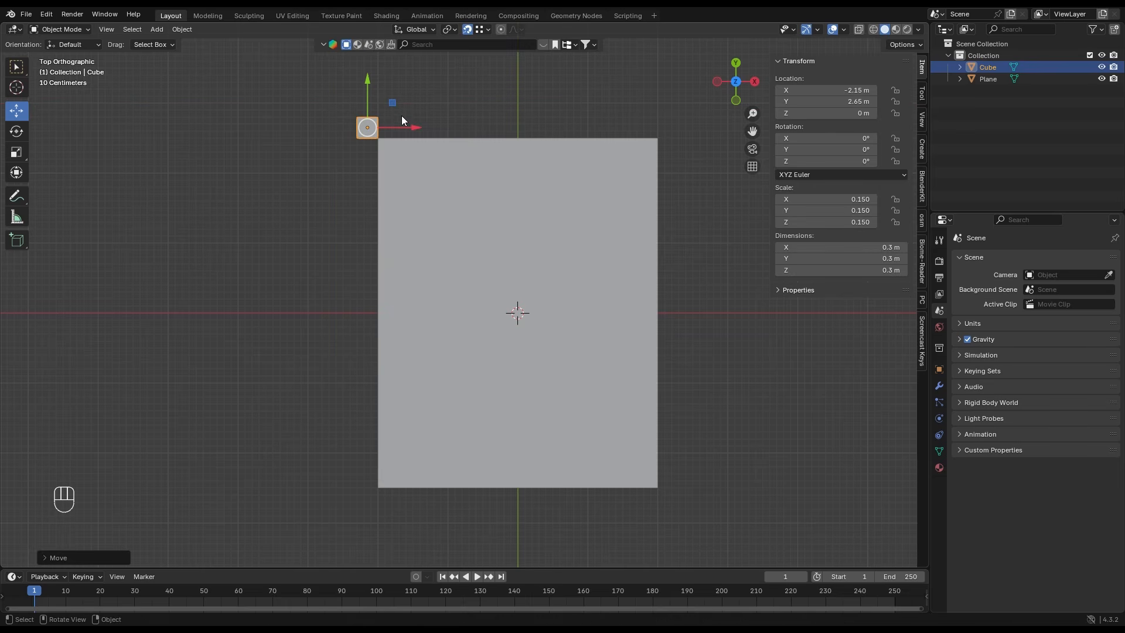
# - Extrude the small cube's -Y face 5 m along the plane's -X edge as the first wall, working in wireframe shading
pyautogui.press('Tab')
pyautogui.press('z')
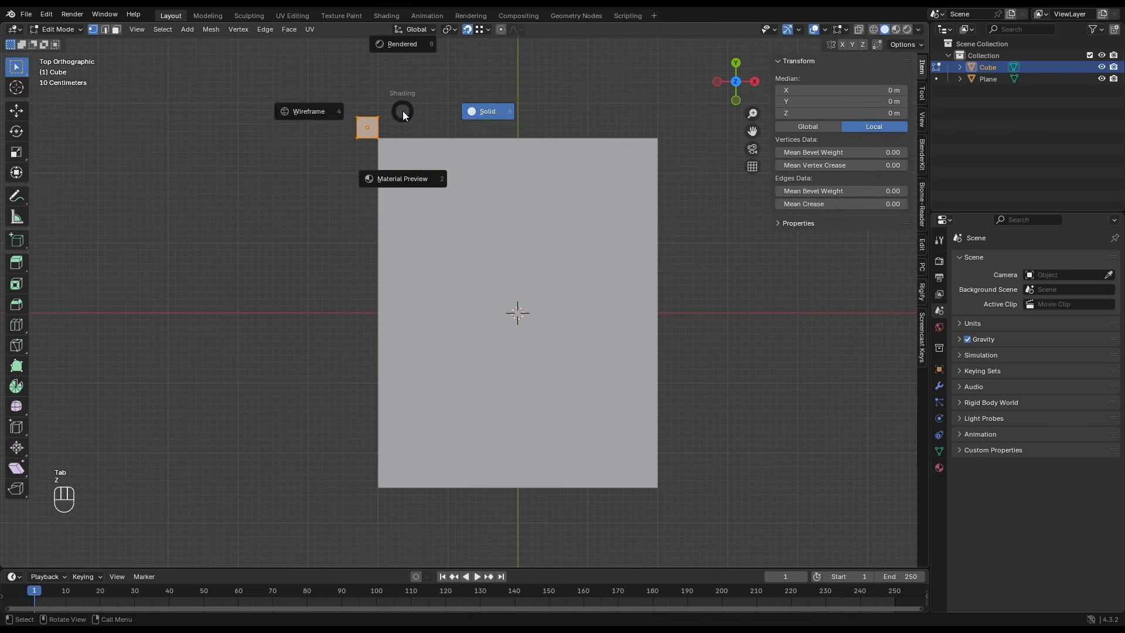
pyautogui.click(375, 112)
pyautogui.moveTo(394, 171); pyautogui.dragTo(331, 129)
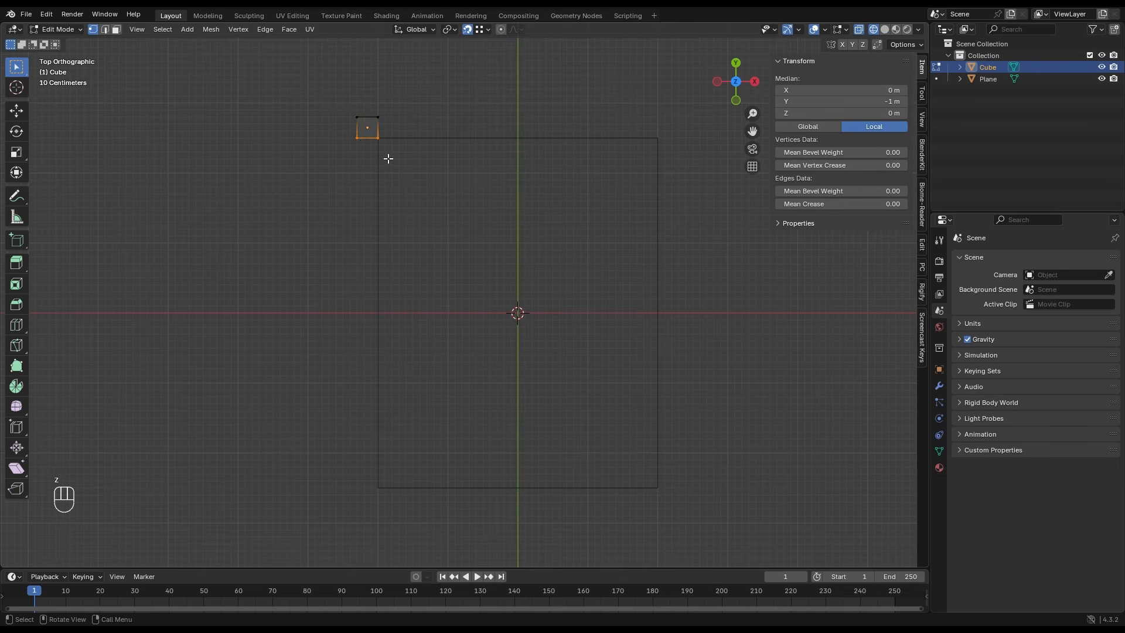
pyautogui.scroll(-1, 388, 159)
pyautogui.press('e')
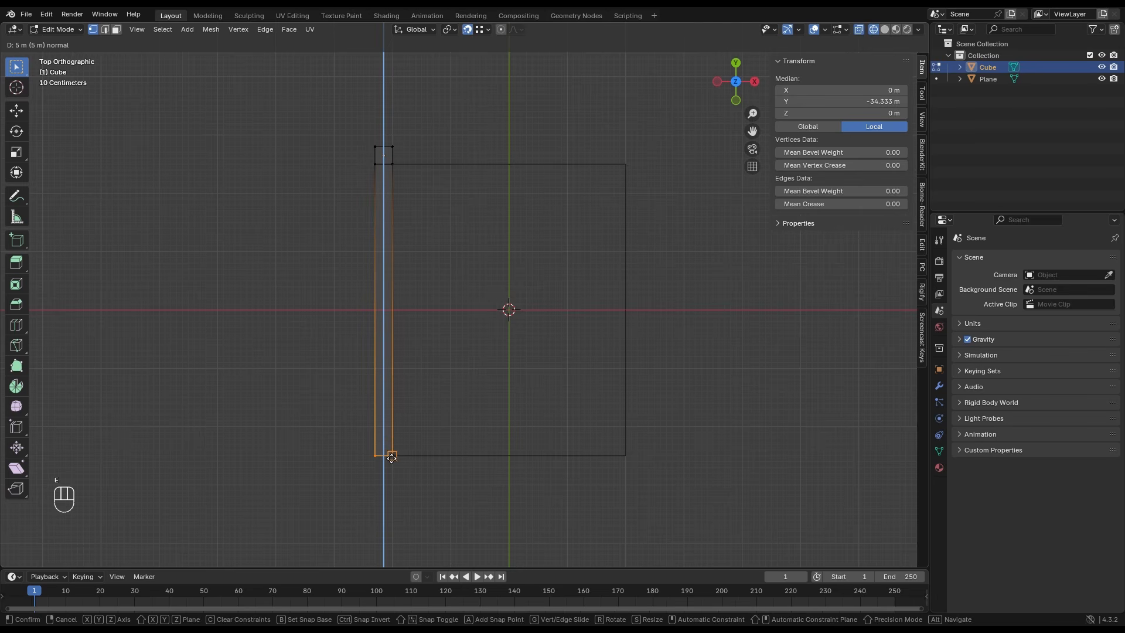
pyautogui.click(391, 458)
# - Extrude the end of the first wall by another 0.3 m to form the corner block
pyautogui.press('e')
pyautogui.click(411, 452)
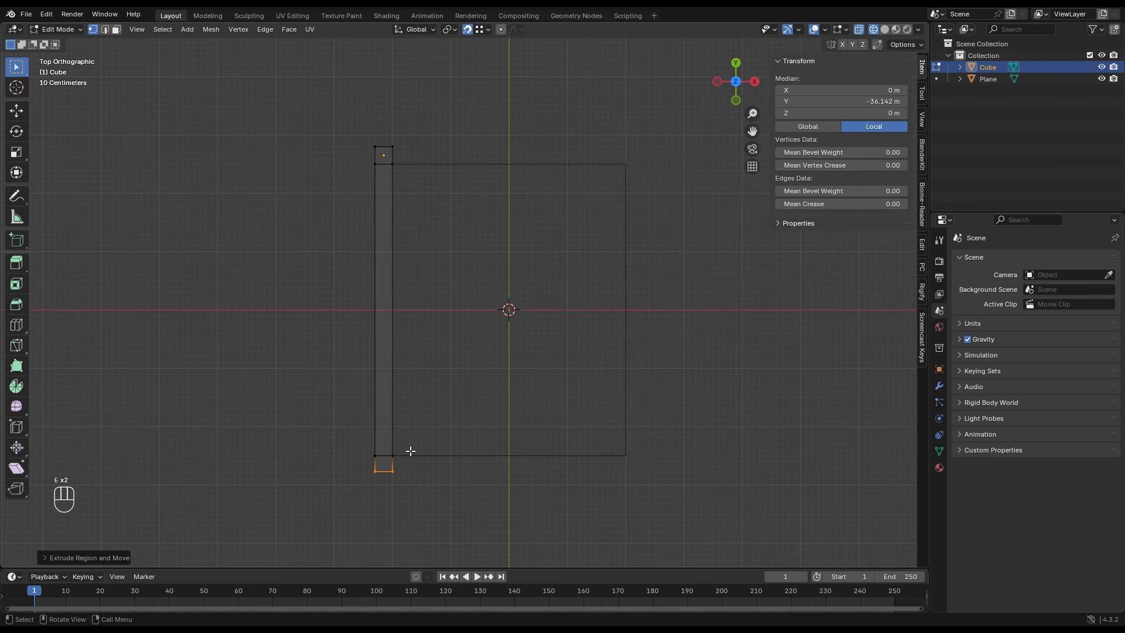
pyautogui.click(89, 556)
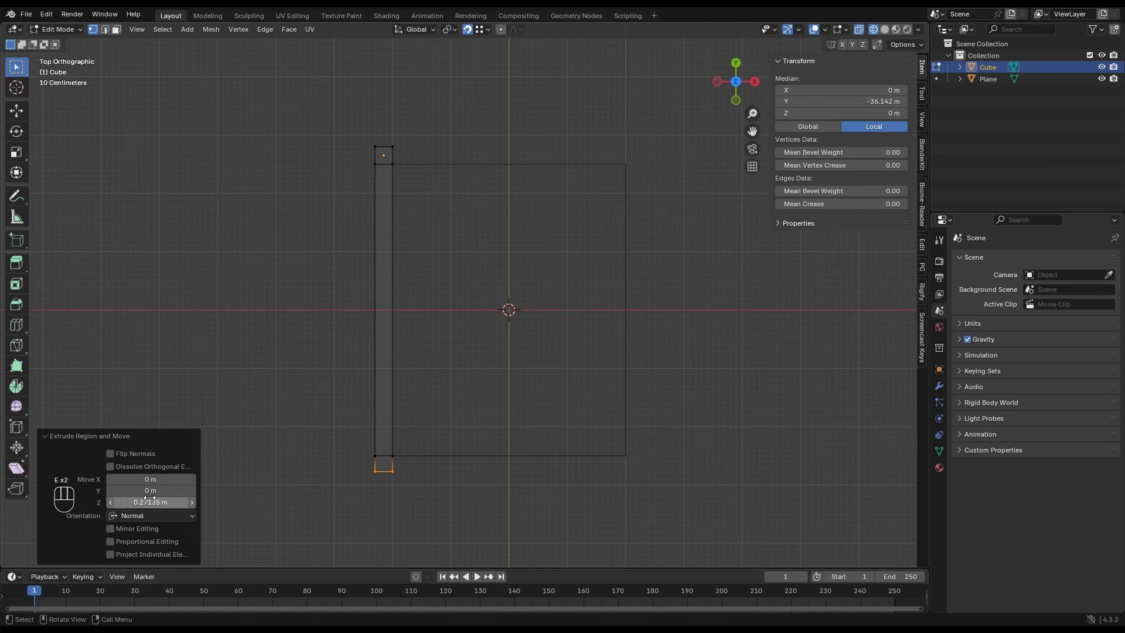
pyautogui.doubleClick(149, 502)
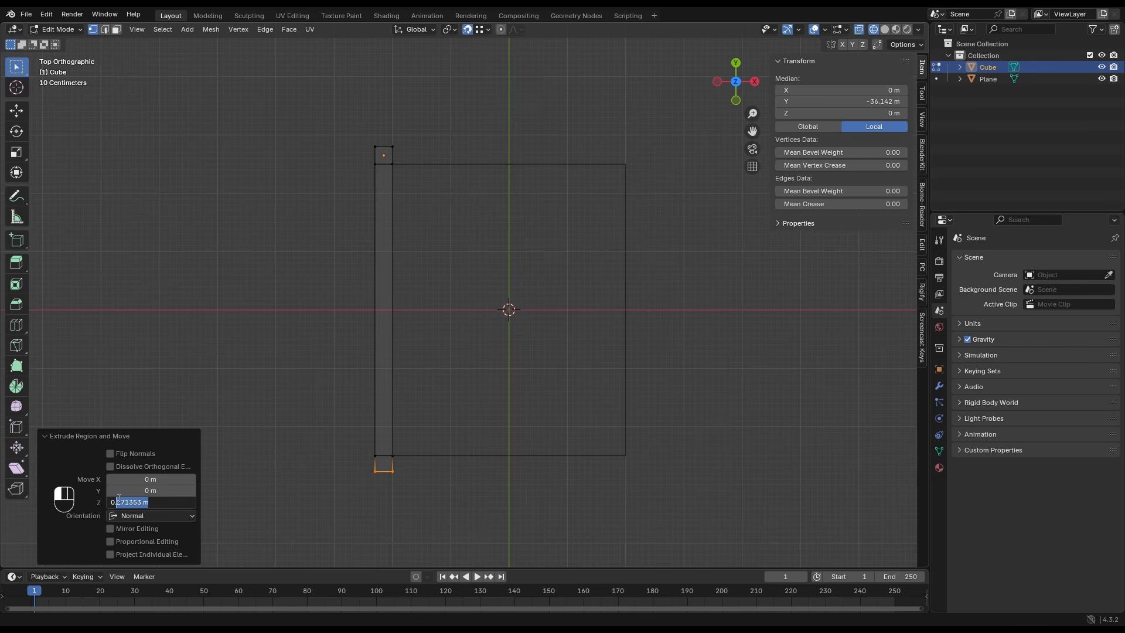
pyautogui.write('0.3')
pyautogui.press('Return')
# - Extrude the corner block's +X face 4 m along the plane's edge and a further 0.3 m for the next corner
pyautogui.moveTo(461, 515); pyautogui.dragTo(386, 440)
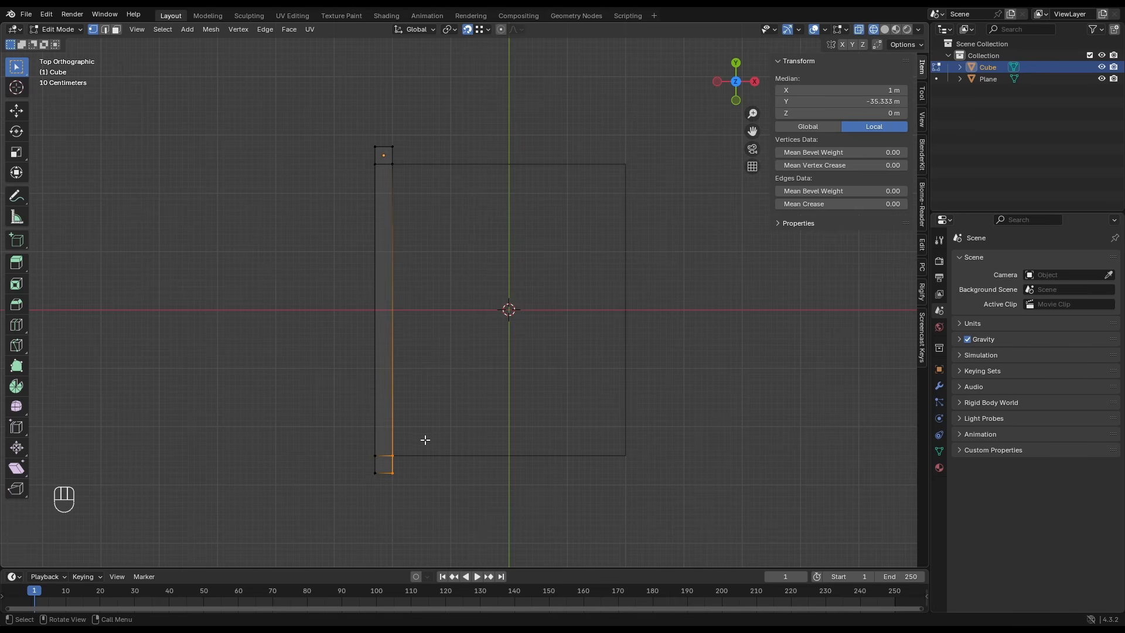
pyautogui.press('e')
pyautogui.click(625, 456)
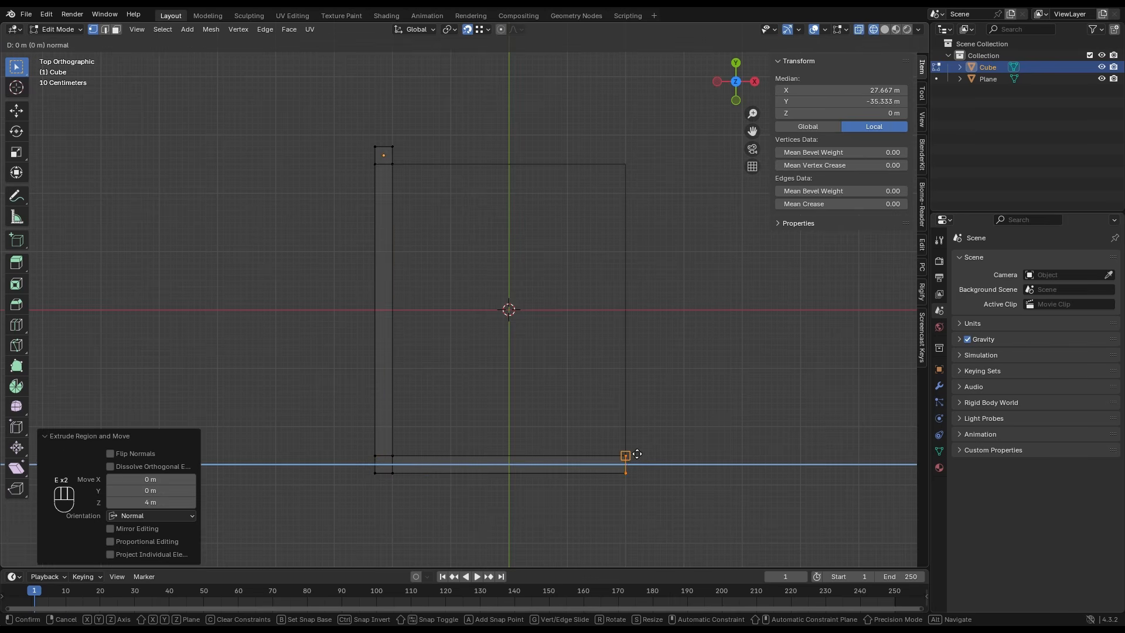
pyautogui.doubleClick(152, 502)
pyautogui.write('0.3')
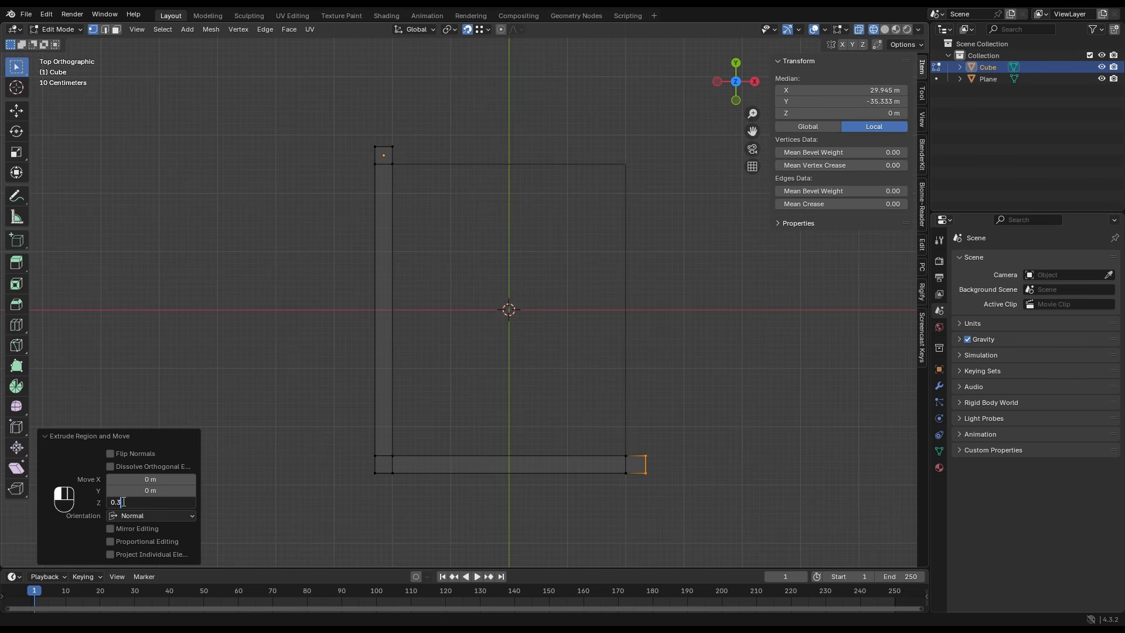
pyautogui.press('Return')
# - Extrude the new corner's +Y face 5 m along the plane's +X edge and extend it again, level with the starting cube
pyautogui.moveTo(676, 432); pyautogui.dragTo(605, 458)
pyautogui.press('e')
pyautogui.click(622, 155)
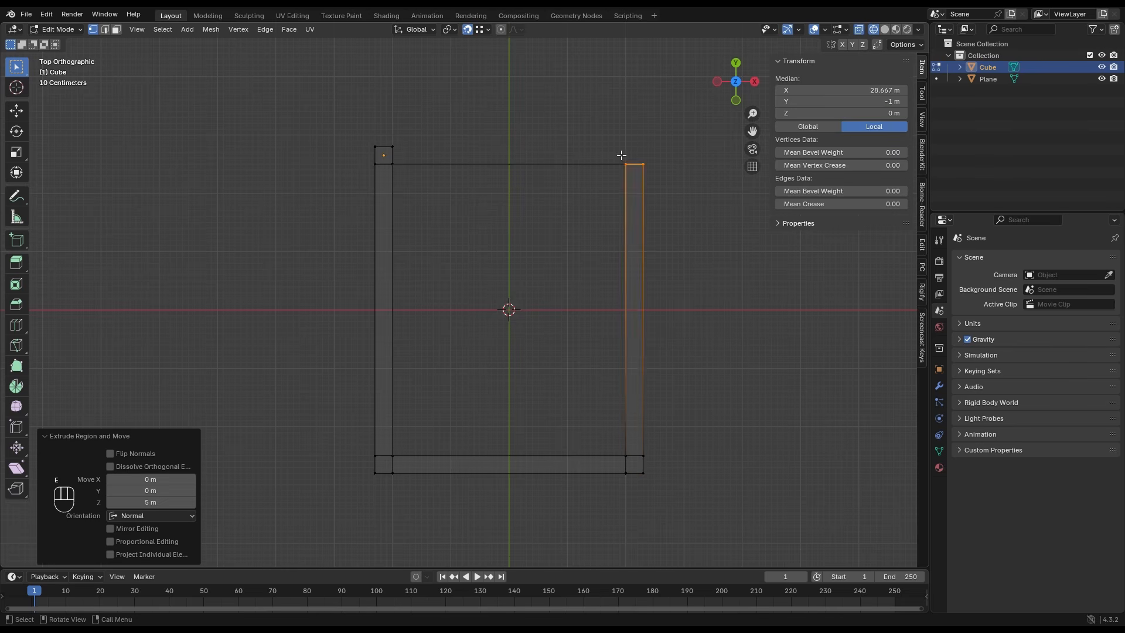
pyautogui.press('e')
pyautogui.click(420, 143)
# - Extrude the last corner's -X face 4 m to the starting cube and merge the overlapping vertices there by distance
pyautogui.moveTo(550, 102); pyautogui.dragTo(634, 192)
pyautogui.press('e')
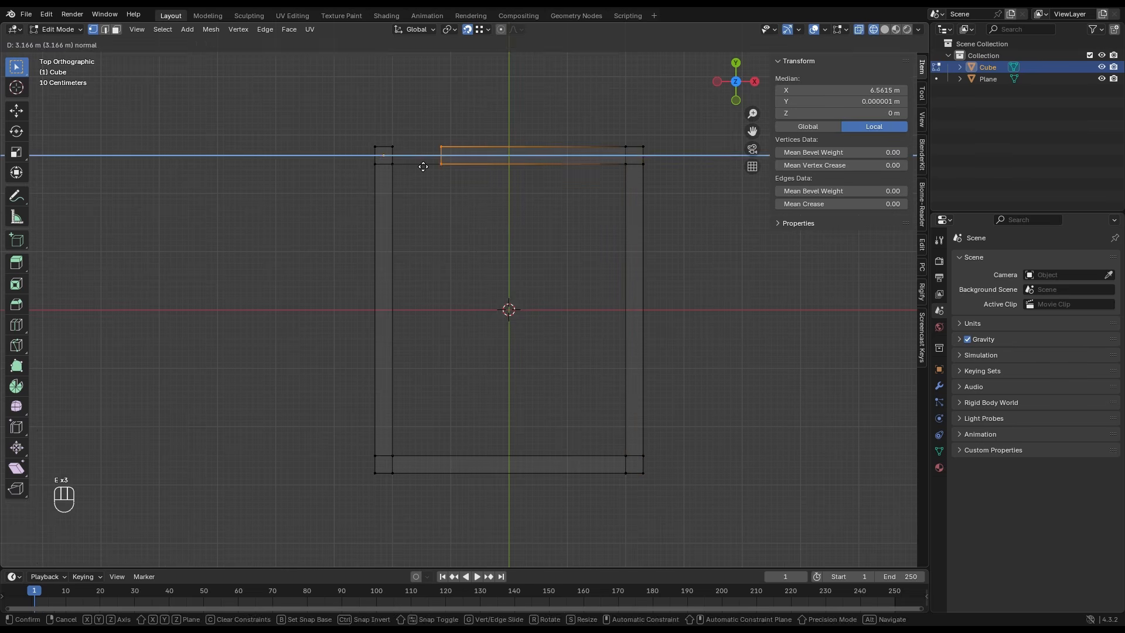
pyautogui.click(397, 165)
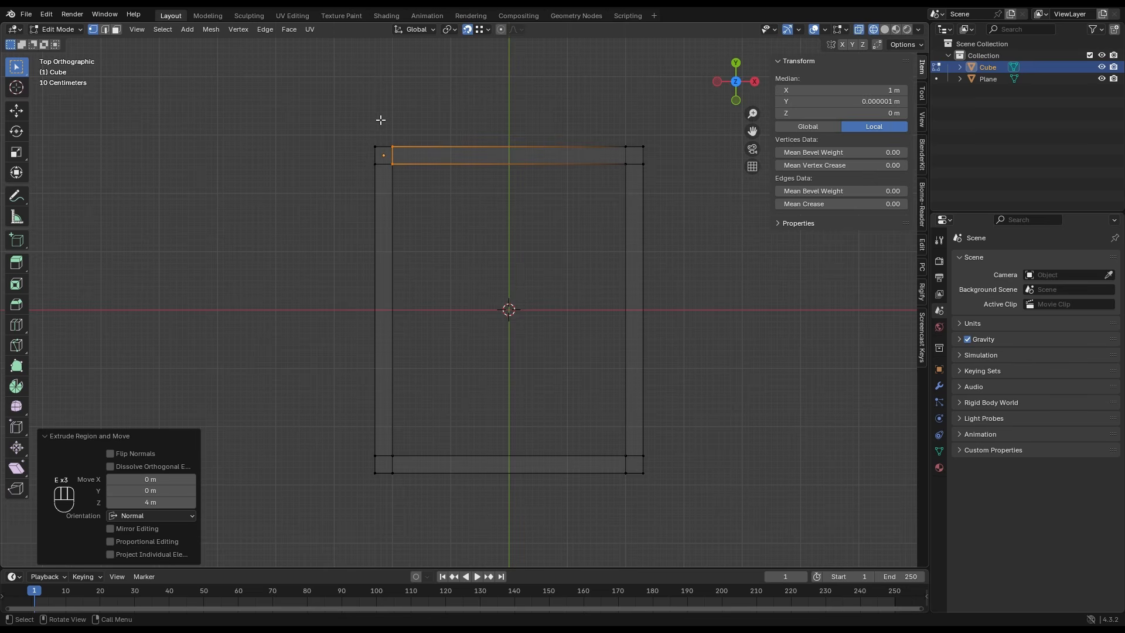
pyautogui.moveTo(348, 113); pyautogui.dragTo(417, 184)
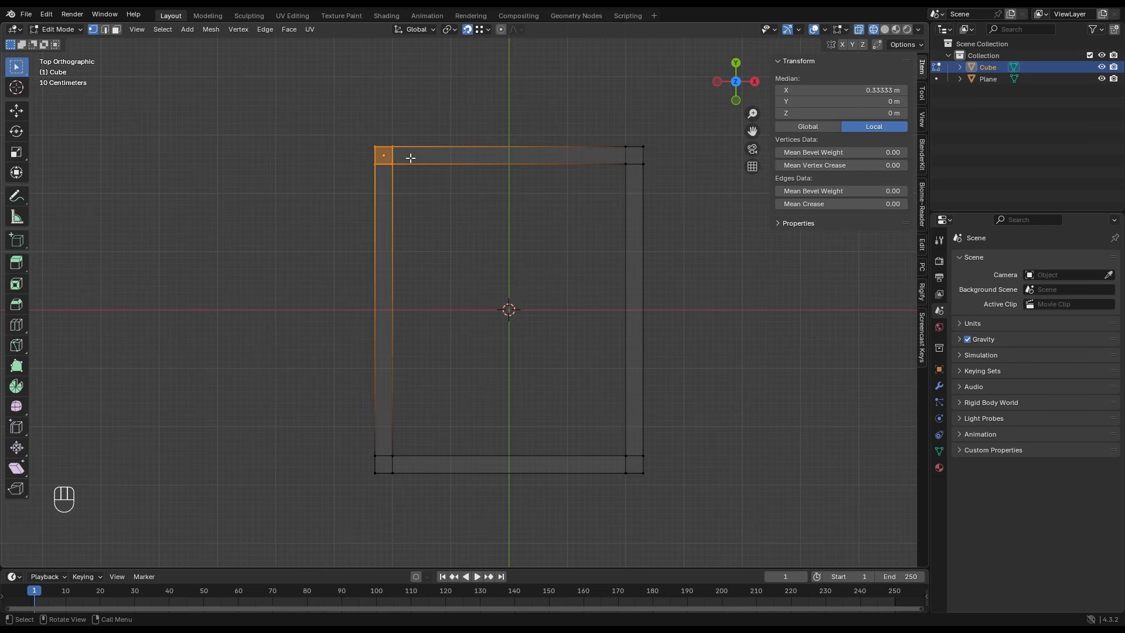
pyautogui.press('m')
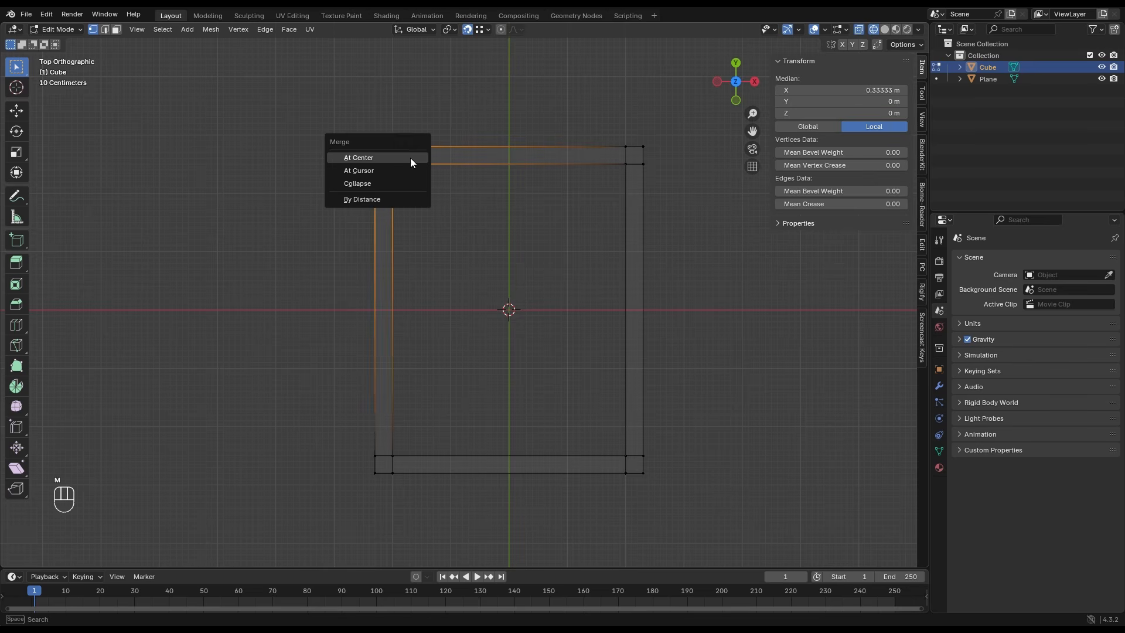
pyautogui.click(402, 195)
# - Set the wall object's Z dimension to 2.6 m and move it to 1.3 m on Z in Object Mode
pyautogui.press('Tab')
pyautogui.moveTo(564, 266); pyautogui.dragTo(515, 206, button='middle')
pyautogui.click(839, 271)
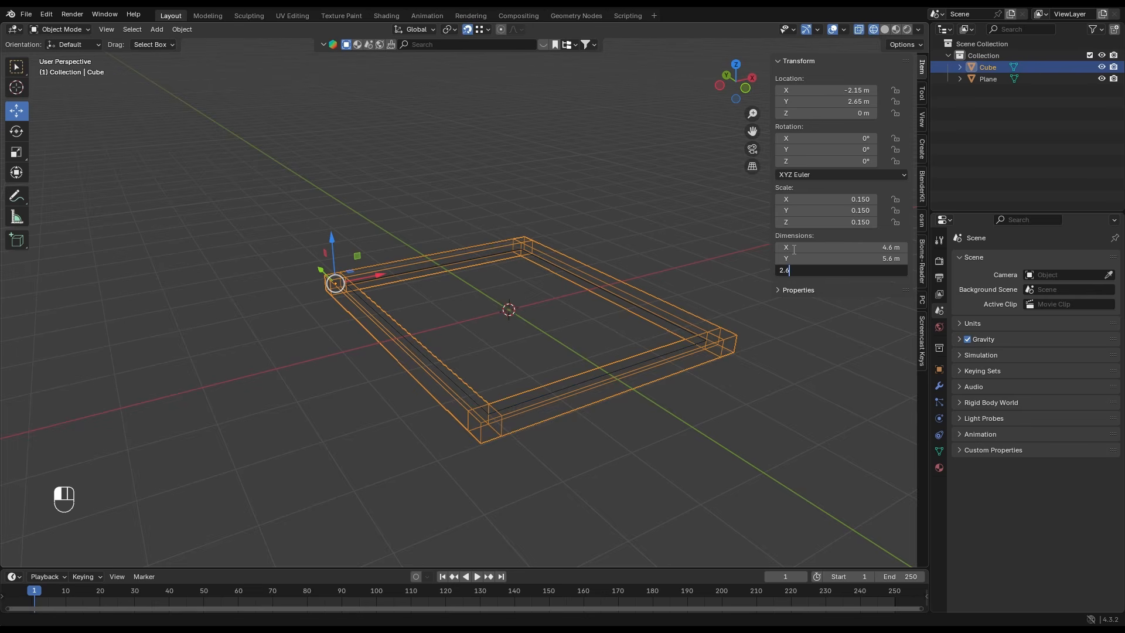
pyautogui.press('Return')
pyautogui.moveTo(332, 240); pyautogui.dragTo(352, 286)
pyautogui.keyDown('shift'); pyautogui.moveTo(444, 144); pyautogui.dragTo(375, 175, button='middle'); pyautogui.keyUp('shift')
pyautogui.scroll(1, 375, 174)
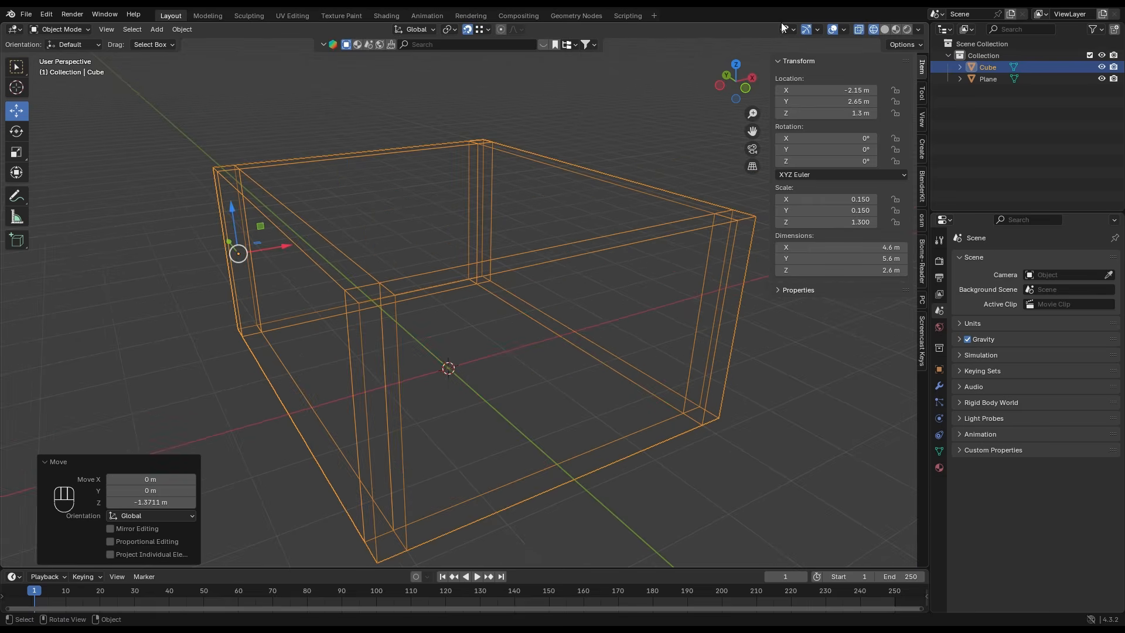
# - Switch the viewport to solid shading and duplicate the floor plane 2.6 m up along Z as the ceiling
pyautogui.click(885, 30)
pyautogui.moveTo(755, 82)
pyautogui.mouseDown(button='middle')
pyautogui.moveTo(352, 193)
pyautogui.moveTo(458, 275)
pyautogui.moveTo(520, 262)
pyautogui.mouseUp(button='middle')
pyautogui.scroll(1, 458, 275)
pyautogui.scroll(1, 458, 274)
pyautogui.click(457, 274)
pyautogui.scroll(-3, 432, 258)
pyautogui.scroll(1, 476, 301)
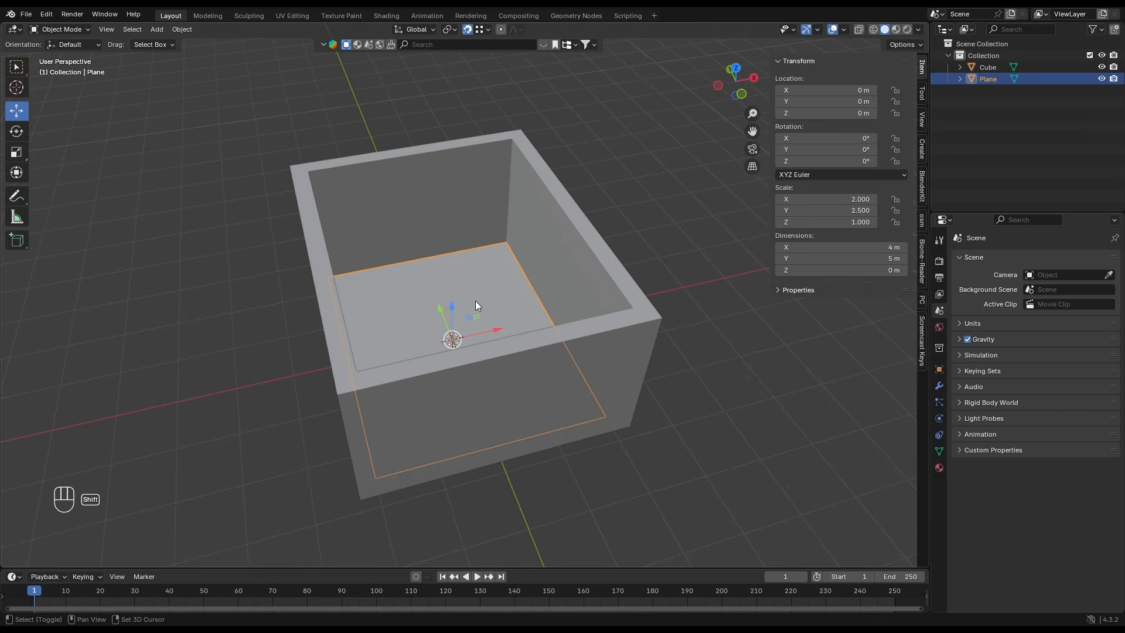
pyautogui.hotkey('shift', 'd')
pyautogui.press('z')
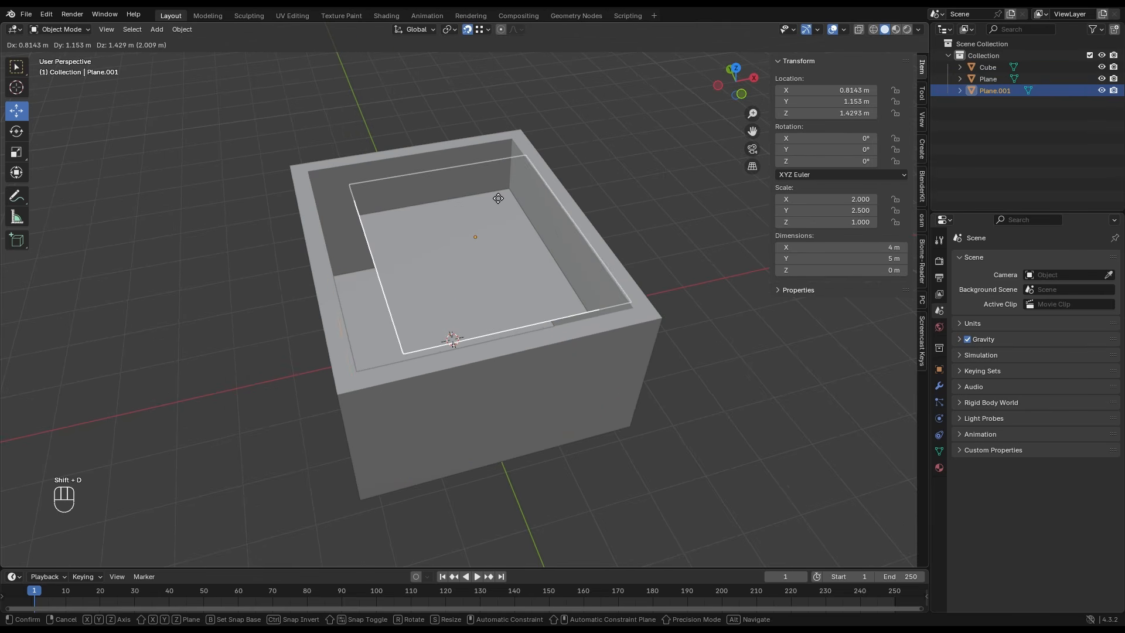
pyautogui.click(511, 153)
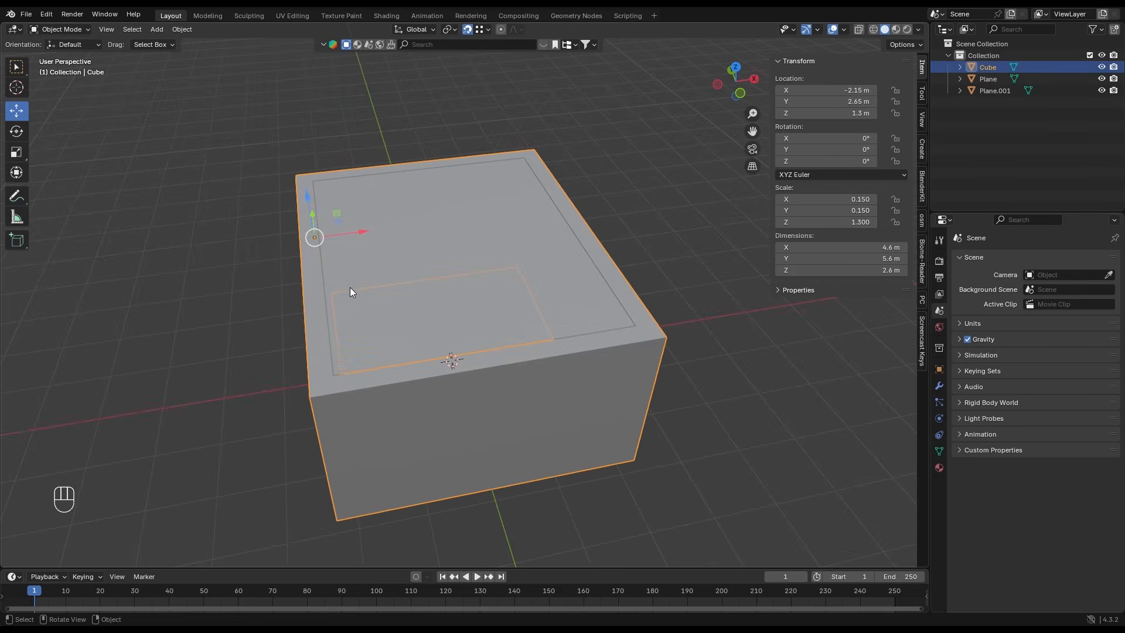
# - Hide the ceiling plane to expose the room's interior
pyautogui.click(425, 261)
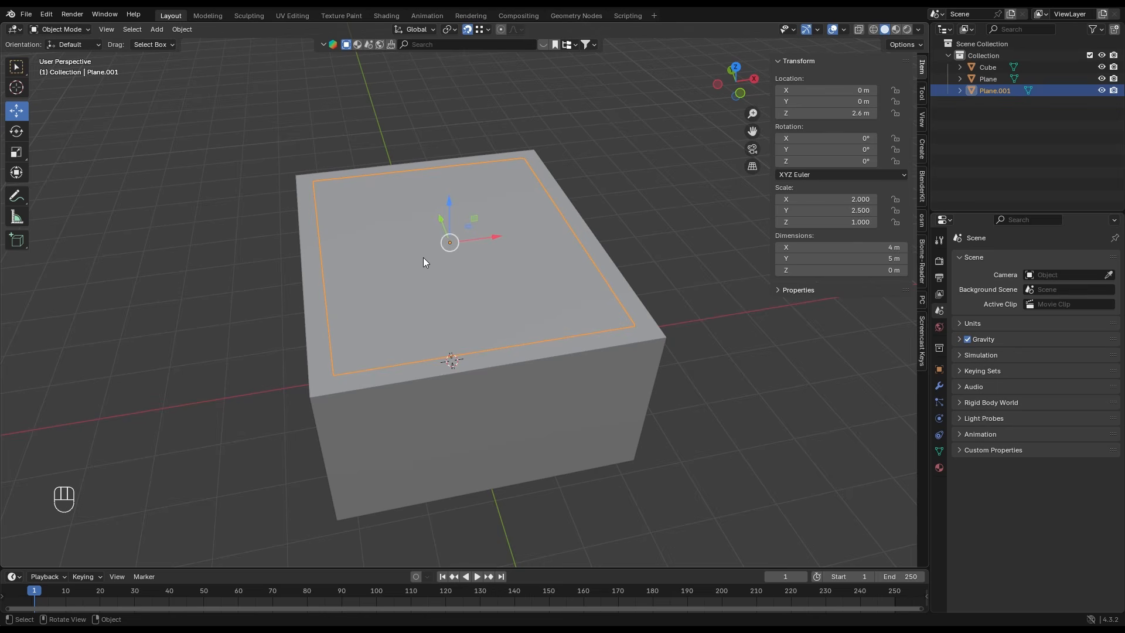
pyautogui.press('h')
pyautogui.scroll(10, 423, 258)
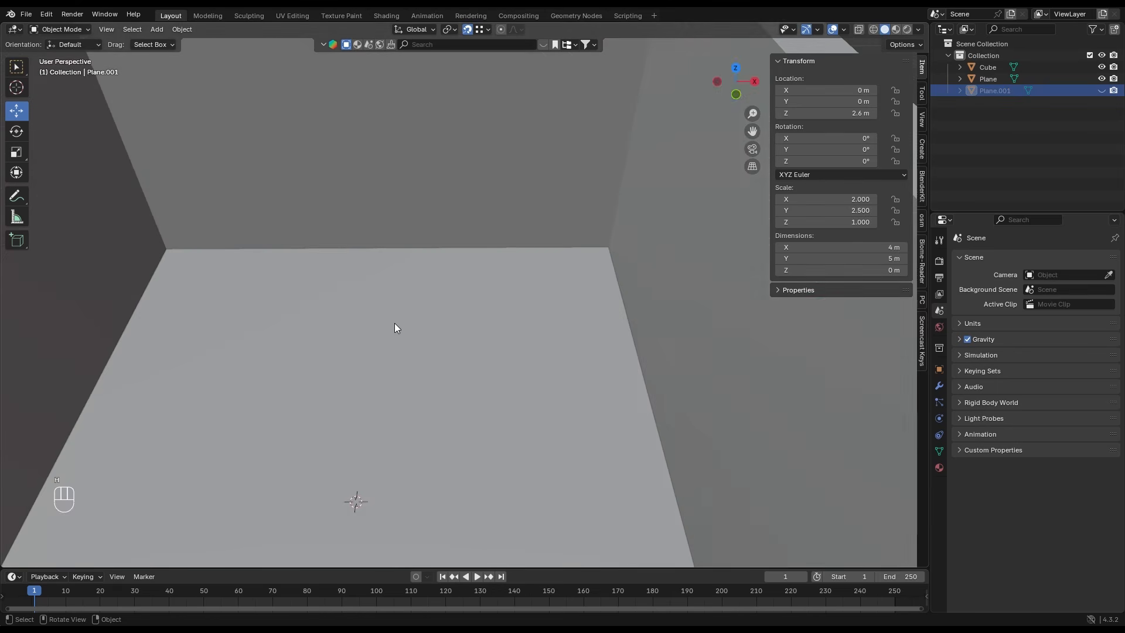
pyautogui.scroll(-5, 394, 328)
# - Add a camera and align it to a view facing the room's -Y wall from outside
pyautogui.hotkey('shift', 'a')
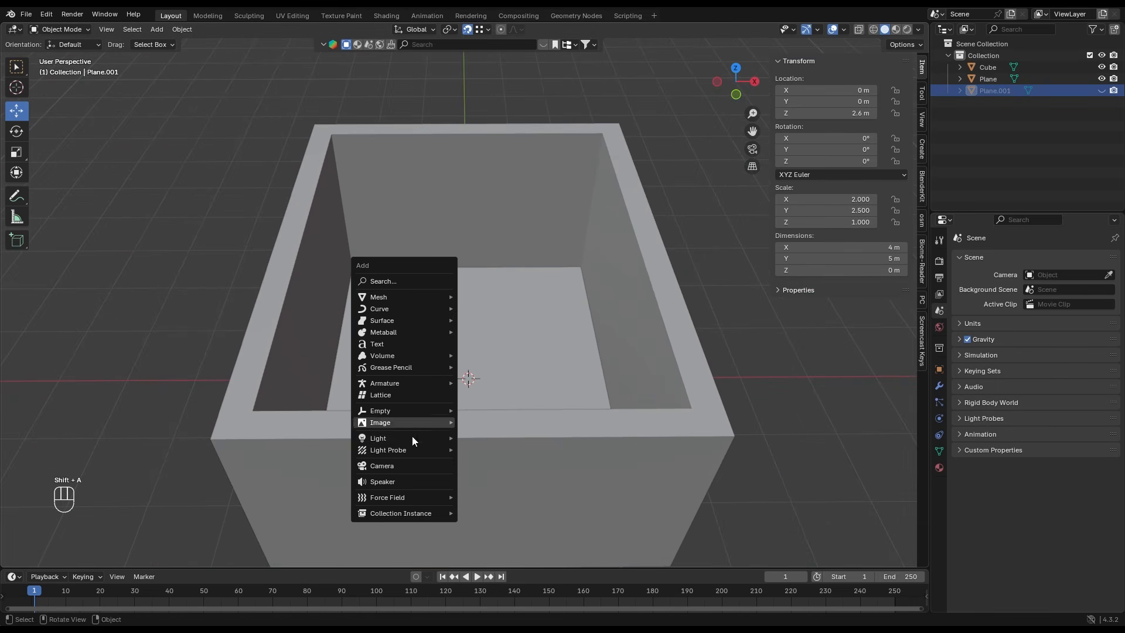
pyautogui.click(410, 466)
pyautogui.scroll(3, 429, 393)
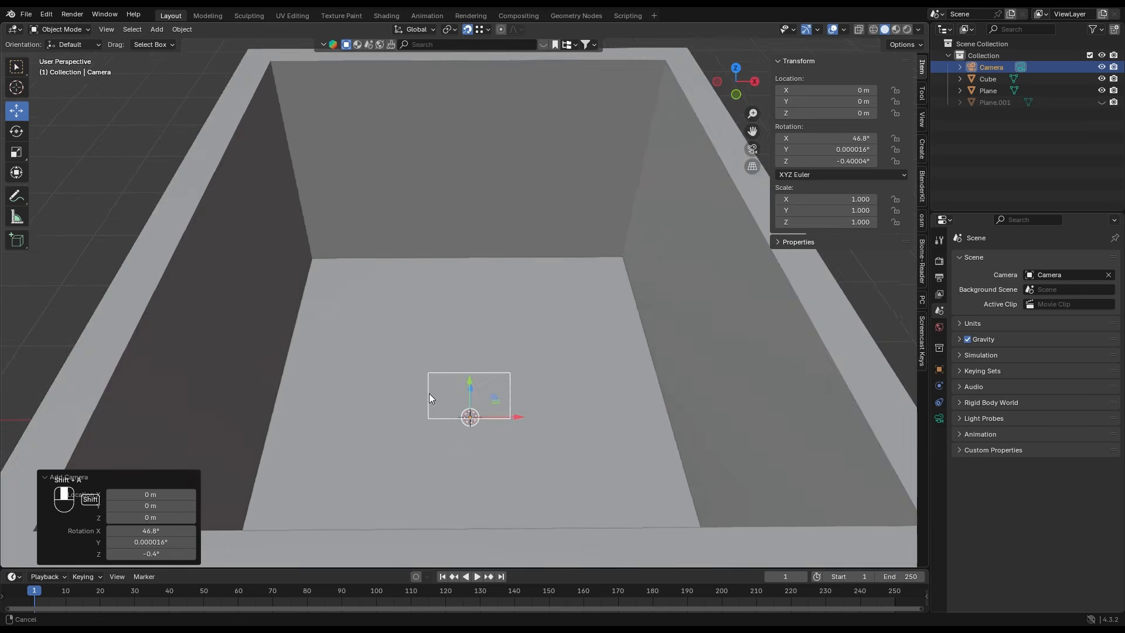
pyautogui.moveTo(429, 398); pyautogui.dragTo(507, 252, button='middle')
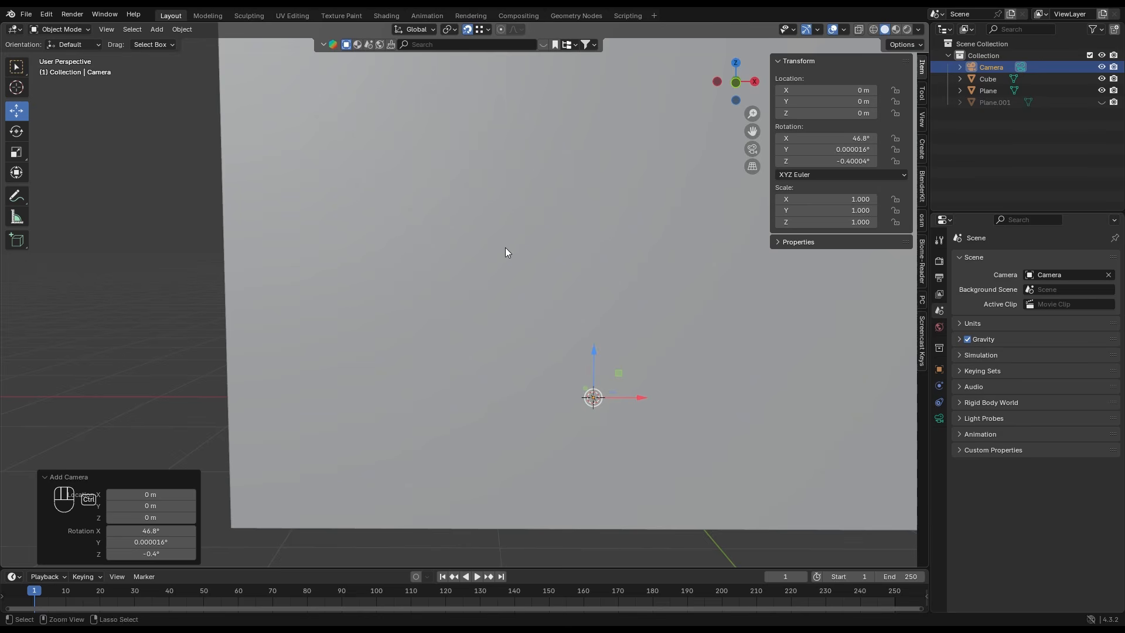
pyautogui.press('ctrl+alt+KP_0')
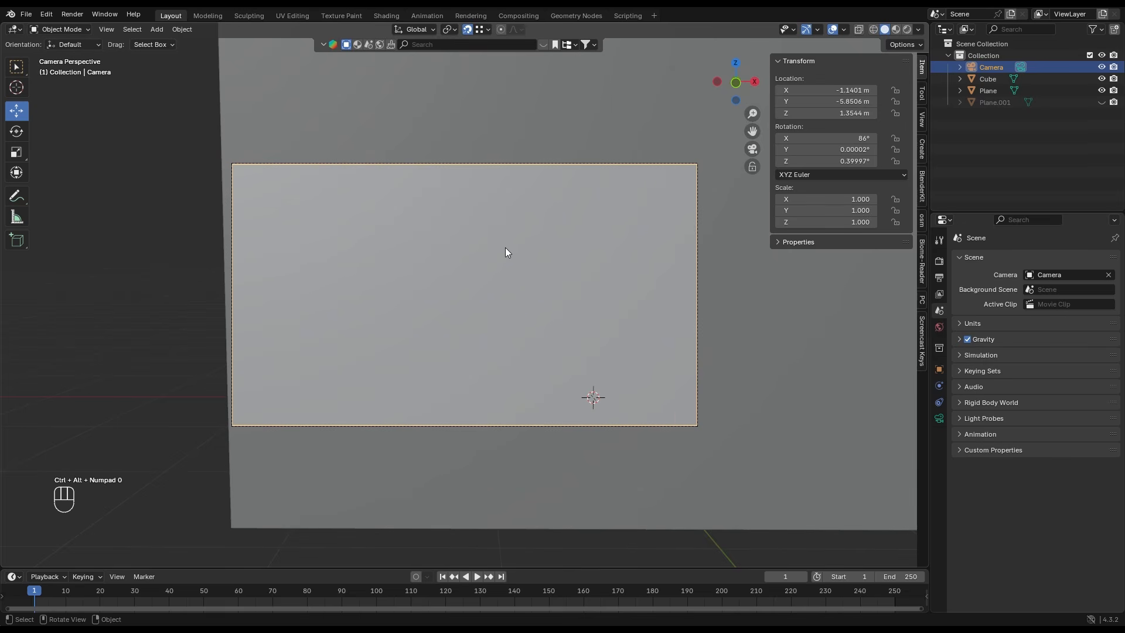
# - Set the camera's rotation to X 90°, Y 0°, Z 0° and its focal length to 24 mm
pyautogui.click(825, 137)
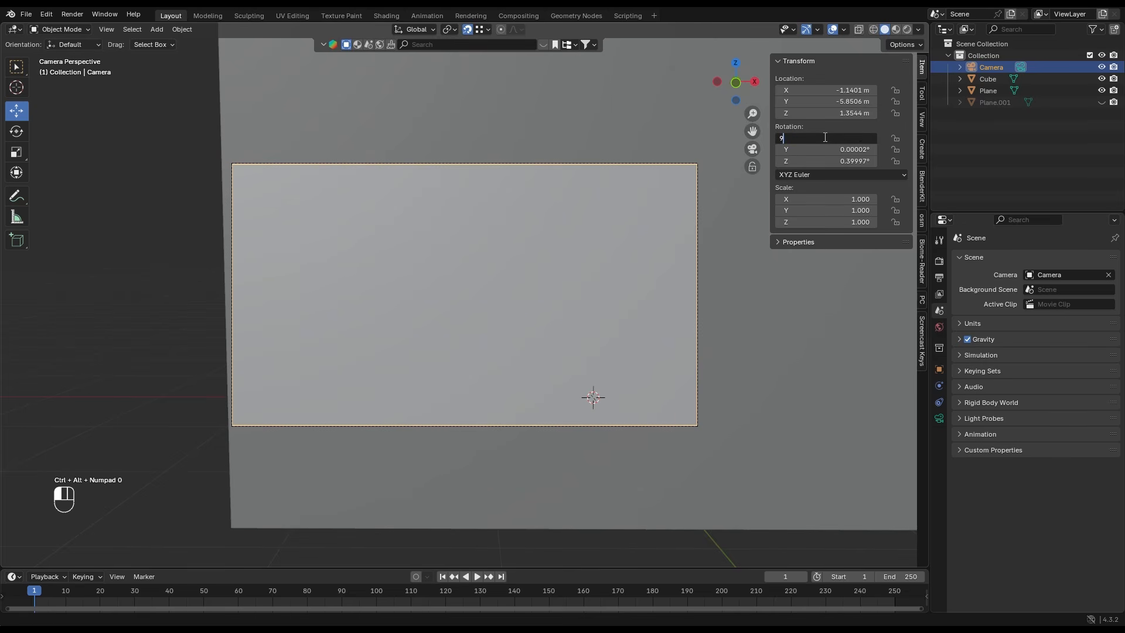
pyautogui.write('90')
pyautogui.press('Return')
pyautogui.click(822, 148)
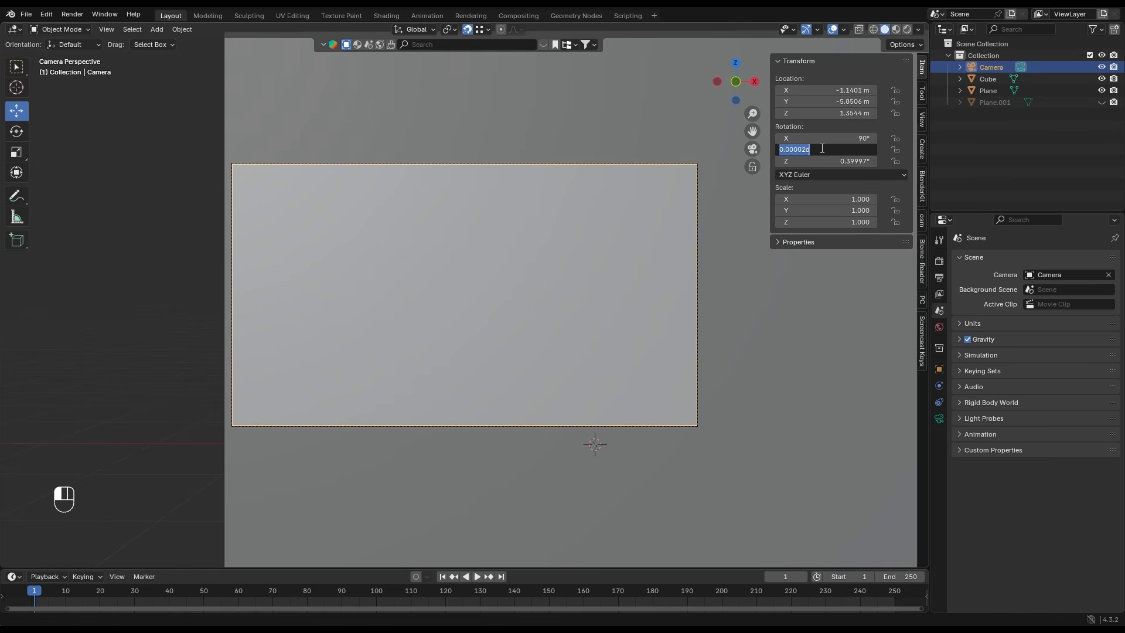
pyautogui.write('0')
pyautogui.press('Tab')
pyautogui.write('0')
pyautogui.press('Return')
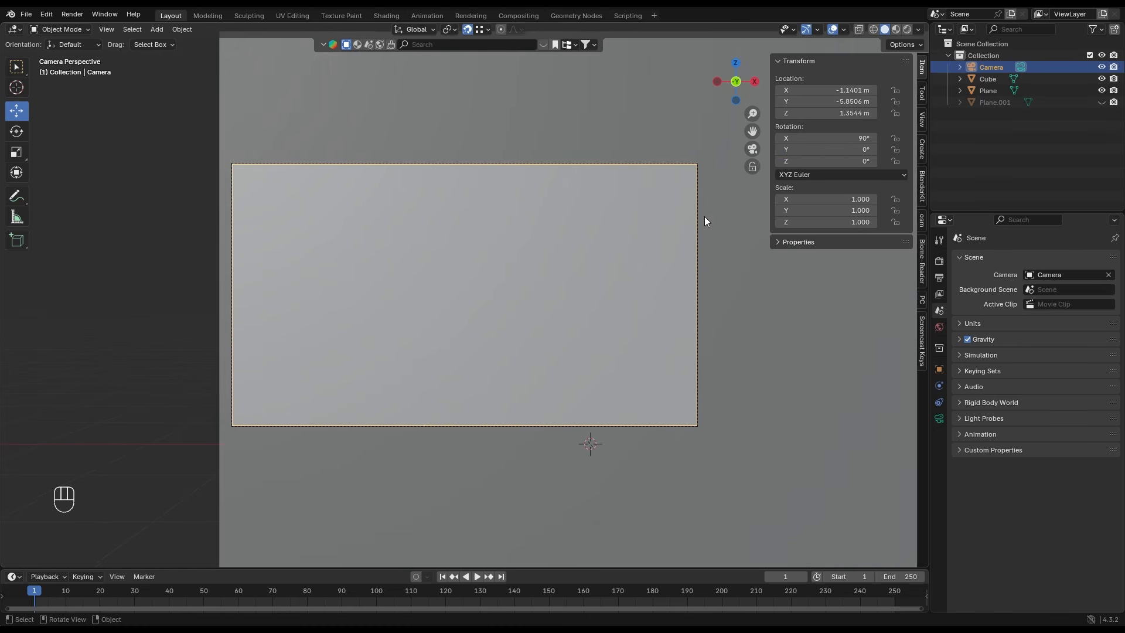
pyautogui.click(939, 418)
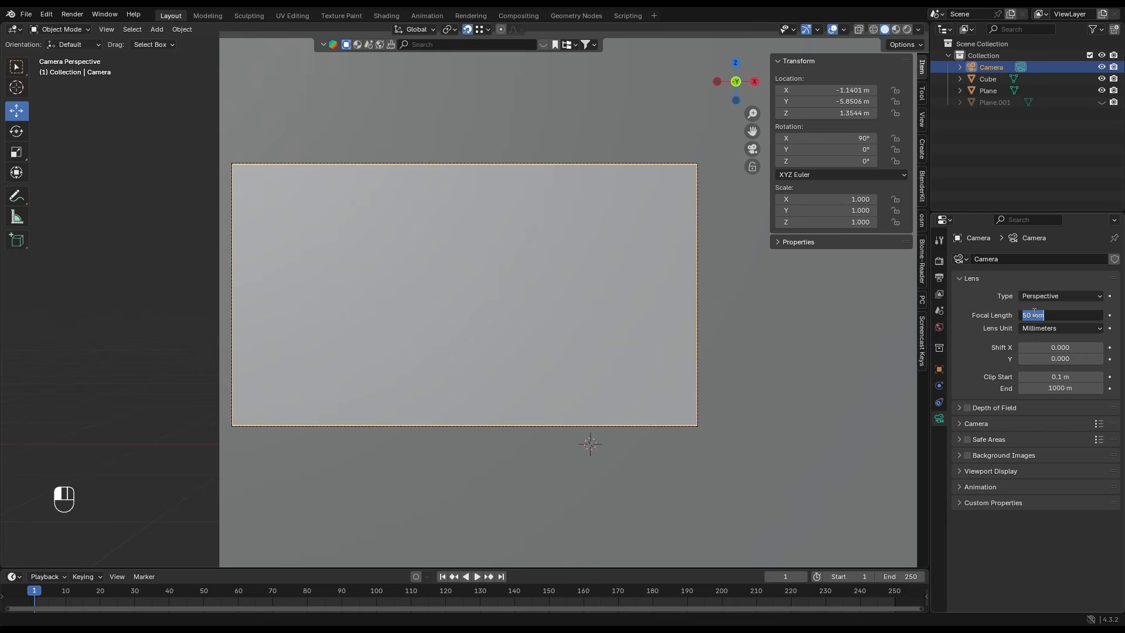
pyautogui.press('Return')
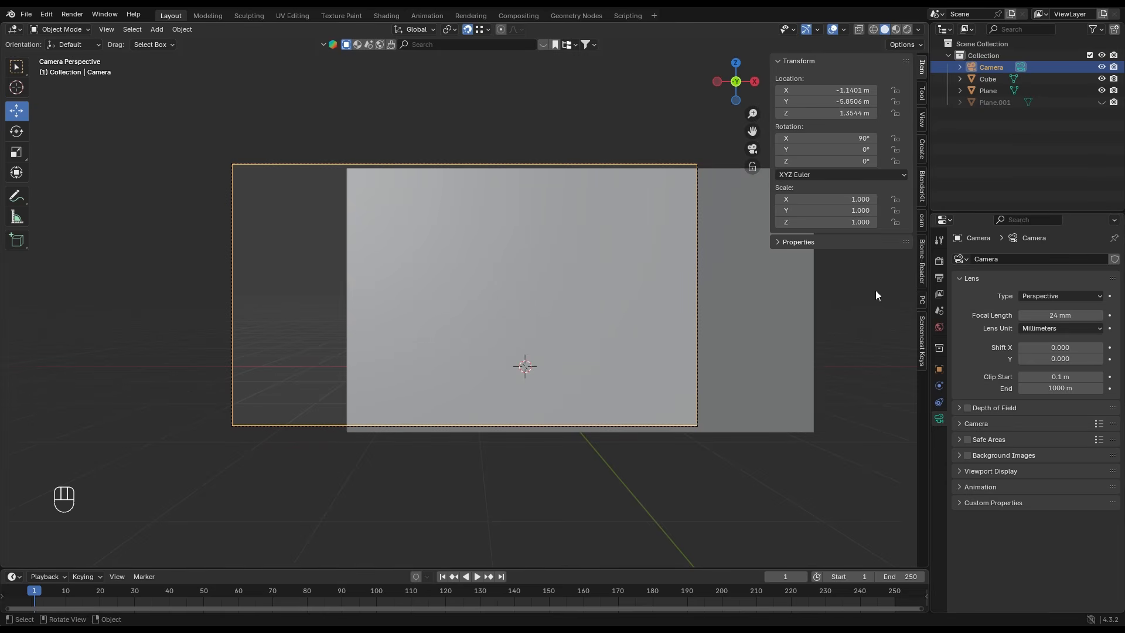
# - Set the render output resolution to 1300 px in X and 1920 px in Y
pyautogui.click(939, 278)
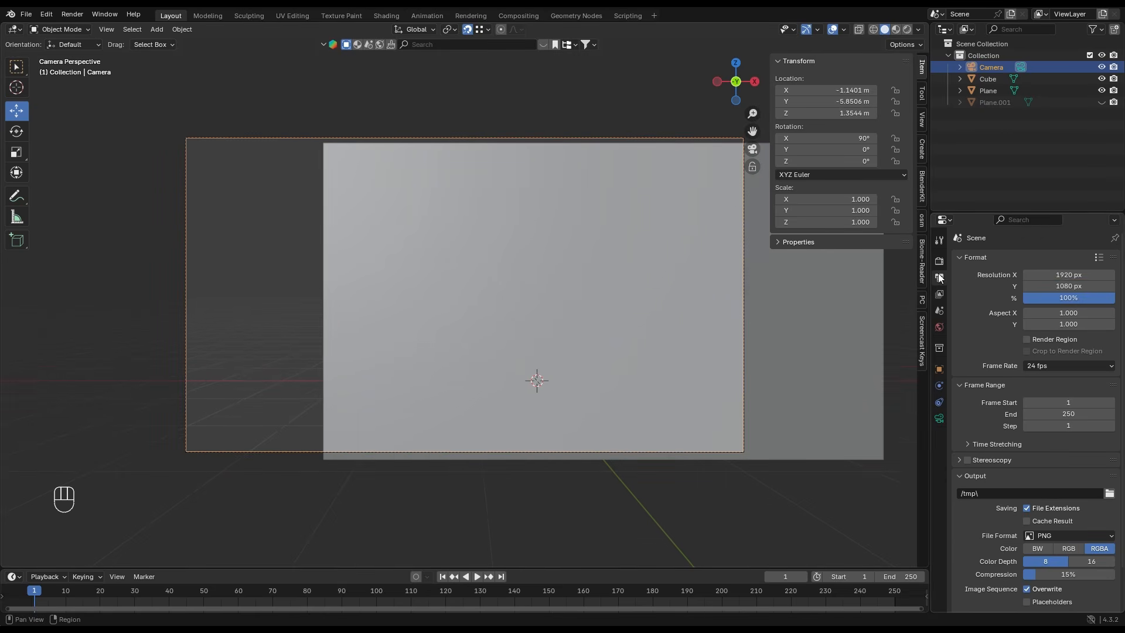
pyautogui.click(1064, 273)
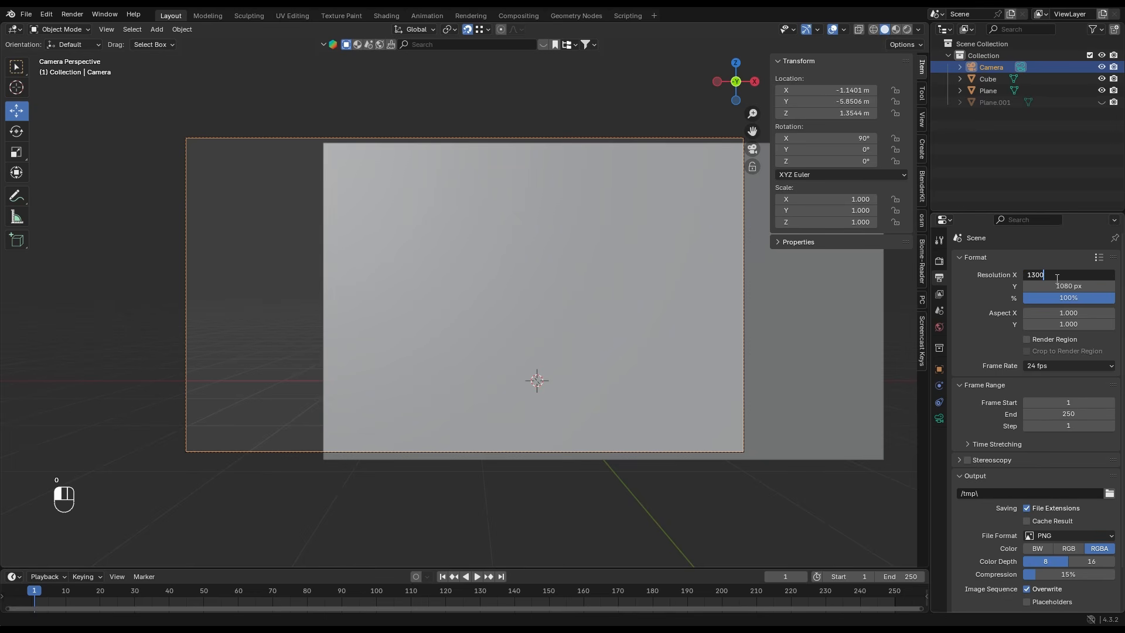
pyautogui.click(1061, 285)
pyautogui.write('1')
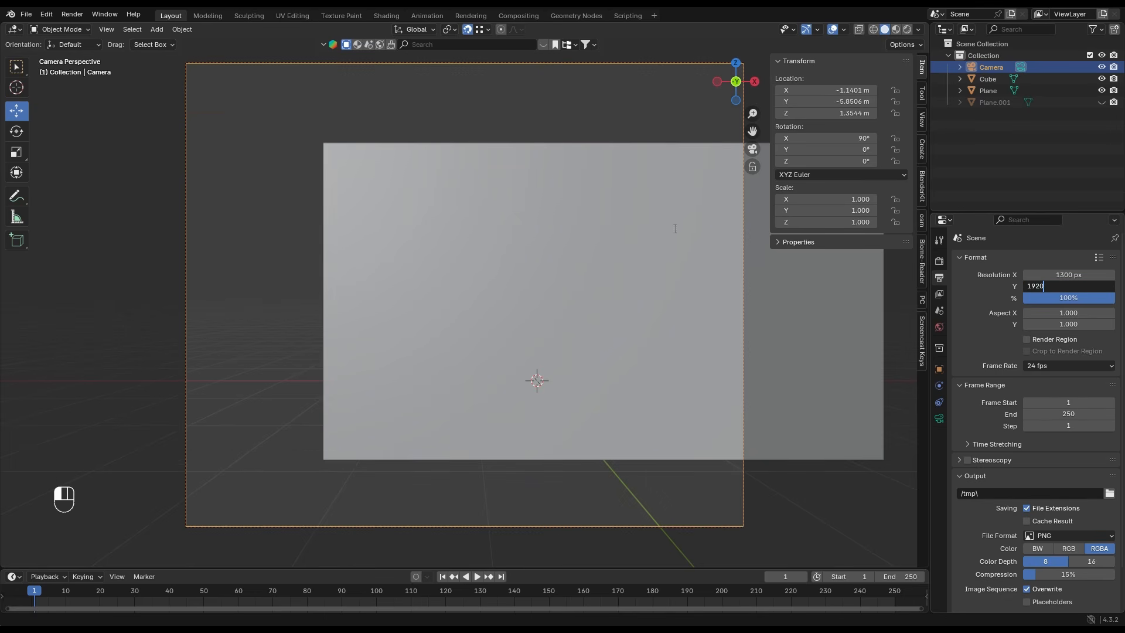
pyautogui.write('920')
pyautogui.press('Return')
# - Move the camera to about Y -2.9 m and Z 1.16 m, and set its clip start to 1.3 m
pyautogui.moveTo(844, 101); pyautogui.dragTo(884, 101)
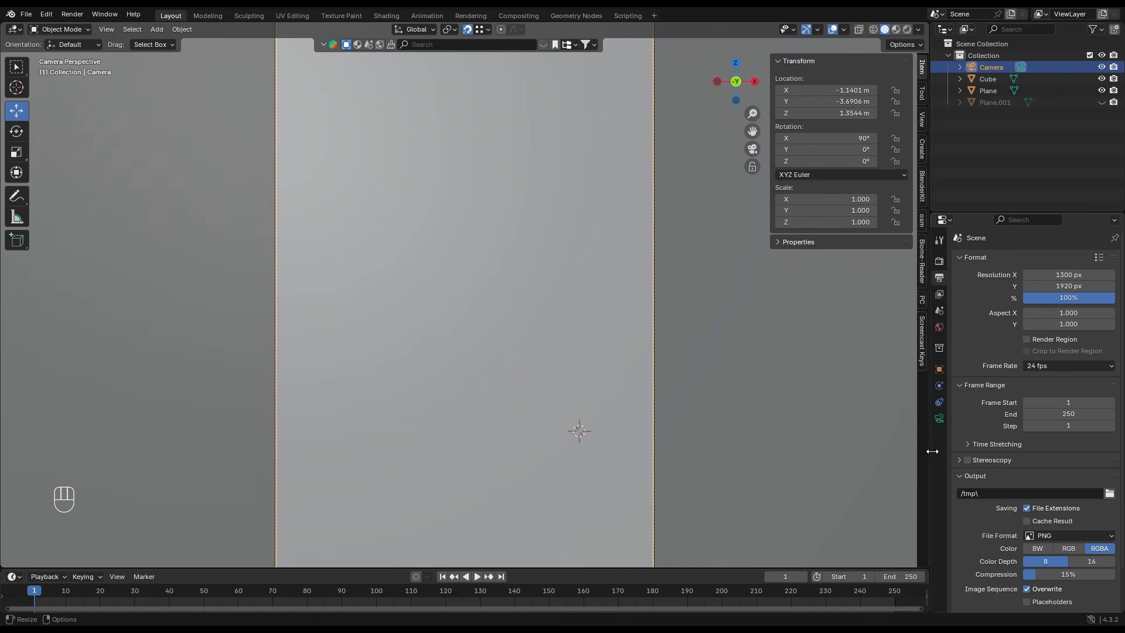
pyautogui.click(939, 419)
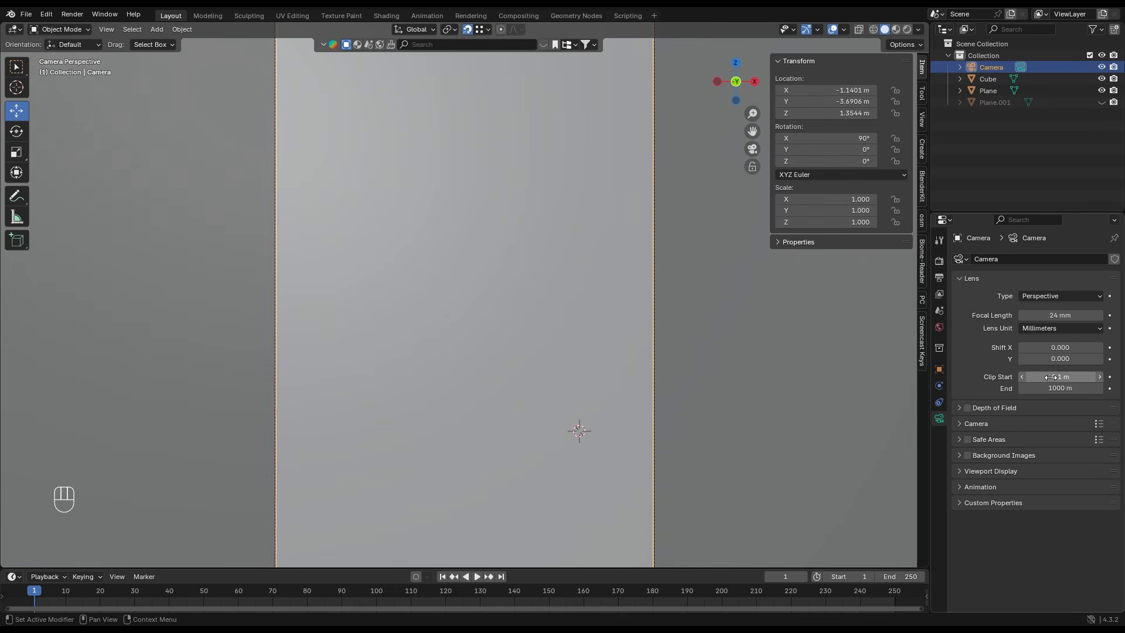
pyautogui.moveTo(1053, 378); pyautogui.dragTo(1053, 378)
pyautogui.moveTo(1054, 378); pyautogui.dragTo(1059, 378)
pyautogui.moveTo(824, 113); pyautogui.dragTo(849, 103)
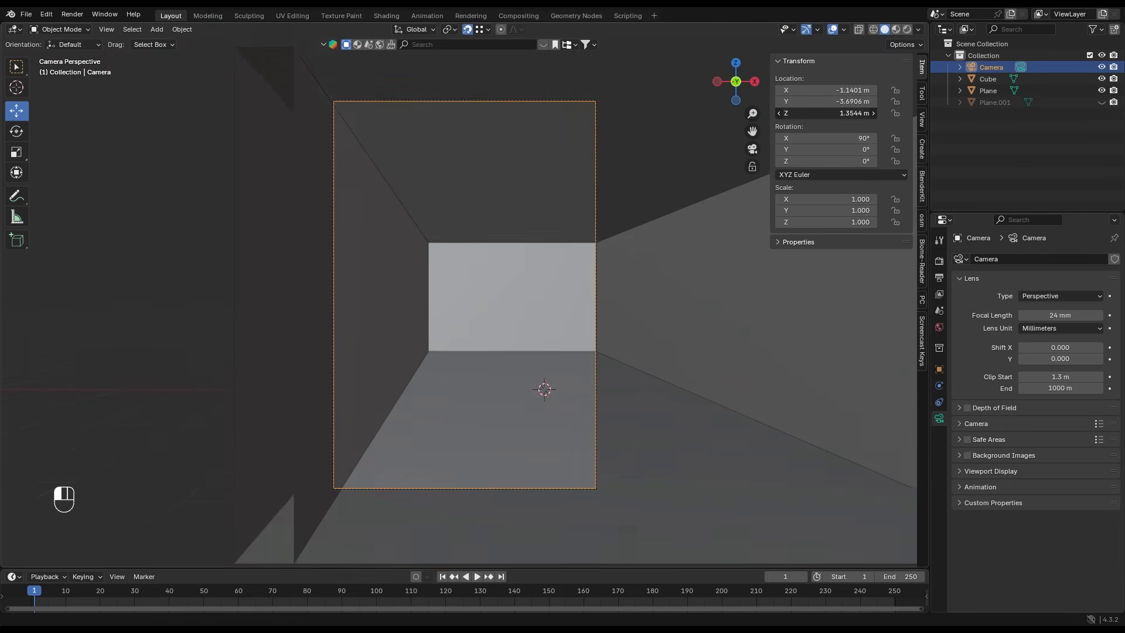
# - Add a vertical loop cut to the room's -X wall, slid off-centre by a factor of about 0.284
pyautogui.moveTo(519, 176)
pyautogui.mouseDown(button='middle')
pyautogui.moveTo(497, 239)
pyautogui.moveTo(523, 174)
pyautogui.moveTo(514, 169)
pyautogui.mouseUp(button='middle')
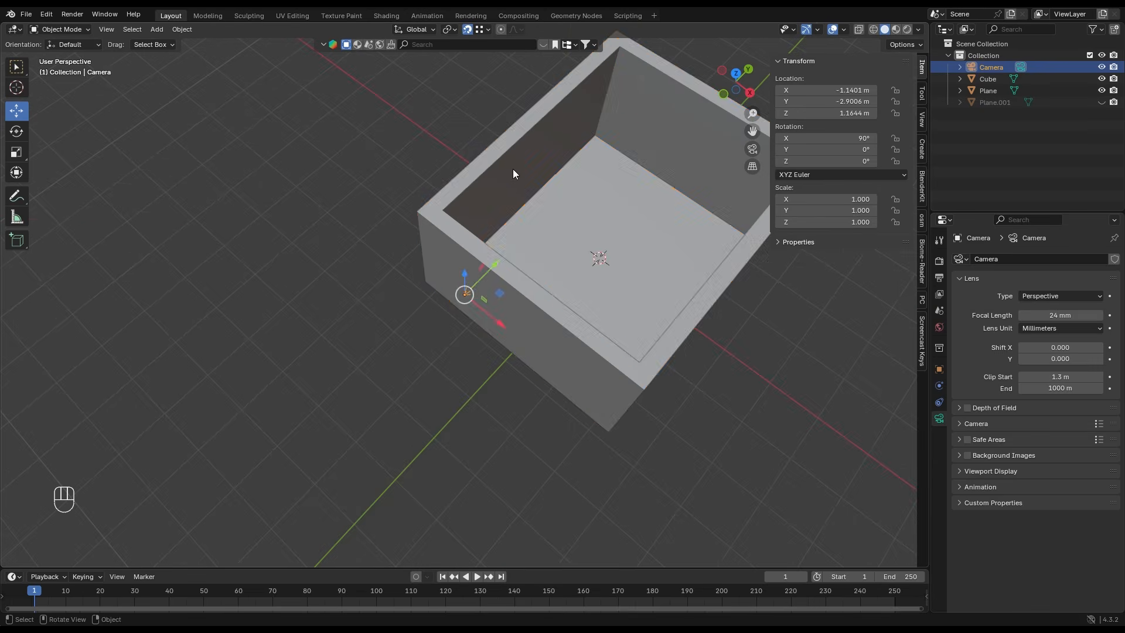
pyautogui.click(582, 158)
pyautogui.scroll(6, 396, 246)
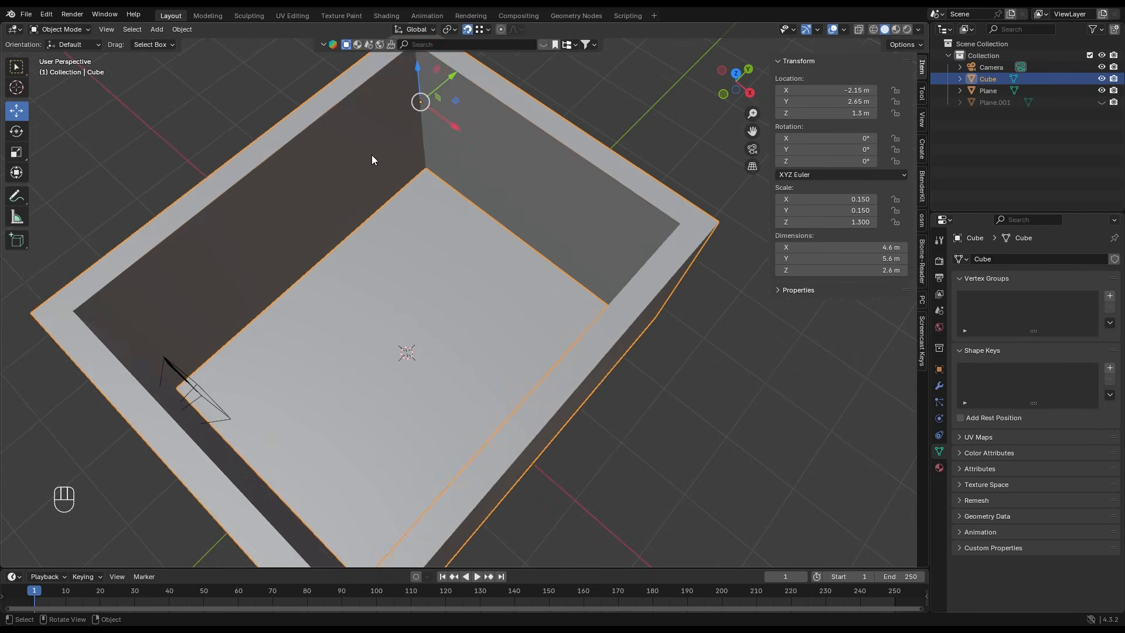
pyautogui.press('Tab')
pyautogui.moveTo(372, 156); pyautogui.dragTo(507, 161, button='middle')
pyautogui.hotkey('ctrl', 'r')
pyautogui.click(506, 148)
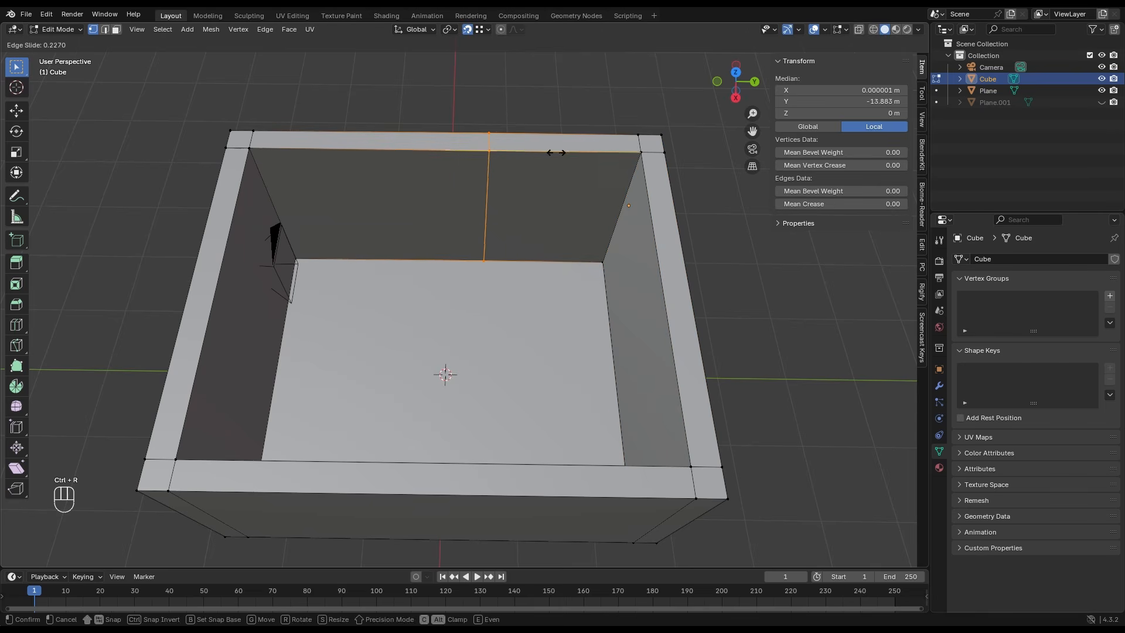
pyautogui.click(510, 153)
# - Bevel the vertical cut by about 7.99 m into a wide strip and shift it about 0.06 m along Y
pyautogui.hotkey('ctrl', 'b')
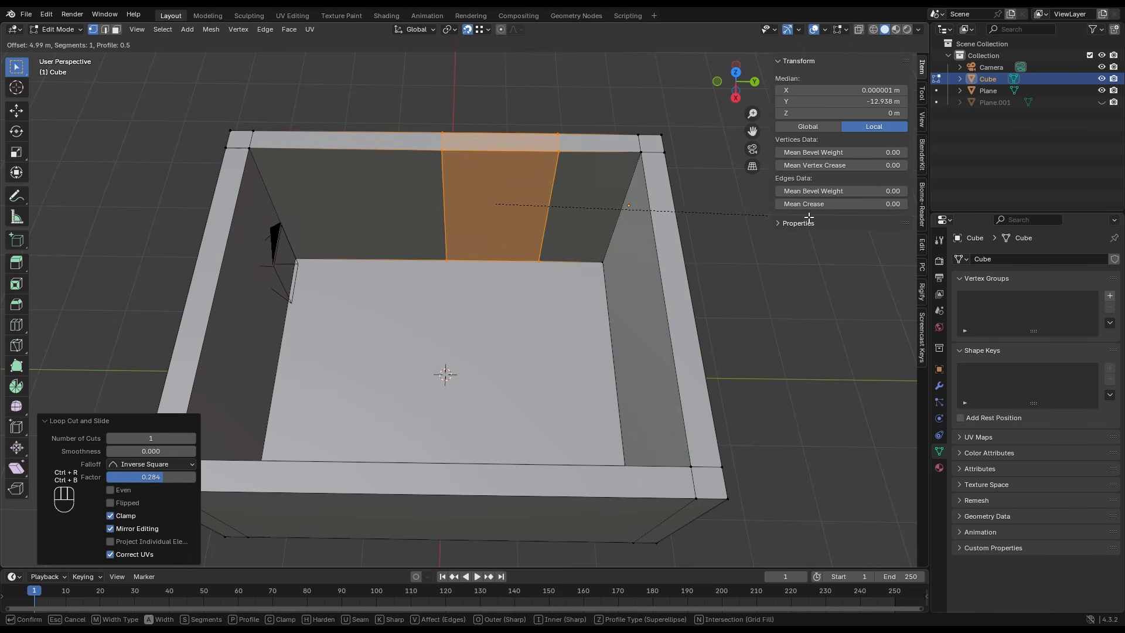
pyautogui.click(36, 216)
pyautogui.click(17, 113)
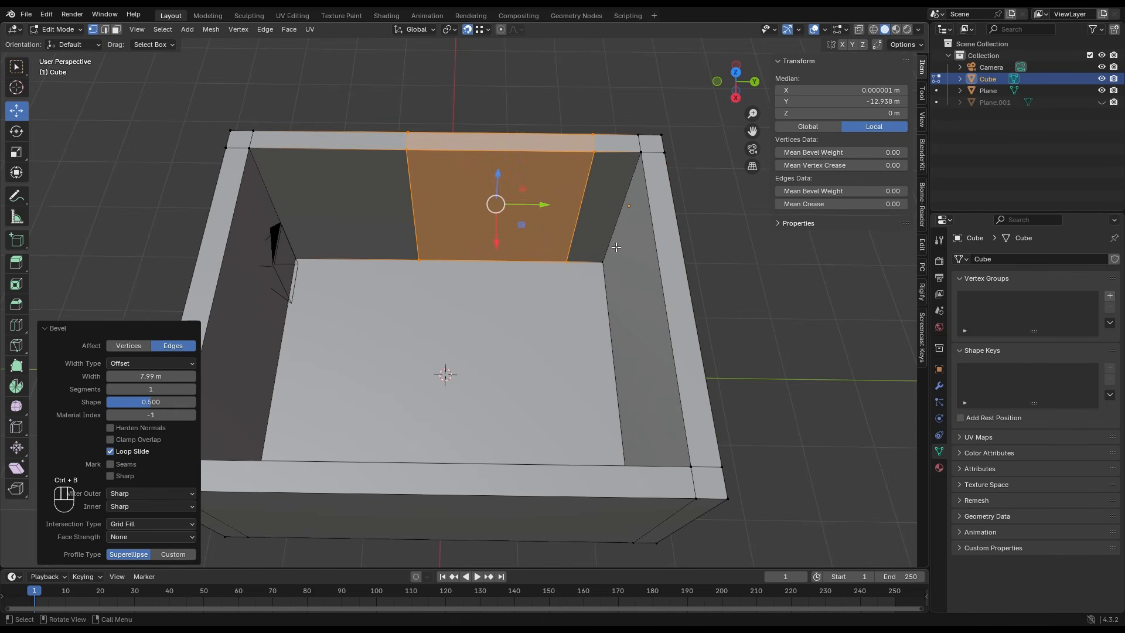
pyautogui.moveTo(519, 205); pyautogui.dragTo(546, 205)
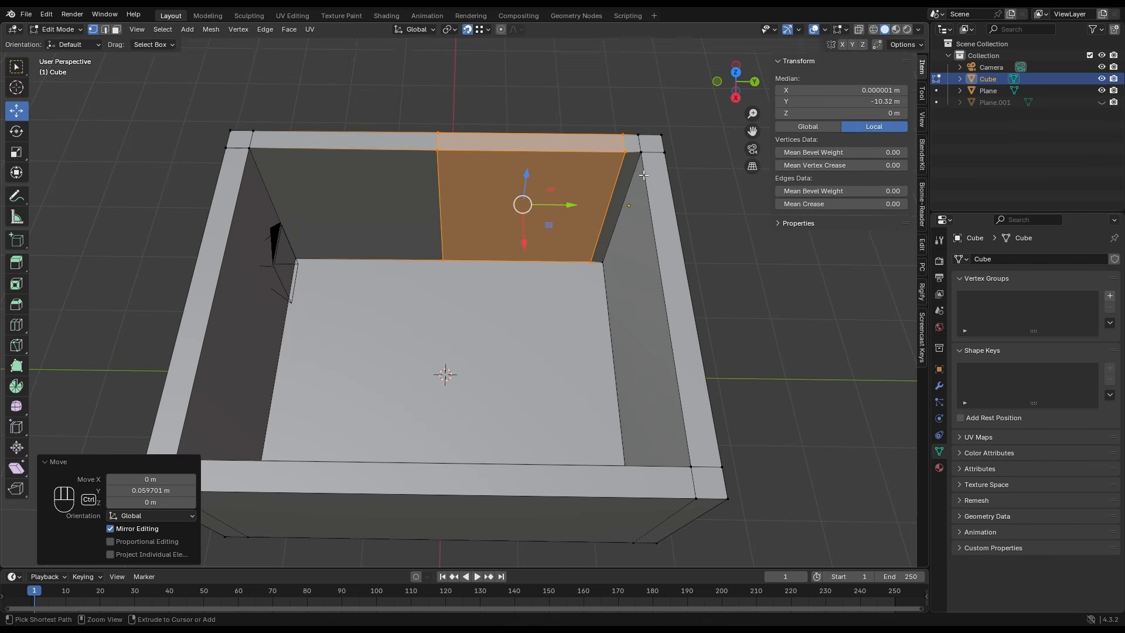
# - Add centred horizontal loop cuts around the inner and outer wall faces, and select both loops
pyautogui.hotkey('ctrl', 'r')
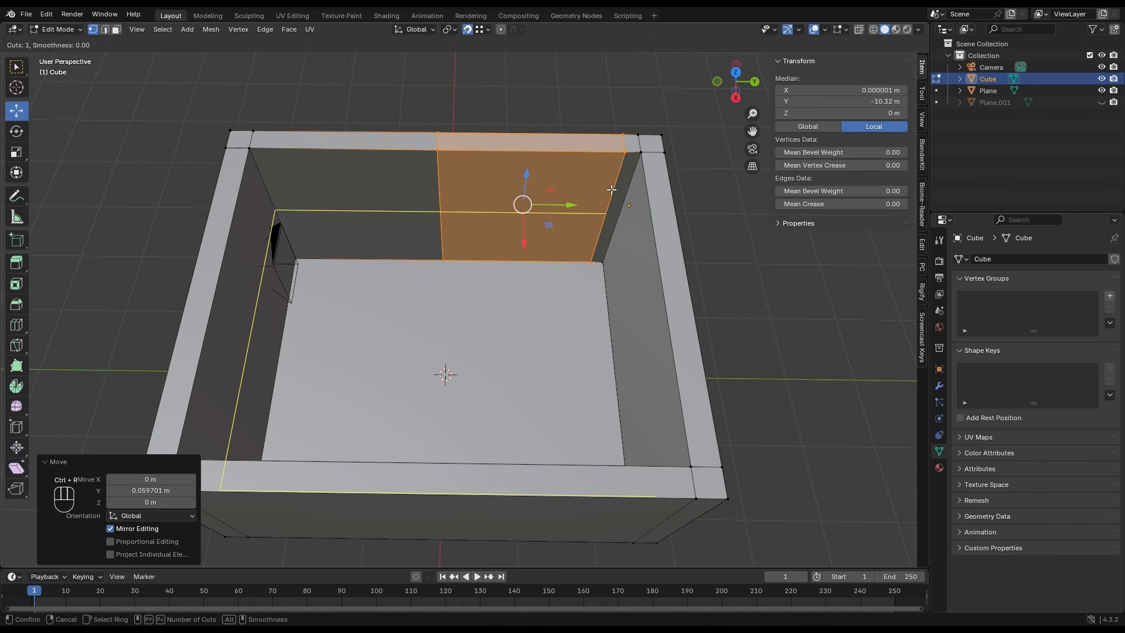
pyautogui.click(611, 190)
pyautogui.rightClick(611, 190)
pyautogui.moveTo(610, 188); pyautogui.dragTo(541, 267, button='middle')
pyautogui.hotkey('ctrl', 'r')
pyautogui.click(535, 371)
pyautogui.rightClick(534, 371)
pyautogui.keyDown('alt'); pyautogui.keyDown('shift'); pyautogui.click(484, 248); pyautogui.keyUp('shift'); pyautogui.keyUp('alt')
pyautogui.moveTo(497, 230); pyautogui.dragTo(537, 241, button='middle')
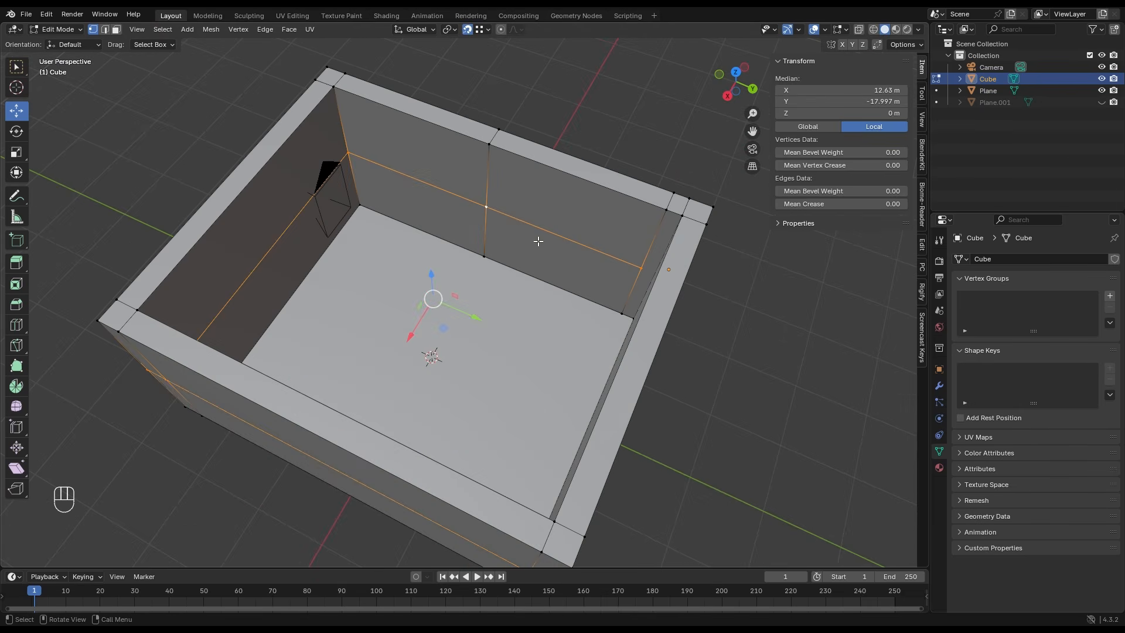
# - Bevel both horizontal loops by about 0.822 m and lower the resulting band about 0.11 m in Z
pyautogui.hotkey('ctrl', 'b')
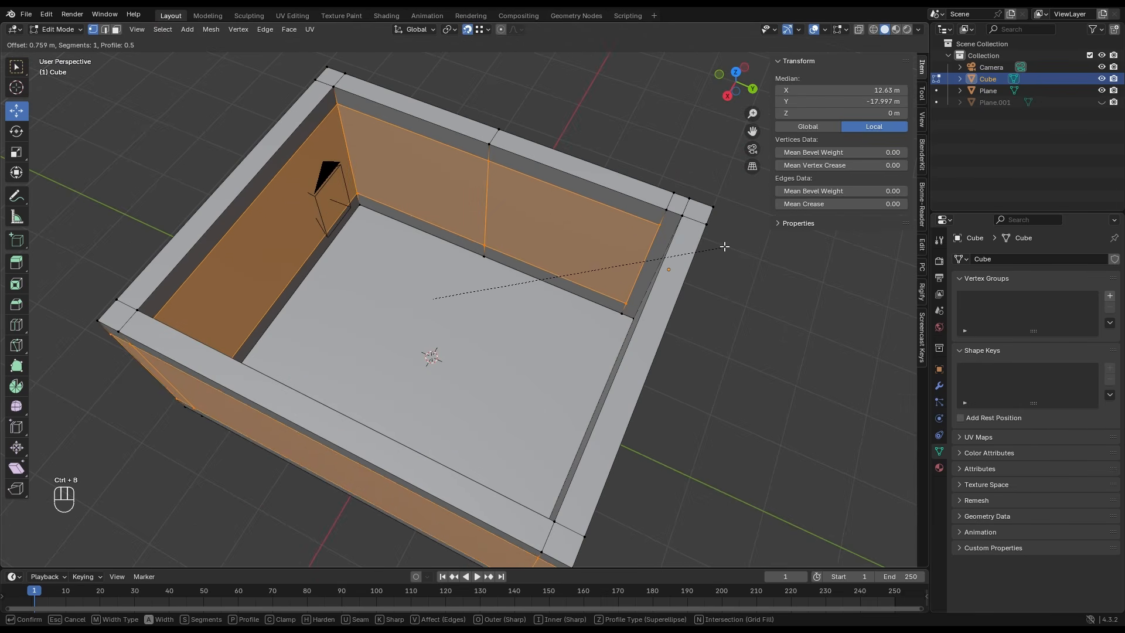
pyautogui.click(728, 246)
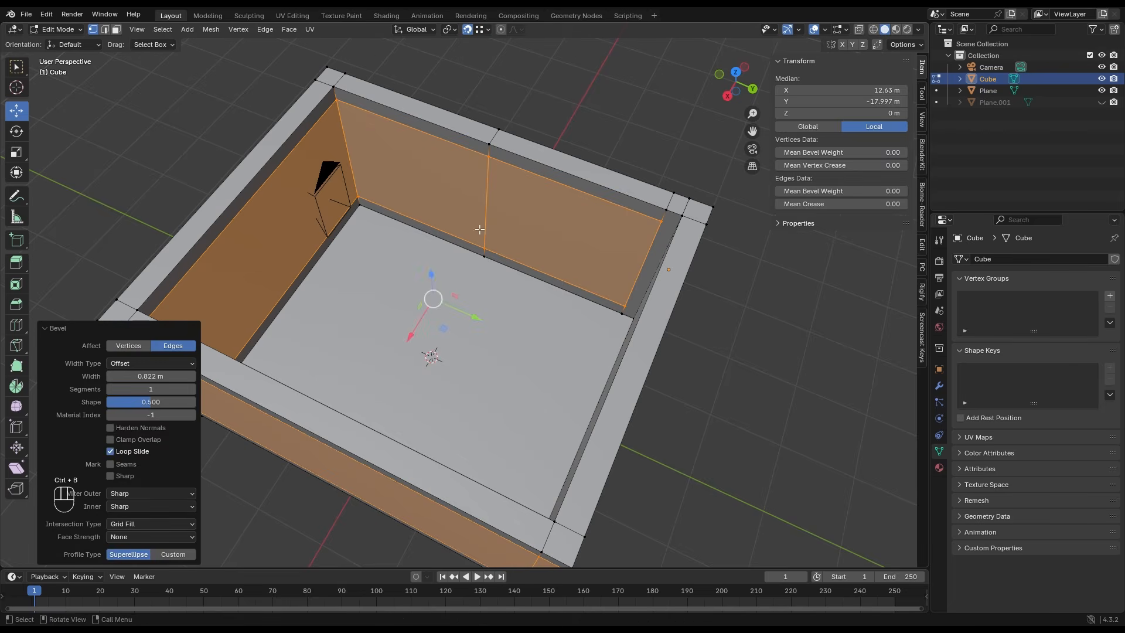
pyautogui.moveTo(431, 276); pyautogui.dragTo(432, 281)
pyautogui.moveTo(612, 202); pyautogui.dragTo(601, 203, button='middle')
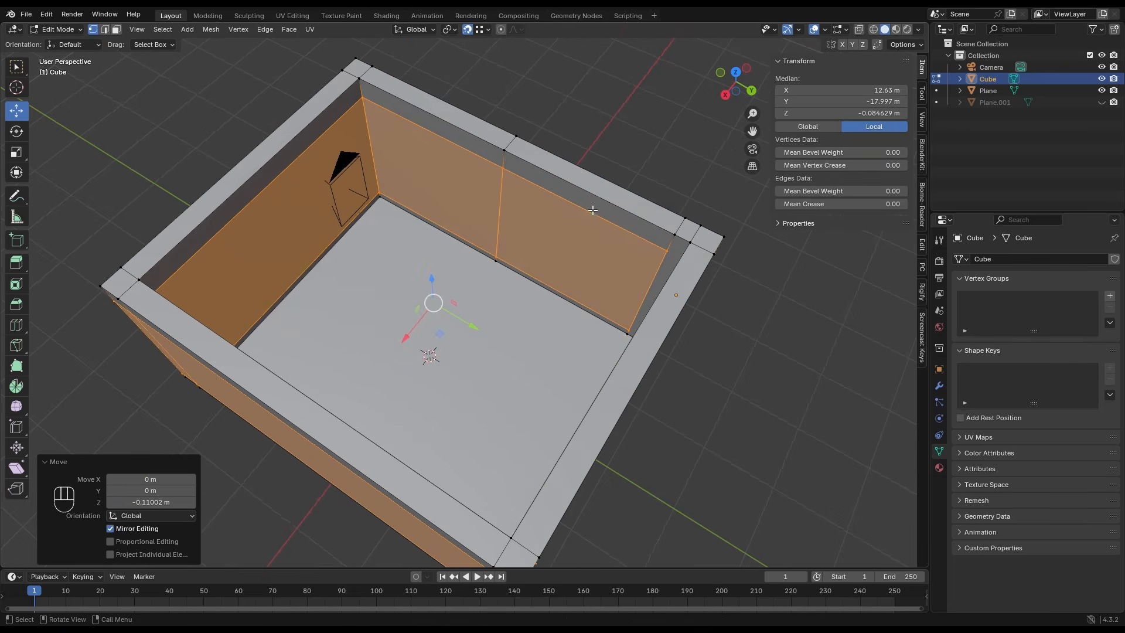
# - Bridge the matching inner and outer faces of the strip in the -X wall to cut a window opening
pyautogui.moveTo(671, 249); pyautogui.dragTo(472, 259, button='middle')
pyautogui.click(613, 255)
pyautogui.keyDown('shift'); pyautogui.click(543, 268); pyautogui.keyUp('shift')
pyautogui.rightClick(543, 267)
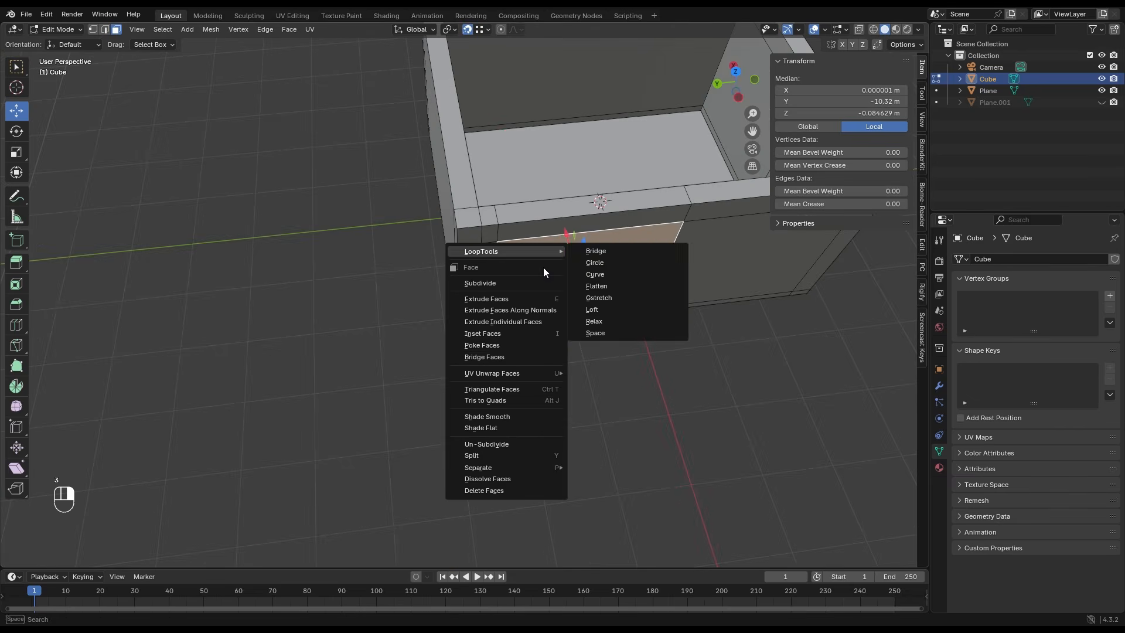
pyautogui.click(522, 349)
pyautogui.press('Tab')
pyautogui.moveTo(522, 350); pyautogui.dragTo(498, 155, button='middle')
# - Reposition the camera to about X -1.03 m and Y -2.57 m while checking the framing in camera view
pyautogui.press('KP_0')
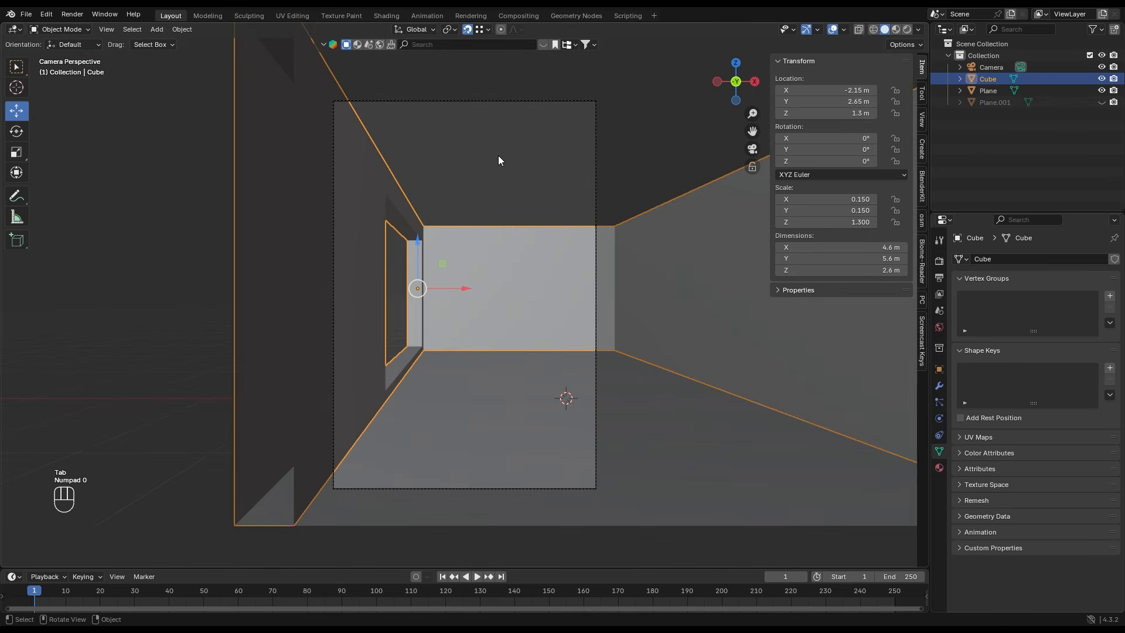
pyautogui.click(501, 100)
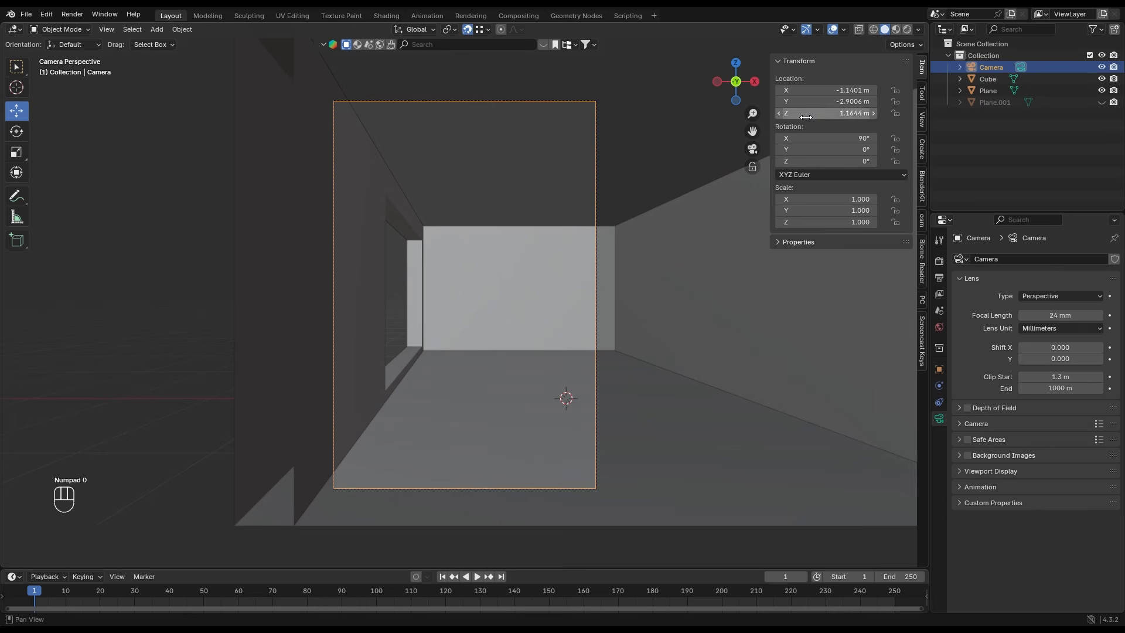
pyautogui.moveTo(821, 102); pyautogui.dragTo(797, 97)
pyautogui.click(519, 177)
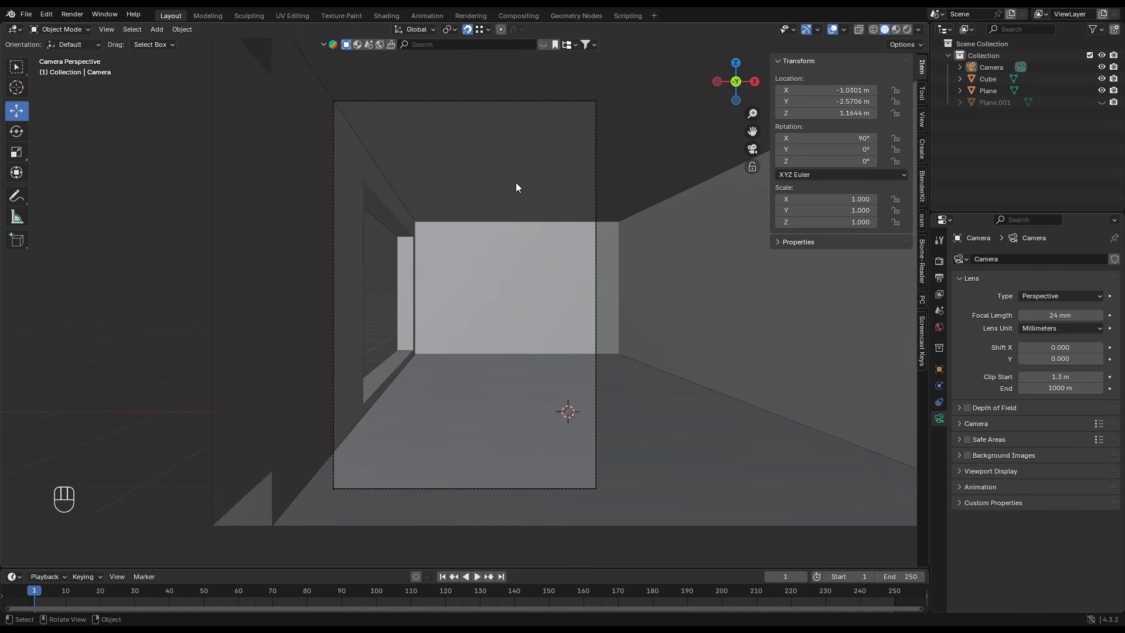
# - Add a plane on the room floor, set its X and Y dimensions to 2.9 m and move it about 0.52 m along Y
pyautogui.scroll(1, 463, 319)
pyautogui.hotkey('shift', 'a')
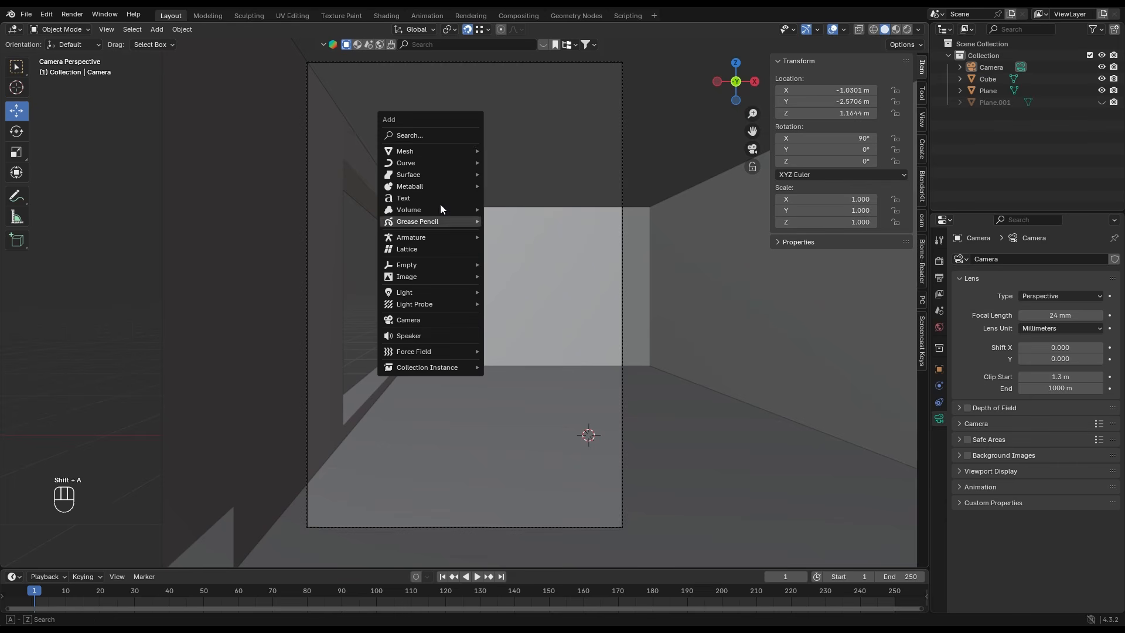
pyautogui.moveTo(437, 150)
pyautogui.click(511, 150)
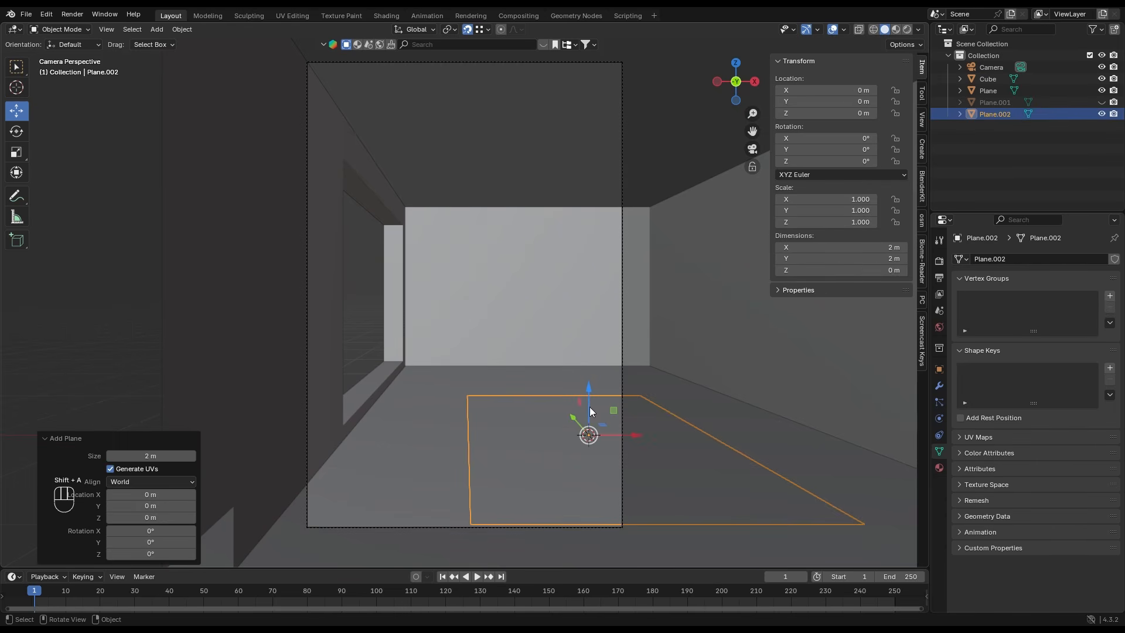
pyautogui.moveTo(842, 248); pyautogui.dragTo(842, 259)
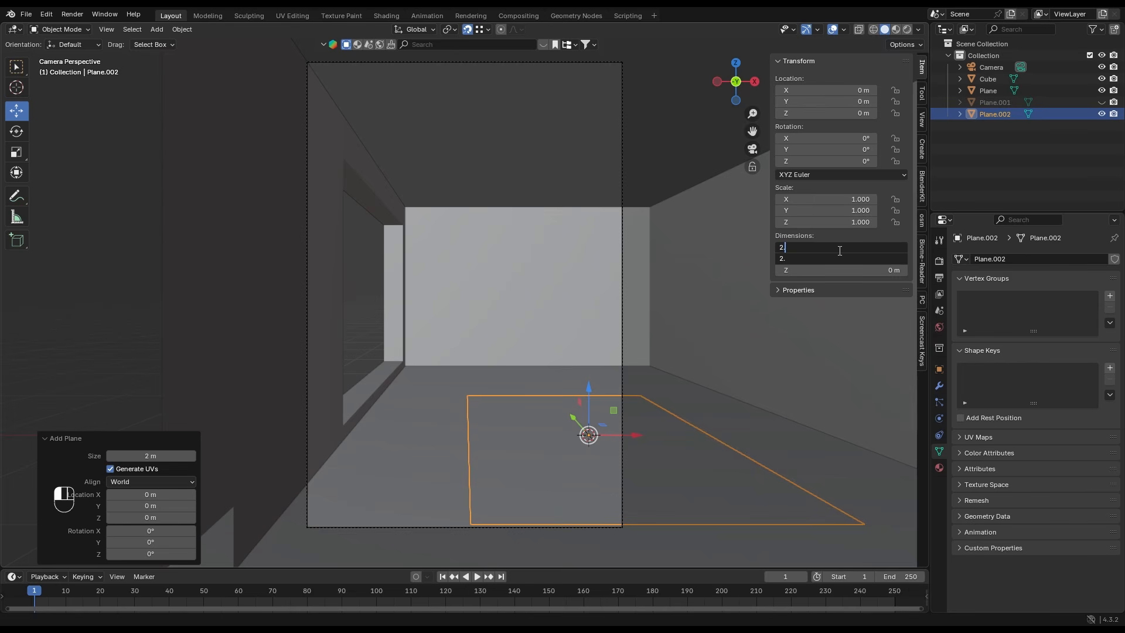
pyautogui.write('2.9')
pyautogui.press('Return')
pyautogui.press('g')
pyautogui.press('y')
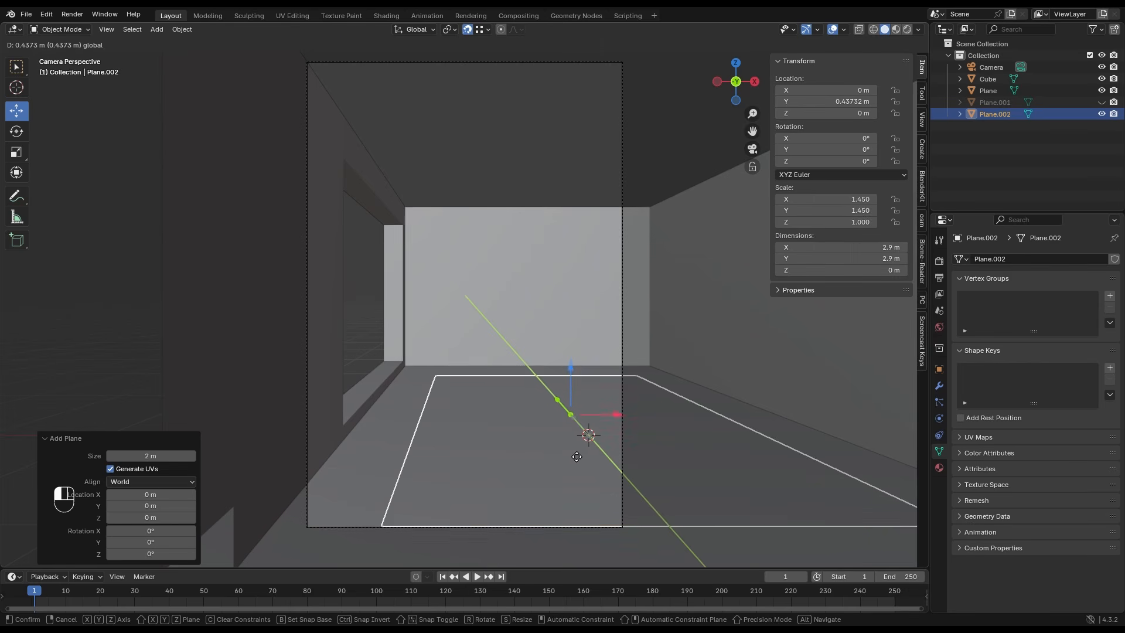
pyautogui.click(577, 457)
# - Subdivide the new floor plane with 30 cuts and extrude it to a thickness of about 0.008 m
pyautogui.press('Tab')
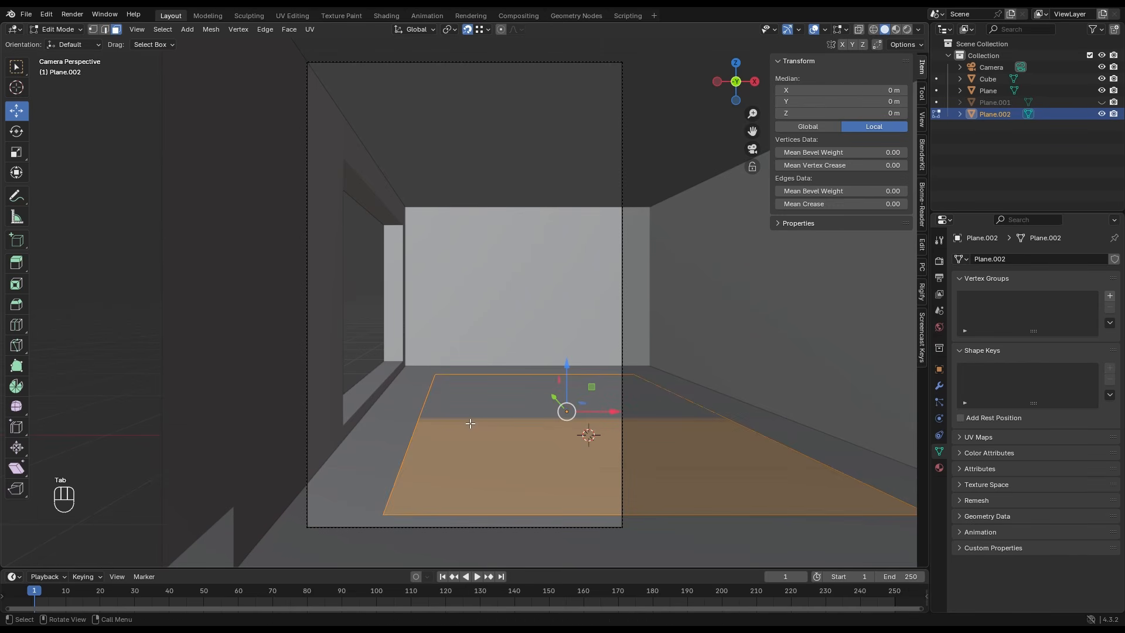
pyautogui.rightClick(474, 422)
pyautogui.click(475, 422)
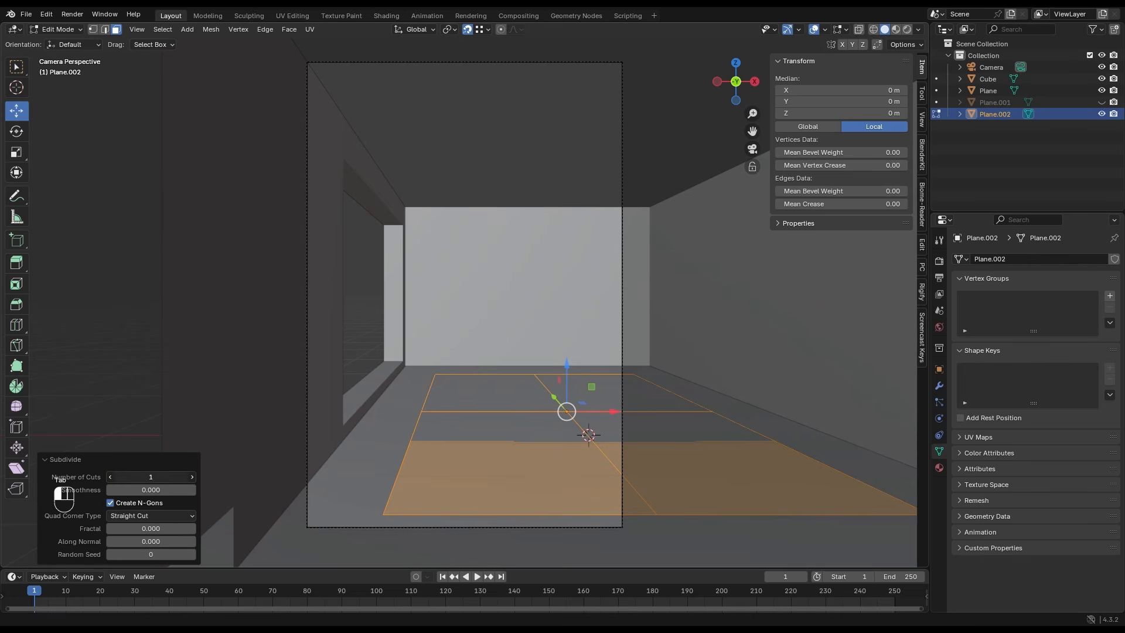
pyautogui.press('Return')
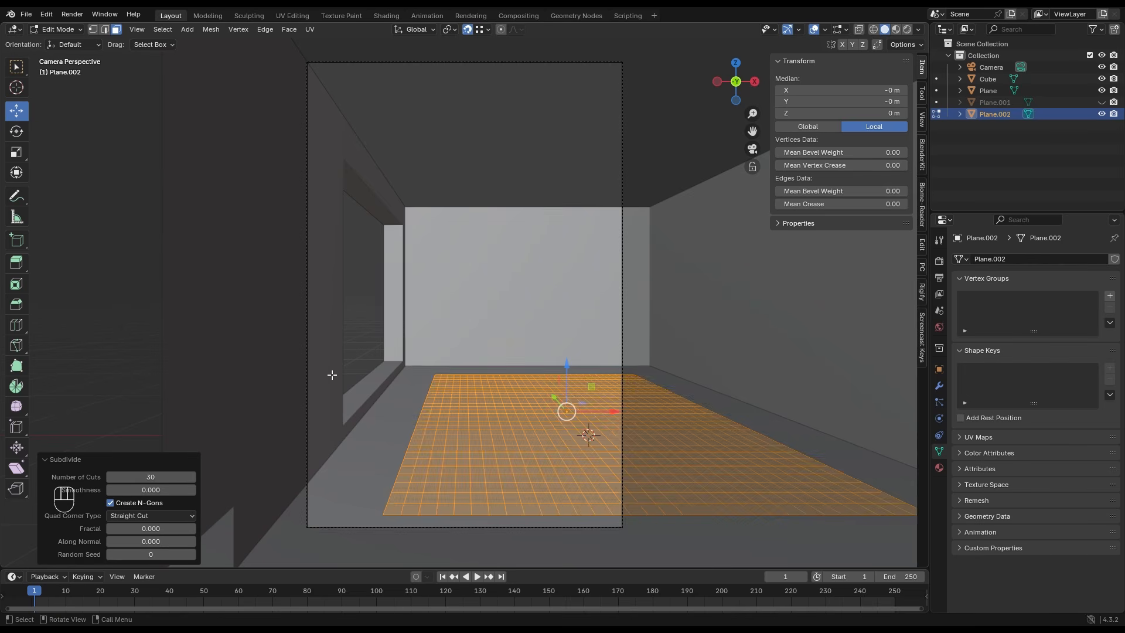
pyautogui.press('e')
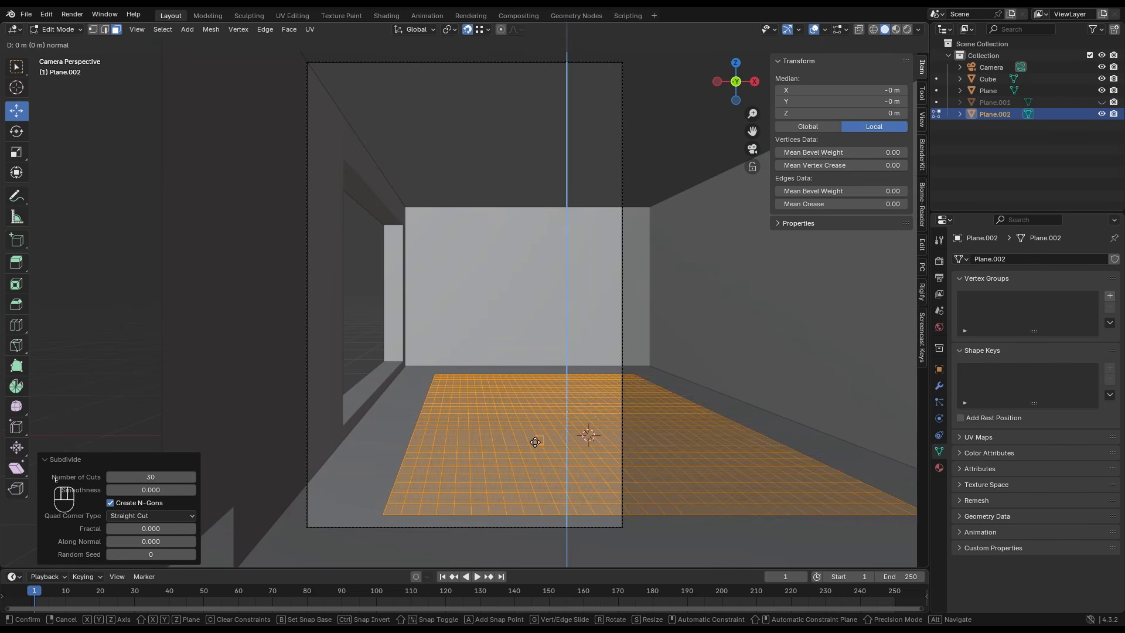
pyautogui.press('Tab')
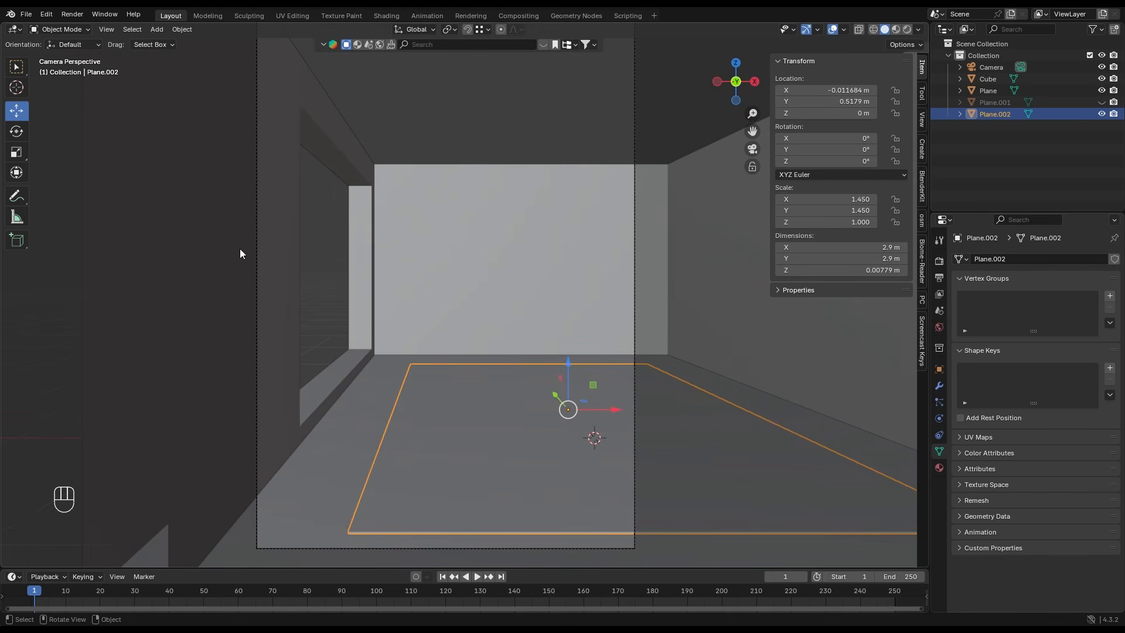
# - Switch the thin floor plane to Sculpt Mode and choose the Drag Cloth simulation brush
pyautogui.click(79, 30)
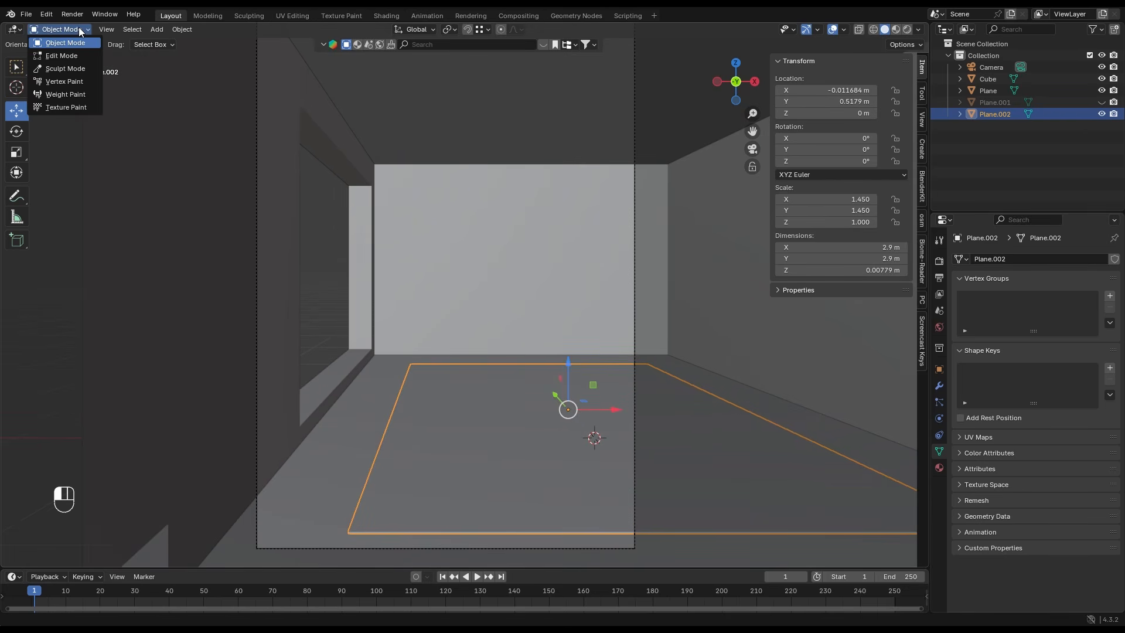
pyautogui.click(70, 68)
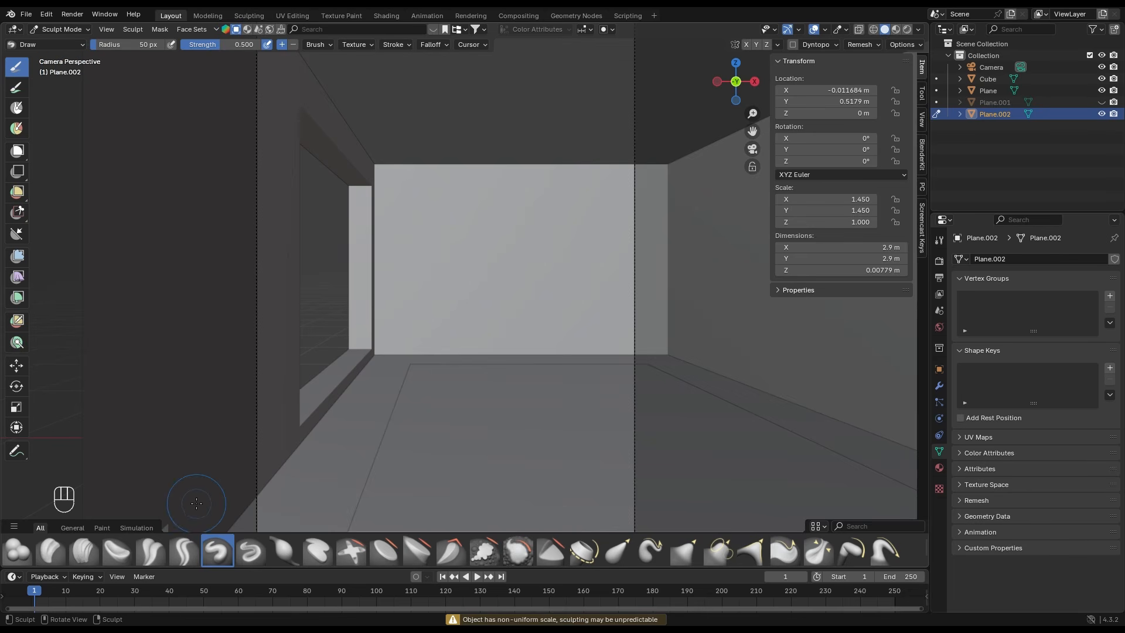
pyautogui.click(139, 529)
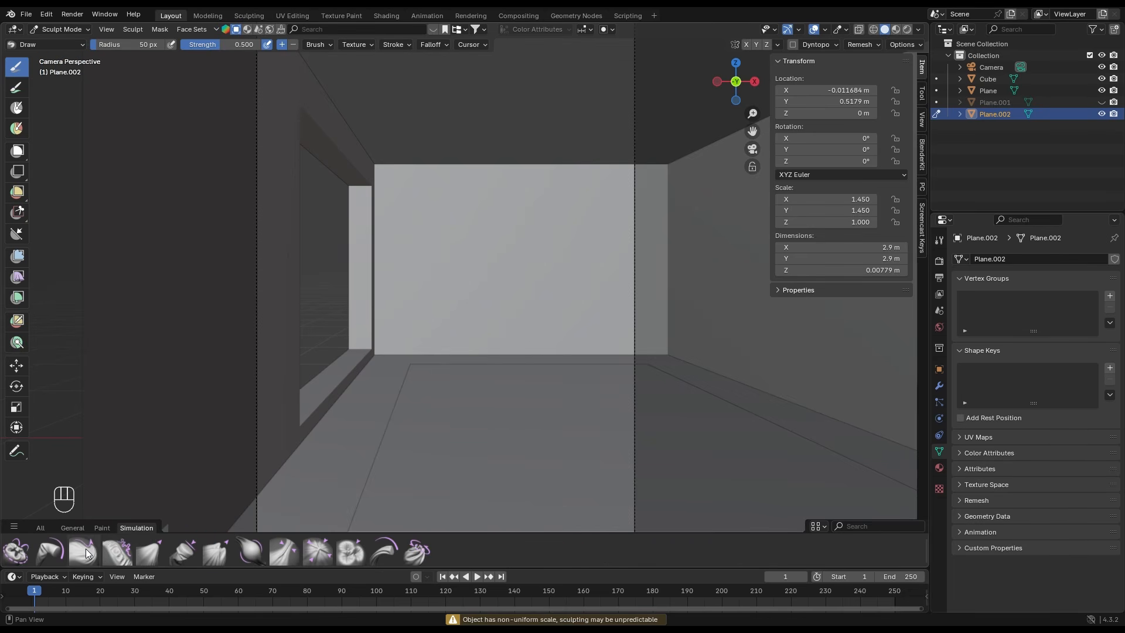
pyautogui.click(83, 552)
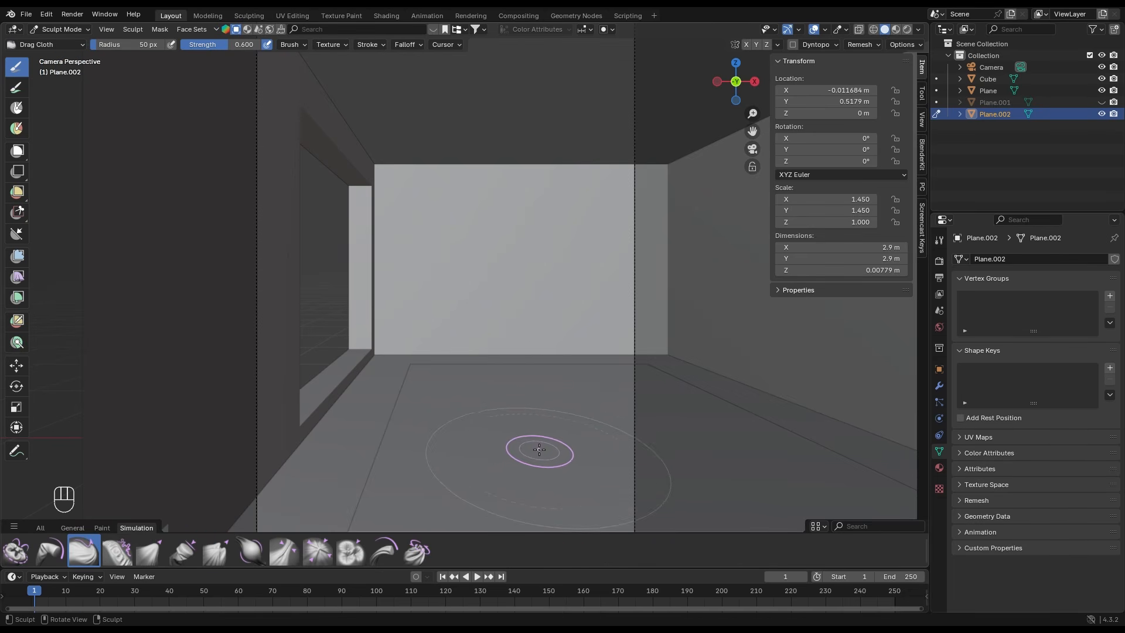
# - Try short Drag Cloth strokes near the middle and -X side of the thin floor plane
pyautogui.moveTo(520, 446); pyautogui.dragTo(522, 454)
pyautogui.hotkey('ctrl', 'z')
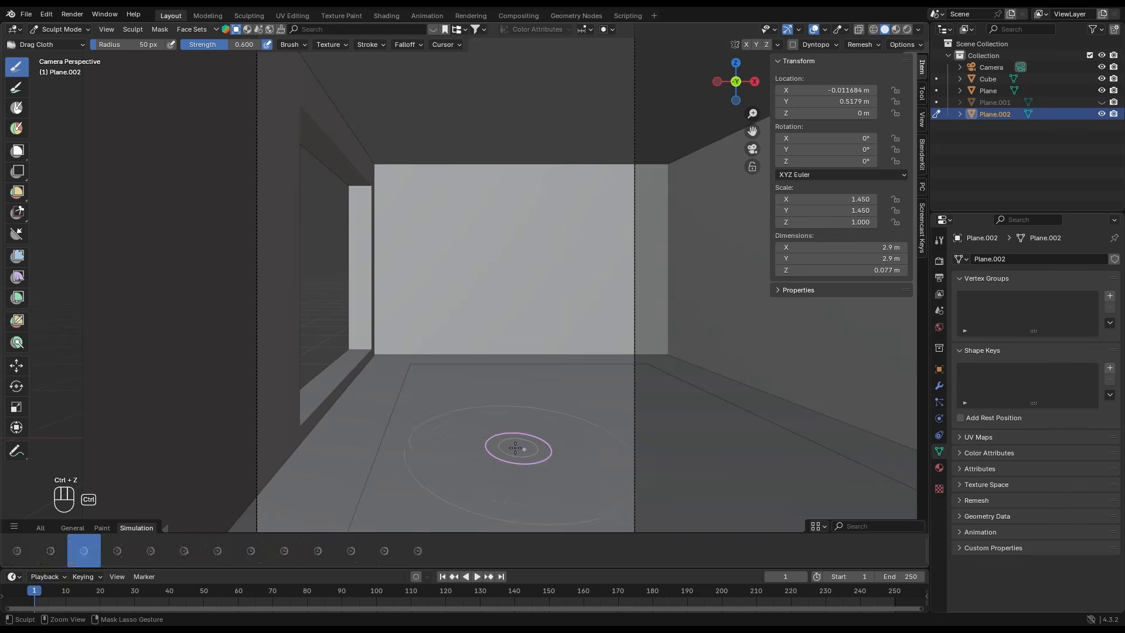
pyautogui.moveTo(431, 468); pyautogui.dragTo(427, 467)
pyautogui.hotkey('ctrl', 'z')
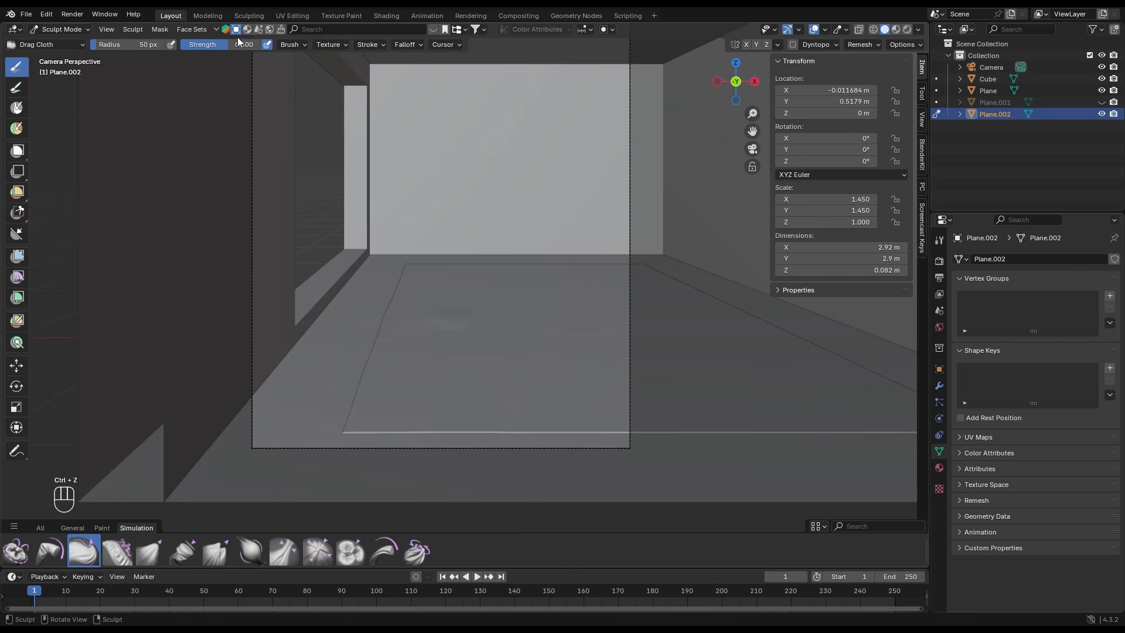
# - Pull subtle wrinkles into the thin plane's surface and edges with Drag Cloth at strength 0.233 and radius 69 px
pyautogui.moveTo(238, 40); pyautogui.dragTo(212, 41)
pyautogui.moveTo(98, 46); pyautogui.dragTo(102, 47)
pyautogui.moveTo(532, 424); pyautogui.dragTo(514, 418)
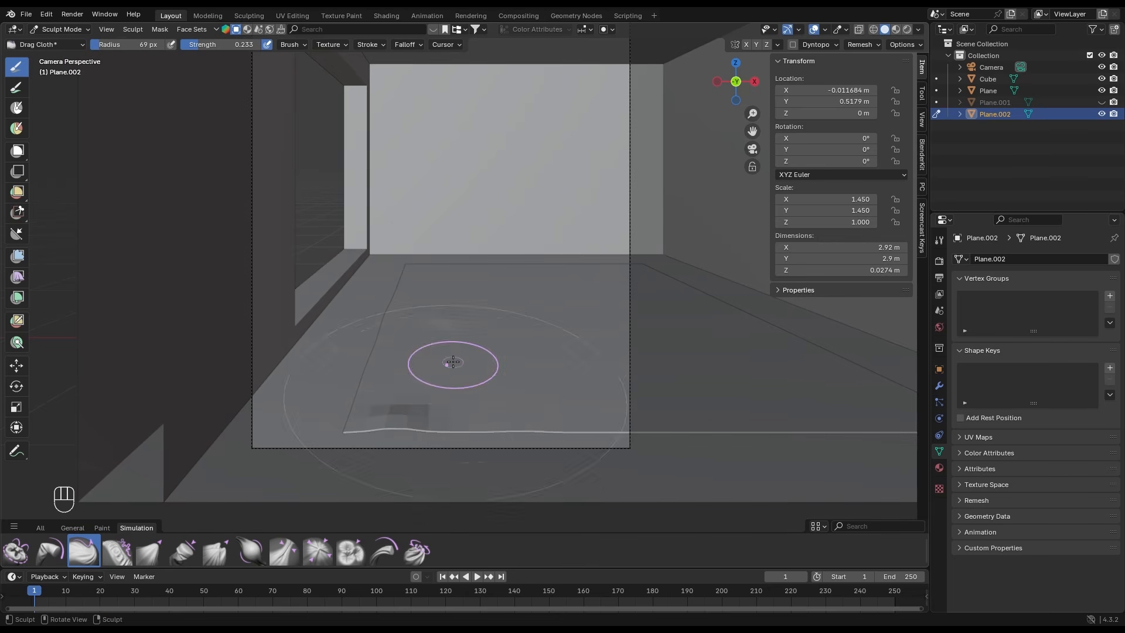
pyautogui.moveTo(447, 364); pyautogui.dragTo(455, 363)
pyautogui.moveTo(527, 381); pyautogui.dragTo(532, 385)
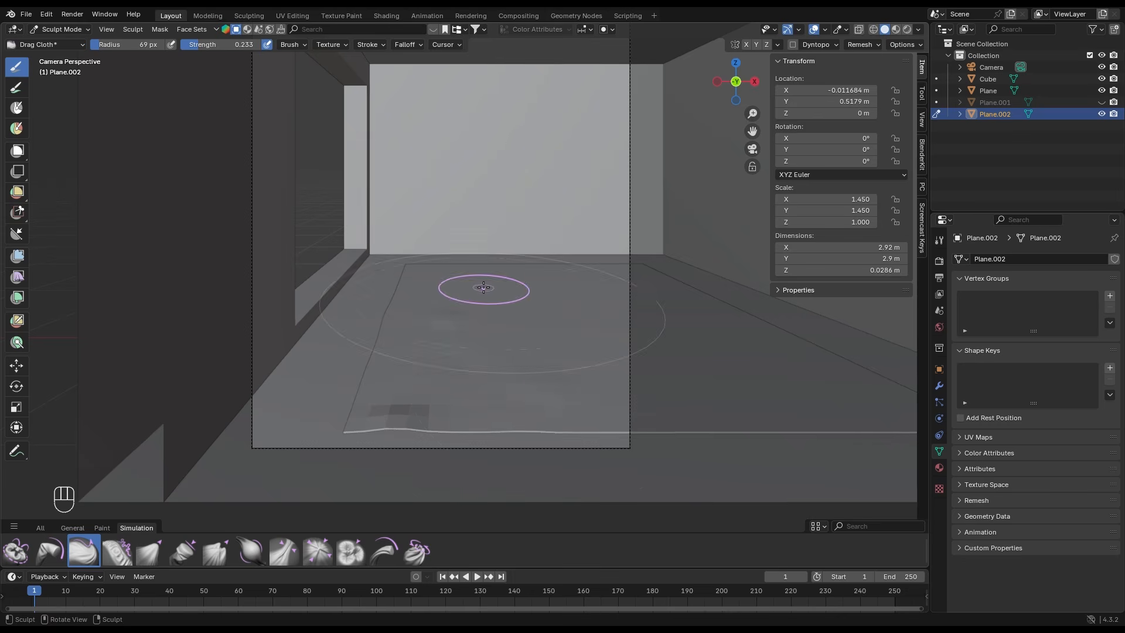
pyautogui.moveTo(483, 284); pyautogui.dragTo(426, 274)
pyautogui.moveTo(480, 276); pyautogui.dragTo(467, 276)
# - Return the wrinkled floor sheet to Object Mode, shade it smooth and give it a level 1 subdivision
pyautogui.click(58, 29)
pyautogui.click(56, 43)
pyautogui.rightClick(536, 347)
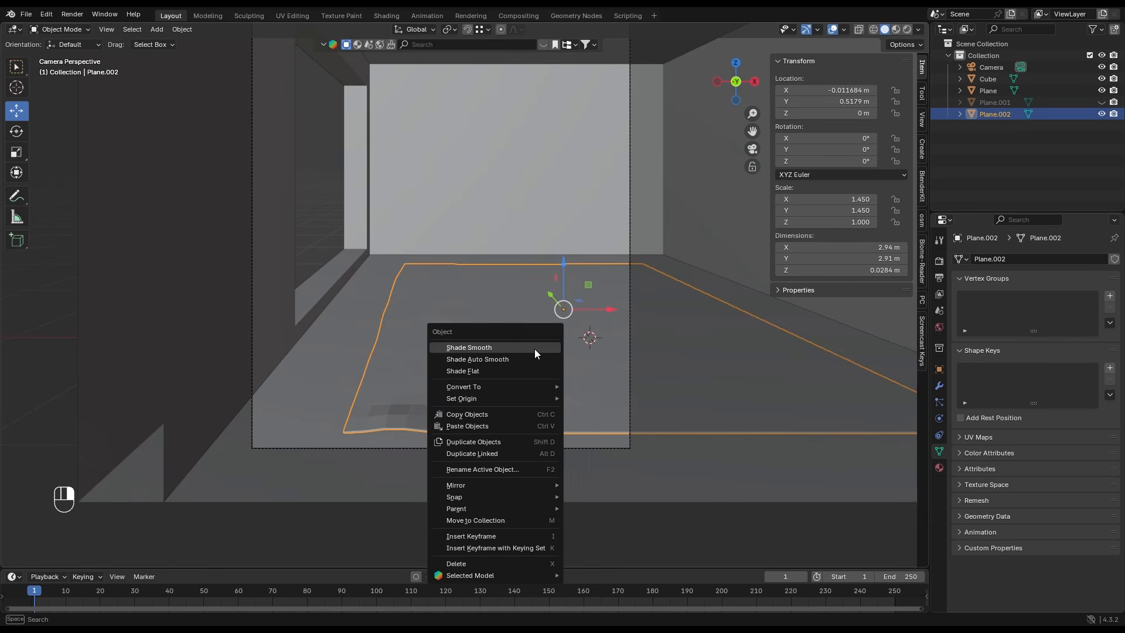
pyautogui.click(534, 348)
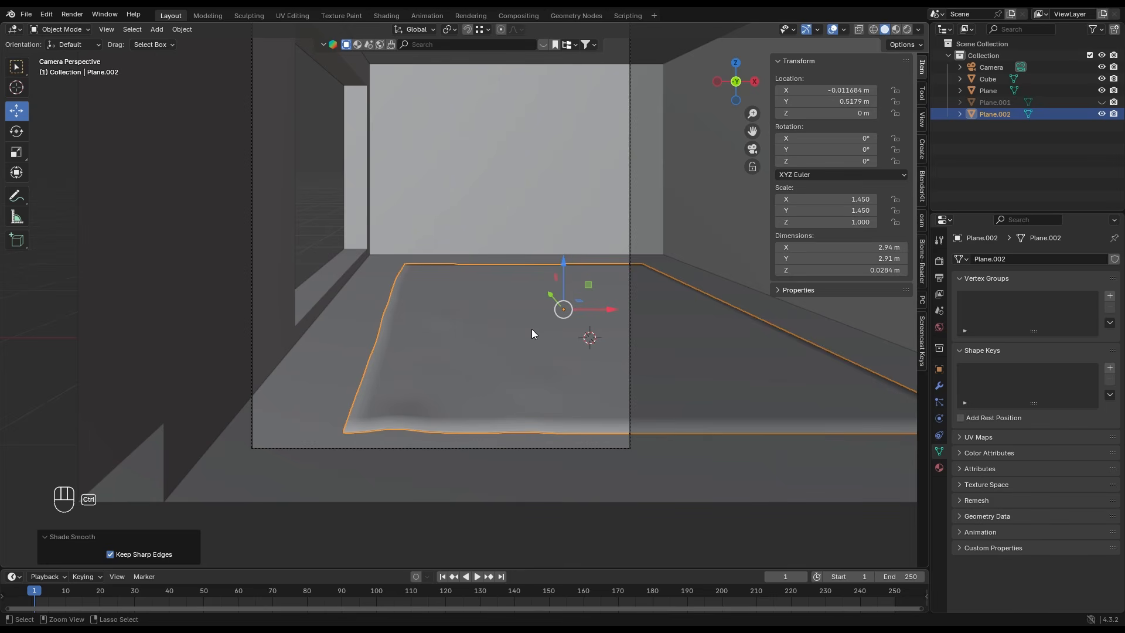
pyautogui.hotkey('ctrl', '1')
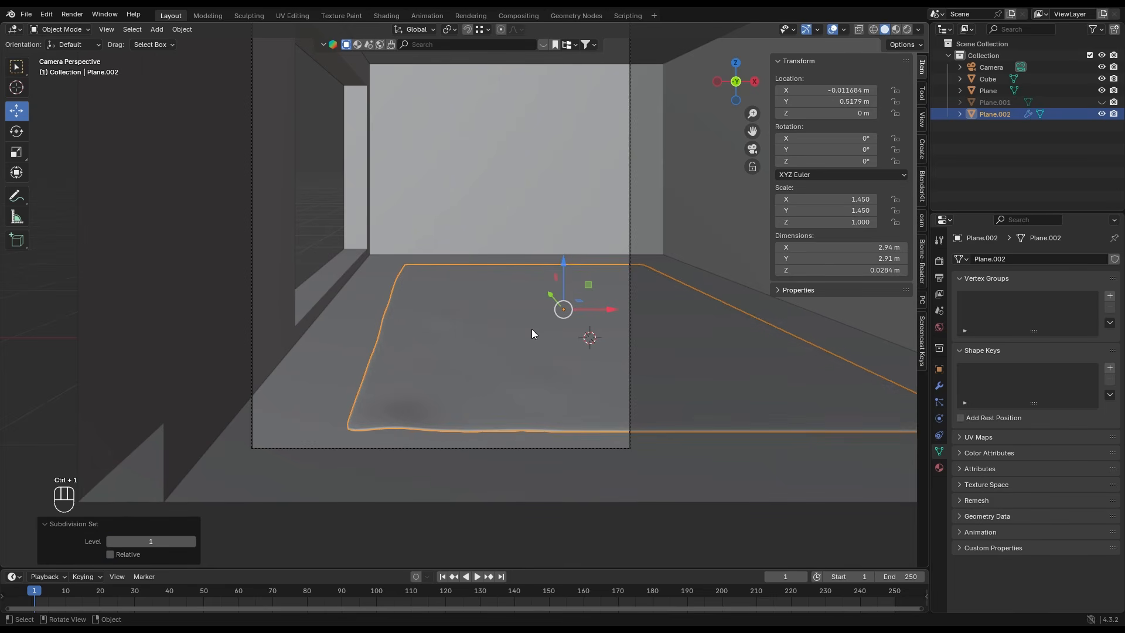
pyautogui.scroll(-1, 413, 348)
pyautogui.click(337, 196)
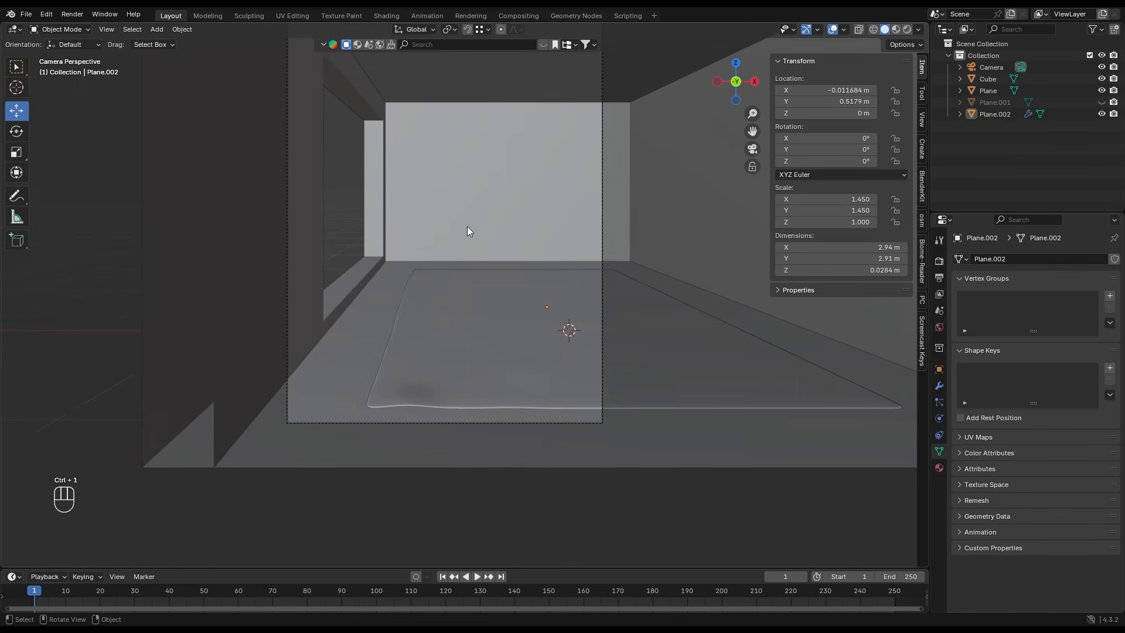
pyautogui.scroll(1, 438, 291)
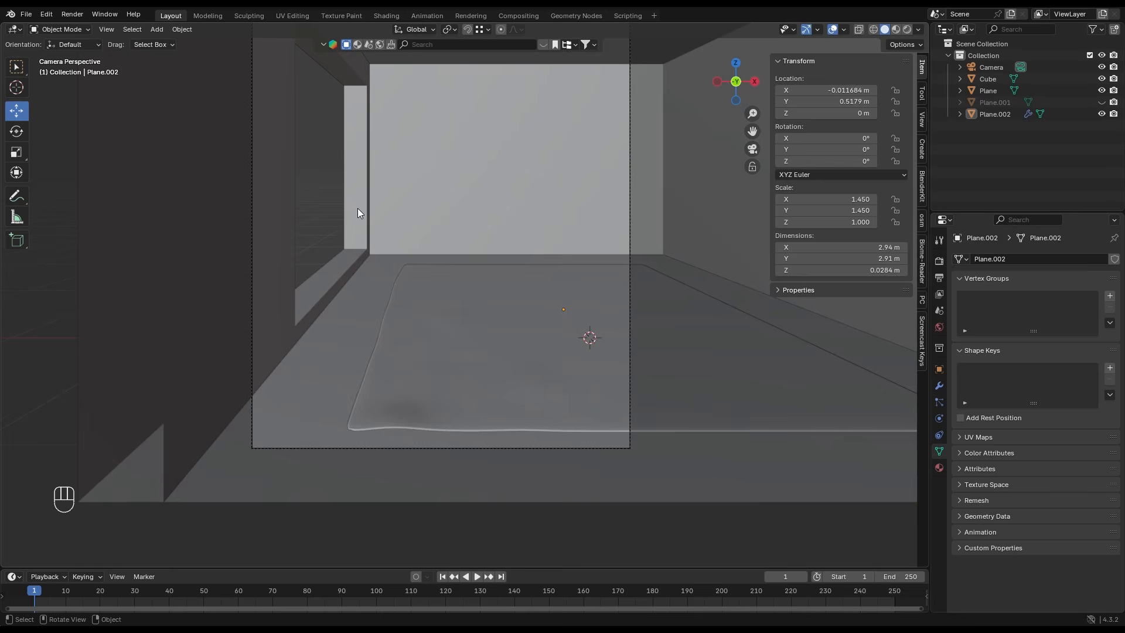
# - In the room mesh, select the inner faces around the window opening and lower them about 0.046 m
pyautogui.click(358, 209)
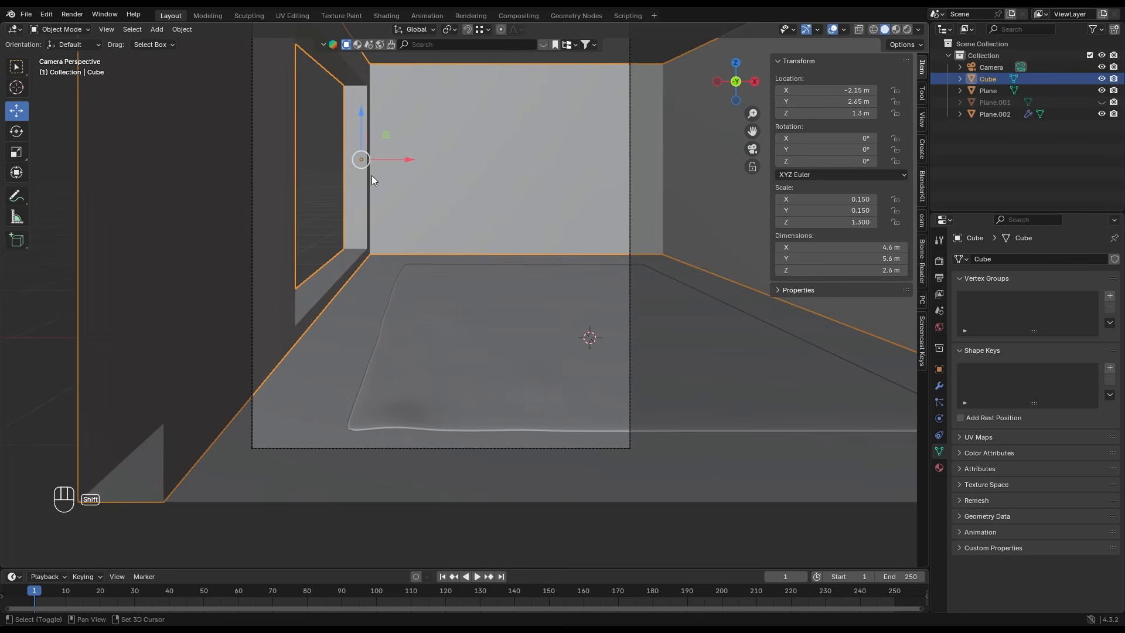
pyautogui.keyDown('shift'); pyautogui.moveTo(381, 161); pyautogui.dragTo(381, 195, button='middle'); pyautogui.keyUp('shift')
pyautogui.press('Tab')
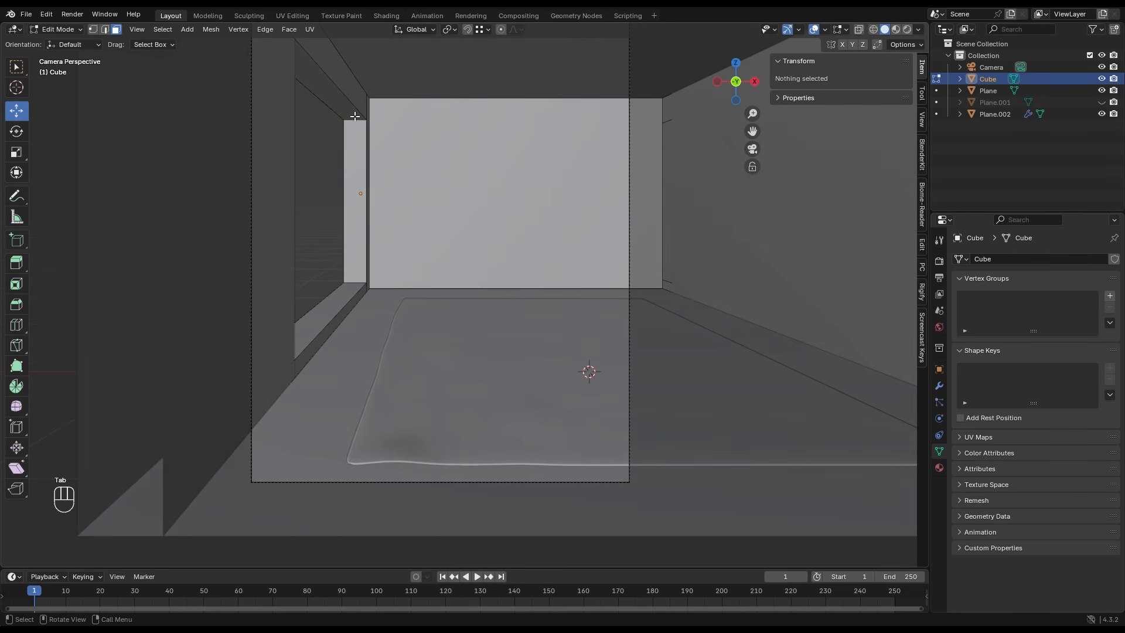
pyautogui.keyDown('alt'); pyautogui.click(354, 117); pyautogui.keyUp('alt')
pyautogui.moveTo(331, 158); pyautogui.dragTo(330, 168)
pyautogui.scroll(1, 338, 189)
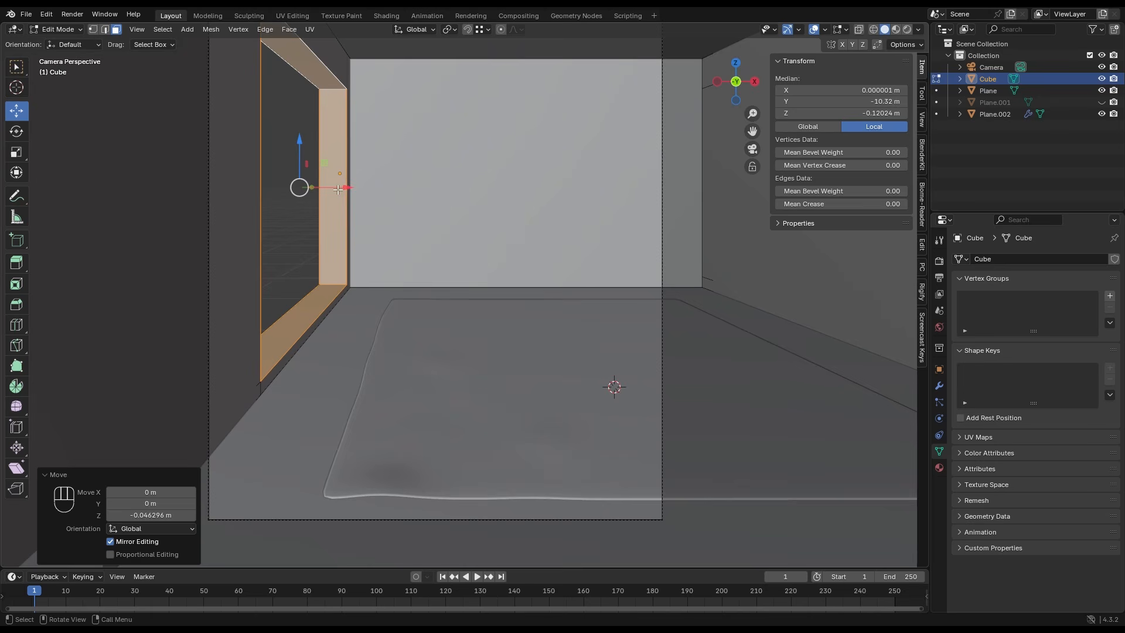
# - Duplicate the window opening's inner faces in place and separate the copy into its own object
pyautogui.hotkey('shift', 'd')
pyautogui.rightClick(336, 147)
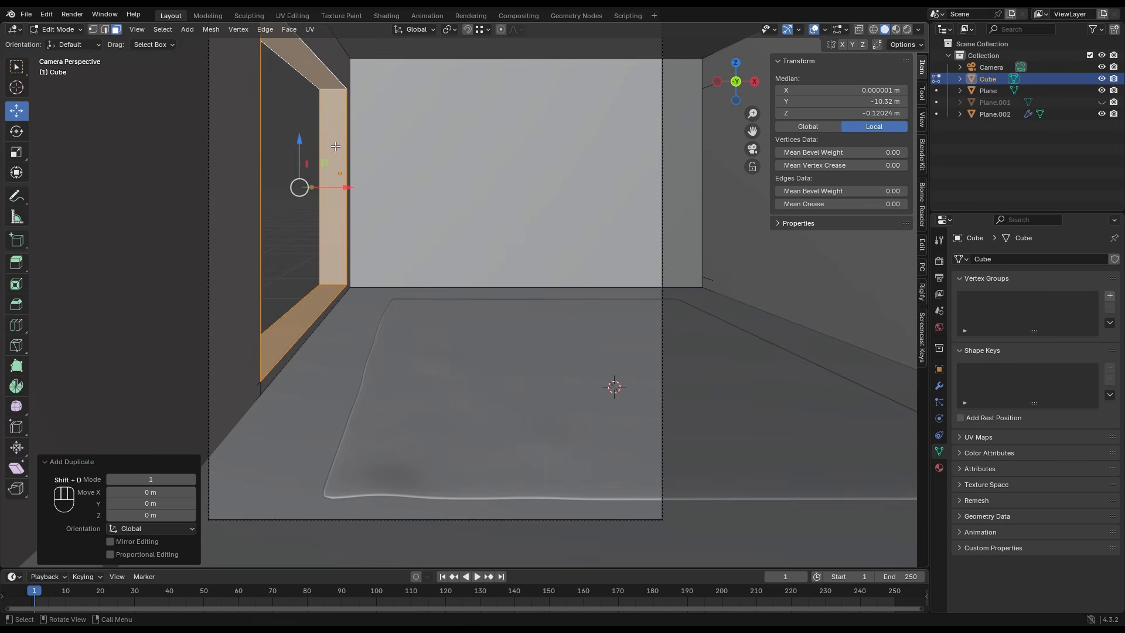
pyautogui.press('p')
pyautogui.click(335, 147)
pyautogui.press('Tab')
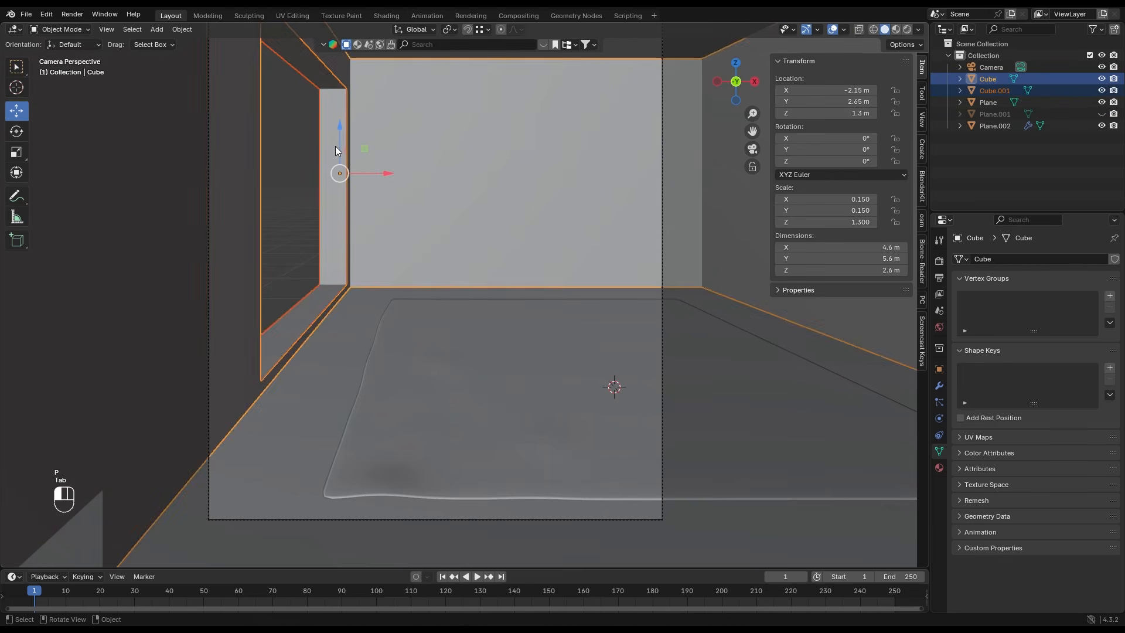
# - Narrow the separated window frame along X to about 0.077 m
pyautogui.click(335, 146)
pyautogui.press('s')
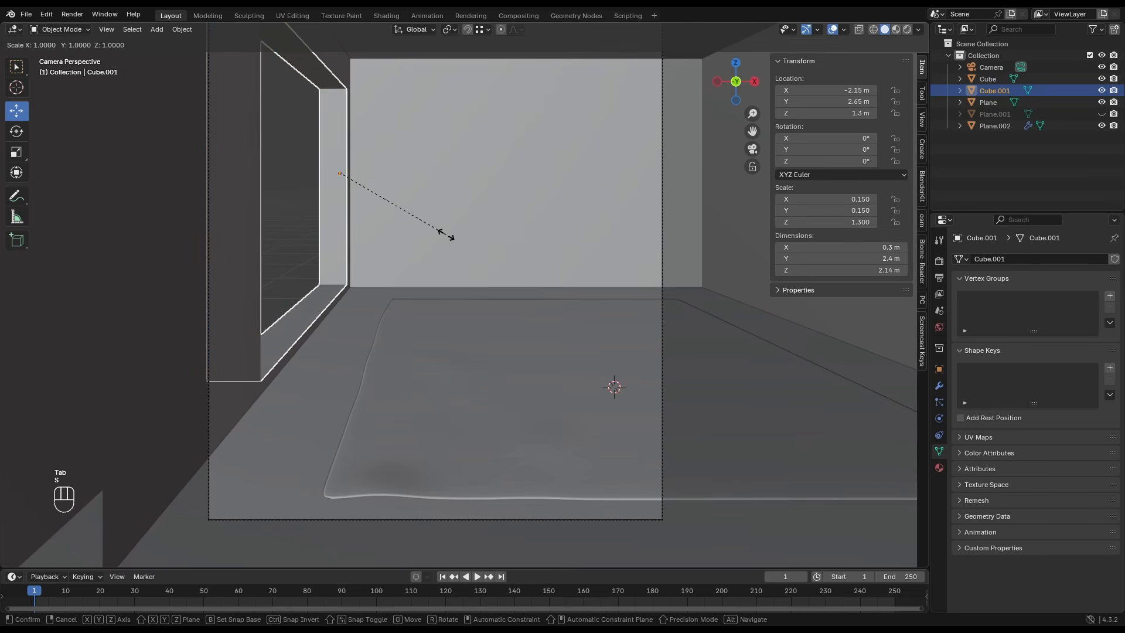
pyautogui.press('x')
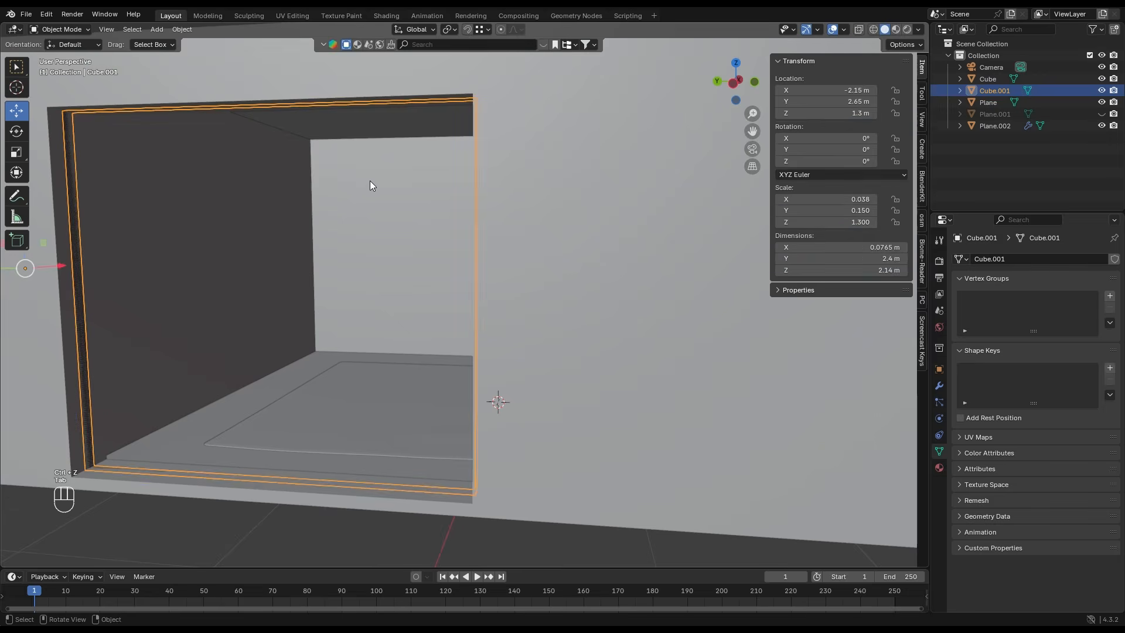
# - Apply all transforms to the window frame and set its origin to its geometry
pyautogui.hotkey('ctrl', 'a')
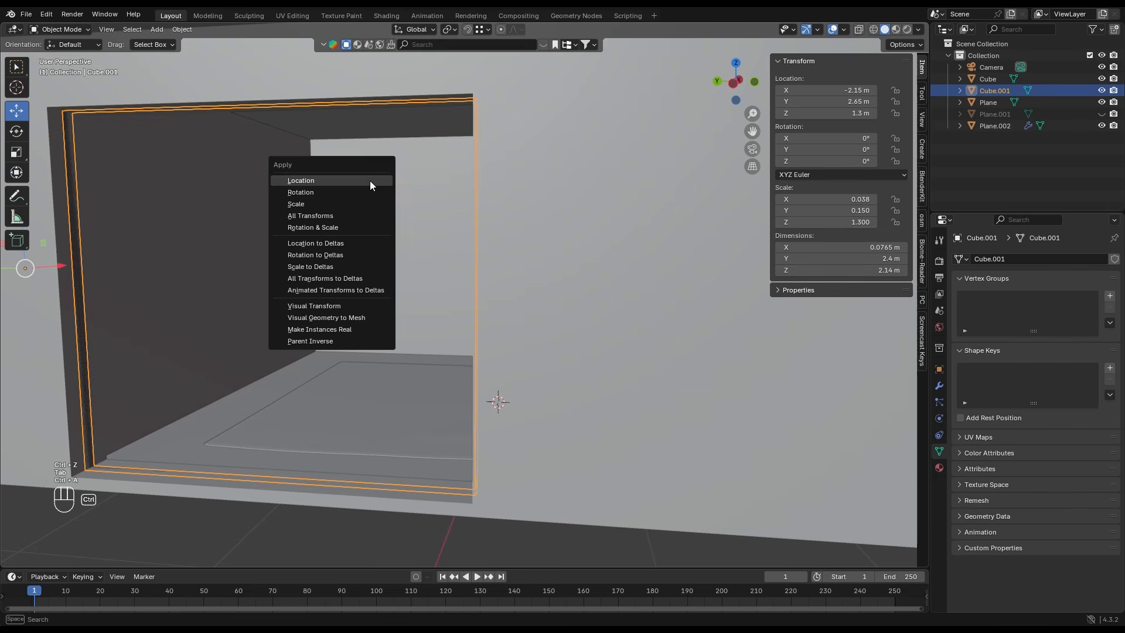
pyautogui.click(365, 215)
pyautogui.rightClick(308, 243)
pyautogui.moveTo(294, 291)
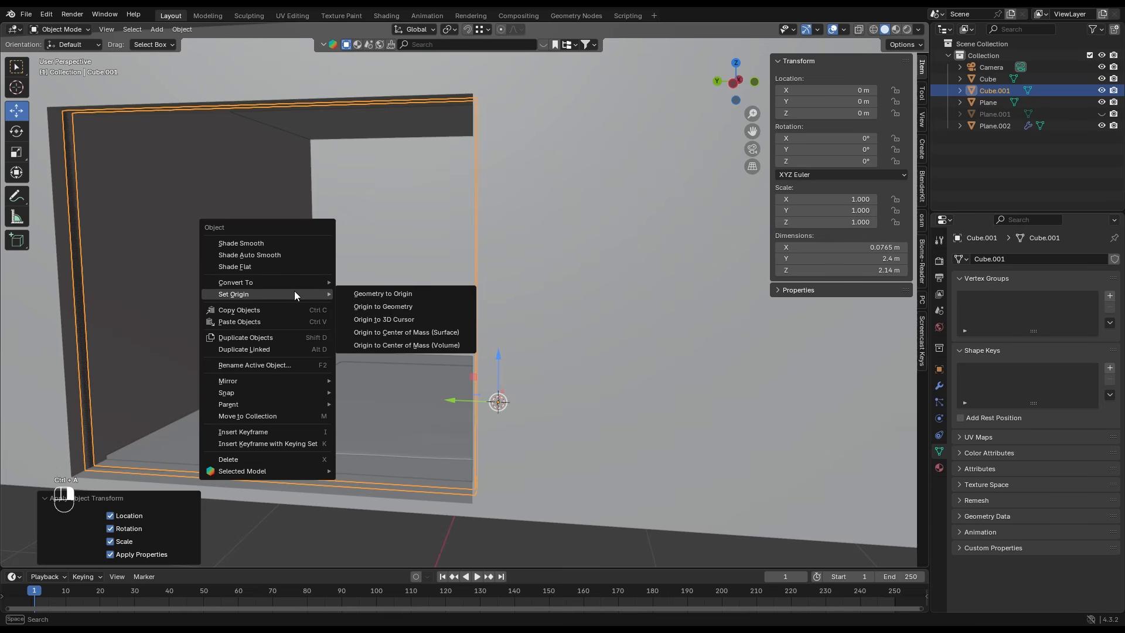
pyautogui.click(390, 305)
# - Extrude the window frame's faces along their normals by about 0.027 m
pyautogui.press('Tab')
pyautogui.hotkey('alt', 'e')
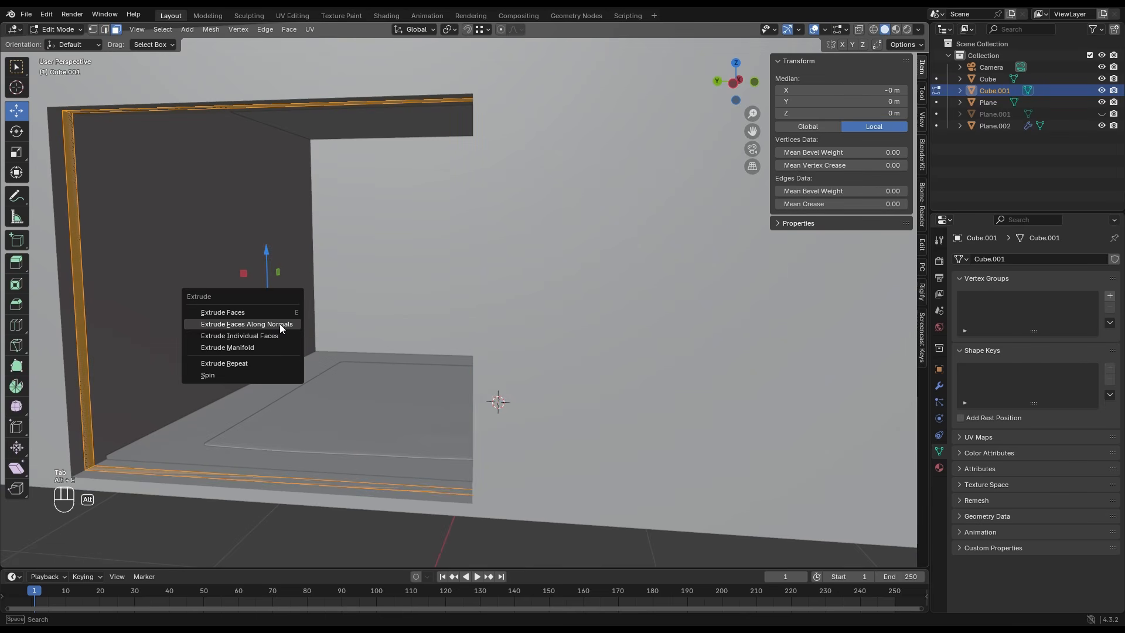
pyautogui.click(280, 330)
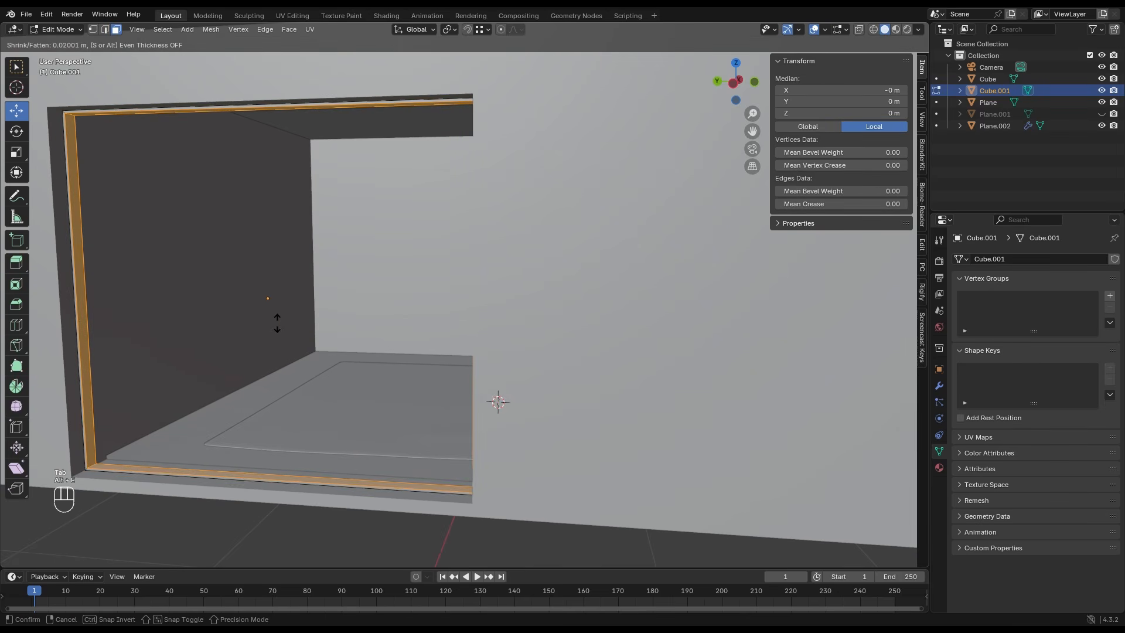
pyautogui.click(277, 322)
pyautogui.moveTo(583, 276); pyautogui.dragTo(442, 284, button='middle')
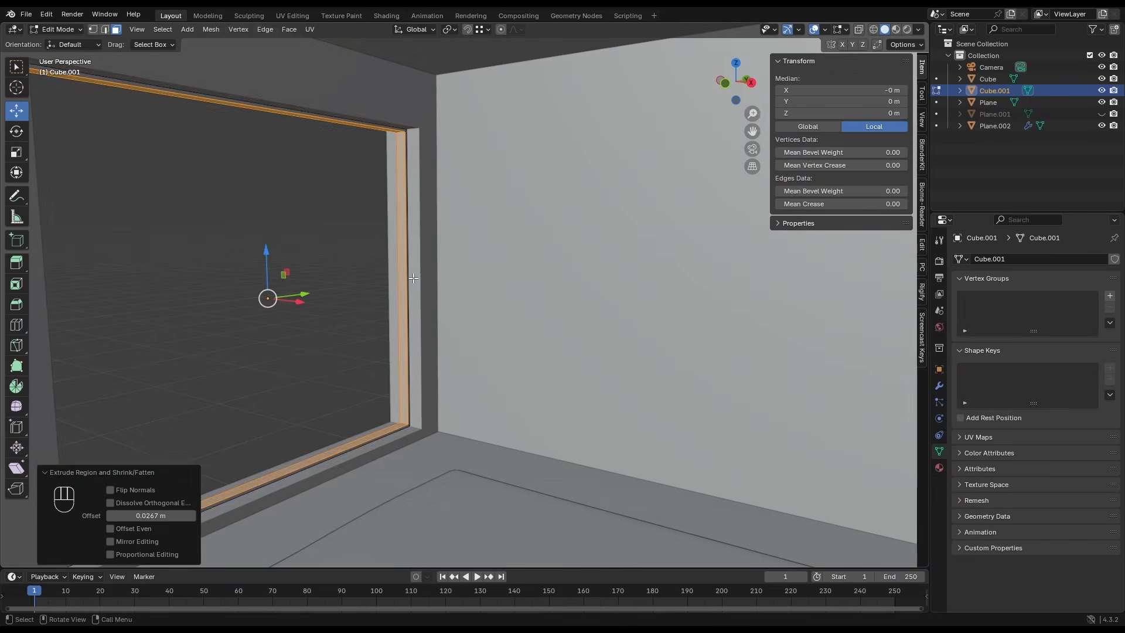
pyautogui.press('Tab')
# - Add a new plane for the window and rotate it 90° about the Y axis
pyautogui.scroll(-6, 440, 275)
pyautogui.moveTo(451, 210); pyautogui.dragTo(450, 250, button='middle')
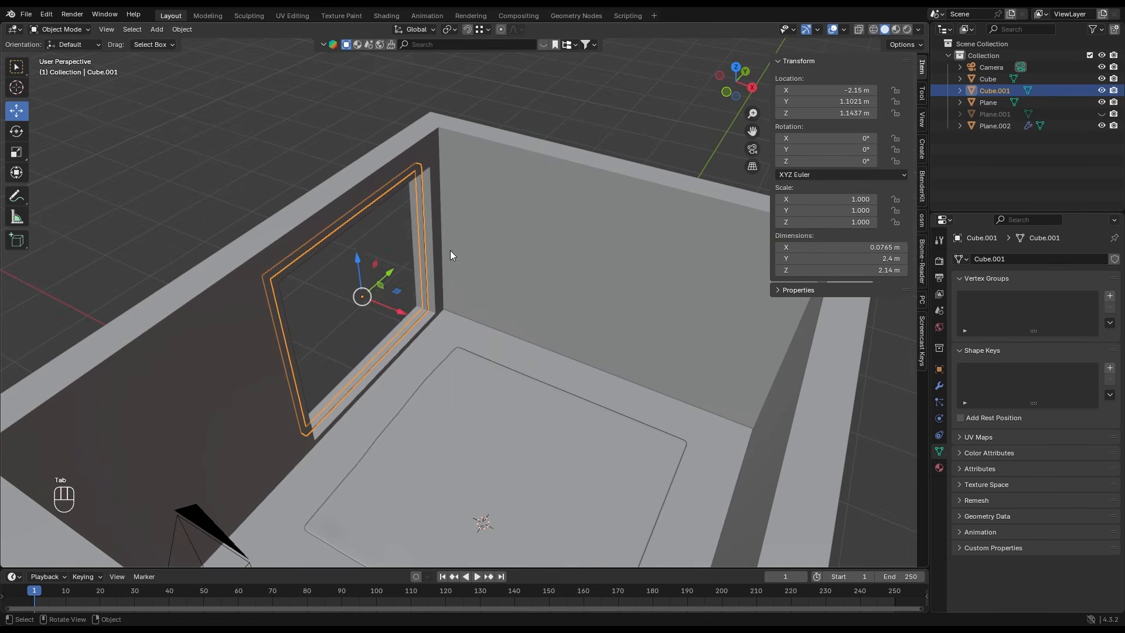
pyautogui.hotkey('shift', 'a')
pyautogui.moveTo(450, 250)
pyautogui.click(498, 251)
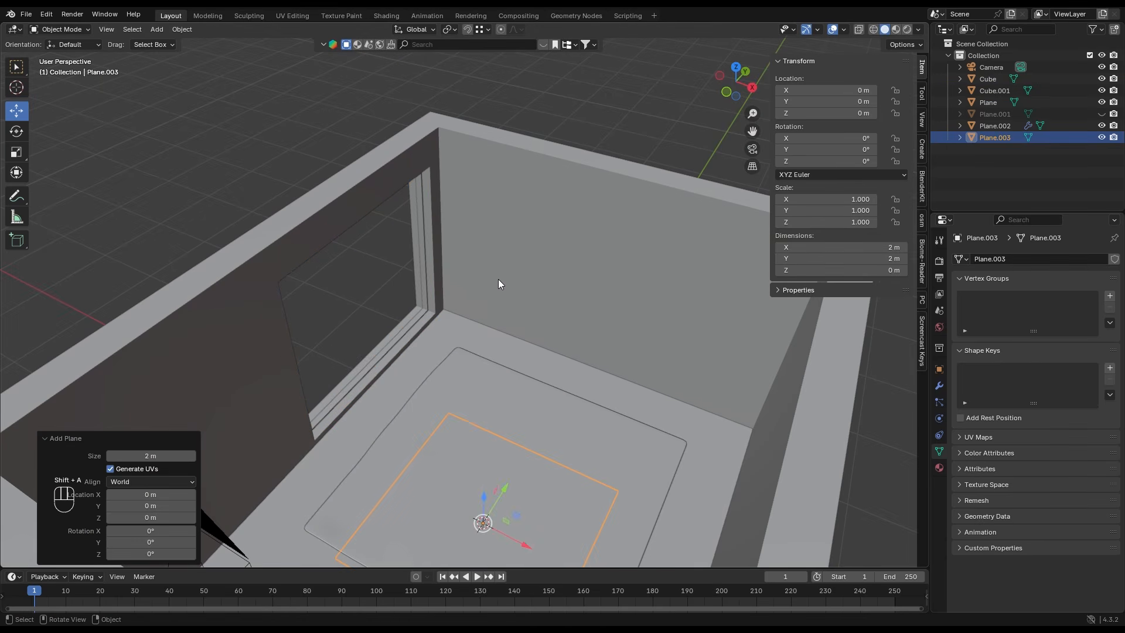
pyautogui.press('r')
pyautogui.press('y')
pyautogui.press('9')
pyautogui.press('0')
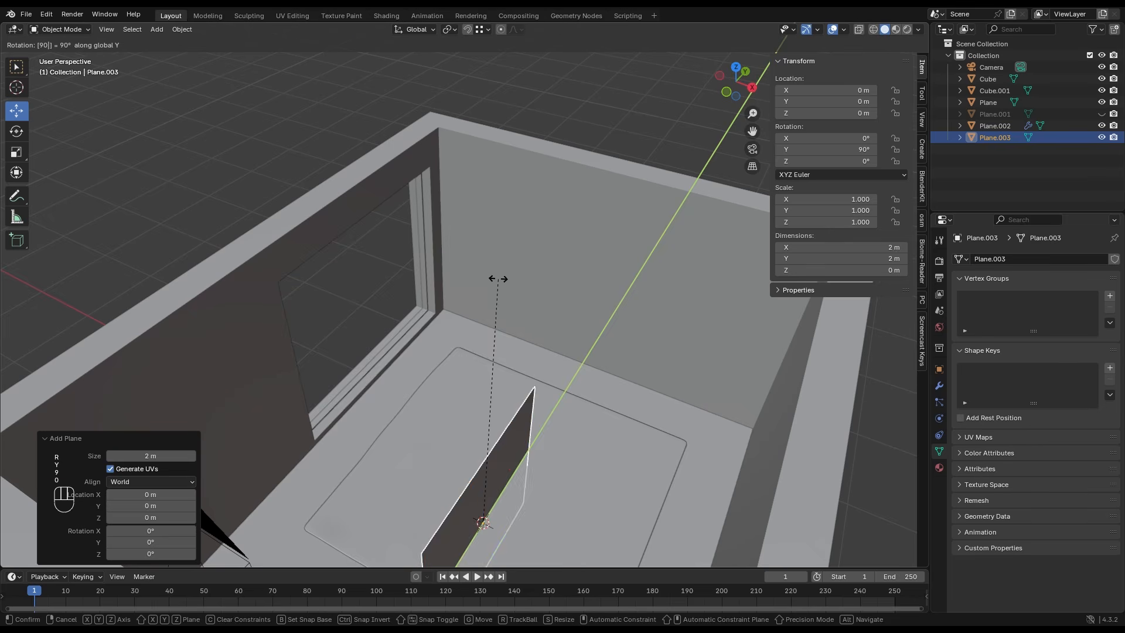
pyautogui.click(498, 280)
# - Place the upright plane over the window opening at Y 1.091 m, Z 1.139 m and scale it to about 2.15 by 2.46 m
pyautogui.click(720, 77)
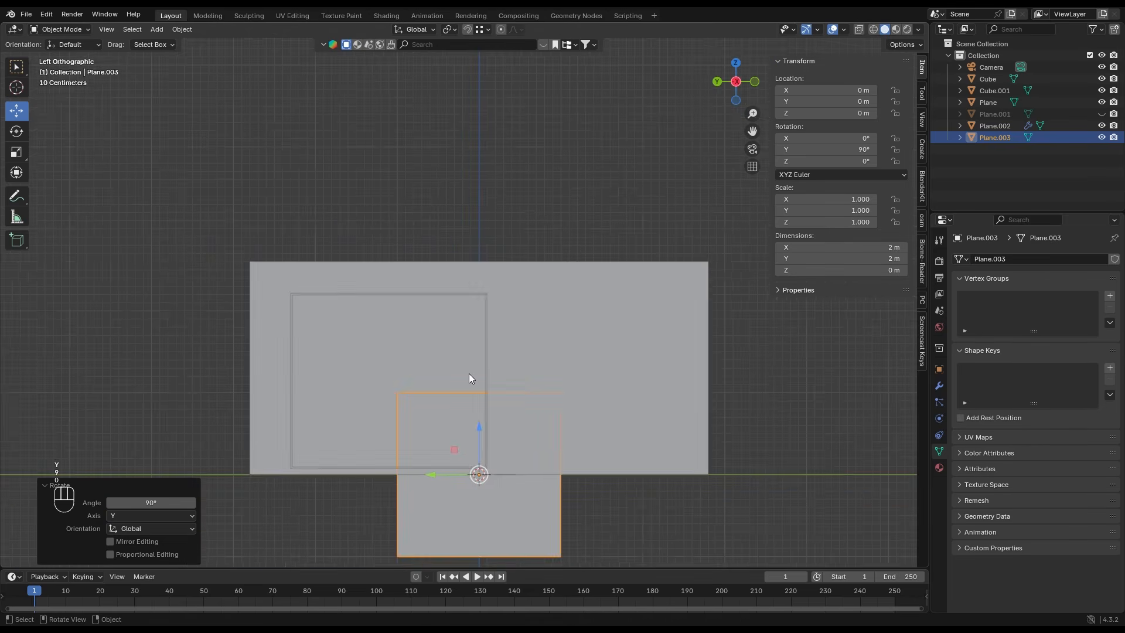
pyautogui.press('g')
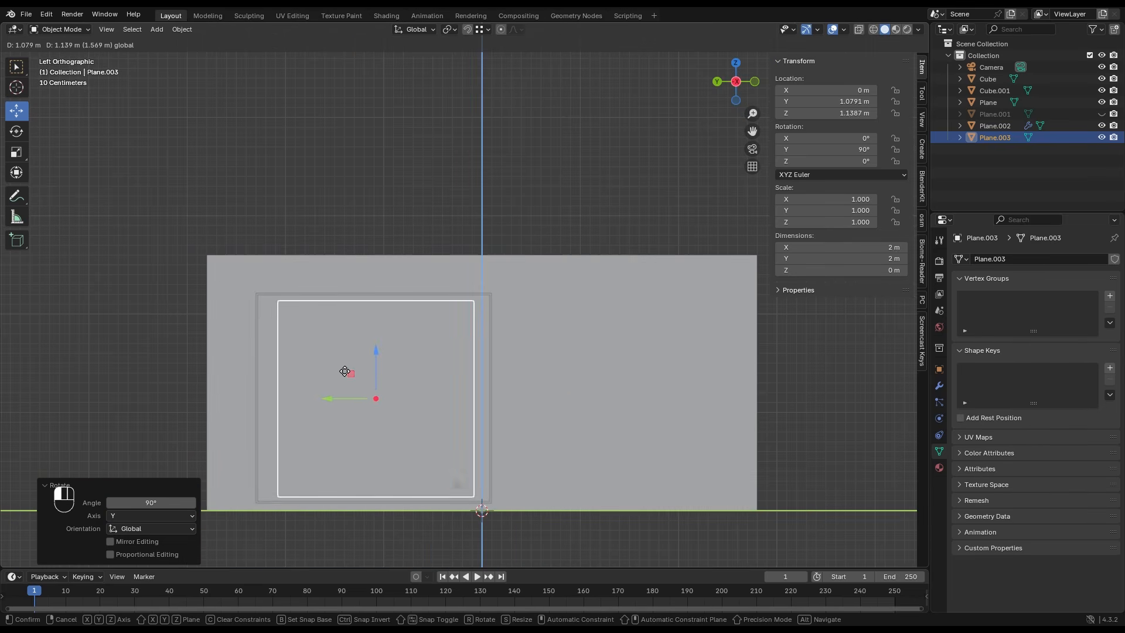
pyautogui.click(342, 372)
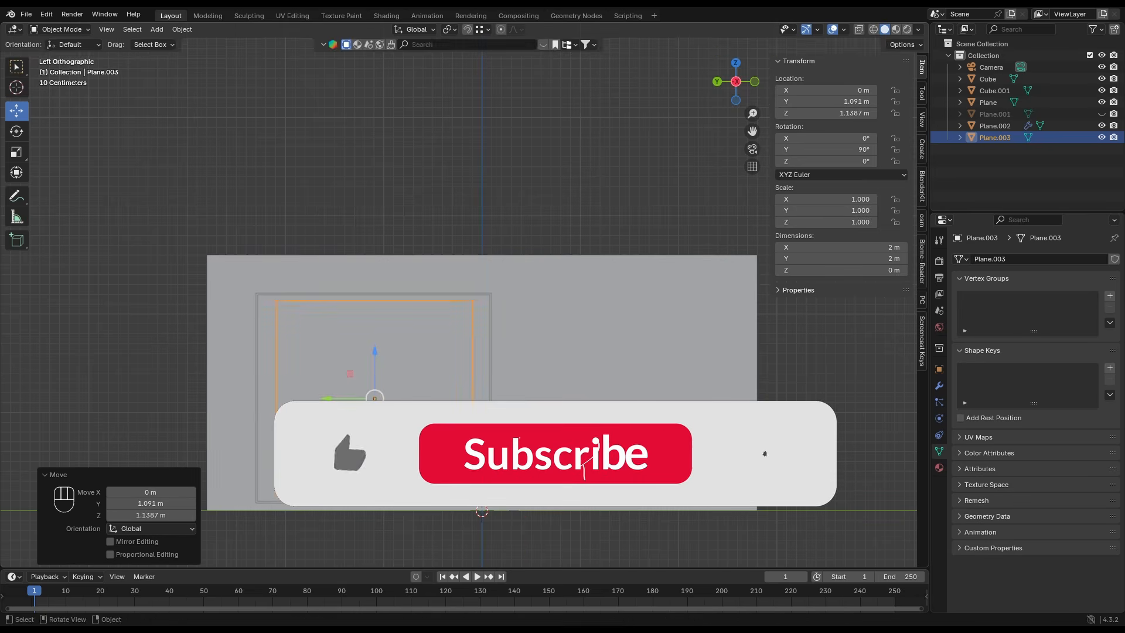
pyautogui.press('s')
pyautogui.click(553, 424)
pyautogui.press('s')
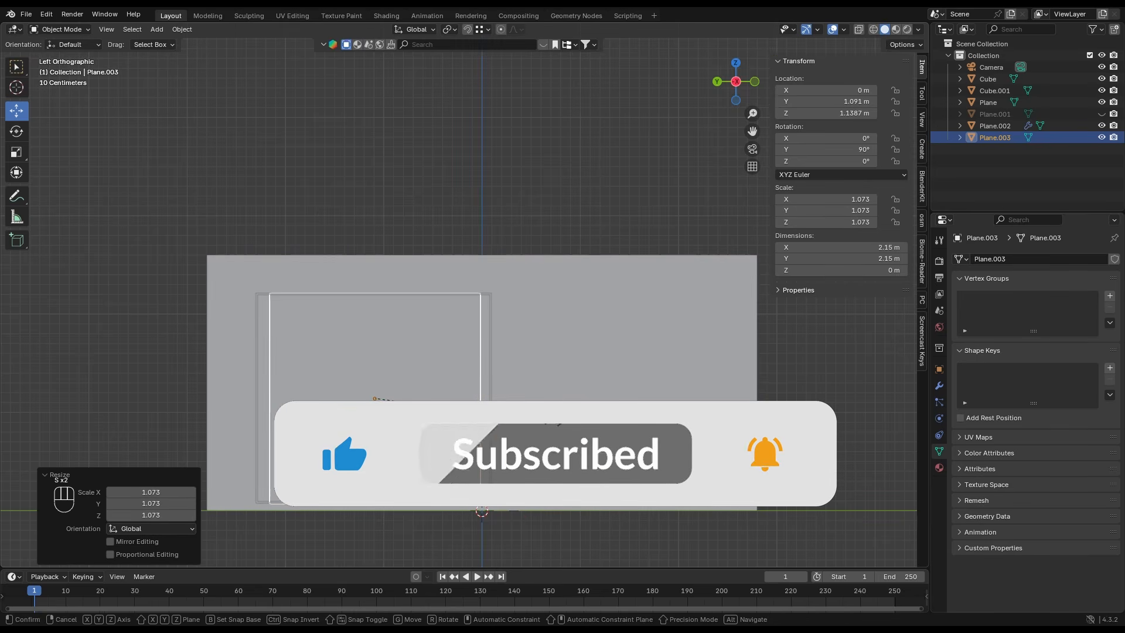
pyautogui.press('y')
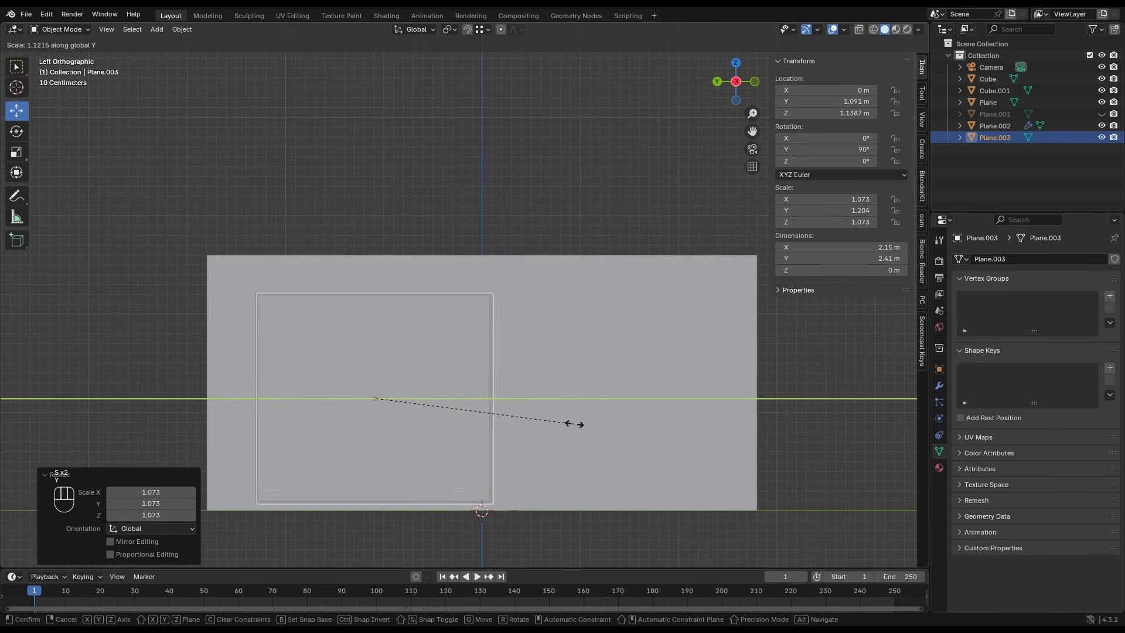
pyautogui.click(578, 426)
# - Move the upright plane into the window frame at X about -2.156 m and unhide the ceiling plane
pyautogui.moveTo(579, 430); pyautogui.dragTo(445, 354, button='middle')
pyautogui.moveTo(486, 330); pyautogui.dragTo(248, 452)
pyautogui.hotkey('alt', 'h')
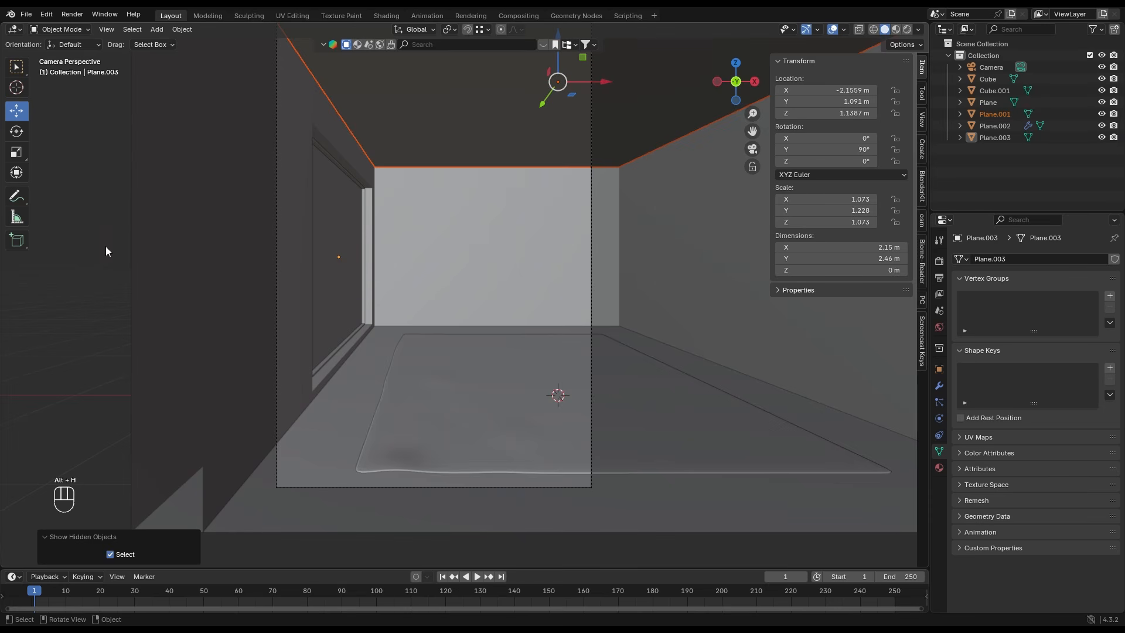
pyautogui.click(313, 95)
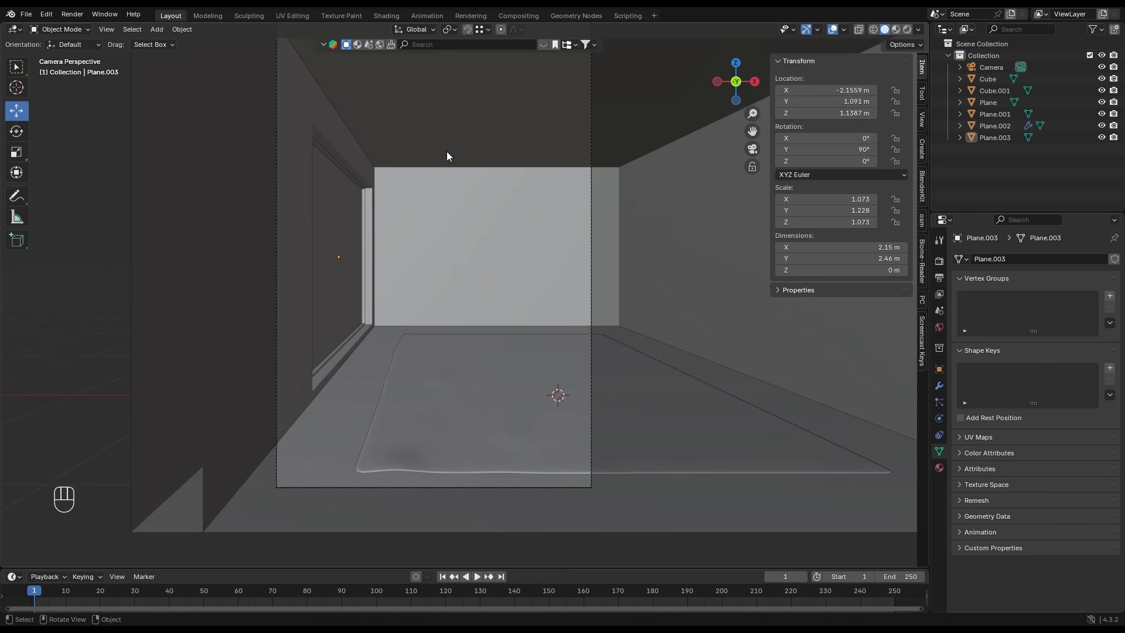
# - Add a cube and raise it about 1.47 m along Z
pyautogui.hotkey('shift', 'a')
pyautogui.moveTo(445, 171)
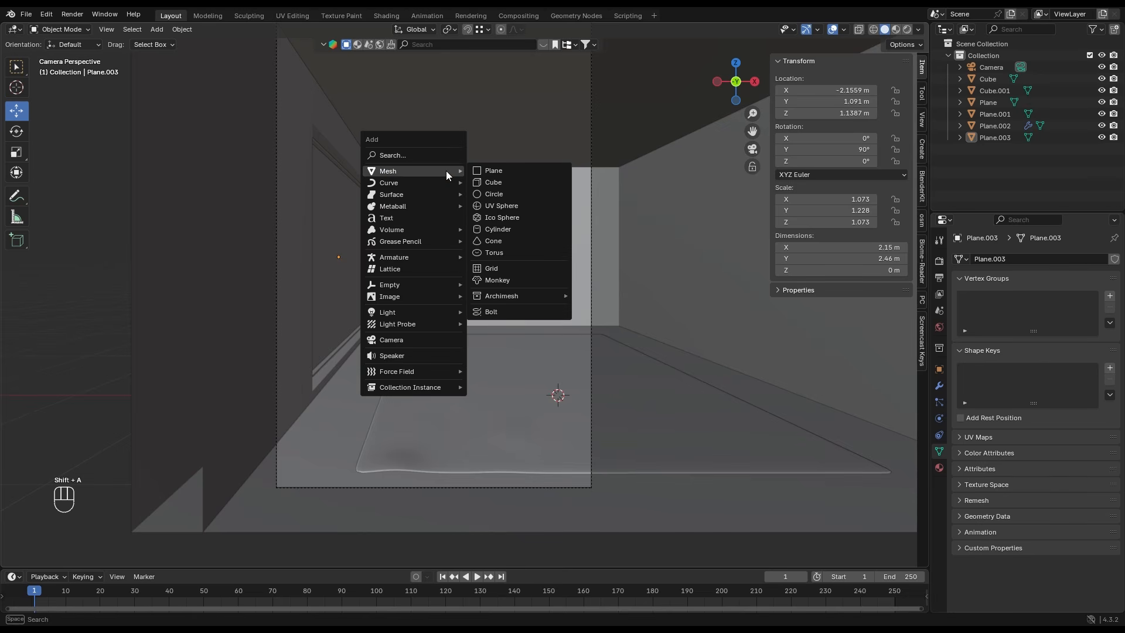
pyautogui.click(482, 178)
pyautogui.moveTo(560, 350); pyautogui.dragTo(464, 162)
# - In a wireframe back view with snapping on, move the cube to X -1 m and Z about 1.597 m
pyautogui.click(736, 84)
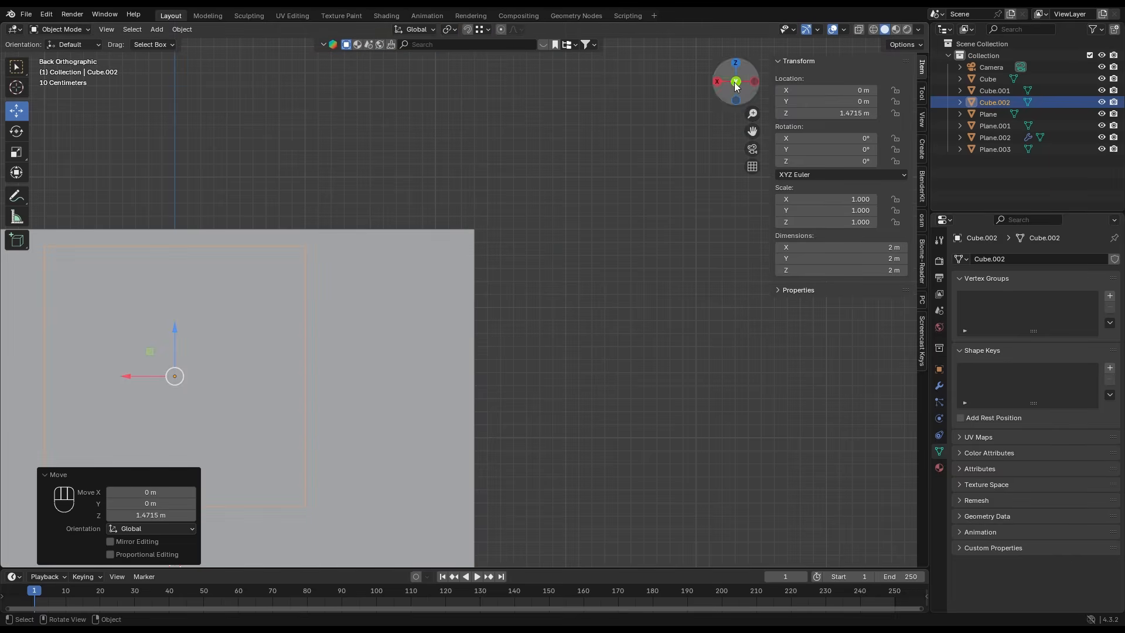
pyautogui.hotkey('shift', 'z')
pyautogui.scroll(2, 449, 298)
pyautogui.keyDown('shift'); pyautogui.moveTo(449, 298); pyautogui.dragTo(633, 250, button='middle'); pyautogui.keyUp('shift')
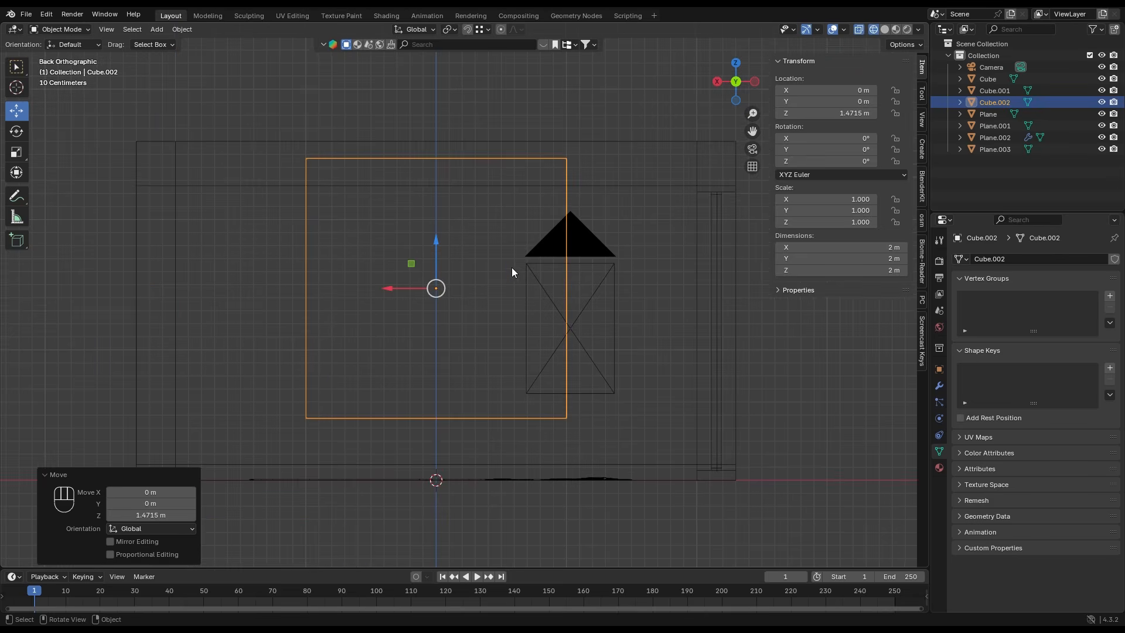
pyautogui.keyDown('shift'); pyautogui.moveTo(512, 271); pyautogui.dragTo(499, 309, button='middle'); pyautogui.keyUp('shift')
pyautogui.hotkey('shift', 'Tab')
pyautogui.moveTo(373, 310); pyautogui.dragTo(682, 183)
# - Reshape the cube into a ceiling beam 4 m long in X and about 0.251 m high by moving its lower and side vertices
pyautogui.press('Tab')
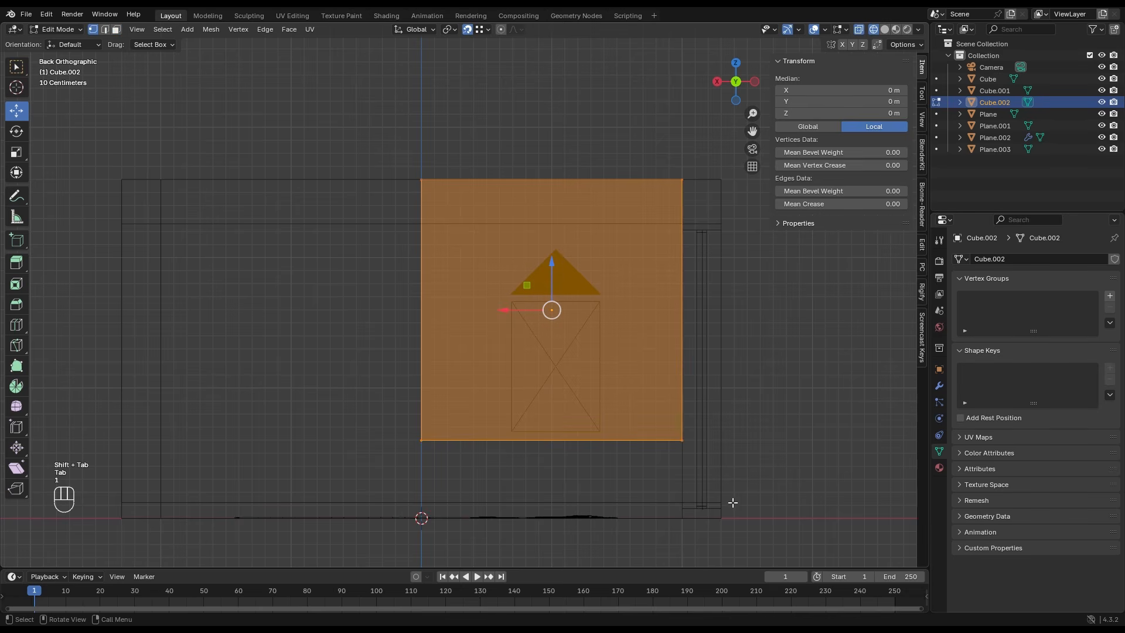
pyautogui.moveTo(733, 502); pyautogui.dragTo(355, 396)
pyautogui.moveTo(551, 395); pyautogui.dragTo(561, 160)
pyautogui.moveTo(410, 151); pyautogui.dragTo(469, 253)
pyautogui.moveTo(399, 195); pyautogui.dragTo(139, 195)
pyautogui.press('Tab')
# - Scale the ceiling beam along Y to a depth of about 0.243 m
pyautogui.moveTo(654, 215); pyautogui.dragTo(575, 221, button='middle')
pyautogui.press('s')
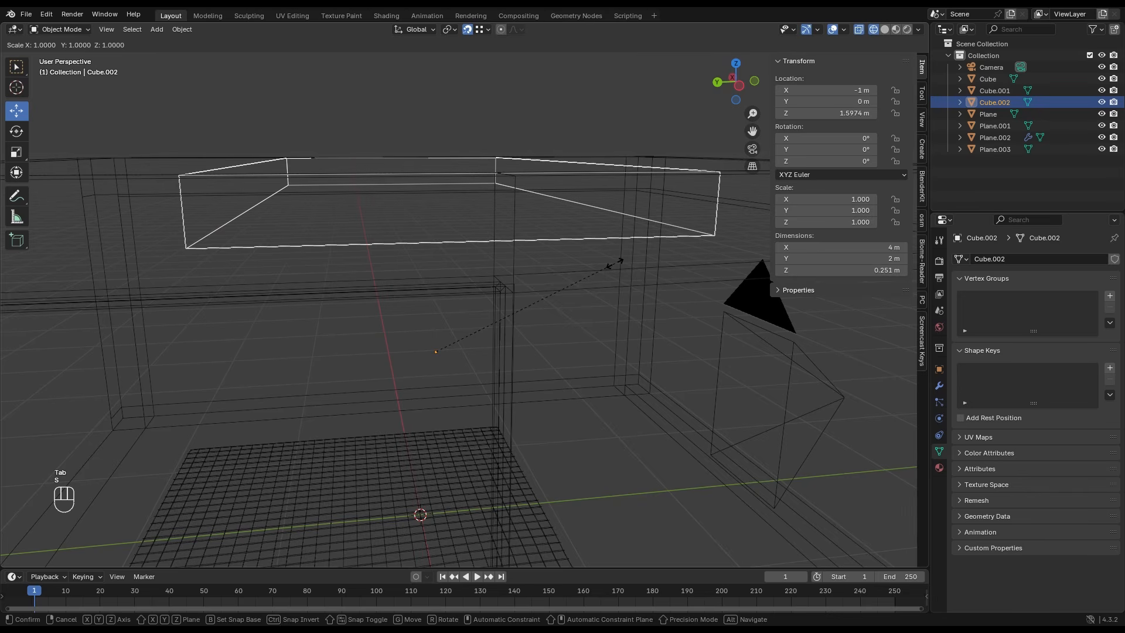
pyautogui.press('y')
pyautogui.click(509, 291)
# - In the solid camera view, move the ceiling beam about 1.775 m along Y toward the back wall
pyautogui.press('KP_0')
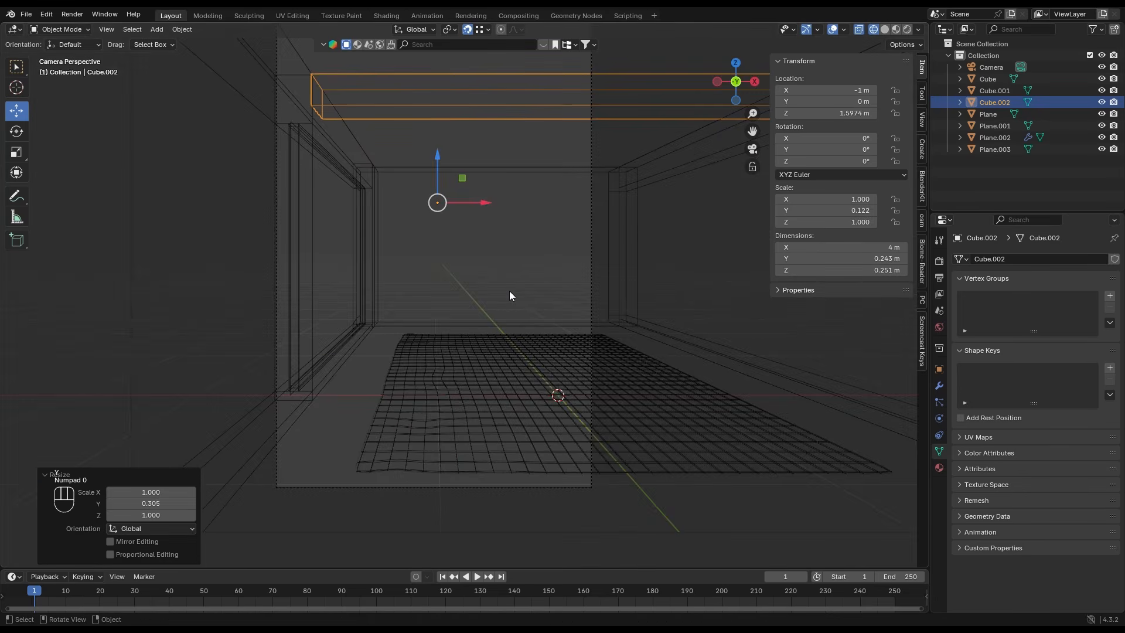
pyautogui.hotkey('shift', 'z')
pyautogui.press('g')
pyautogui.press('y')
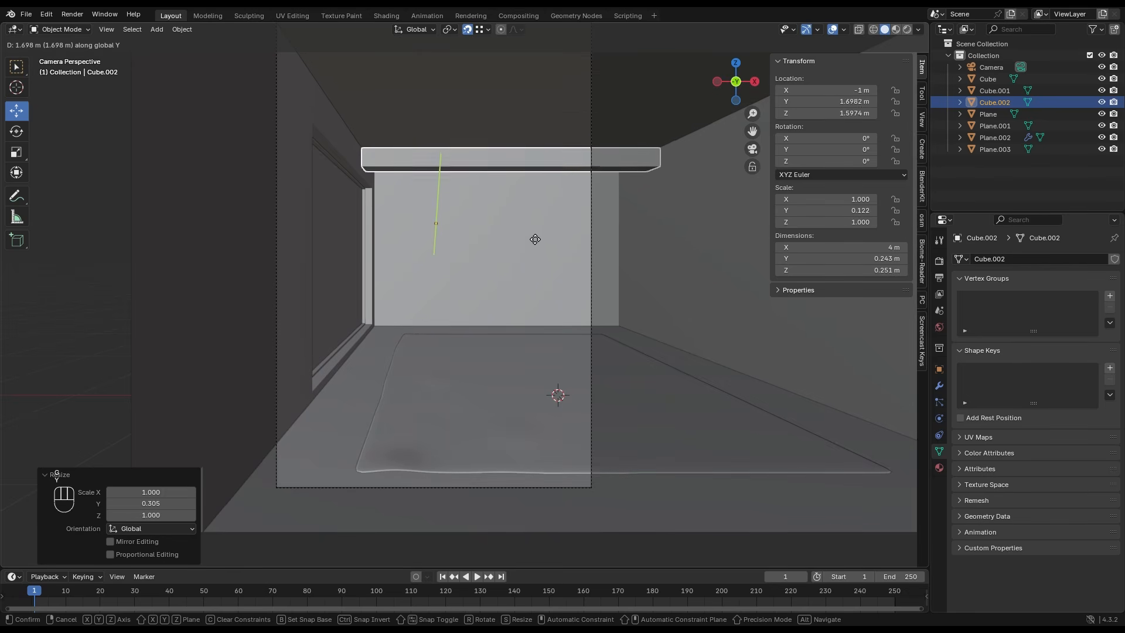
pyautogui.click(534, 239)
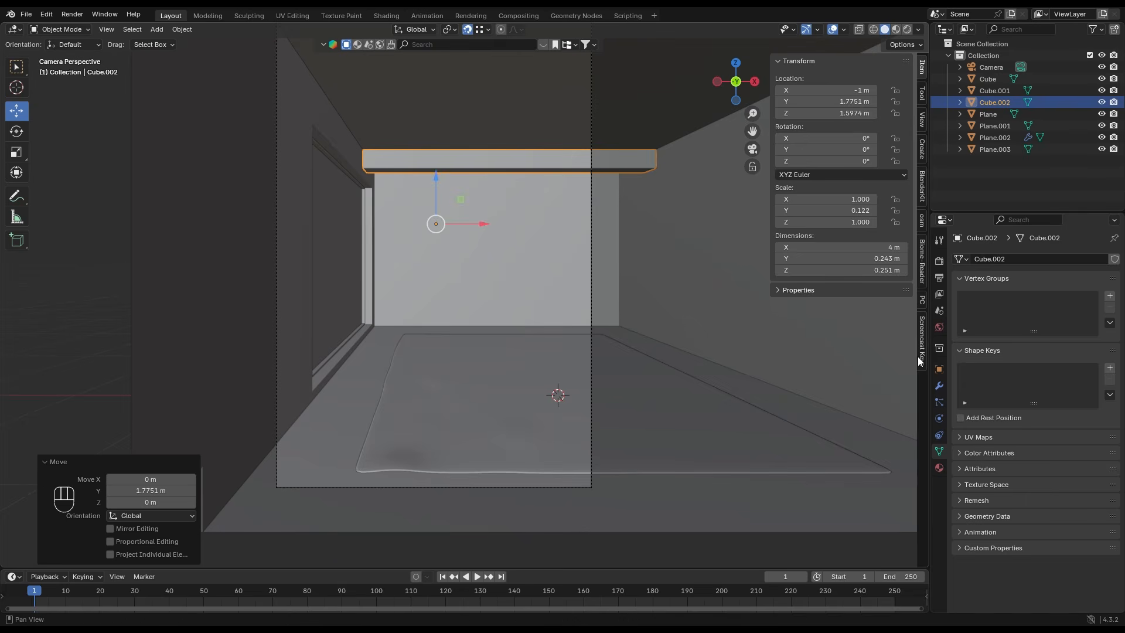
# - Add an Array modifier to the ceiling beam and set its relative offset X factor to 0
pyautogui.click(939, 386)
pyautogui.click(1029, 261)
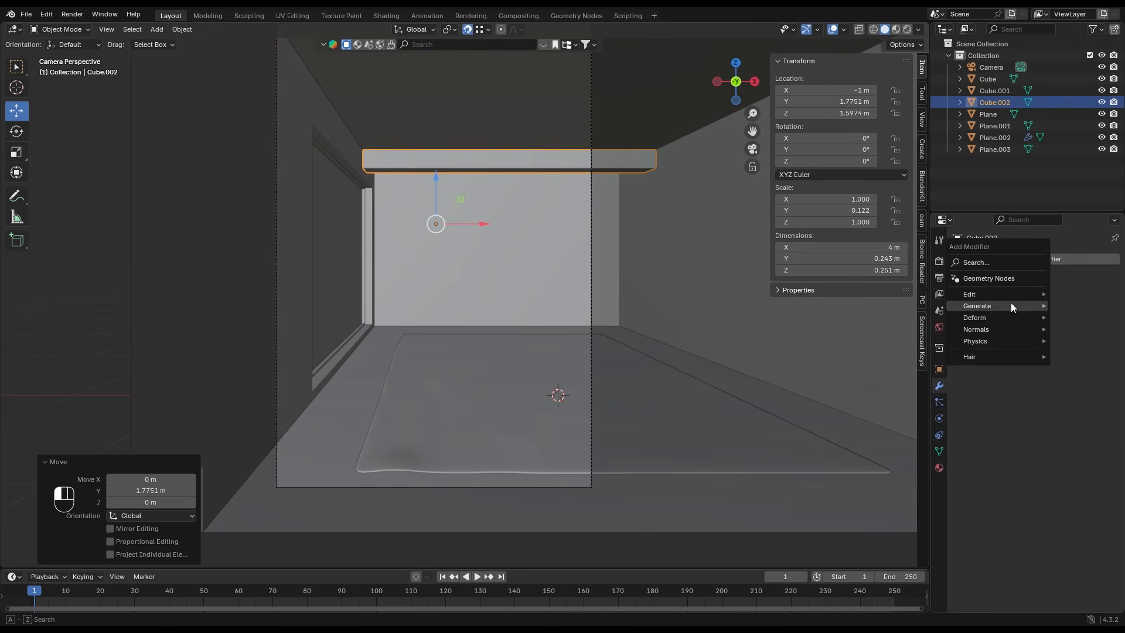
pyautogui.moveTo(1010, 305)
pyautogui.click(890, 306)
pyautogui.doubleClick(1060, 347)
pyautogui.write('0')
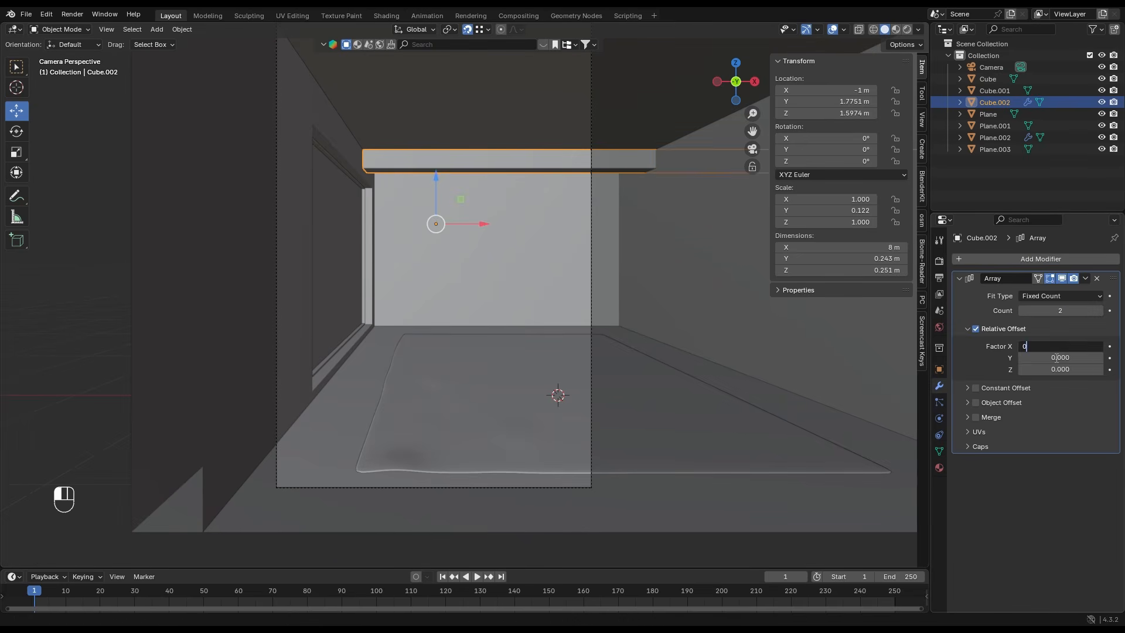
pyautogui.press('Return')
# - Set the beam array's relative offset Y factor to -5 and its count to 3
pyautogui.doubleClick(1070, 356)
pyautogui.write('-5')
pyautogui.press('Return')
pyautogui.scroll(-2, 695, 315)
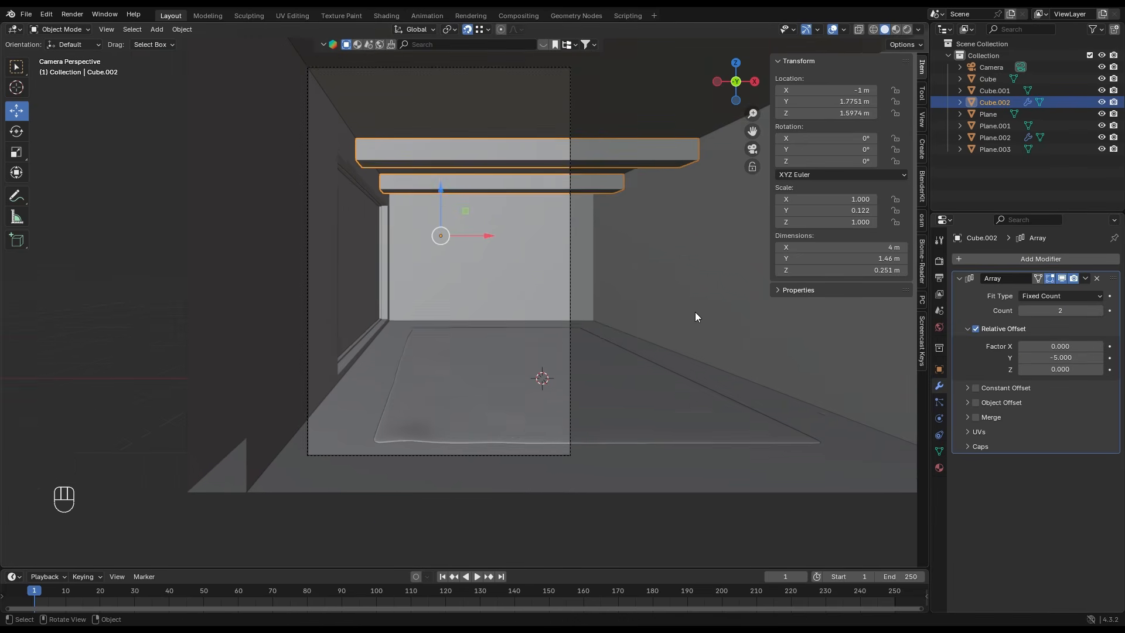
pyautogui.click(1100, 311)
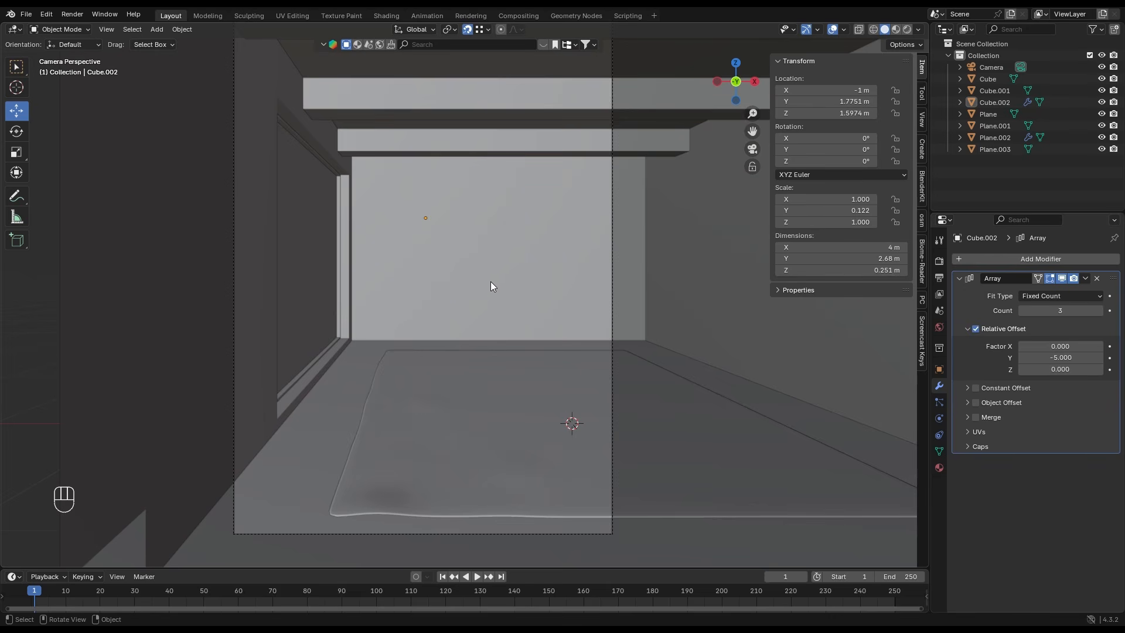
pyautogui.keyDown('shift'); pyautogui.moveTo(491, 282); pyautogui.dragTo(502, 283, button='middle'); pyautogui.keyUp('shift')
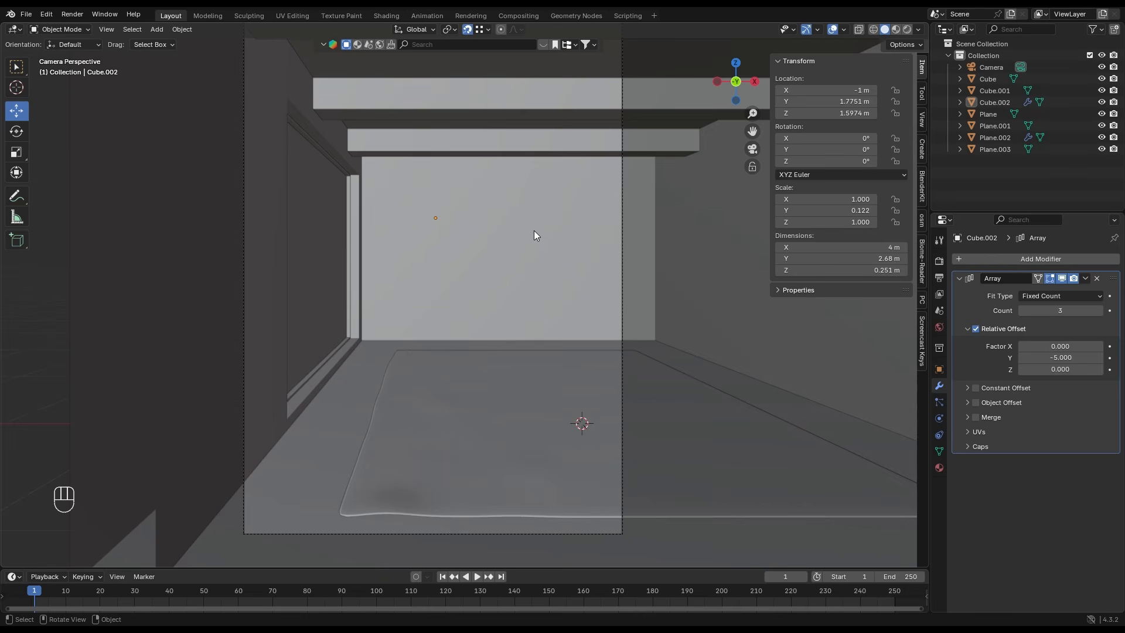
# - In a wireframe top view, cut a loop across the ceiling plane with snapping off, sliding it toward the back wall by a factor of about -0.919
pyautogui.click(527, 123)
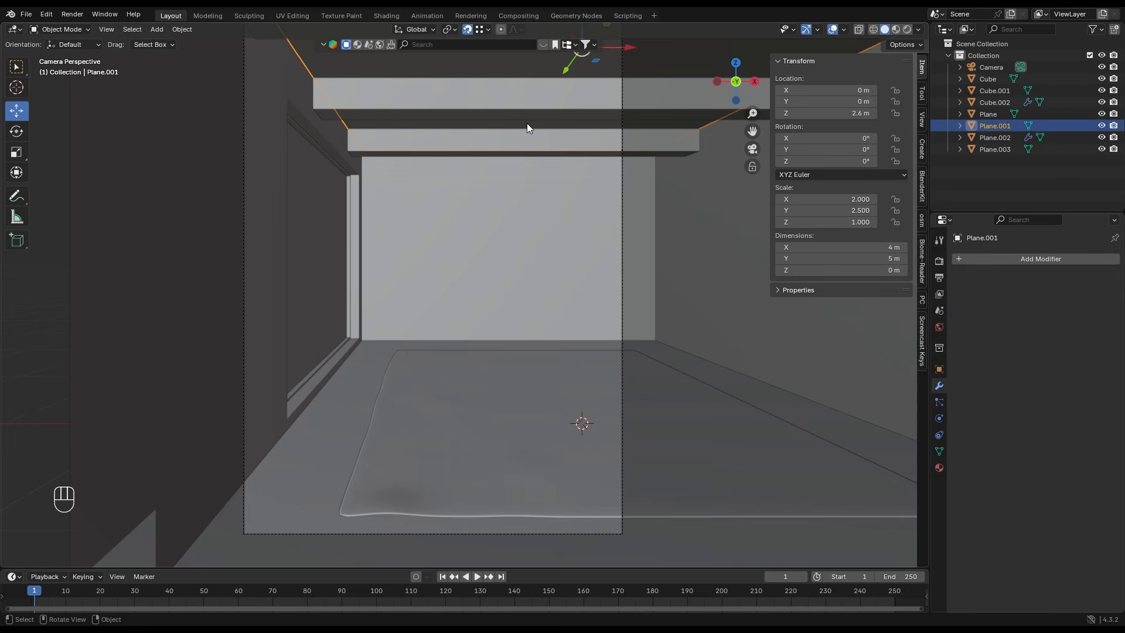
pyautogui.click(736, 62)
pyautogui.keyDown('shift'); pyautogui.moveTo(464, 202); pyautogui.dragTo(525, 245, button='middle'); pyautogui.keyUp('shift')
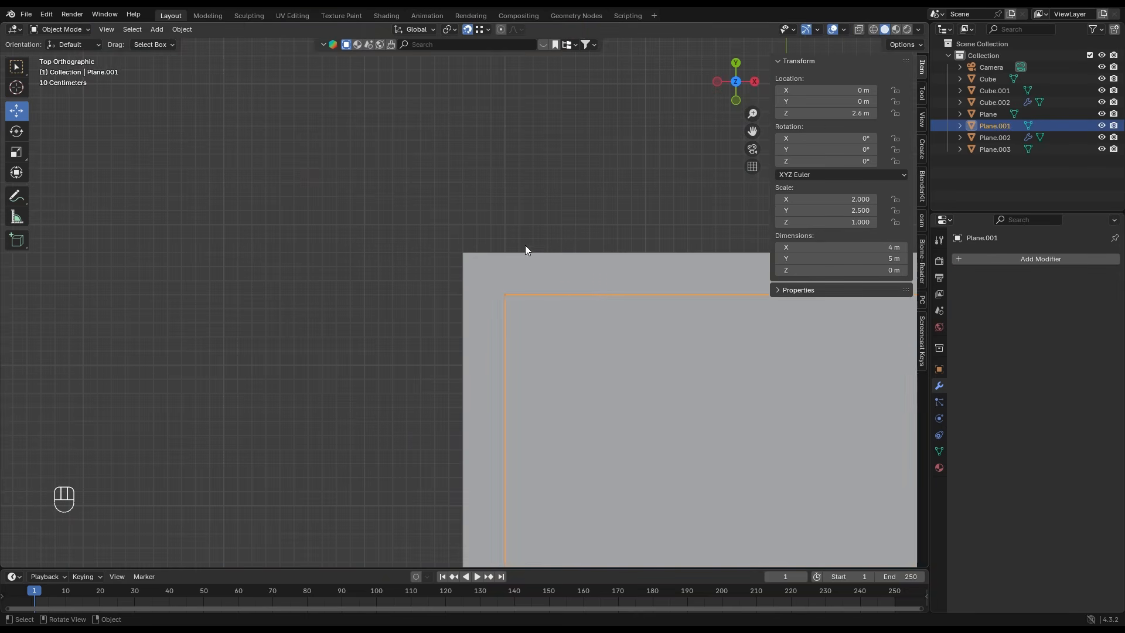
pyautogui.press('Tab')
pyautogui.click(873, 30)
pyautogui.keyDown('shift'); pyautogui.moveTo(592, 337); pyautogui.dragTo(447, 284, button='middle'); pyautogui.keyUp('shift')
pyautogui.hotkey('ctrl', 'r')
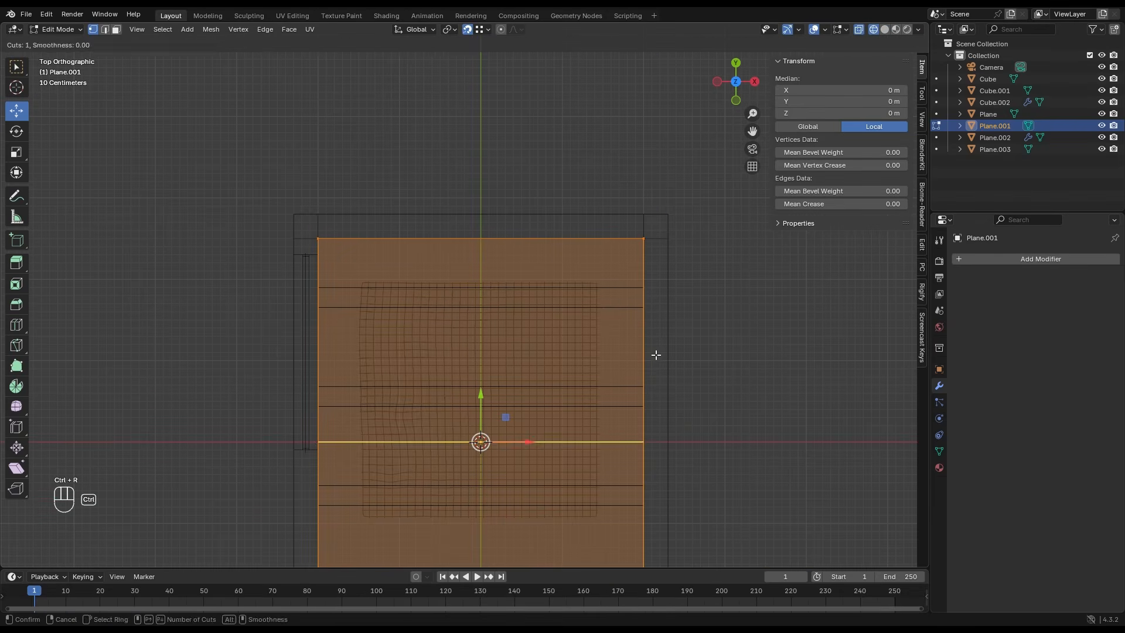
pyautogui.click(653, 354)
pyautogui.hotkey('shift', 'Tab')
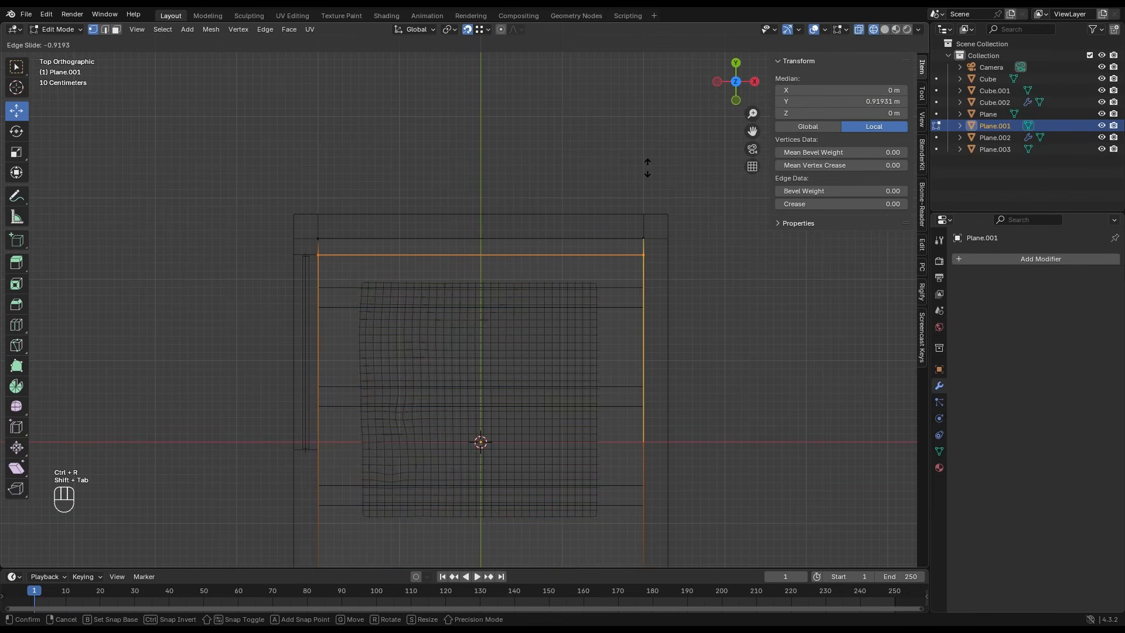
pyautogui.click(649, 168)
# - Bevel the new ceiling edge into a narrow strip and move the strip about 0.043 m along Y
pyautogui.hotkey('ctrl', 'b')
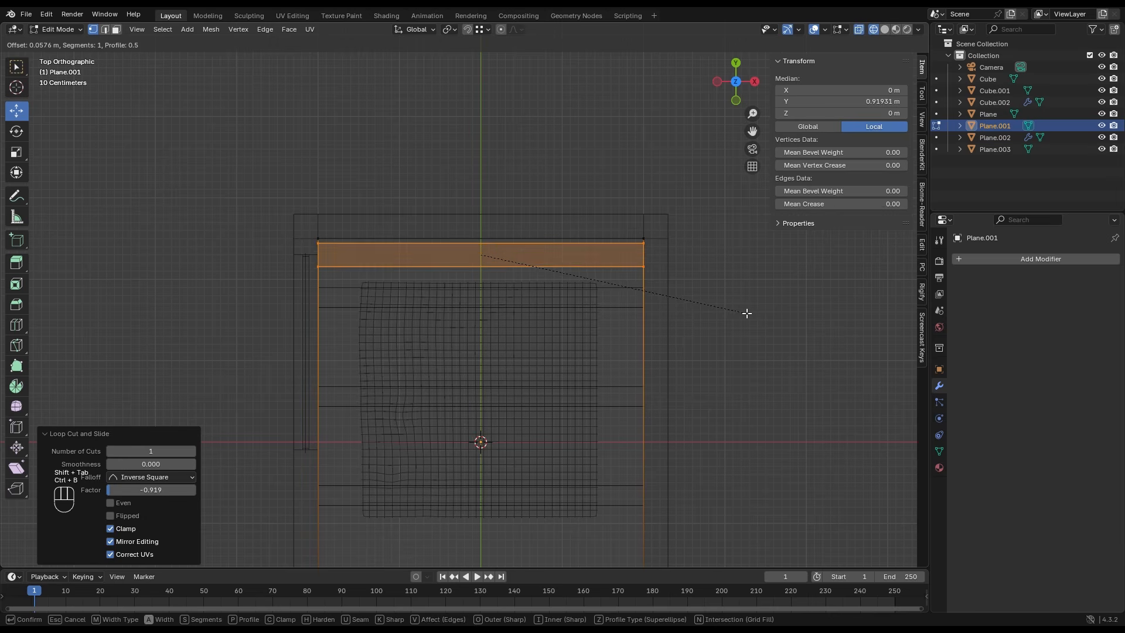
pyautogui.click(740, 311)
pyautogui.keyDown('ctrl'); pyautogui.moveTo(479, 217); pyautogui.dragTo(481, 216); pyautogui.keyUp('ctrl')
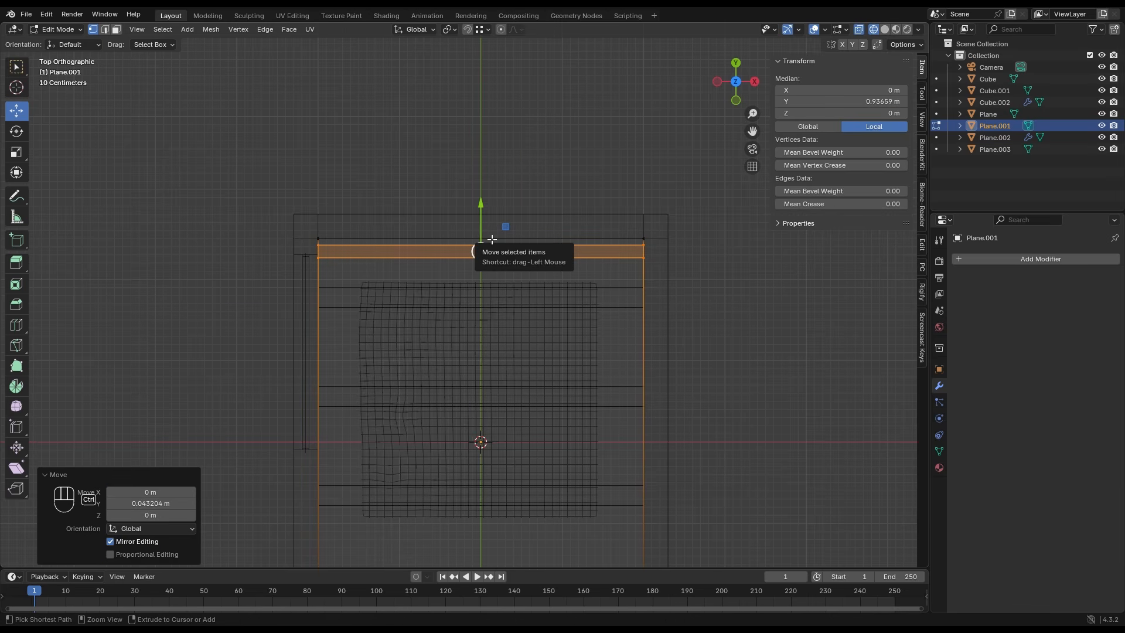
# - Add a centred lengthwise loop cut to the ceiling plane and bevel it to divide the narrow strip into separate faces
pyautogui.hotkey('ctrl', 'r')
pyautogui.click(491, 240)
pyautogui.rightClick(492, 240)
pyautogui.hotkey('ctrl', 'b')
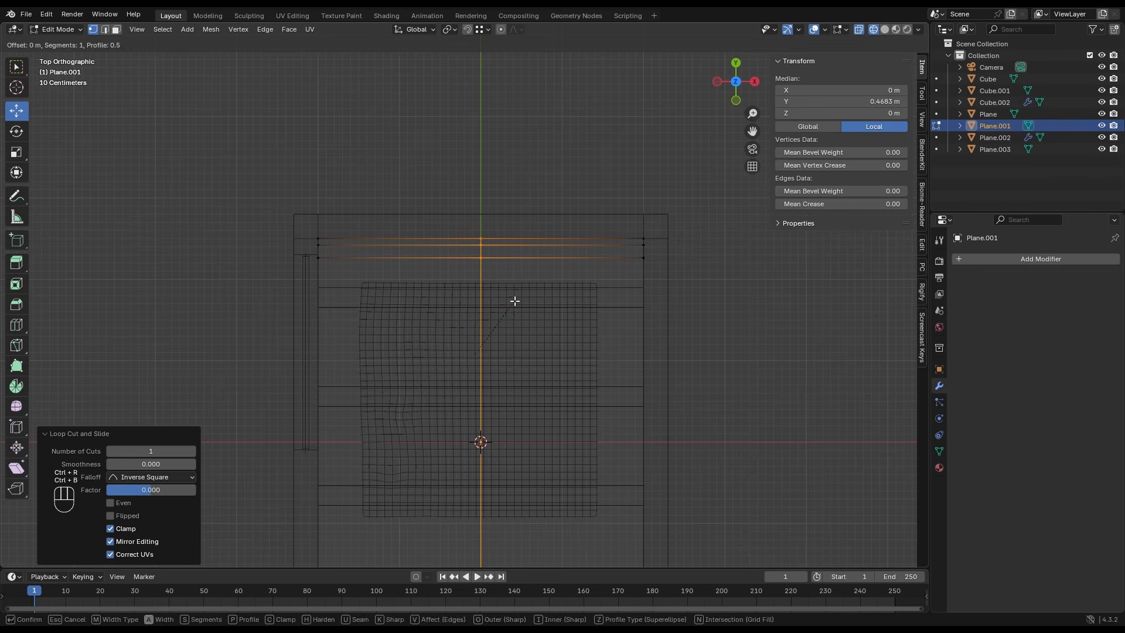
pyautogui.click(496, 256)
# - Extrude the middle face of the ceiling strip upward about 0.08 m to form a recess near the back wall
pyautogui.click(501, 252)
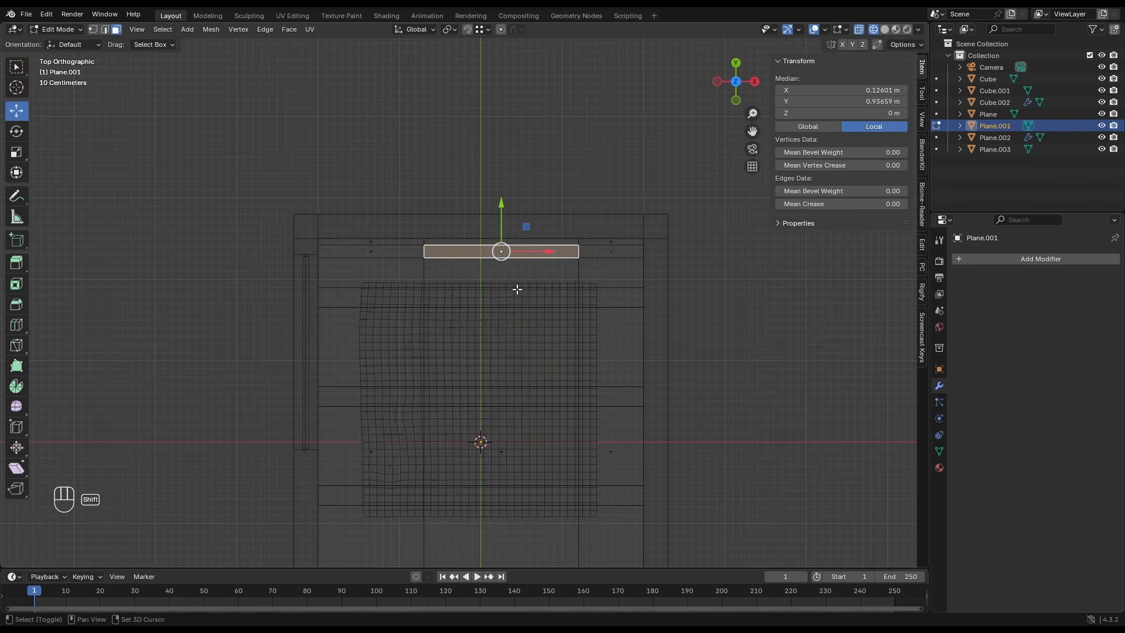
pyautogui.moveTo(517, 288); pyautogui.dragTo(486, 236, button='middle')
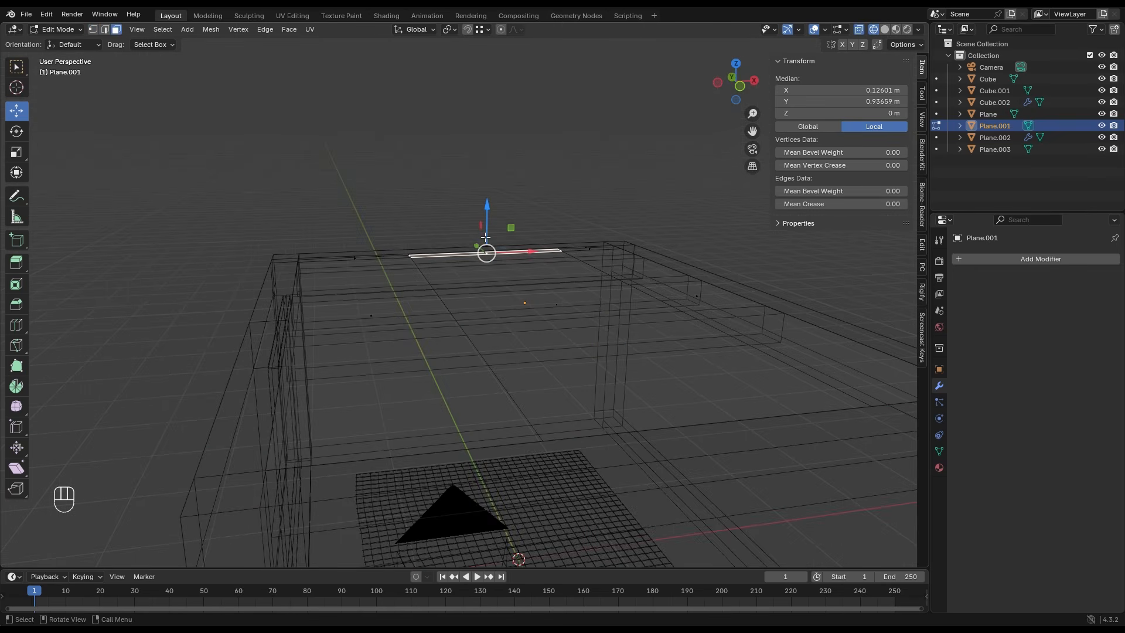
pyautogui.press('e')
pyautogui.click(532, 267)
pyautogui.press('Tab')
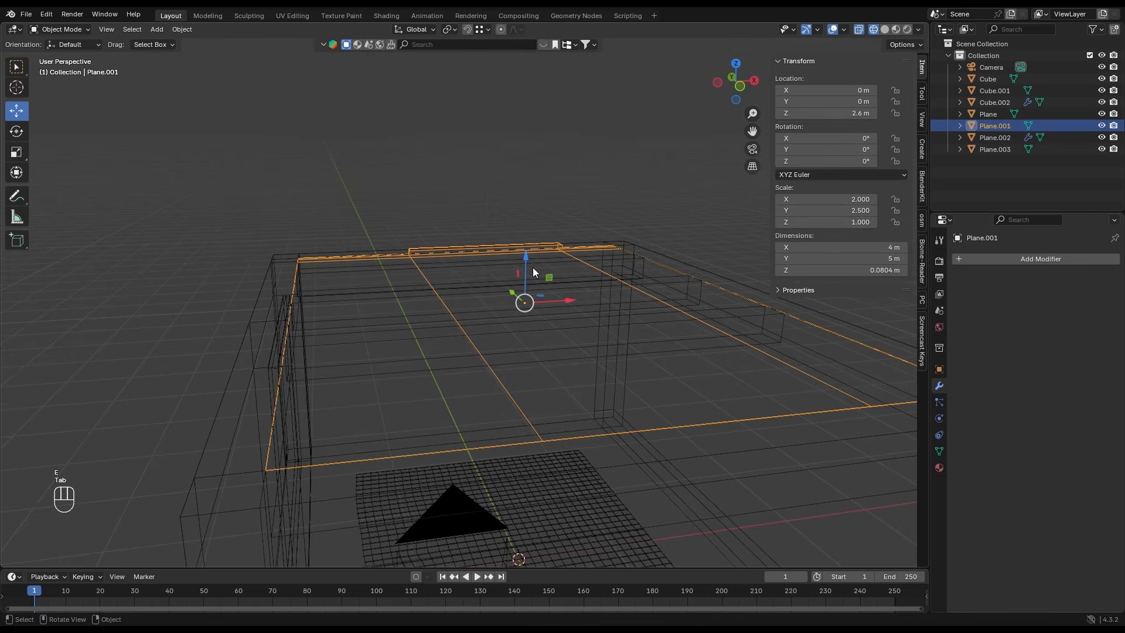
# - Return to the solid camera view and hide the ceiling beams
pyautogui.press('KP_0')
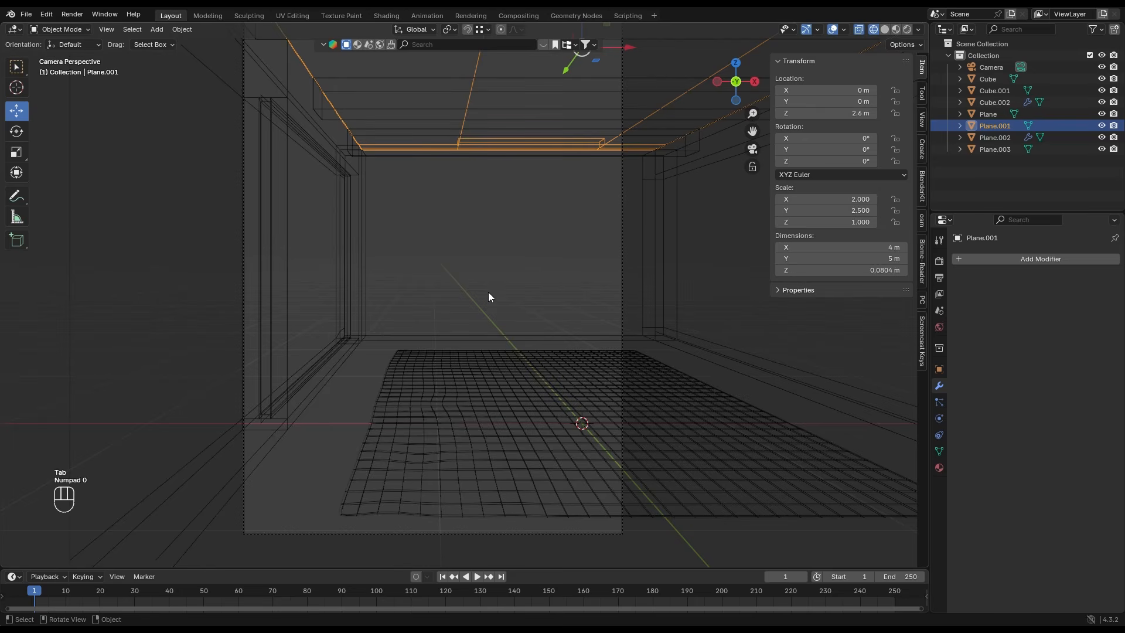
pyautogui.click(884, 29)
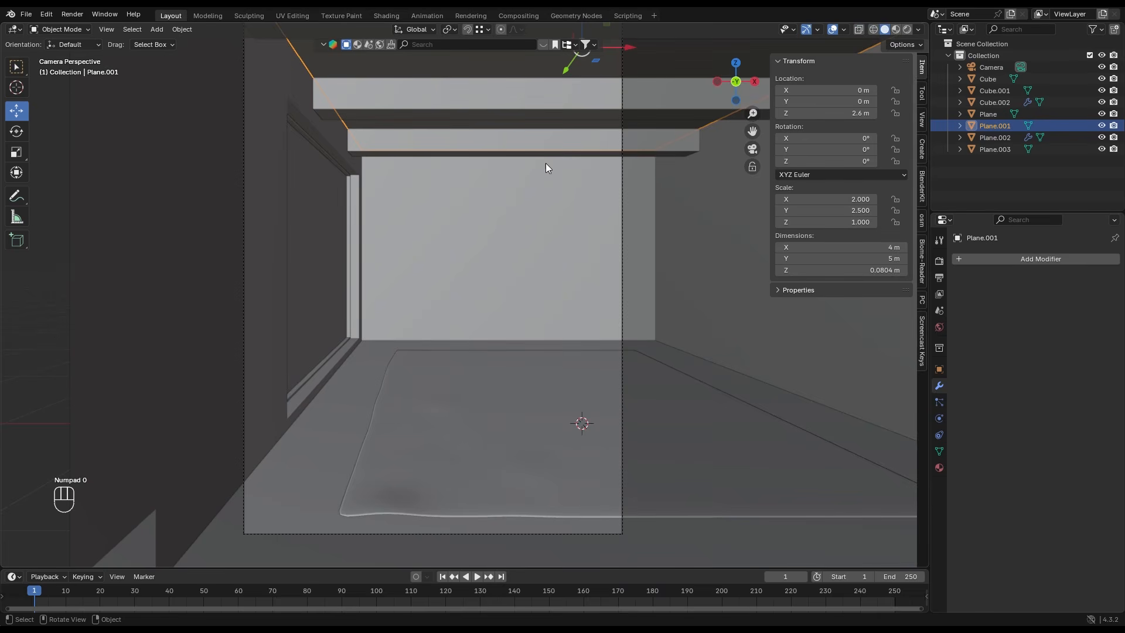
pyautogui.scroll(-4, 305, 264)
pyautogui.click(201, 234)
pyautogui.scroll(4, 404, 268)
pyautogui.scroll(-1, 404, 269)
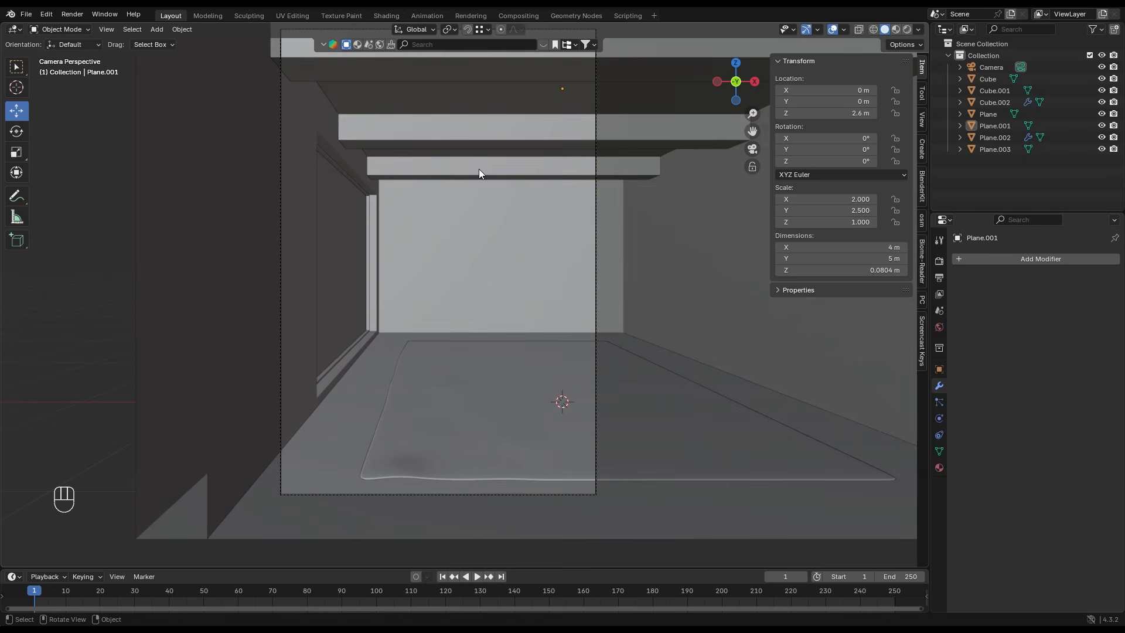
pyautogui.click(479, 169)
pyautogui.press('h')
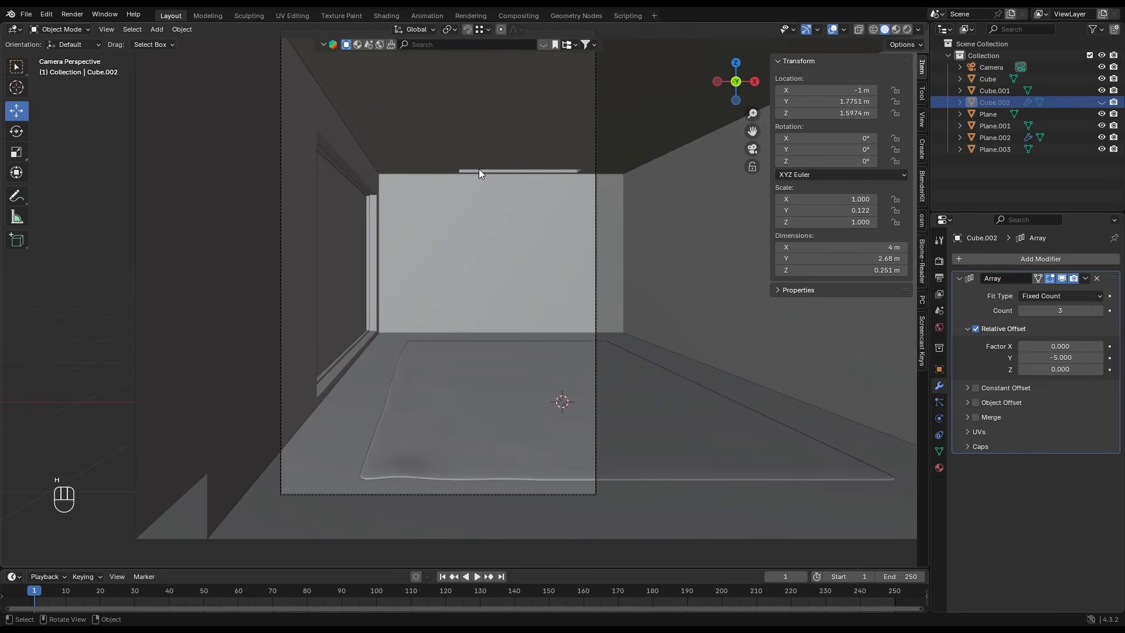
# - Add a 2 m mesh plane and rotate it 90° about X so it stands upright
pyautogui.hotkey('shift', 'a')
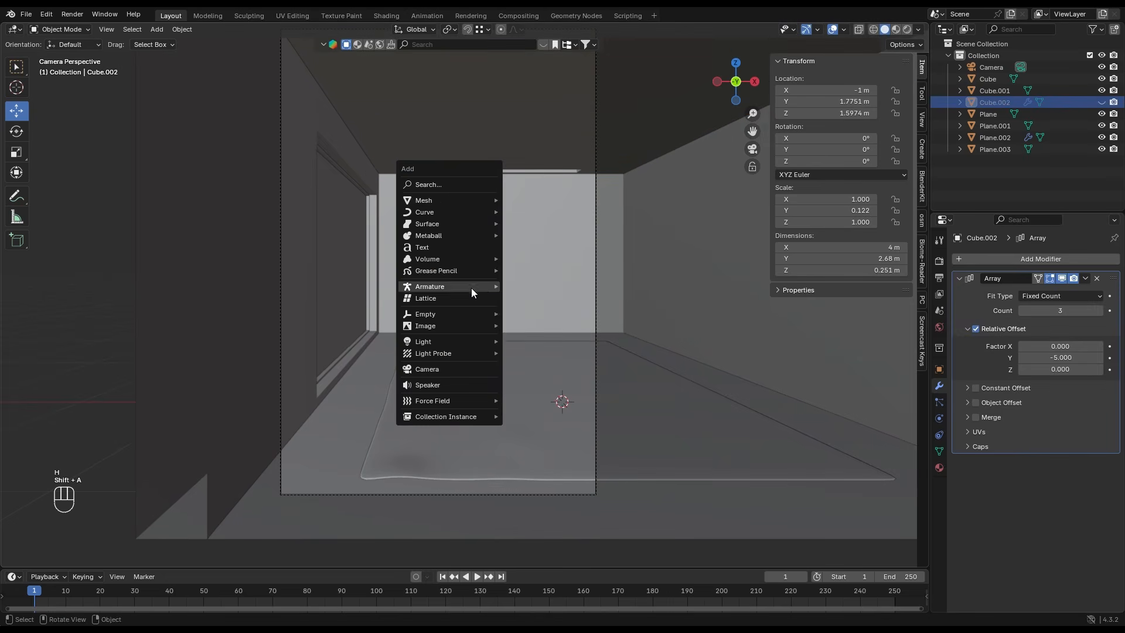
pyautogui.moveTo(459, 200)
pyautogui.click(542, 203)
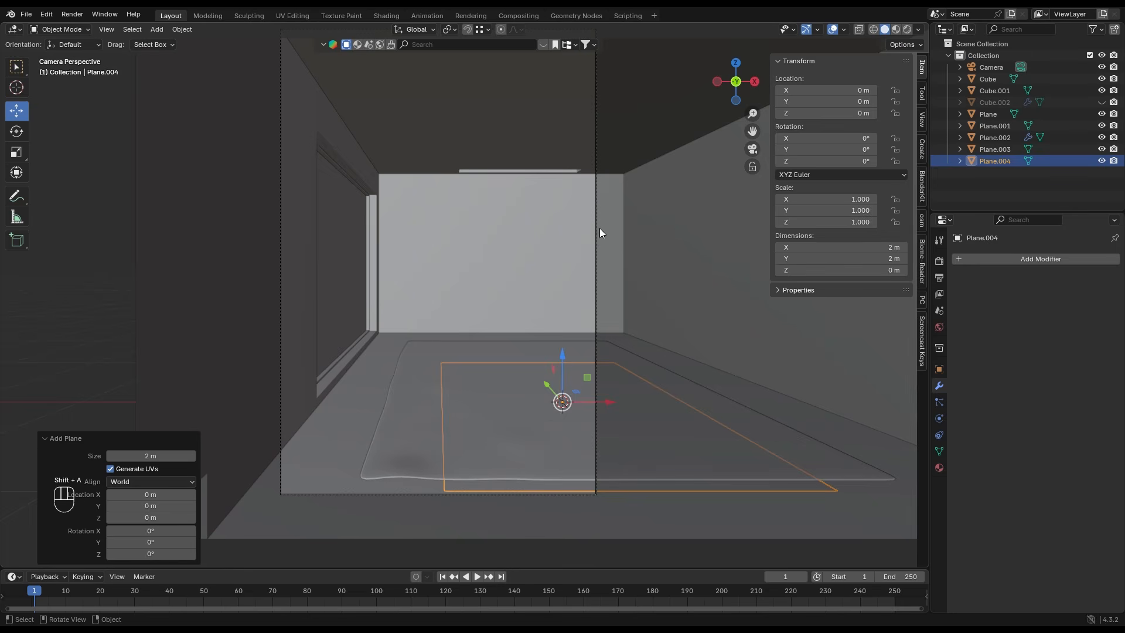
pyautogui.press('r')
pyautogui.press('x')
pyautogui.press('9')
pyautogui.press('0')
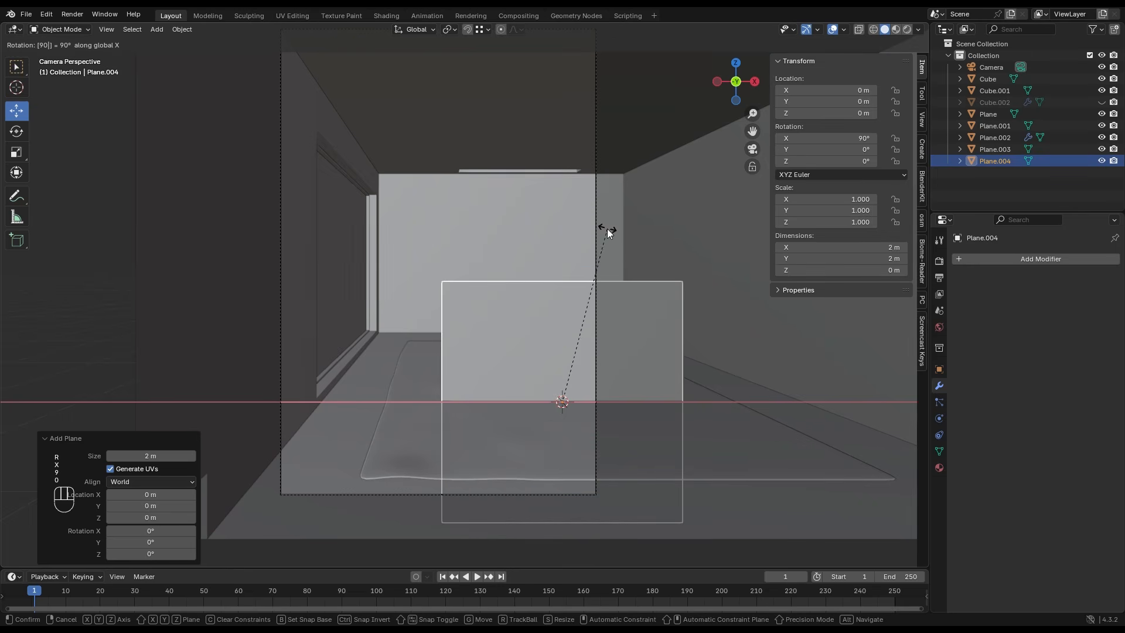
pyautogui.click(607, 228)
# - Move the upright plane under the ceiling recess in a wireframe back view, to about X 0.265 m and Z 1.655 m
pyautogui.moveTo(565, 353); pyautogui.dragTo(563, 239)
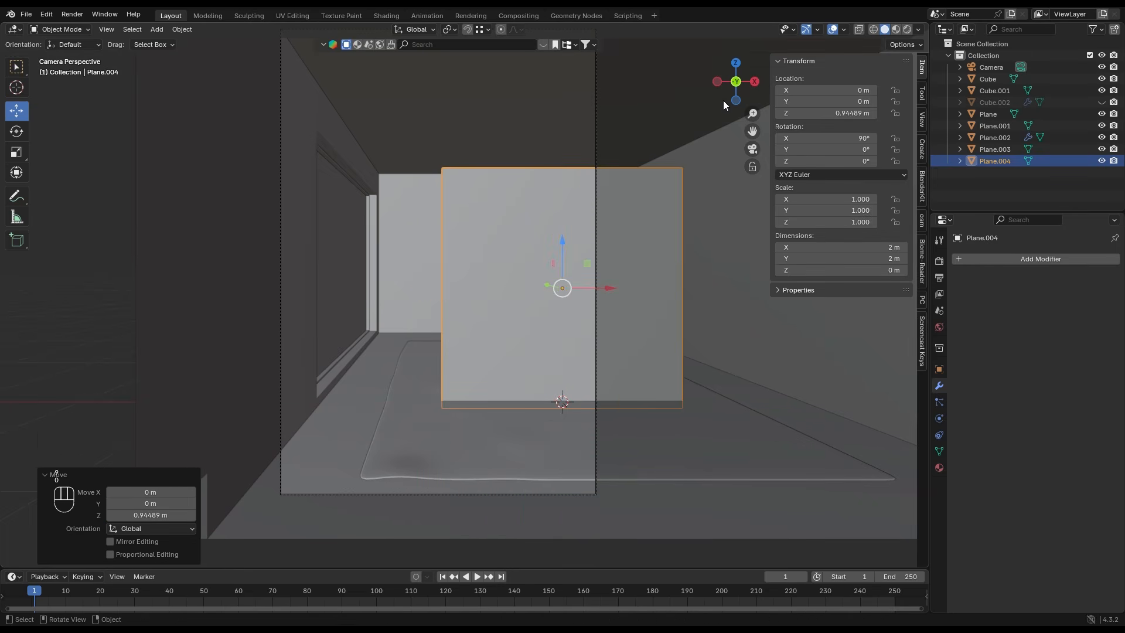
pyautogui.click(737, 81)
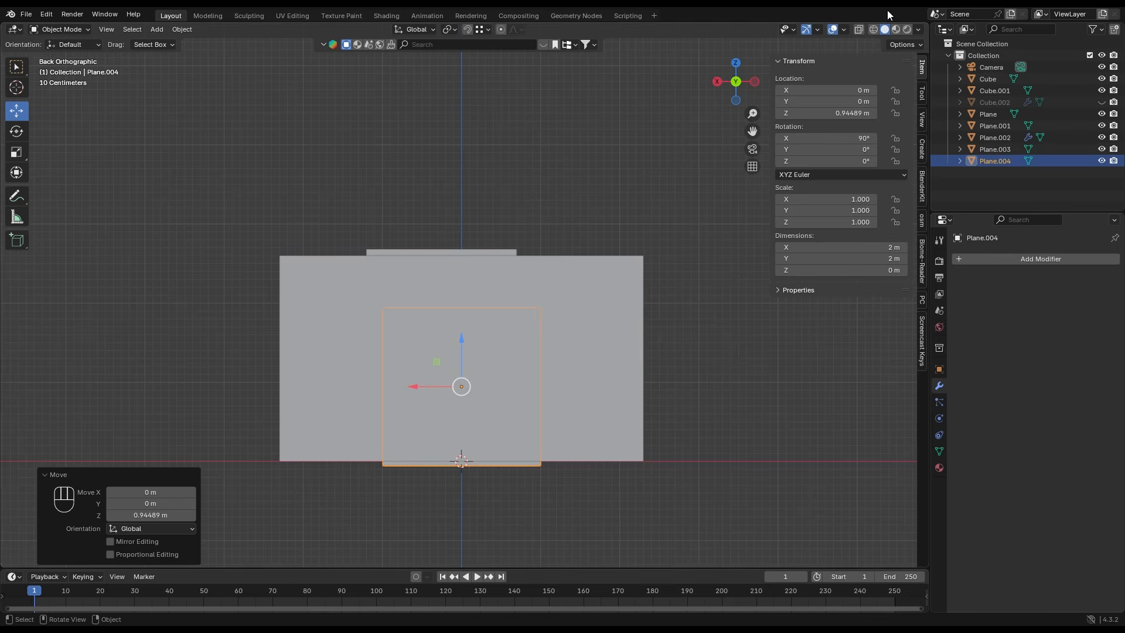
pyautogui.click(873, 29)
pyautogui.scroll(1, 480, 357)
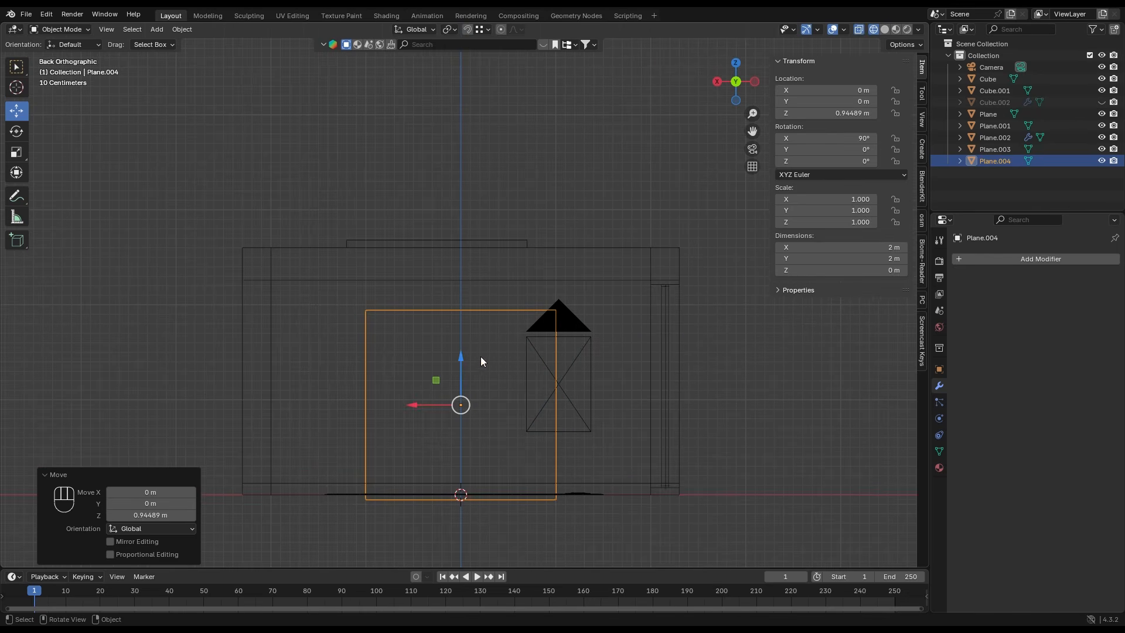
pyautogui.press('g')
pyautogui.click(411, 312)
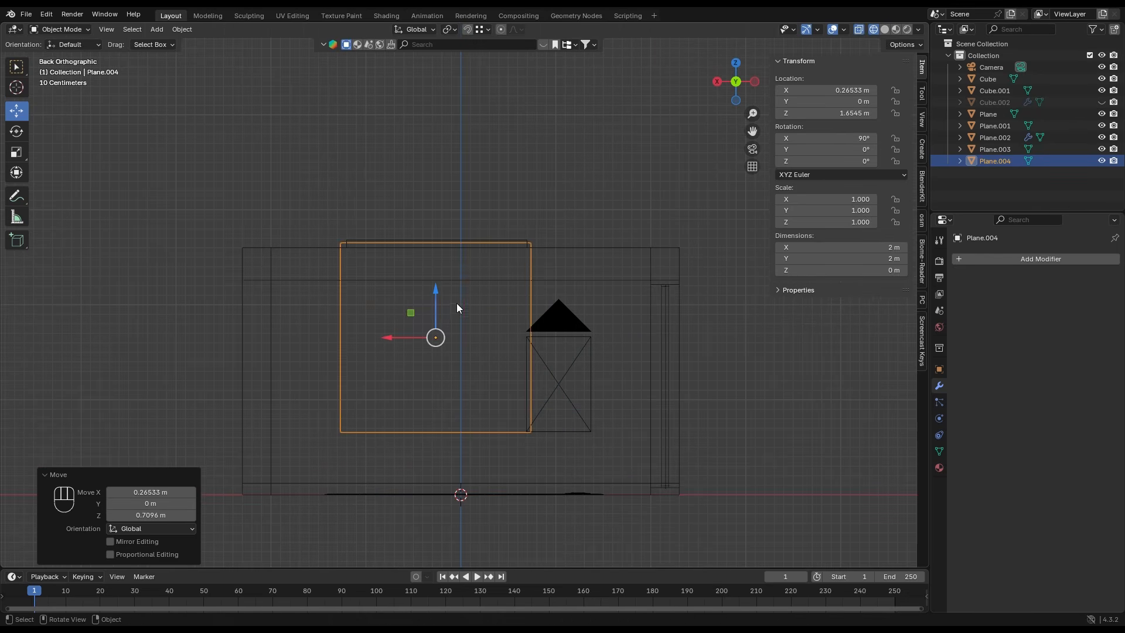
# - Scale the upright plane to about 1.84 m wide and lower its bottom edge to make it about 2.59 m high
pyautogui.press('s')
pyautogui.press('x')
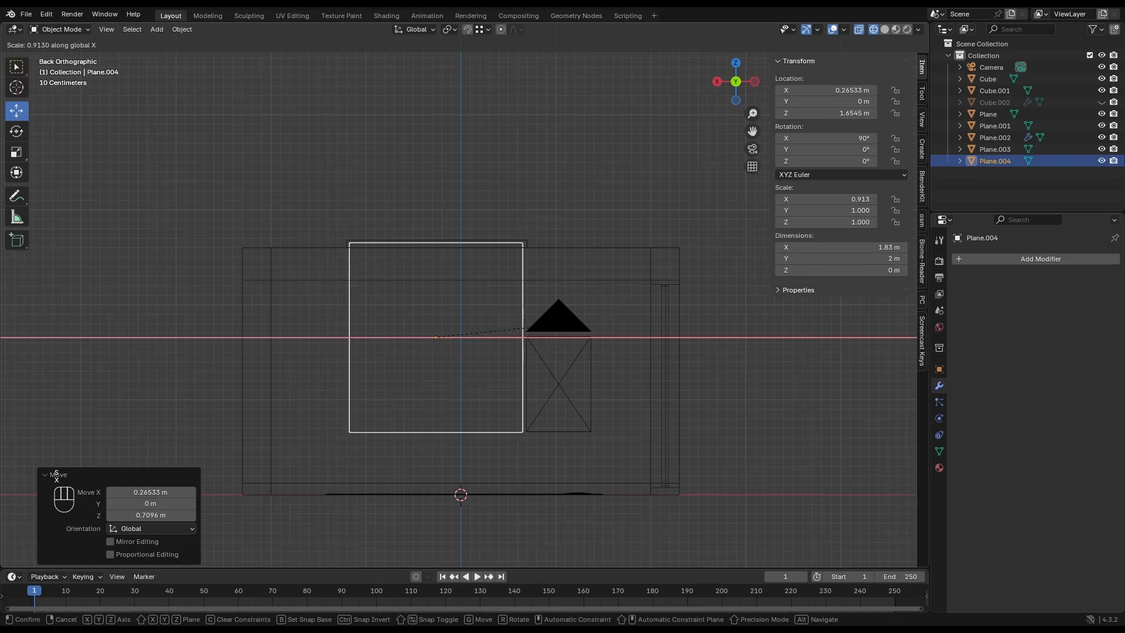
pyautogui.click(577, 322)
pyautogui.press('Tab')
pyautogui.click(476, 438)
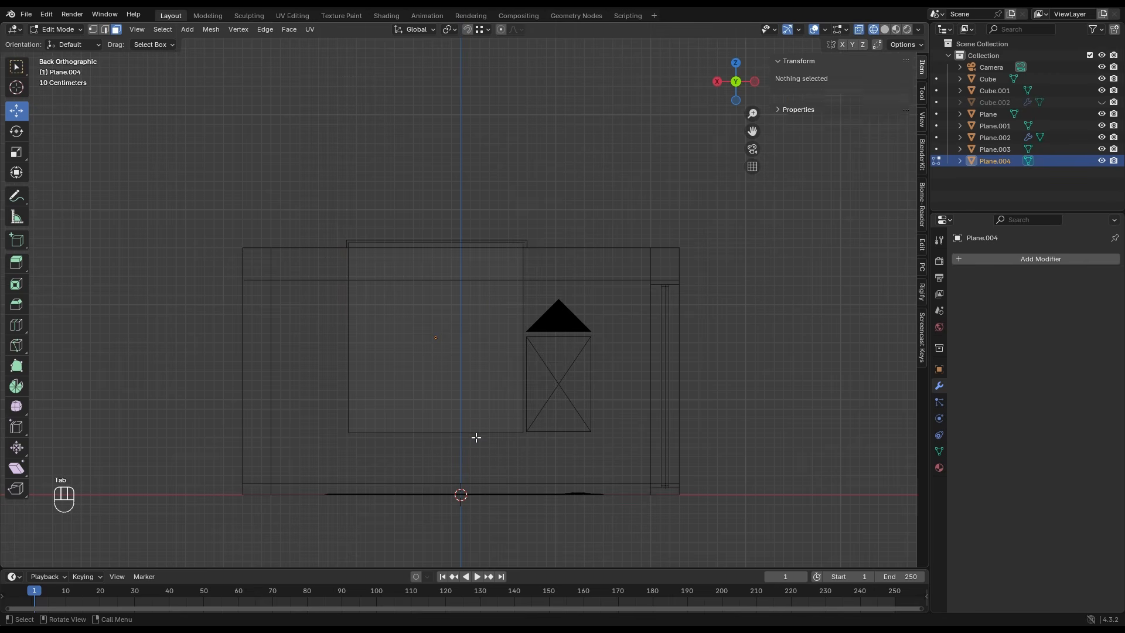
pyautogui.click(469, 433)
pyautogui.moveTo(436, 389); pyautogui.dragTo(438, 457)
pyautogui.press('Tab')
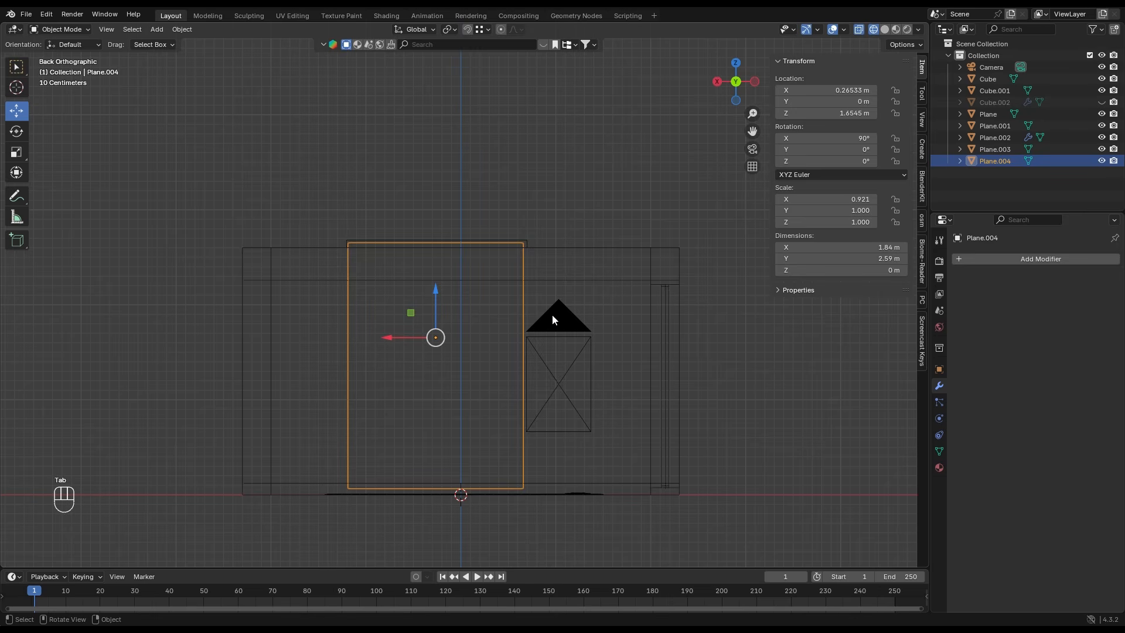
# - Move the upright plane about 2.32 m along Y into the ceiling recess, using the left view, and return to the solid camera view
pyautogui.press('KP_0')
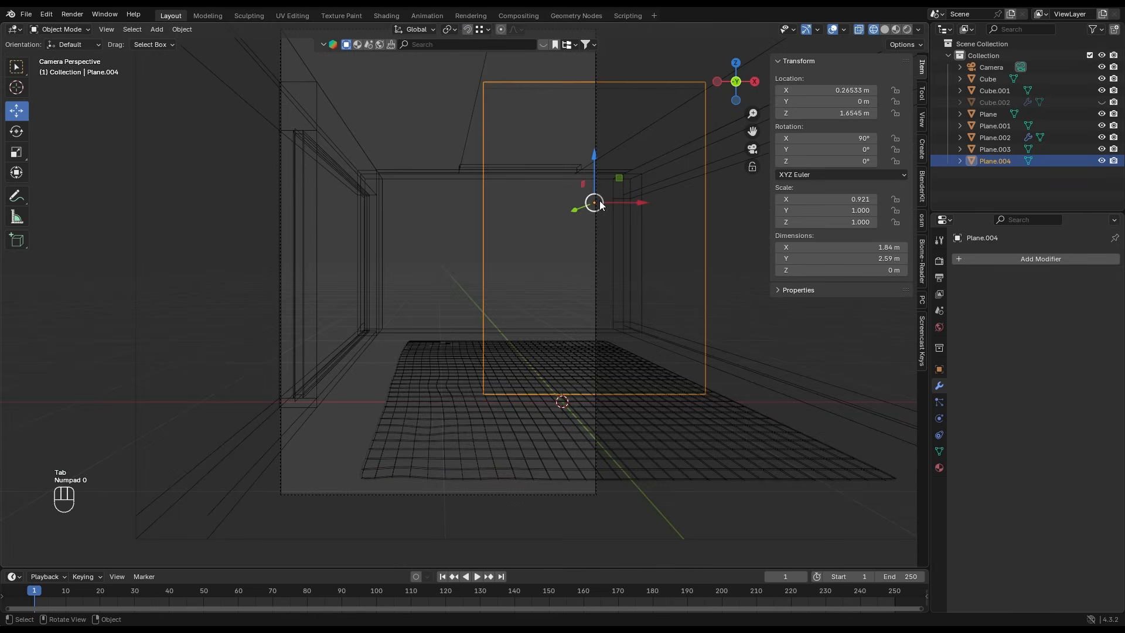
pyautogui.click(718, 83)
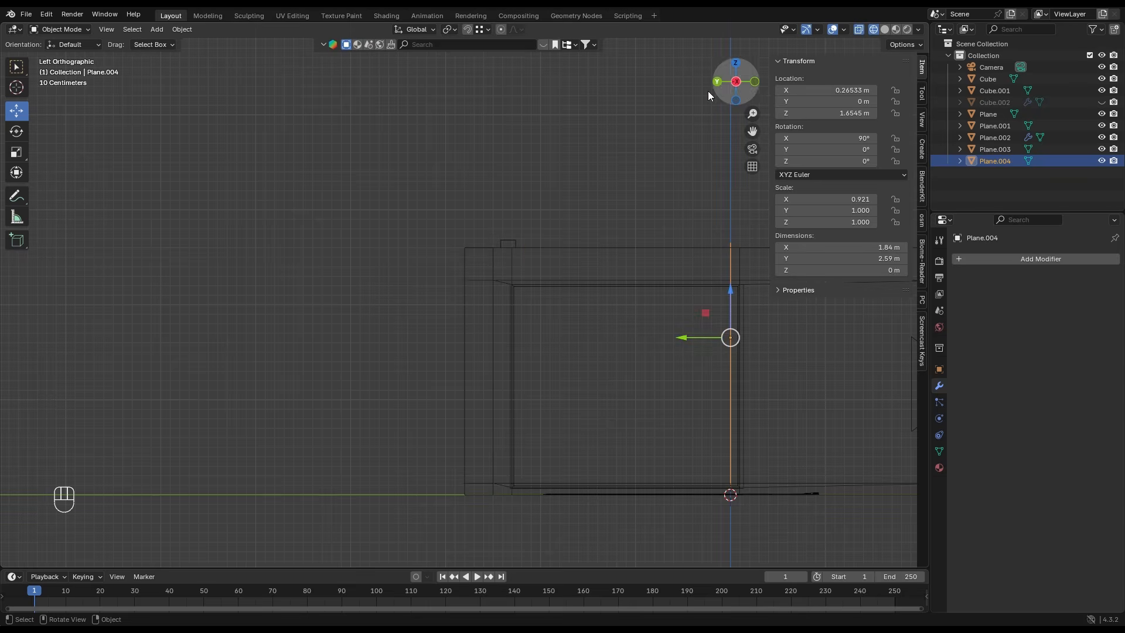
pyautogui.moveTo(671, 339); pyautogui.dragTo(465, 361)
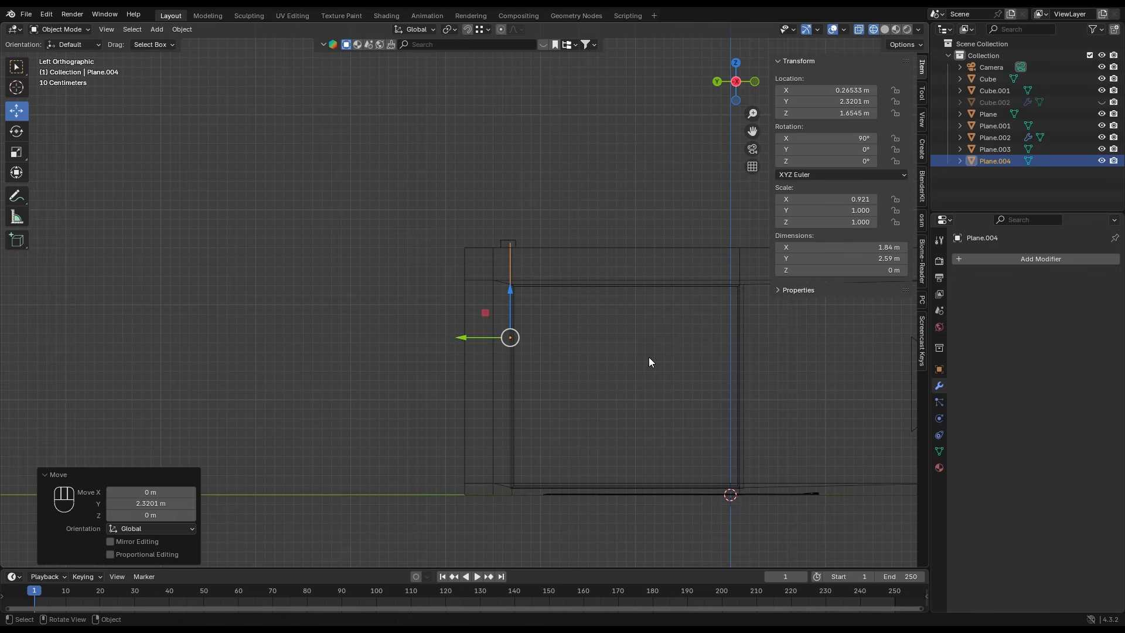
pyautogui.press('KP_0')
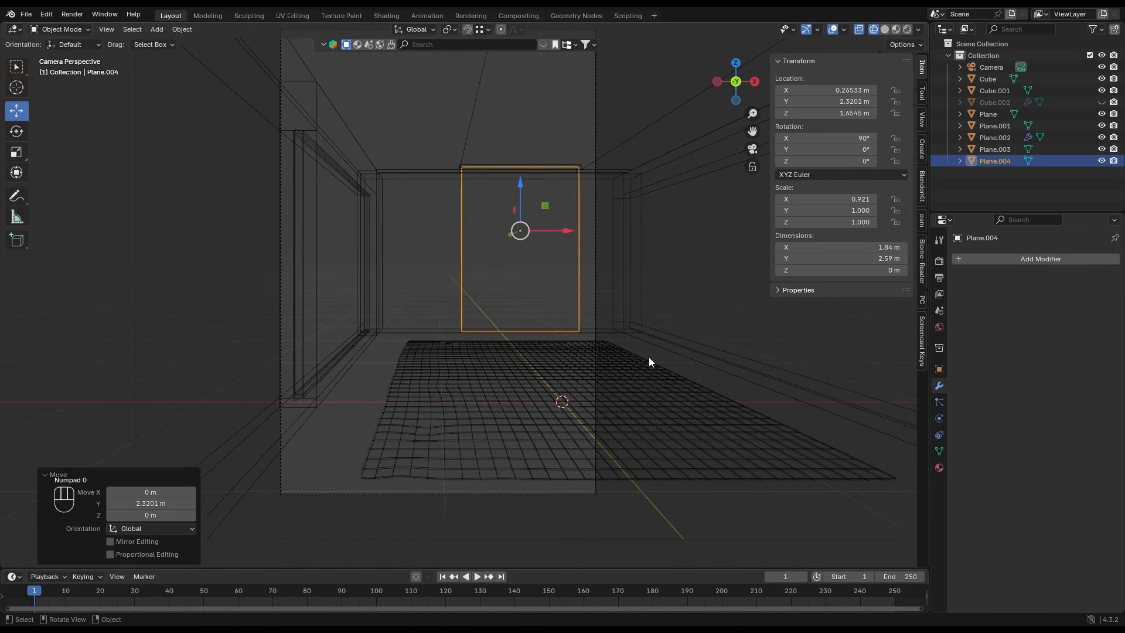
pyautogui.click(885, 30)
pyautogui.scroll(4, 469, 276)
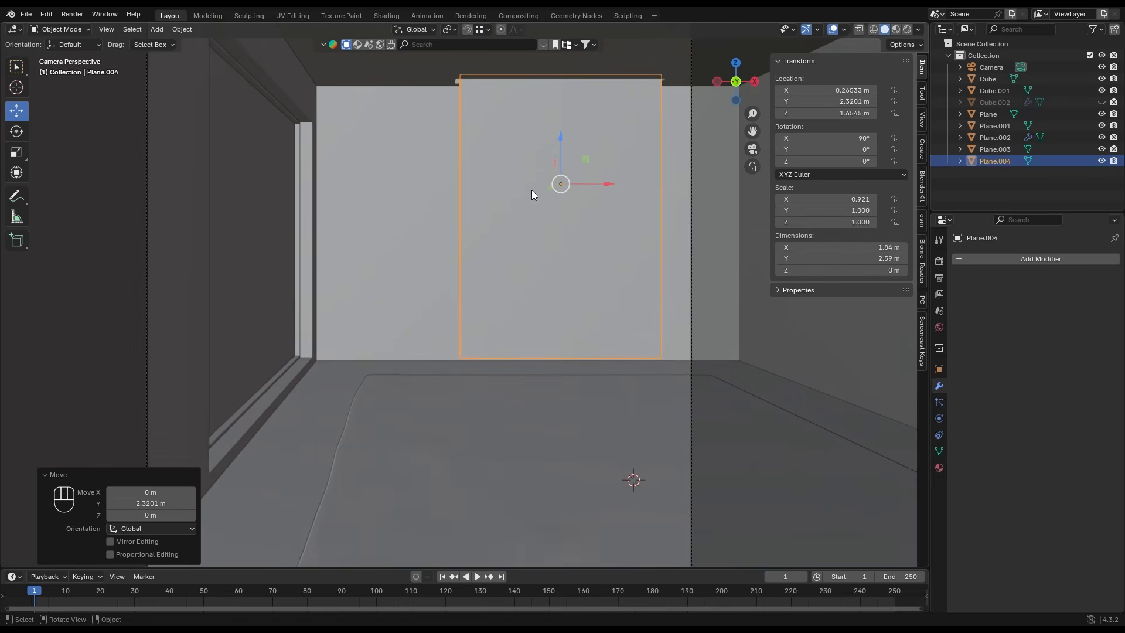
# - Subdivide the upright curtain plane with 50 cuts across its whole surface
pyautogui.keyDown('shift'); pyautogui.moveTo(532, 190); pyautogui.dragTo(471, 237, button='middle'); pyautogui.keyUp('shift')
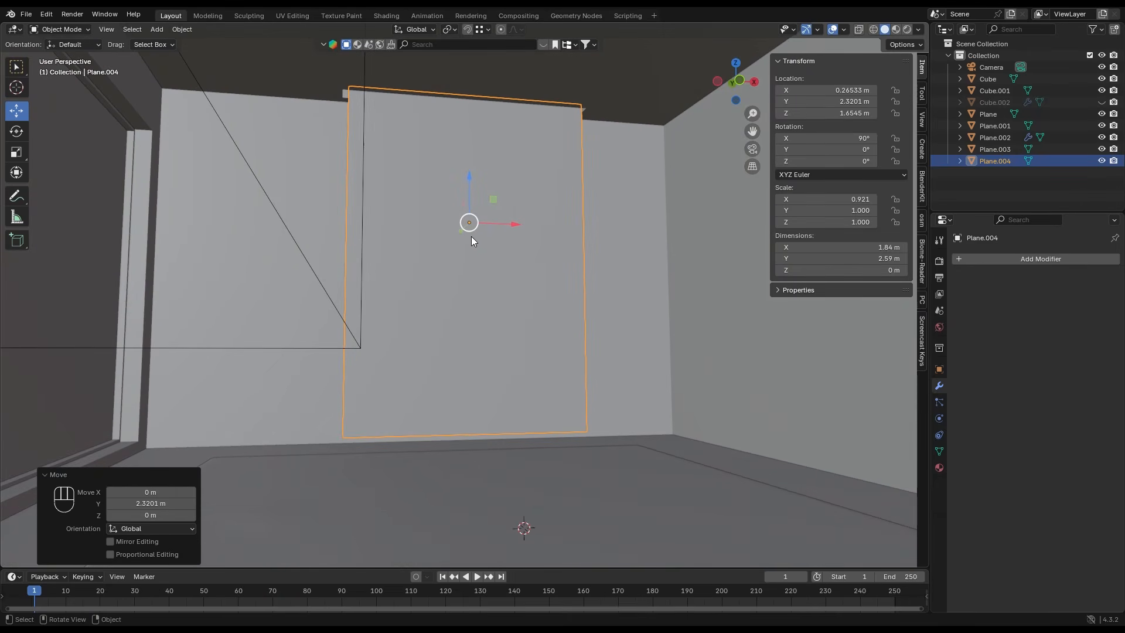
pyautogui.press('Tab')
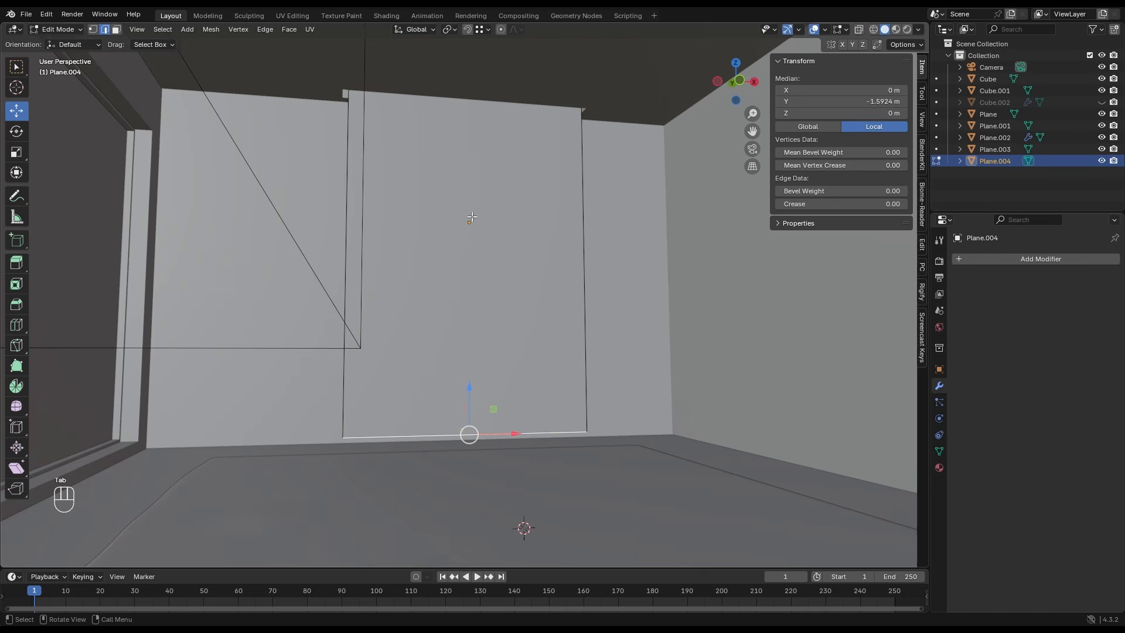
pyautogui.press('a')
pyautogui.rightClick(472, 216)
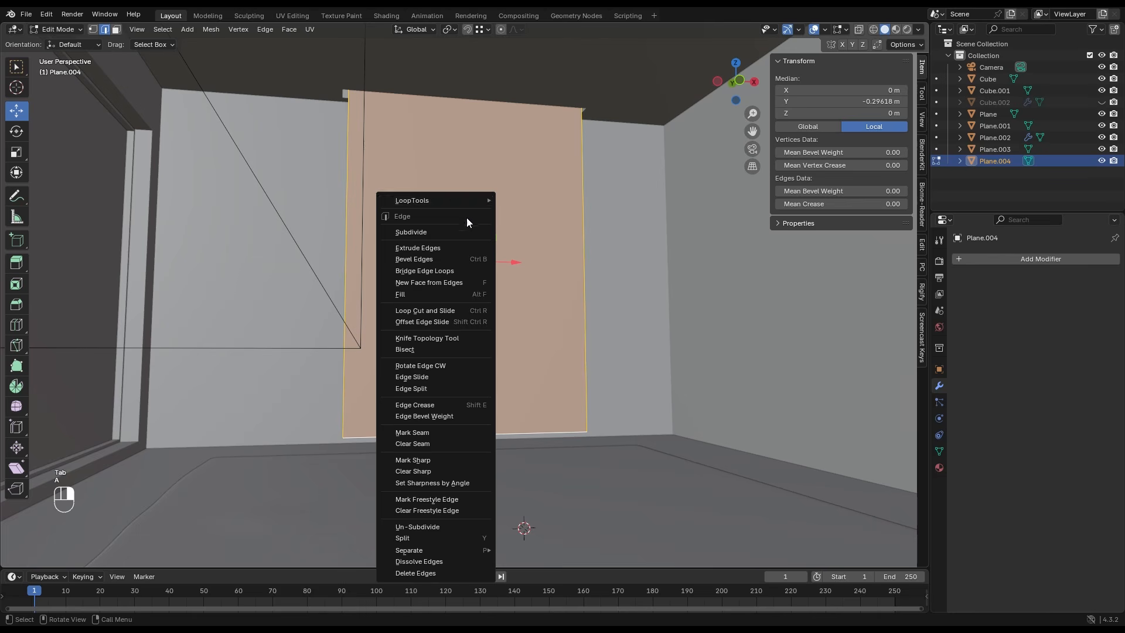
pyautogui.click(458, 232)
pyautogui.click(174, 476)
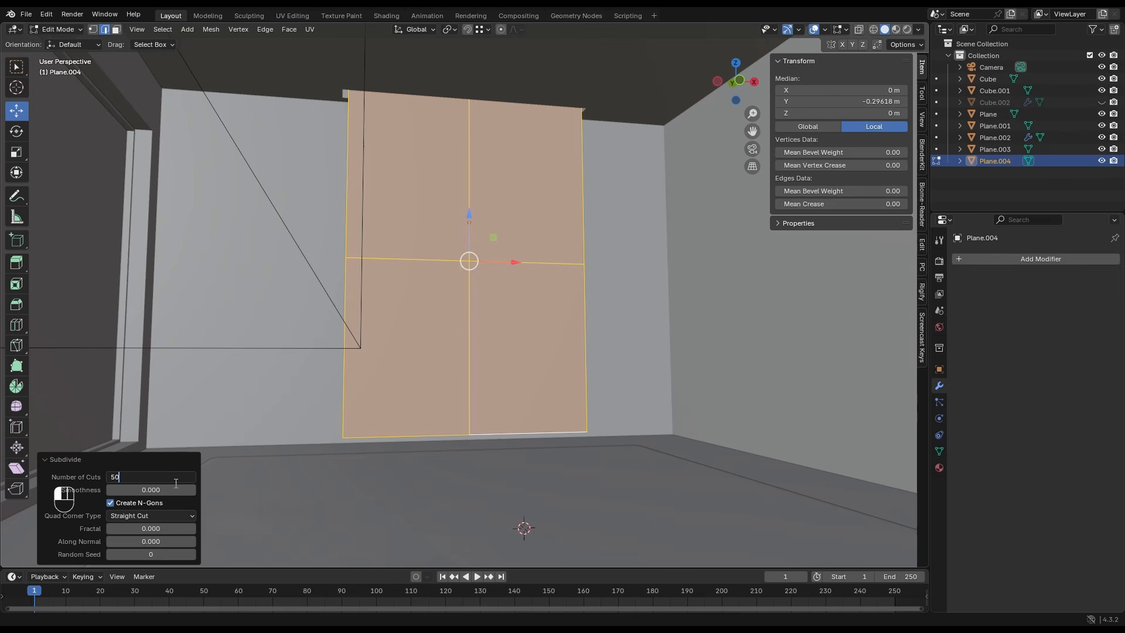
pyautogui.write('50')
pyautogui.press('Return')
pyautogui.press('Tab')
# - Enter Sculpt Mode on the curtain plane and drag wrinkles across its upper middle area with the Drag Cloth brush
pyautogui.scroll(1, 405, 339)
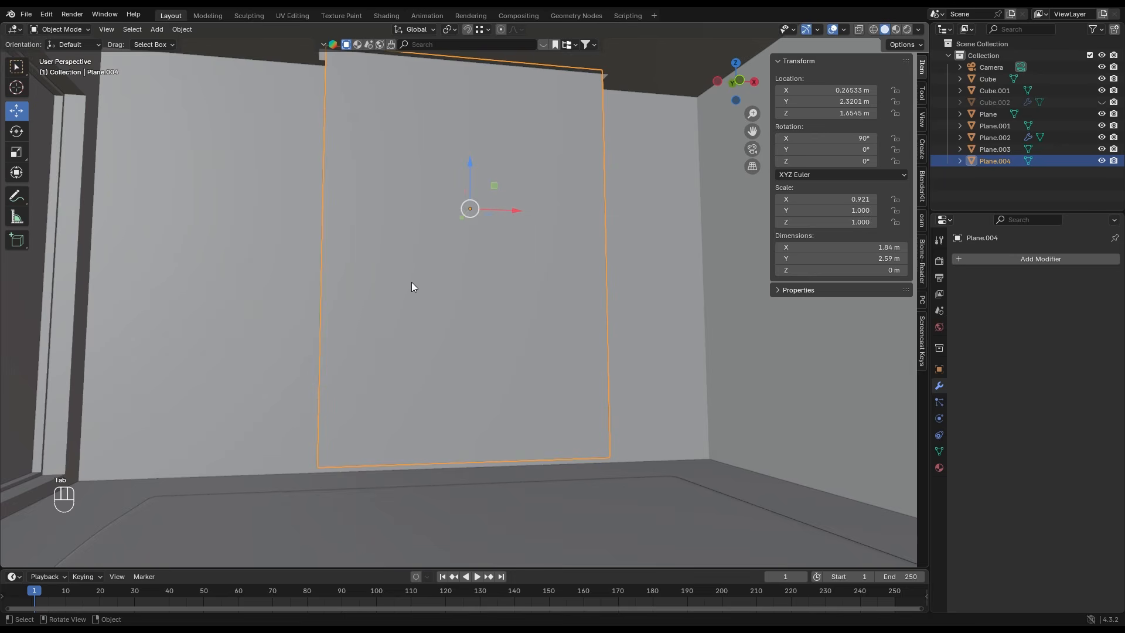
pyautogui.moveTo(403, 255); pyautogui.dragTo(402, 266, button='middle')
pyautogui.keyDown('shift'); pyautogui.moveTo(382, 145); pyautogui.dragTo(383, 186, button='middle'); pyautogui.keyUp('shift')
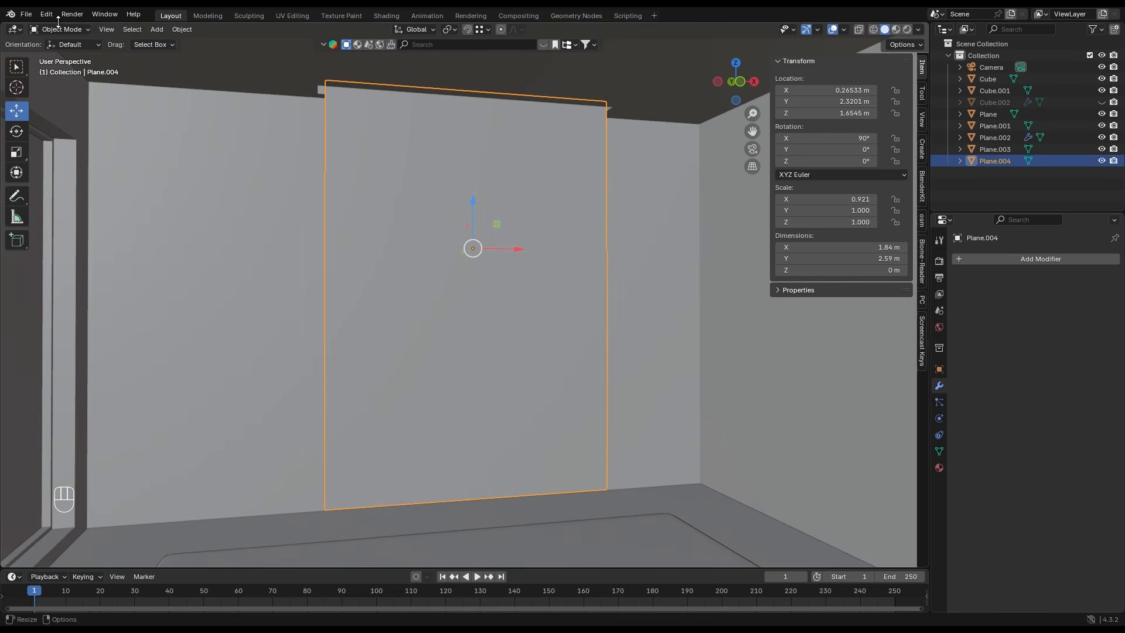
pyautogui.click(58, 29)
pyautogui.click(58, 64)
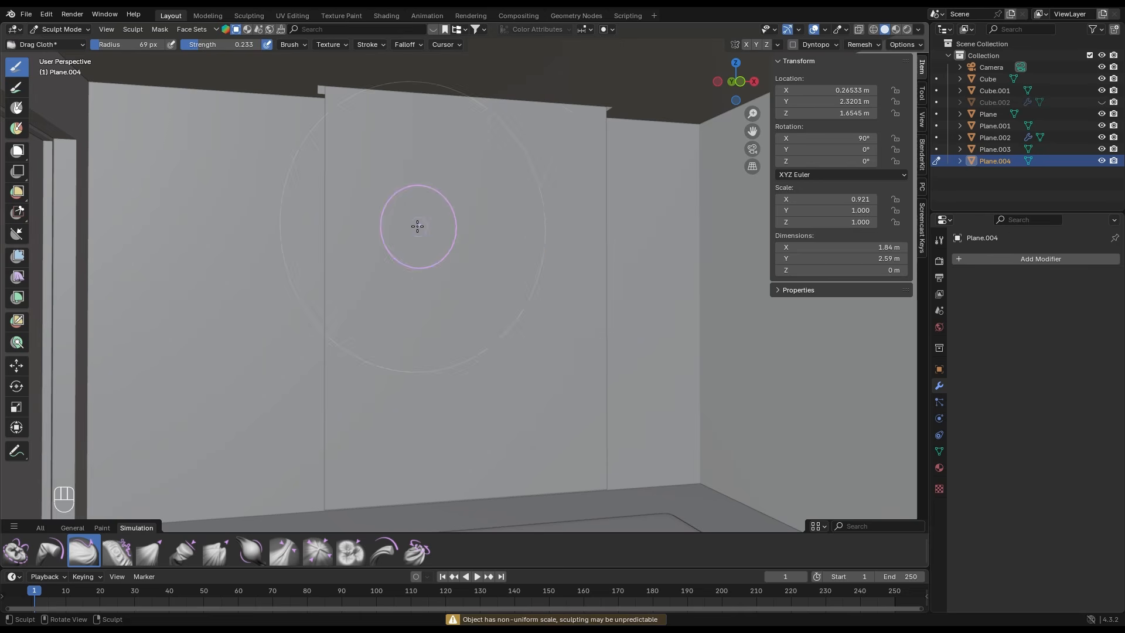
pyautogui.moveTo(417, 226); pyautogui.dragTo(412, 270)
pyautogui.moveTo(537, 261); pyautogui.dragTo(471, 273)
pyautogui.moveTo(517, 328)
pyautogui.mouseDown()
pyautogui.moveTo(495, 361)
pyautogui.moveTo(387, 393)
pyautogui.mouseUp()
pyautogui.moveTo(357, 280)
pyautogui.mouseDown()
pyautogui.moveTo(377, 175)
pyautogui.moveTo(377, 283)
pyautogui.mouseUp()
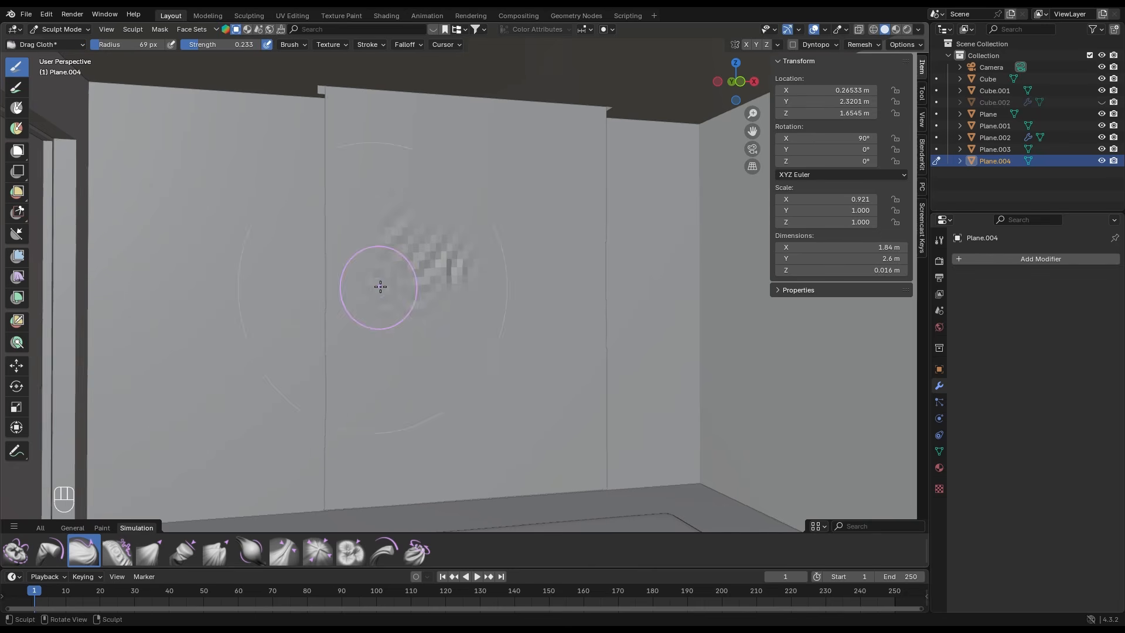
pyautogui.moveTo(586, 200)
pyautogui.mouseDown()
pyautogui.moveTo(587, 191)
pyautogui.moveTo(572, 220)
pyautogui.mouseUp()
# - Return the curtain plane to Object Mode and add a level 1 subdivision surface to smooth it
pyautogui.press('Tab')
pyautogui.press('Tab')
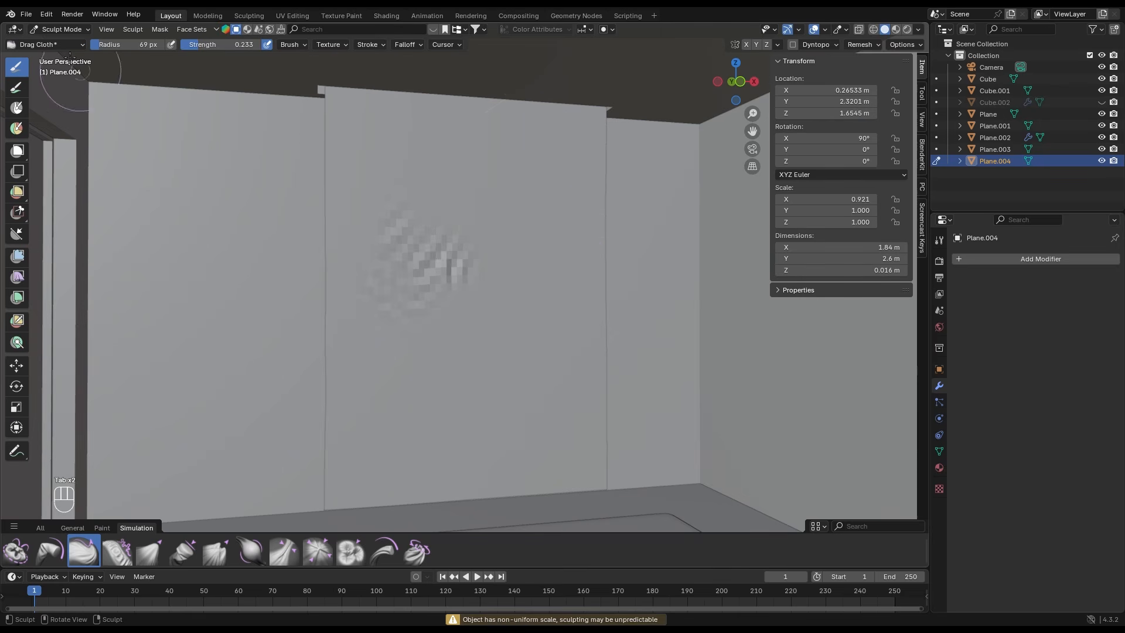
pyautogui.click(60, 29)
pyautogui.click(61, 45)
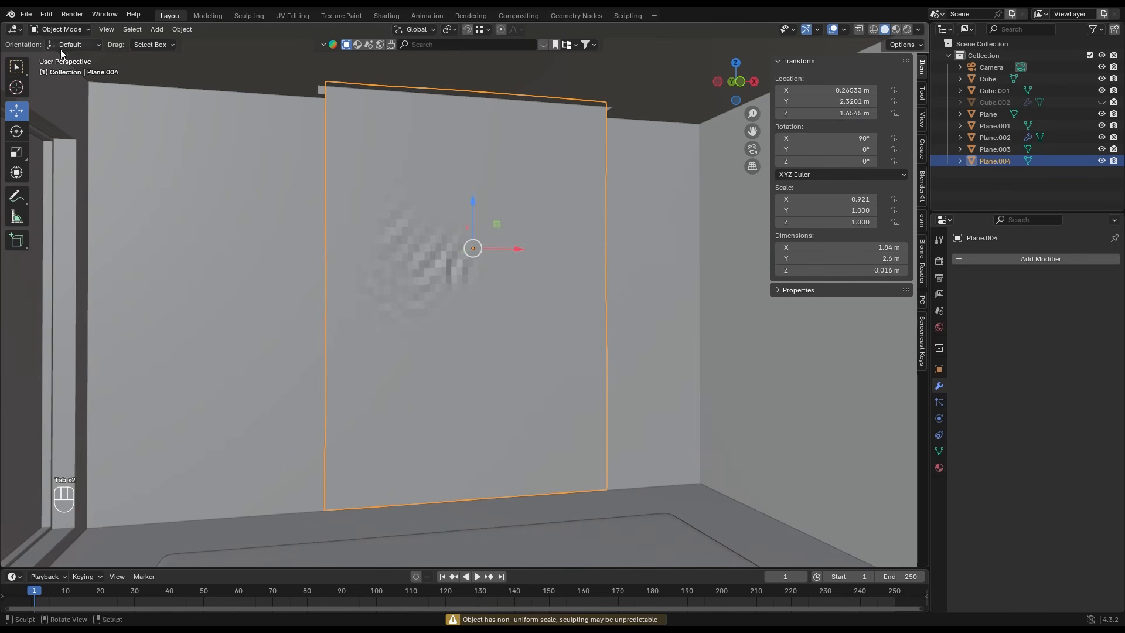
pyautogui.hotkey('ctrl', '1')
# - Sculpt more Drag Cloth folds near the curtain's upper and lower parts, and return to Object Mode in the camera view
pyautogui.click(60, 29)
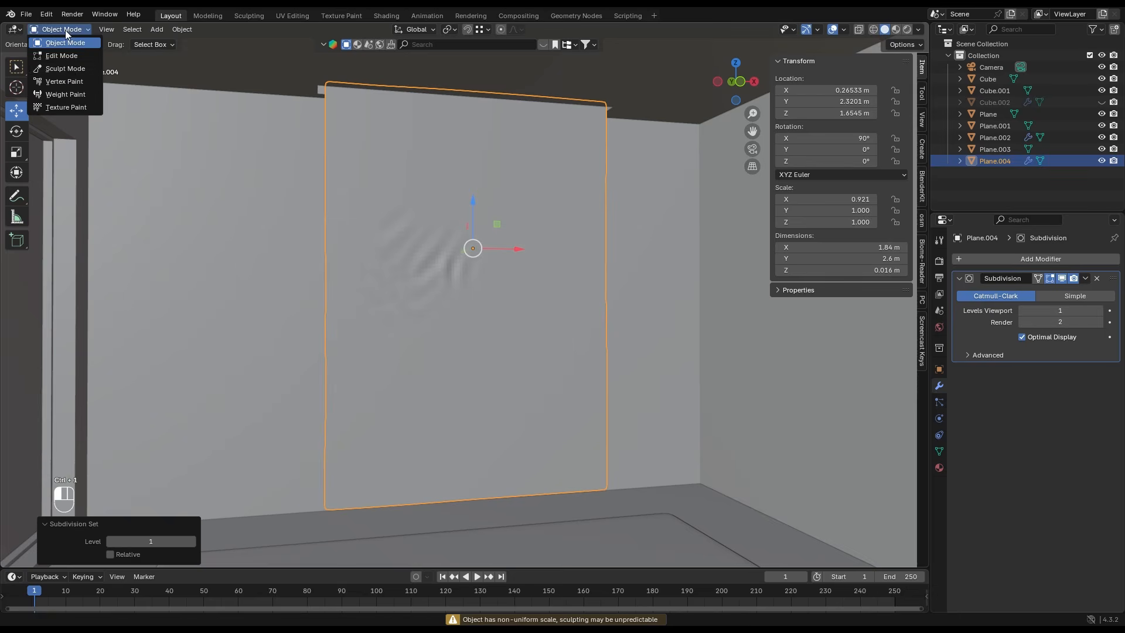
pyautogui.click(68, 68)
pyautogui.click(60, 29)
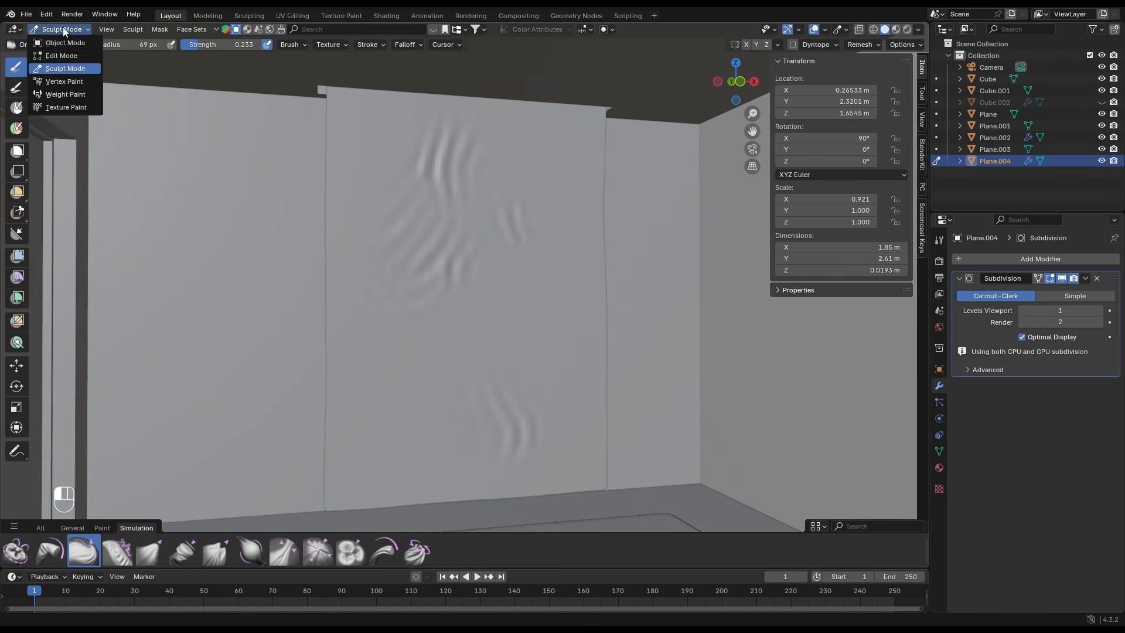
pyautogui.click(61, 44)
pyautogui.press('KP_Divide')
pyautogui.press('KP_0')
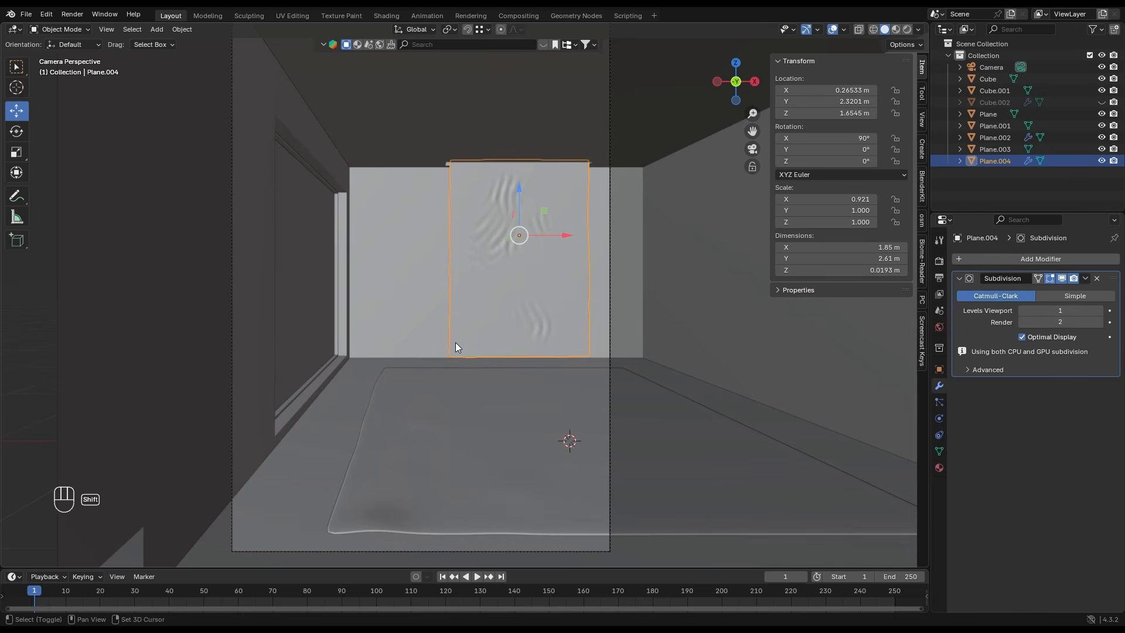
# - Add a mesh cube and scale it down uniformly to about 0.484 m
pyautogui.hotkey('shift', 'a')
pyautogui.moveTo(473, 353)
pyautogui.click(511, 366)
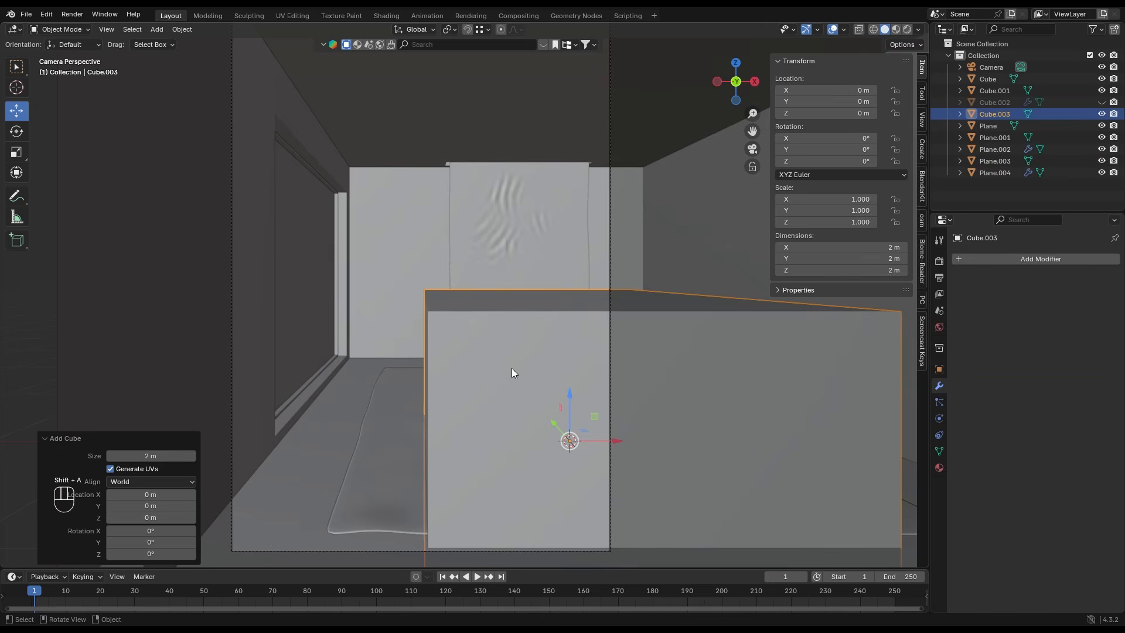
pyautogui.press('s')
pyautogui.click(615, 458)
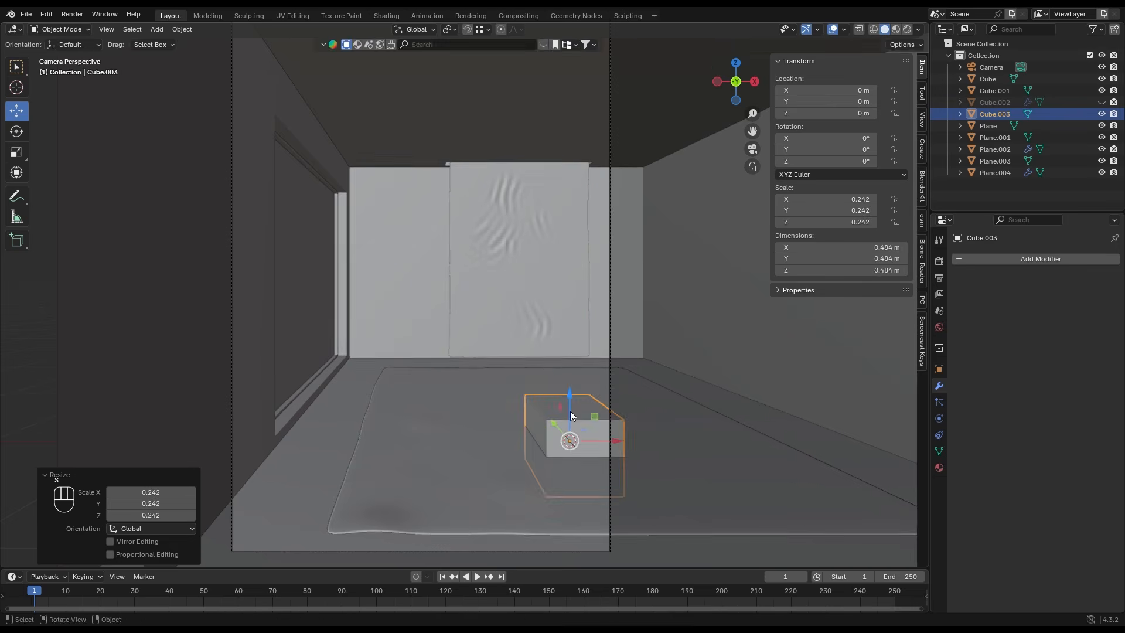
# - Enable snapping and place the cube on the floor at about X -1.069 m and Z 0.242 m
pyautogui.press('g')
pyautogui.press('z')
pyautogui.click(575, 335)
pyautogui.moveTo(571, 334); pyautogui.dragTo(434, 401)
pyautogui.hotkey('shift', 'Tab')
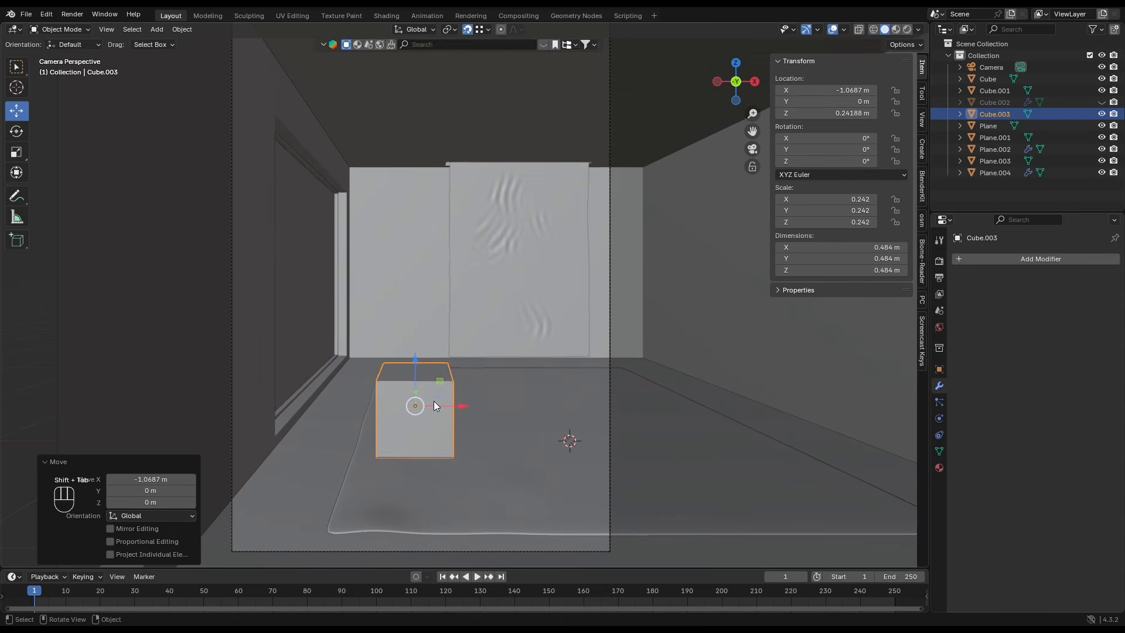
# - Stretch the cube along X to about 1.06 m
pyautogui.press('s')
pyautogui.press('x')
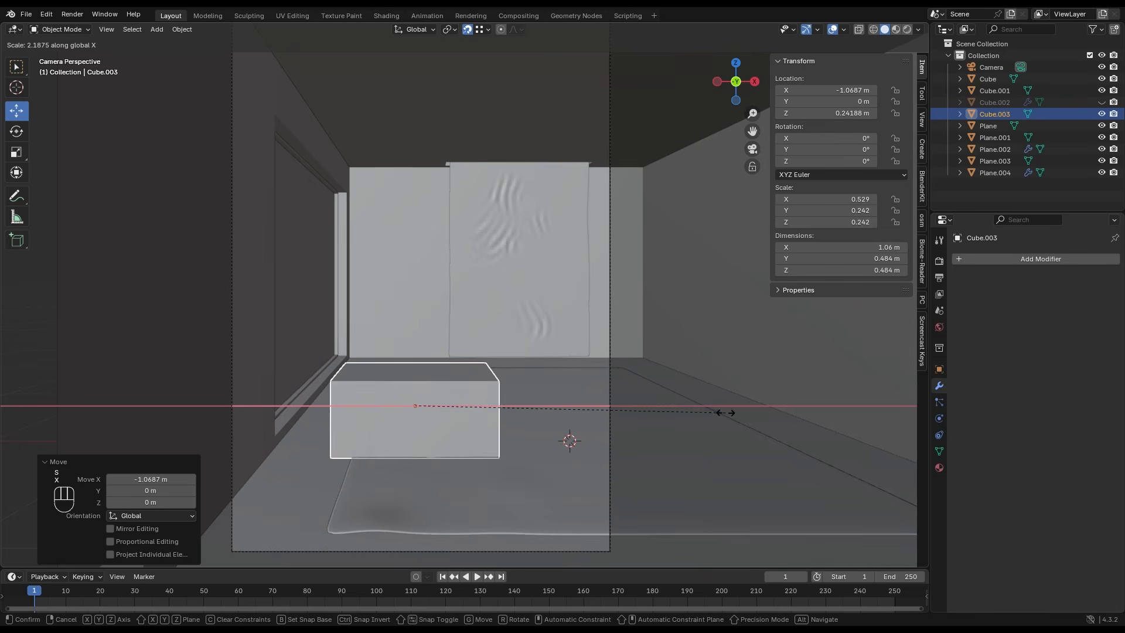
pyautogui.click(725, 410)
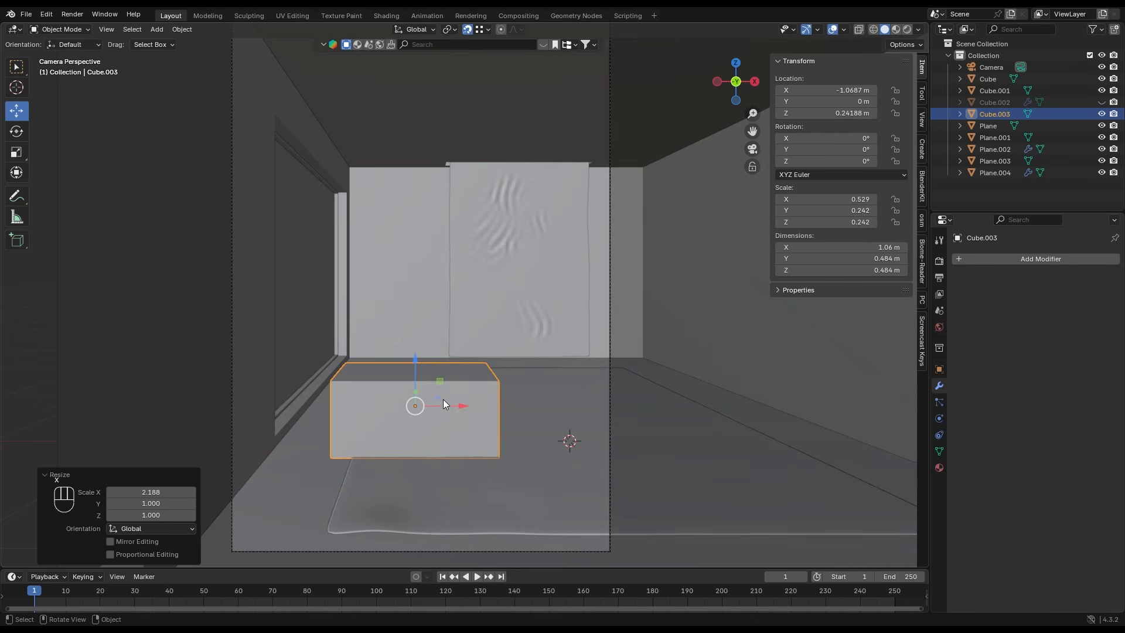
# - Isolate the stretched box by hiding all other objects and set its viewport display to Wire
pyautogui.moveTo(462, 399); pyautogui.dragTo(469, 394, button='middle')
pyautogui.keyDown('shift'); pyautogui.moveTo(493, 459); pyautogui.dragTo(493, 444, button='middle'); pyautogui.keyUp('shift')
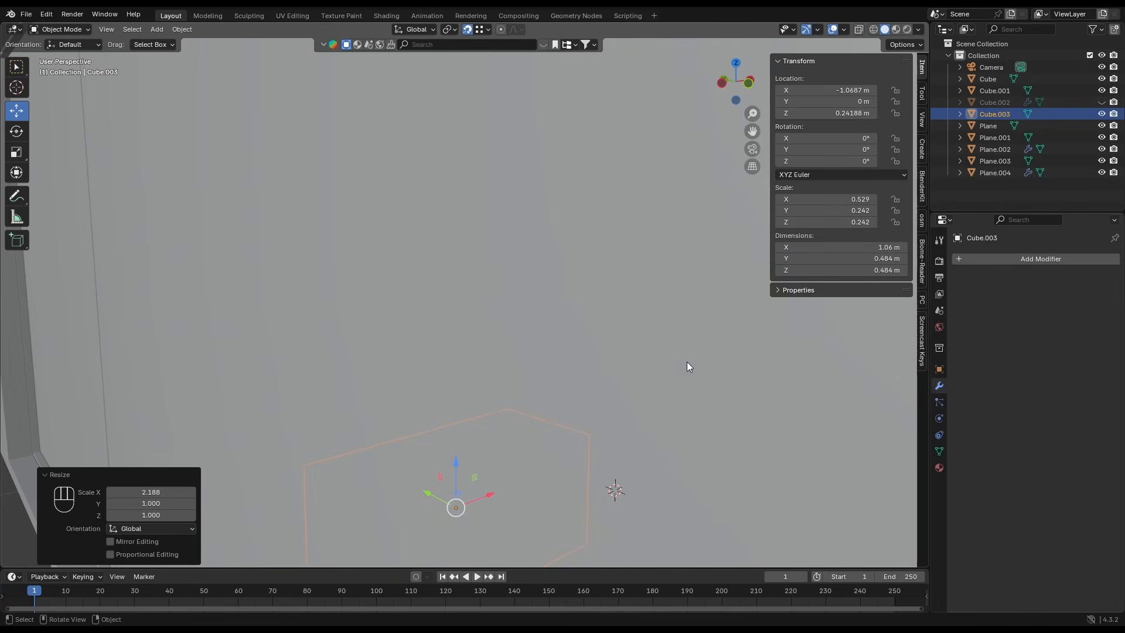
pyautogui.moveTo(593, 394); pyautogui.dragTo(693, 418, button='middle')
pyautogui.hotkey('shift', 'h')
pyautogui.click(939, 369)
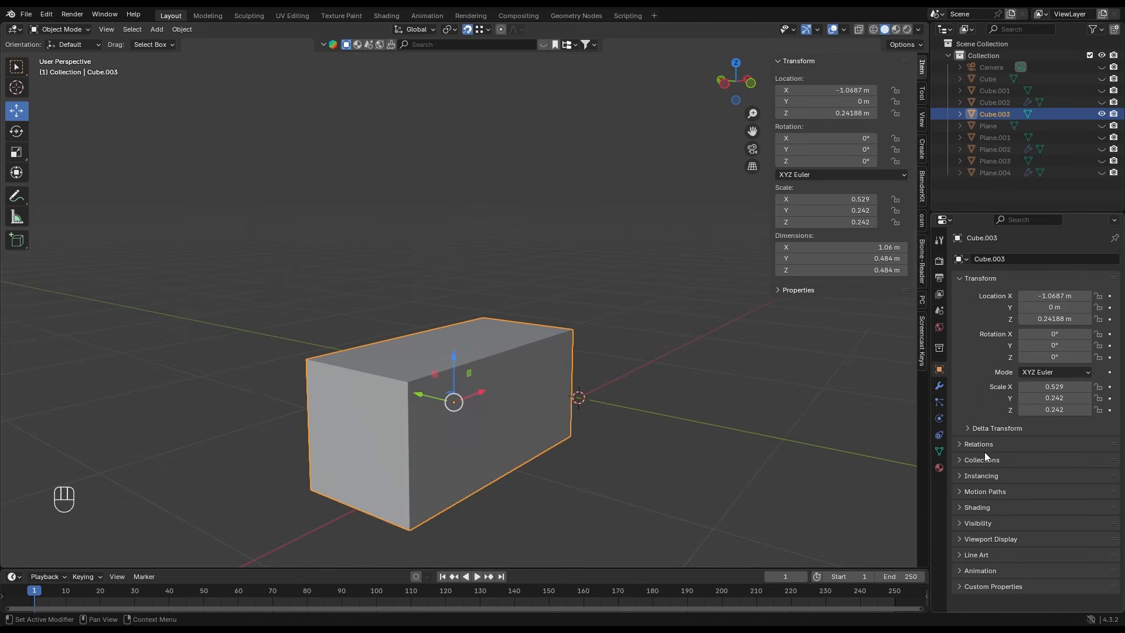
pyautogui.click(981, 539)
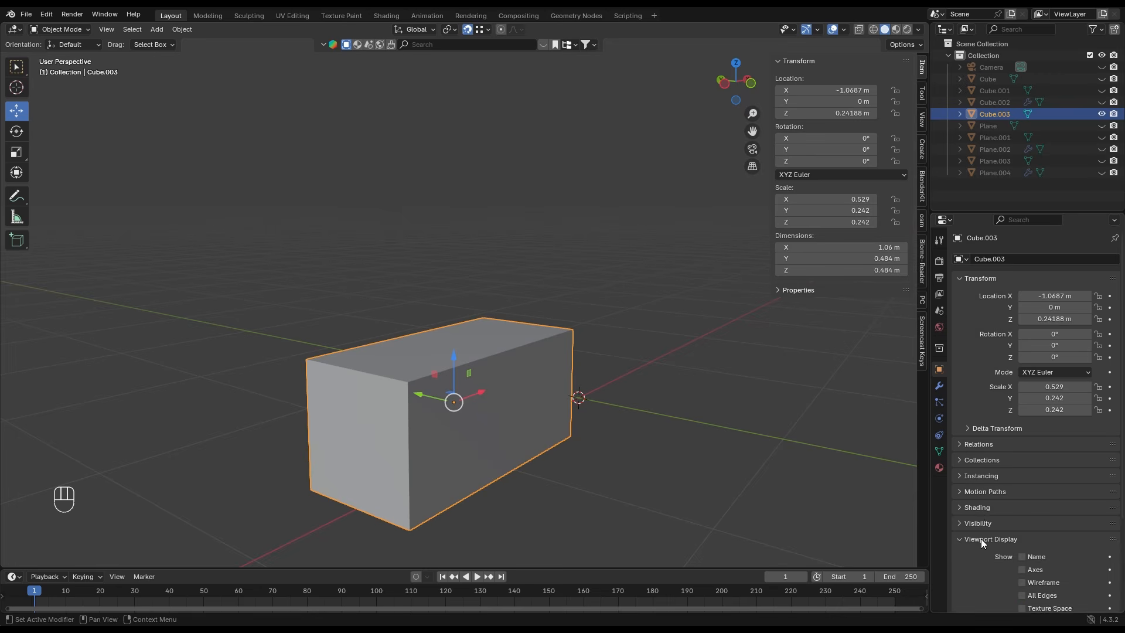
pyautogui.scroll(-5, 1023, 530)
pyautogui.click(1037, 540)
pyautogui.click(1041, 570)
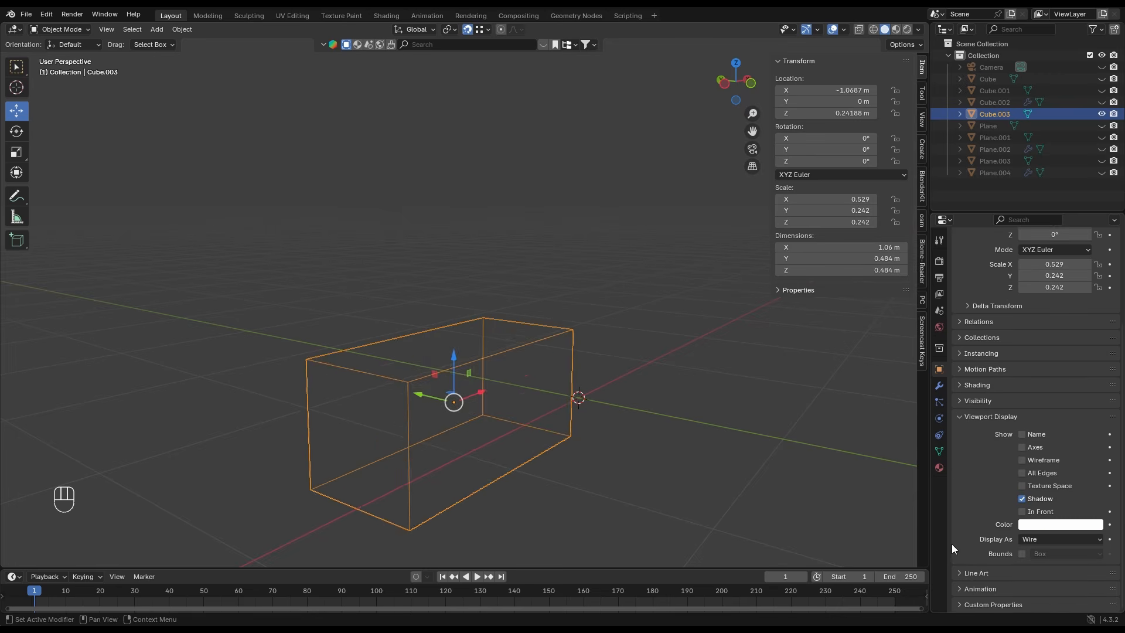
# - Add a second cube about 0.402 m in size and place it inside the wire box at X -1.261 m, Z 0.283 m
pyautogui.hotkey('shift', 'a')
pyautogui.click(536, 404)
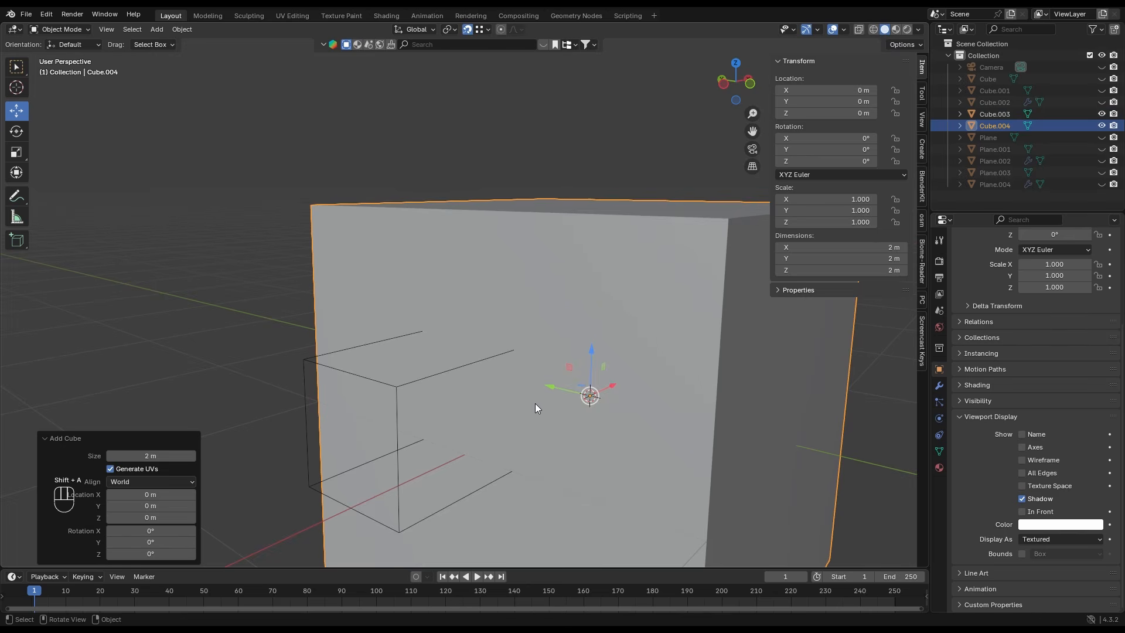
pyautogui.press('s')
pyautogui.click(661, 423)
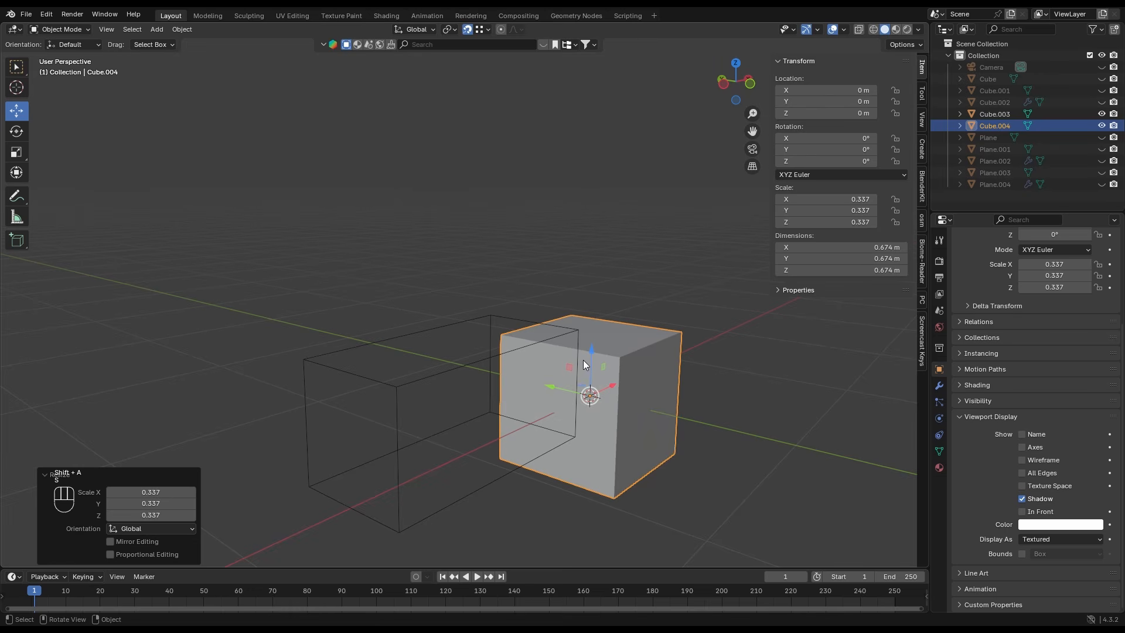
pyautogui.moveTo(591, 354); pyautogui.dragTo(520, 444)
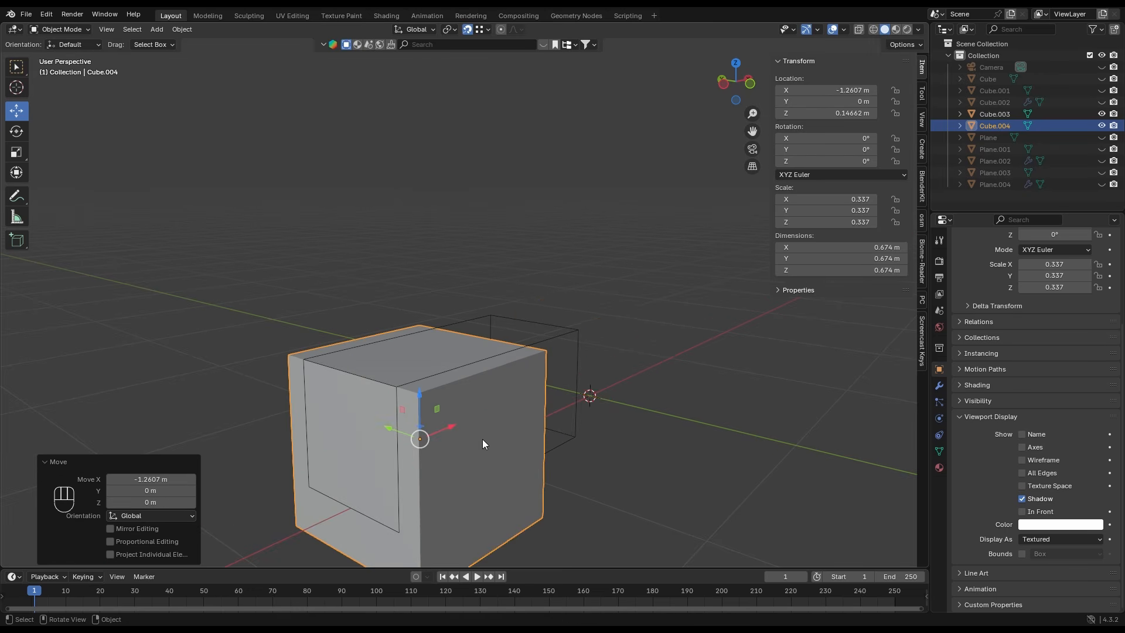
pyautogui.press('s')
pyautogui.click(457, 440)
pyautogui.moveTo(414, 390); pyautogui.dragTo(314, 373)
pyautogui.moveTo(457, 357)
pyautogui.mouseDown(button='middle')
pyautogui.moveTo(517, 378)
pyautogui.moveTo(456, 374)
pyautogui.mouseUp(button='middle')
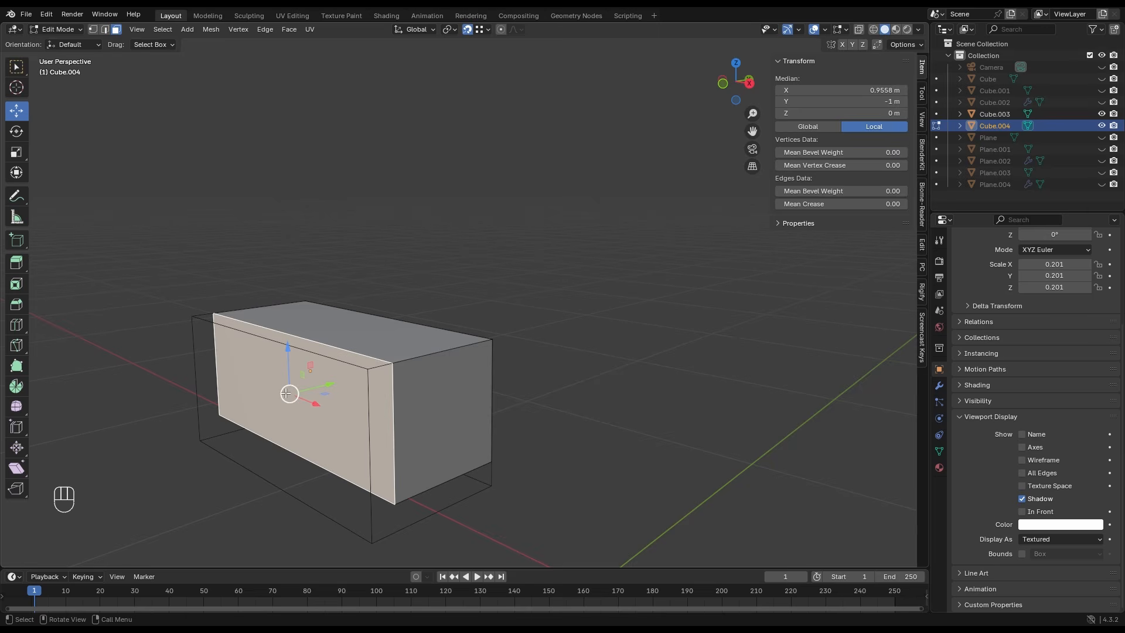
# - Shift the second cube to about Y 0.041 m and snap its side faces to the wire box's bounds in Edit Mode
pyautogui.press('g')
pyautogui.press('y')
pyautogui.click(202, 322)
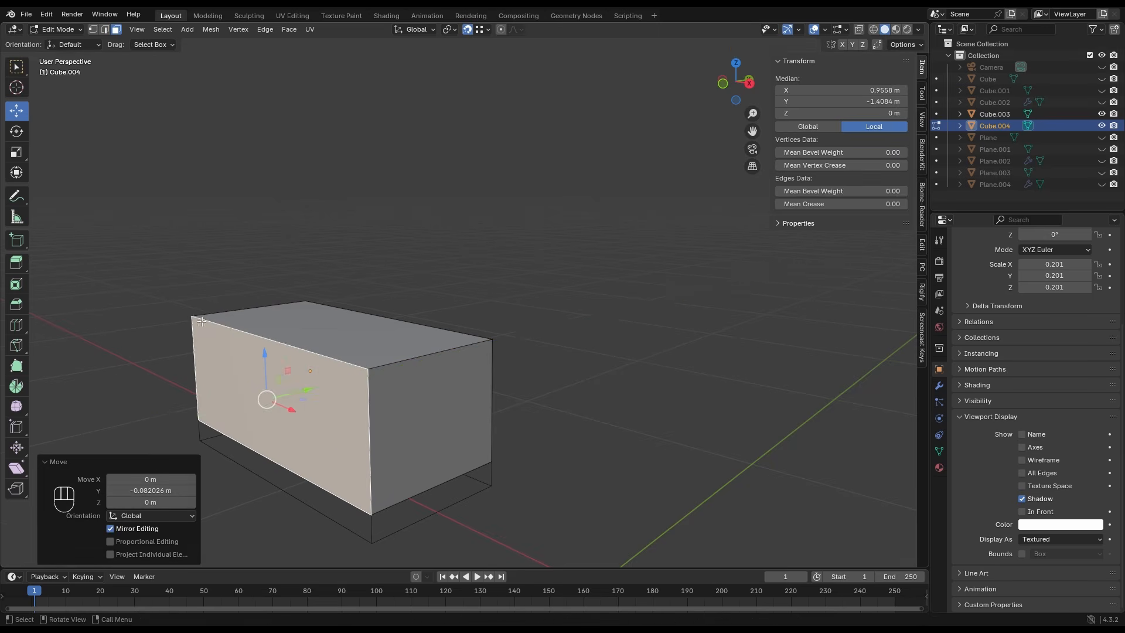
# - Raise the block's bottom face to leave a slab about 0.118 m thick at the top of the wire box
pyautogui.moveTo(310, 449); pyautogui.dragTo(317, 384, button='middle')
pyautogui.click(384, 443)
pyautogui.moveTo(319, 450); pyautogui.dragTo(329, 347)
pyautogui.moveTo(408, 285); pyautogui.dragTo(449, 300, button='middle')
pyautogui.moveTo(332, 360); pyautogui.dragTo(329, 369)
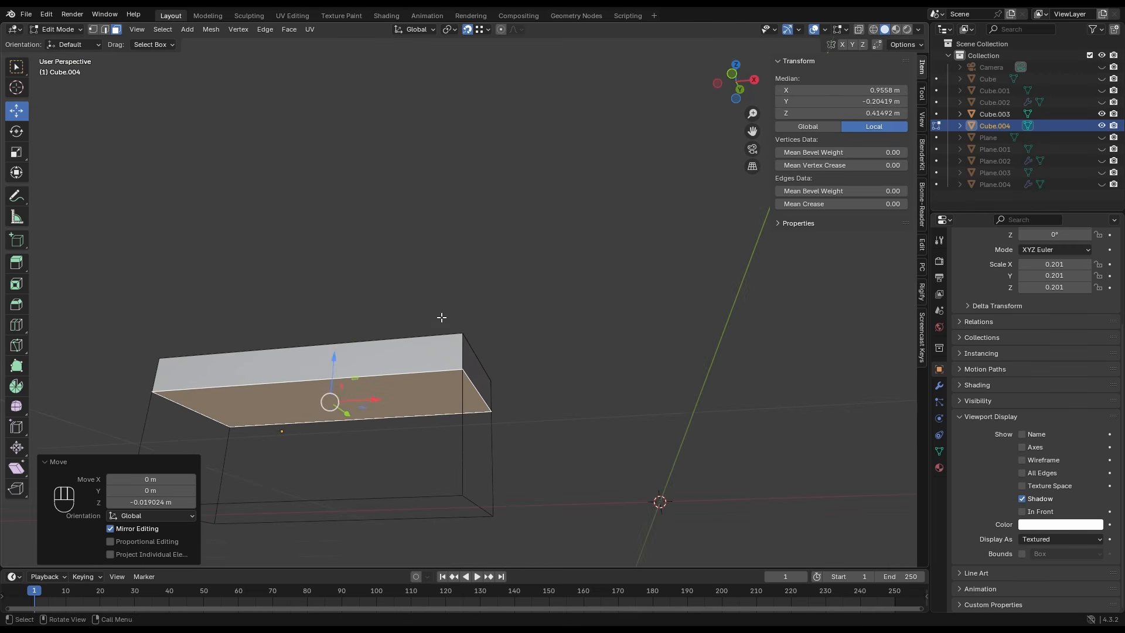
# - Scale the slab's bottom face inward along X so that its two ends slope
pyautogui.moveTo(442, 318); pyautogui.dragTo(461, 348, button='middle')
pyautogui.press('s')
pyautogui.press('x')
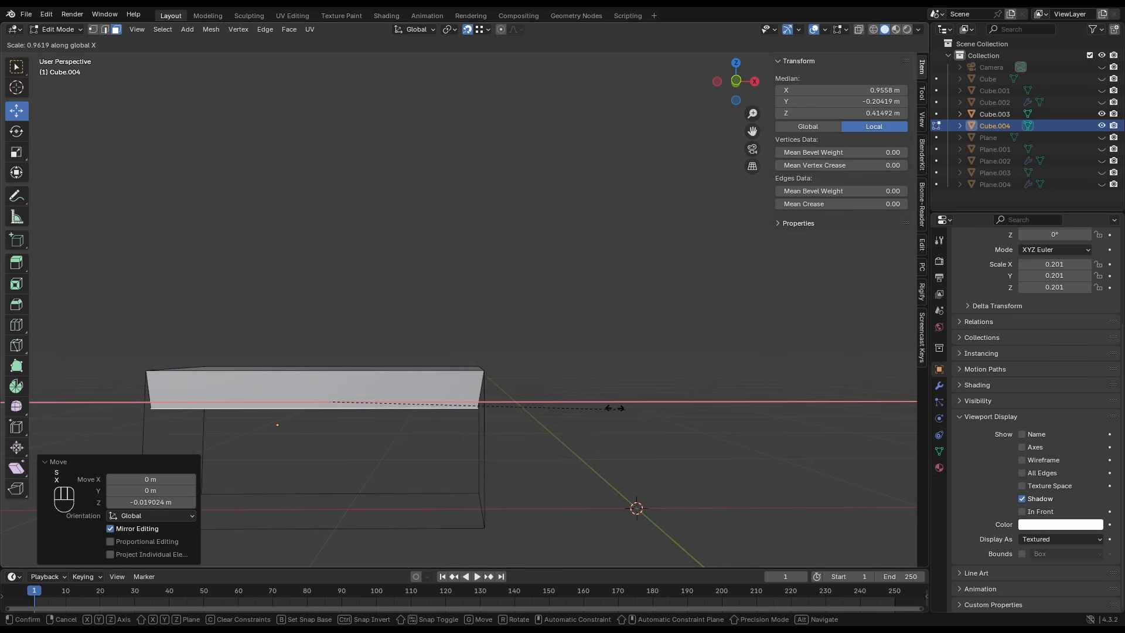
pyautogui.click(545, 406)
# - Duplicate the slab's two sloped end faces in place, separate the copies into their own object and return to Object Mode
pyautogui.moveTo(545, 406); pyautogui.dragTo(403, 324, button='middle')
pyautogui.hotkey('shift', 'd')
pyautogui.rightClick(418, 277)
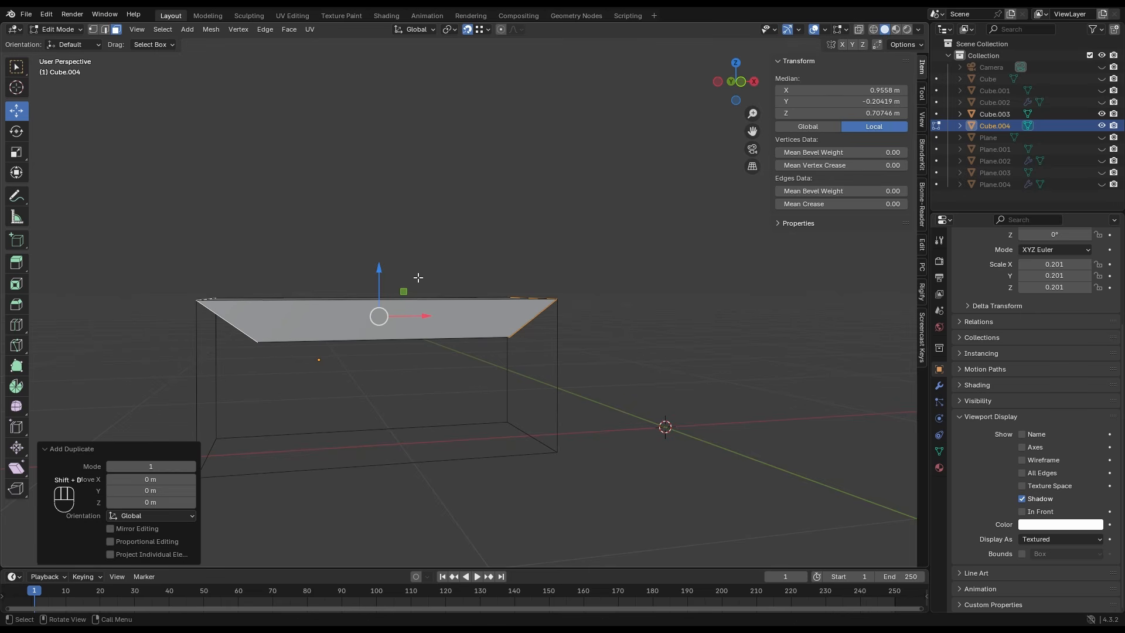
pyautogui.press('p')
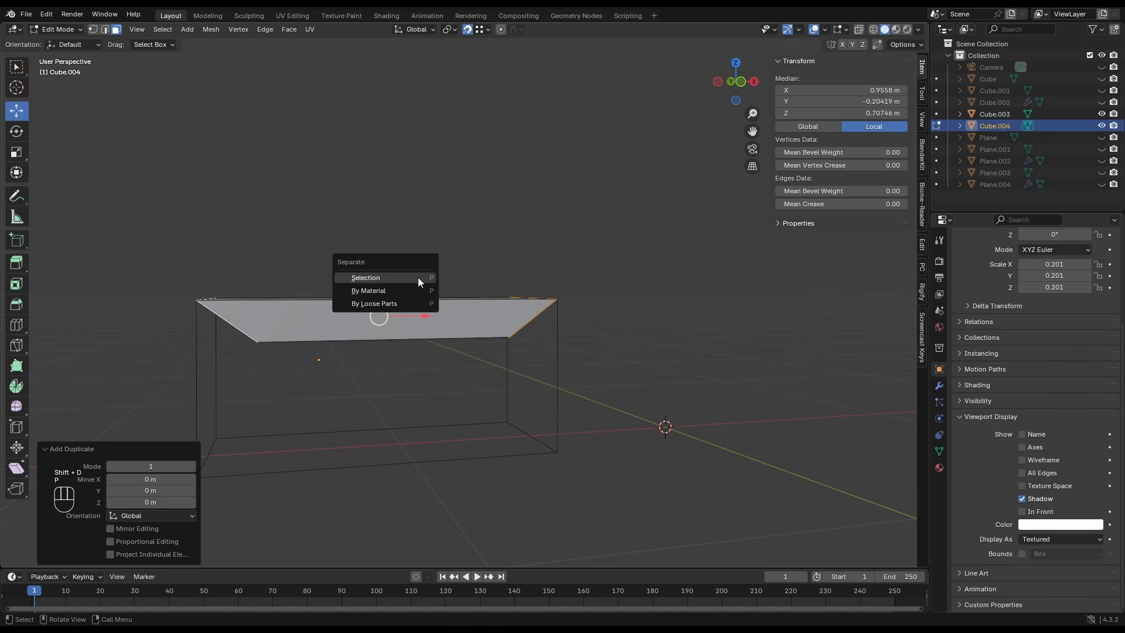
pyautogui.click(418, 278)
pyautogui.press('Tab')
# - Select both separated sloped faces in Edit Mode and extrude them about 0.251 m down along global Z as legs
pyautogui.moveTo(292, 346); pyautogui.dragTo(263, 301, button='middle')
pyautogui.click(265, 302)
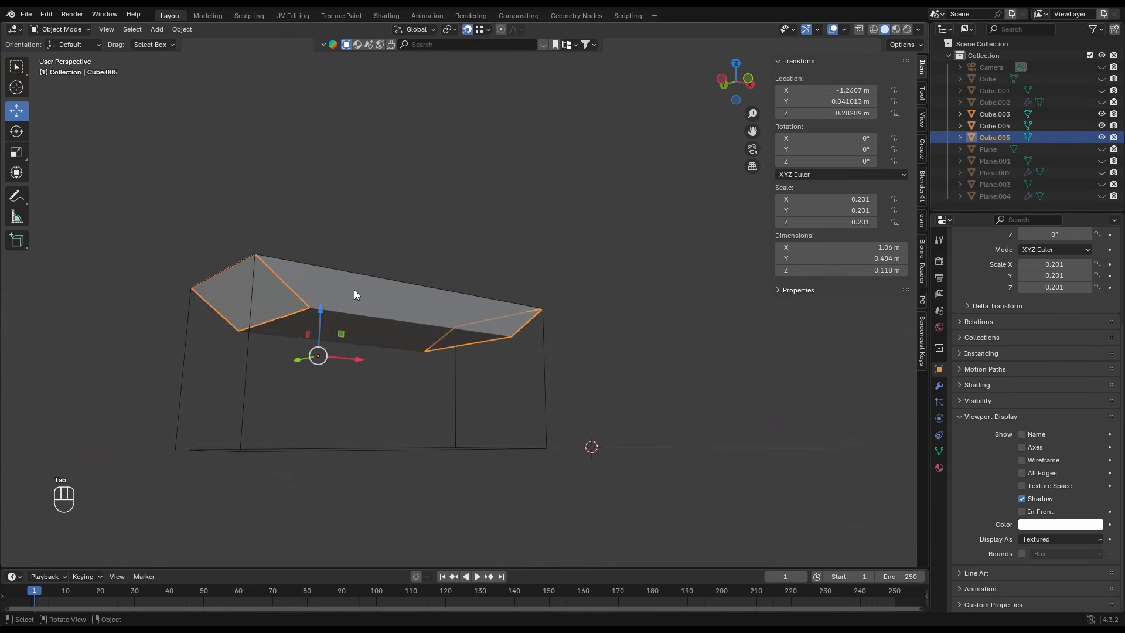
pyautogui.press('Tab')
pyautogui.click(277, 302)
pyautogui.moveTo(565, 352); pyautogui.dragTo(482, 348, button='middle')
pyautogui.keyDown('shift'); pyautogui.click(543, 283); pyautogui.keyUp('shift')
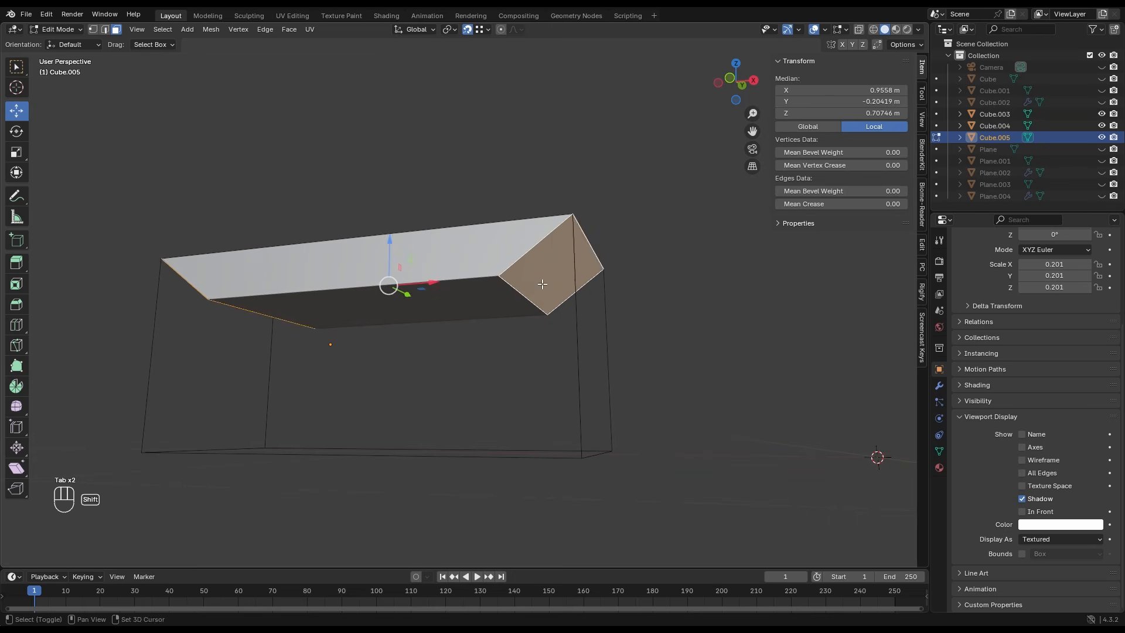
pyautogui.scroll(-2, 419, 324)
pyautogui.moveTo(420, 324); pyautogui.dragTo(474, 340, button='middle')
pyautogui.scroll(4, 468, 325)
pyautogui.press('e')
pyautogui.press('z')
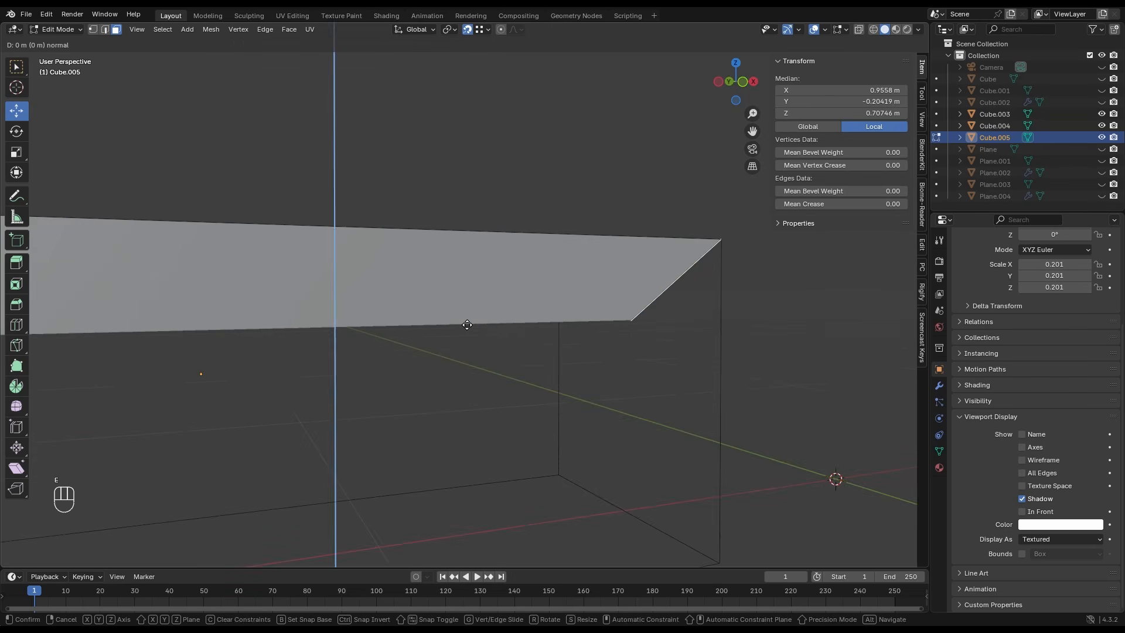
pyautogui.press('z')
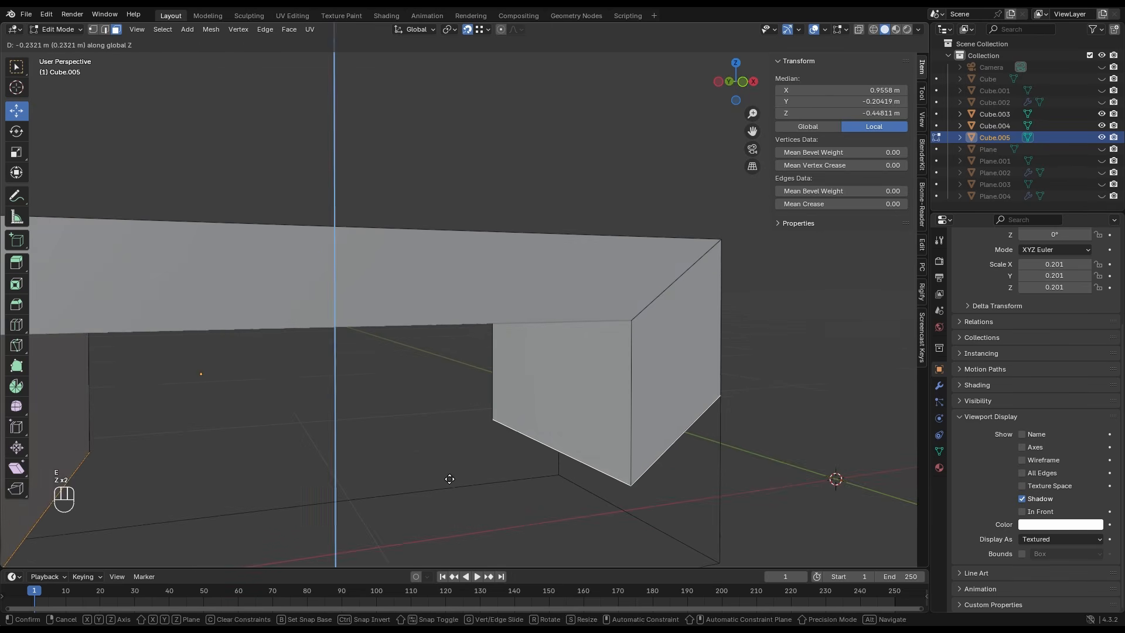
pyautogui.click(450, 476)
# - Flatten the bottom faces of both legs by scaling them to 0 along Z
pyautogui.scroll(-3, 460, 418)
pyautogui.press('s')
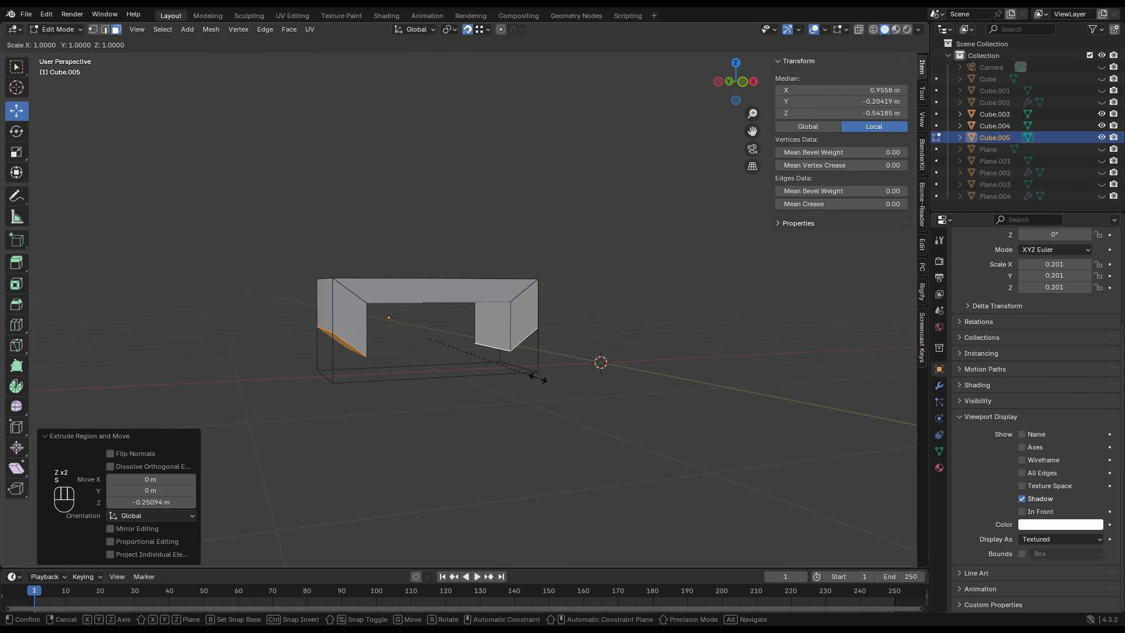
pyautogui.press('z')
pyautogui.press('0')
pyautogui.click(538, 379)
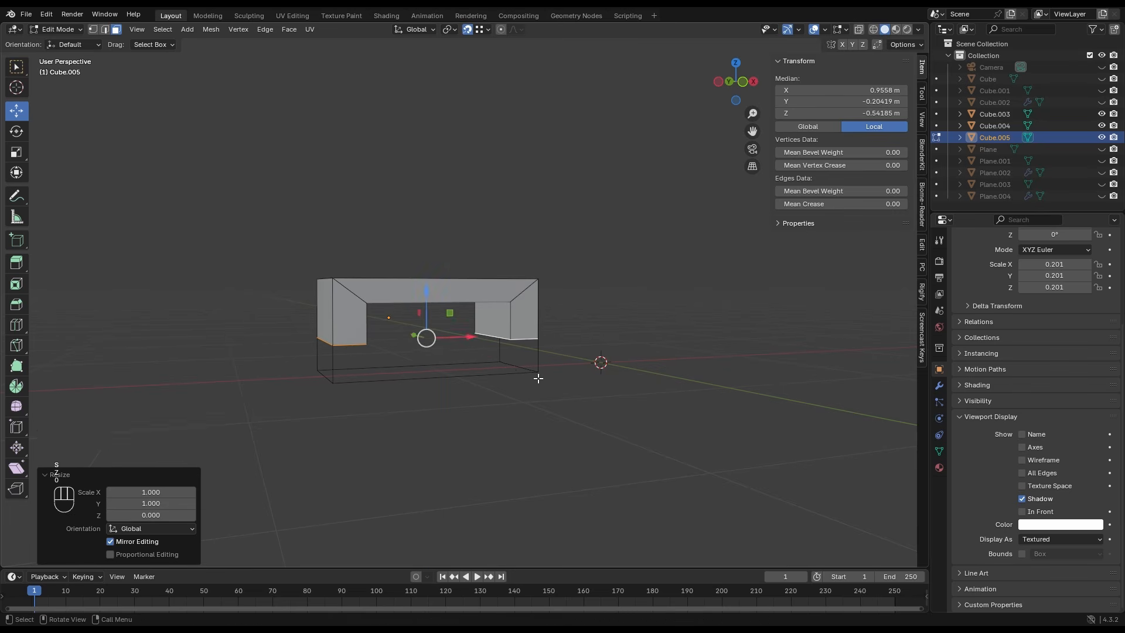
# - Lower the legs' bottom faces about 0.174 m to the base of the wire box and return to Object Mode
pyautogui.scroll(2, 368, 401)
pyautogui.keyDown('shift'); pyautogui.moveTo(398, 425); pyautogui.dragTo(408, 407, button='middle'); pyautogui.keyUp('shift')
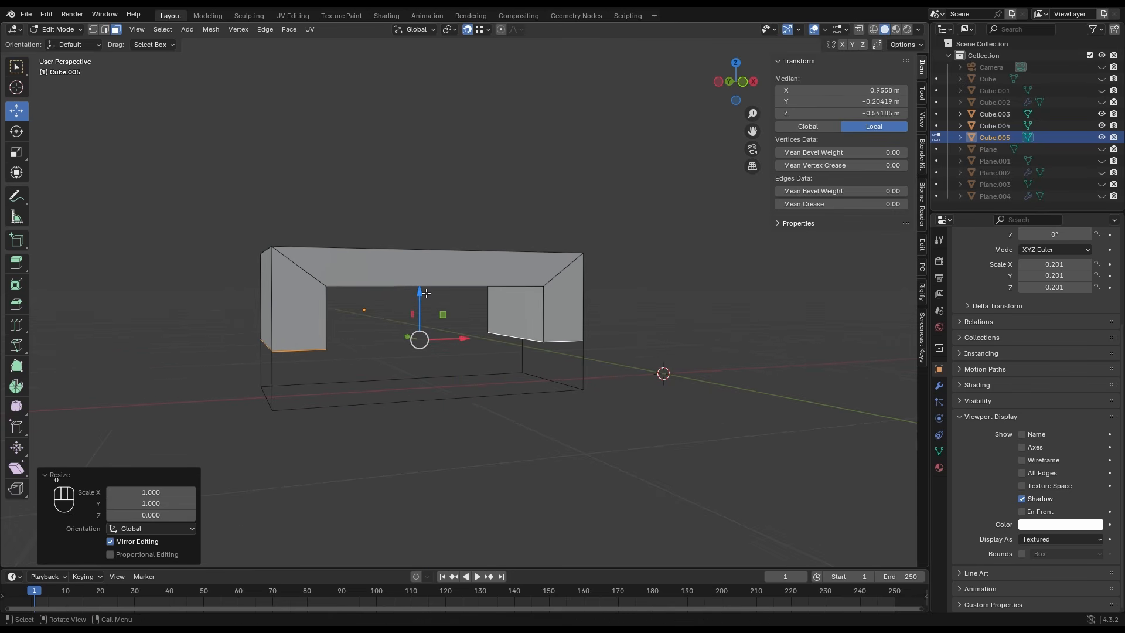
pyautogui.moveTo(422, 294); pyautogui.dragTo(421, 338)
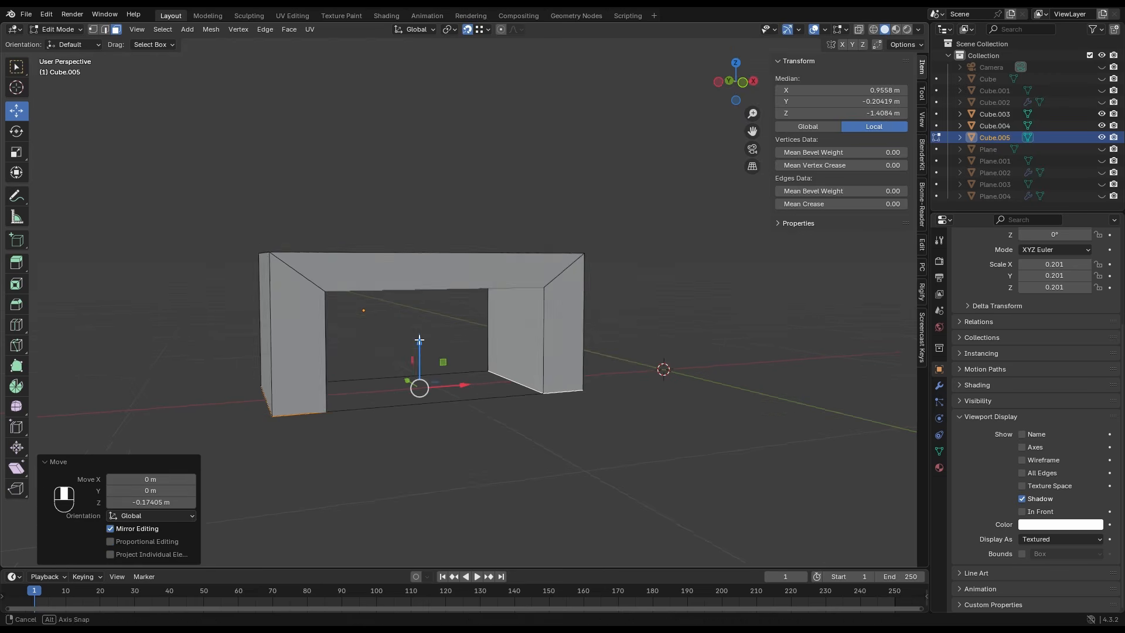
pyautogui.moveTo(420, 339); pyautogui.dragTo(414, 366, button='middle')
pyautogui.press('Tab')
# - Apply location, rotation and scale to the sloped tabletop slab and set its origin to its geometry
pyautogui.scroll(1, 428, 304)
pyautogui.click(430, 300)
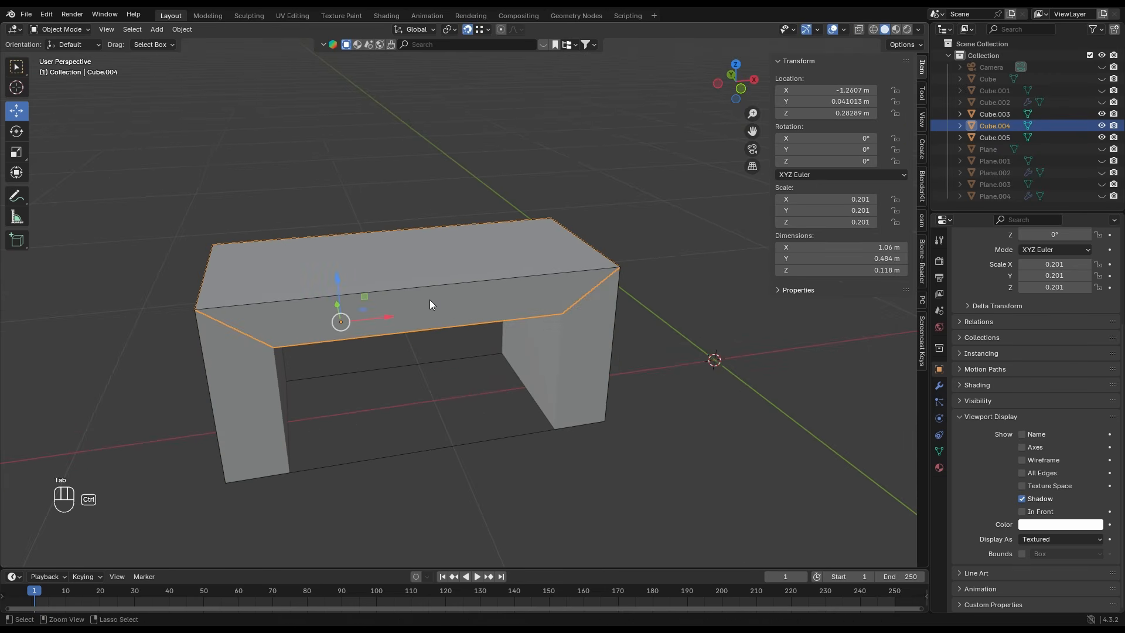
pyautogui.hotkey('ctrl', 'a')
pyautogui.click(430, 300)
pyautogui.rightClick(430, 300)
pyautogui.moveTo(430, 300)
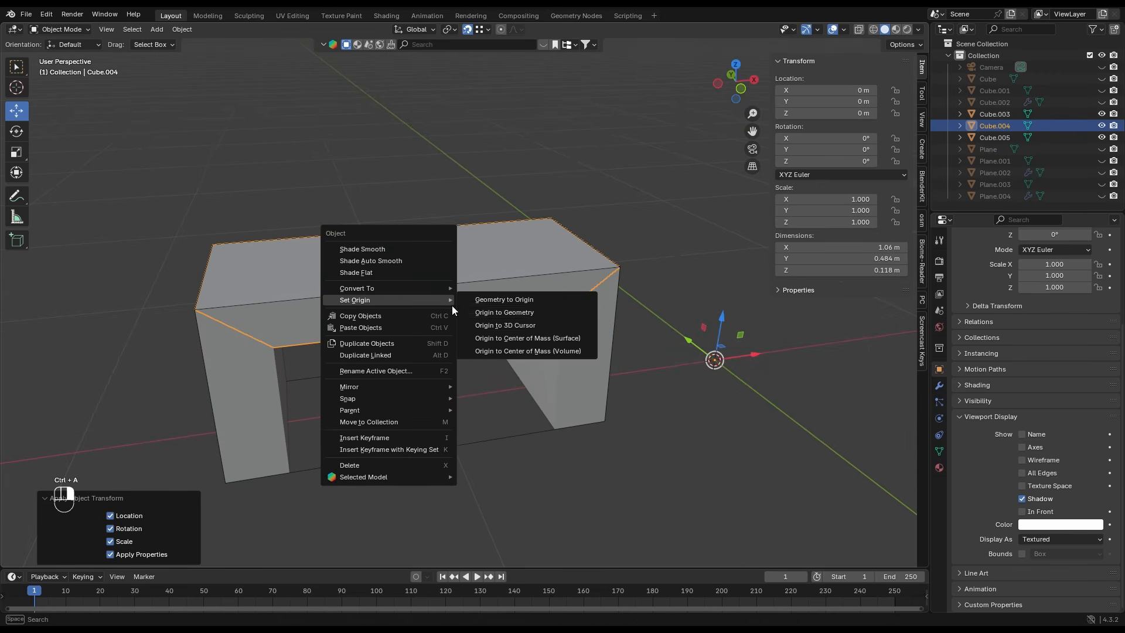
pyautogui.click(503, 312)
# - Apply all transforms to the legs object and set its origin to its geometry
pyautogui.click(560, 340)
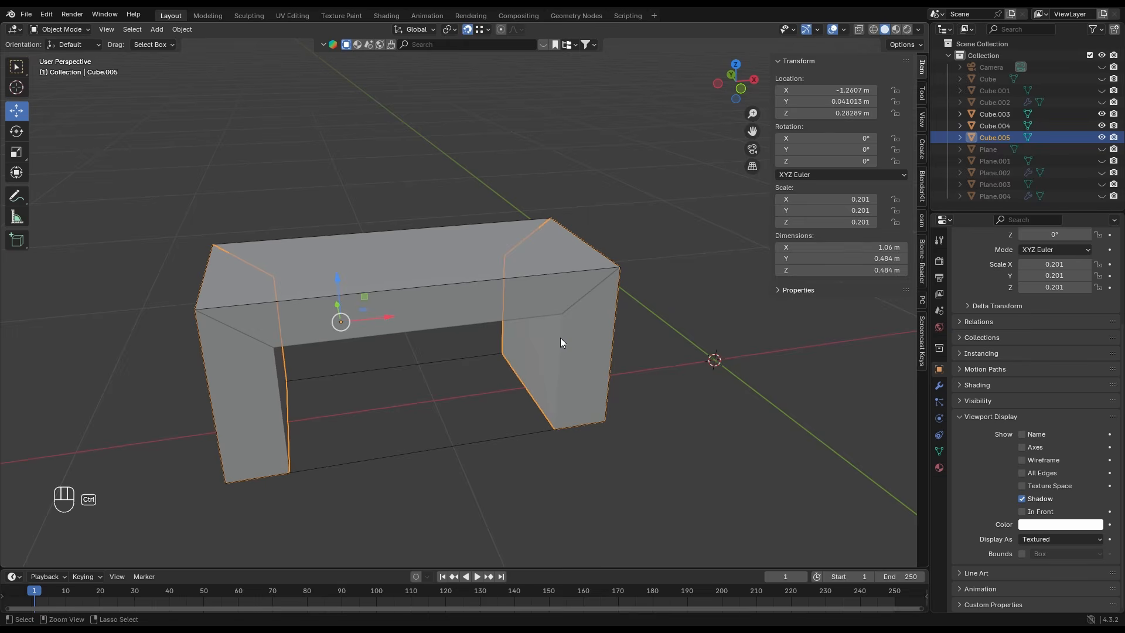
pyautogui.hotkey('ctrl', 'a')
pyautogui.click(560, 342)
pyautogui.rightClick(560, 342)
pyautogui.click(592, 348)
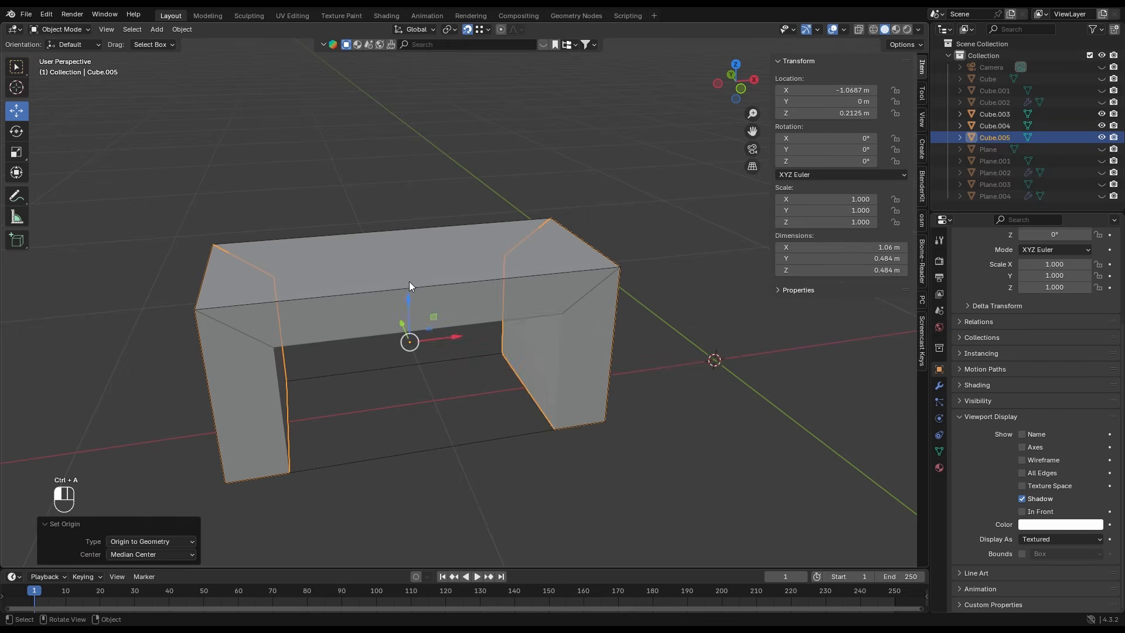
# - Add a Bevel modifier to the tabletop with 3 segments and an amount of 0.01 m
pyautogui.click(409, 283)
pyautogui.click(939, 386)
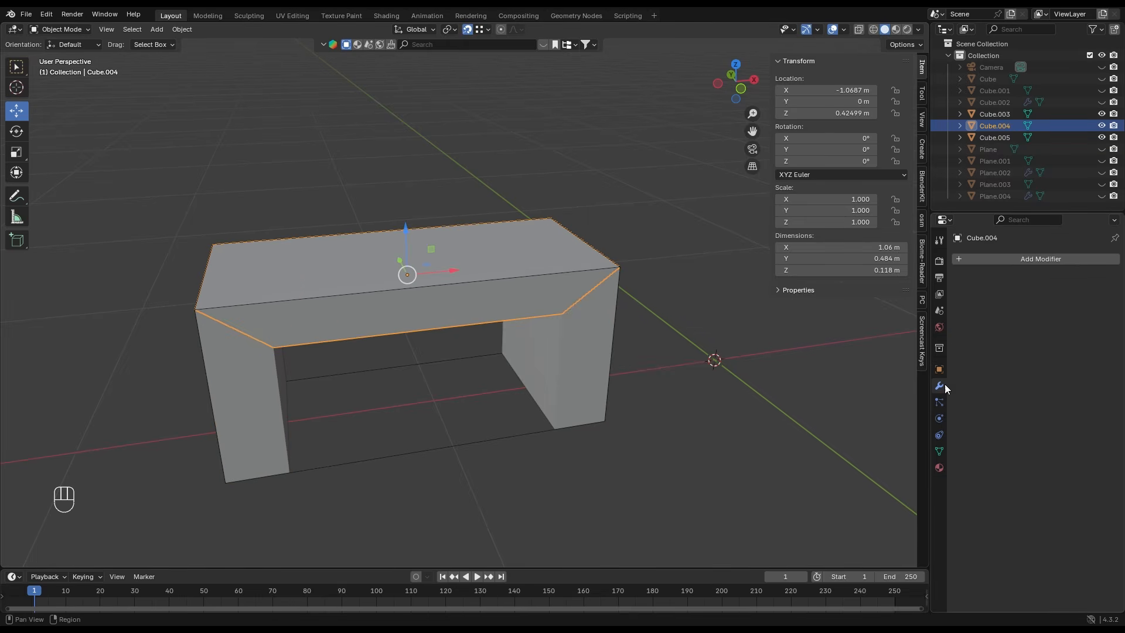
pyautogui.click(1007, 260)
pyautogui.moveTo(1006, 261)
pyautogui.click(850, 272)
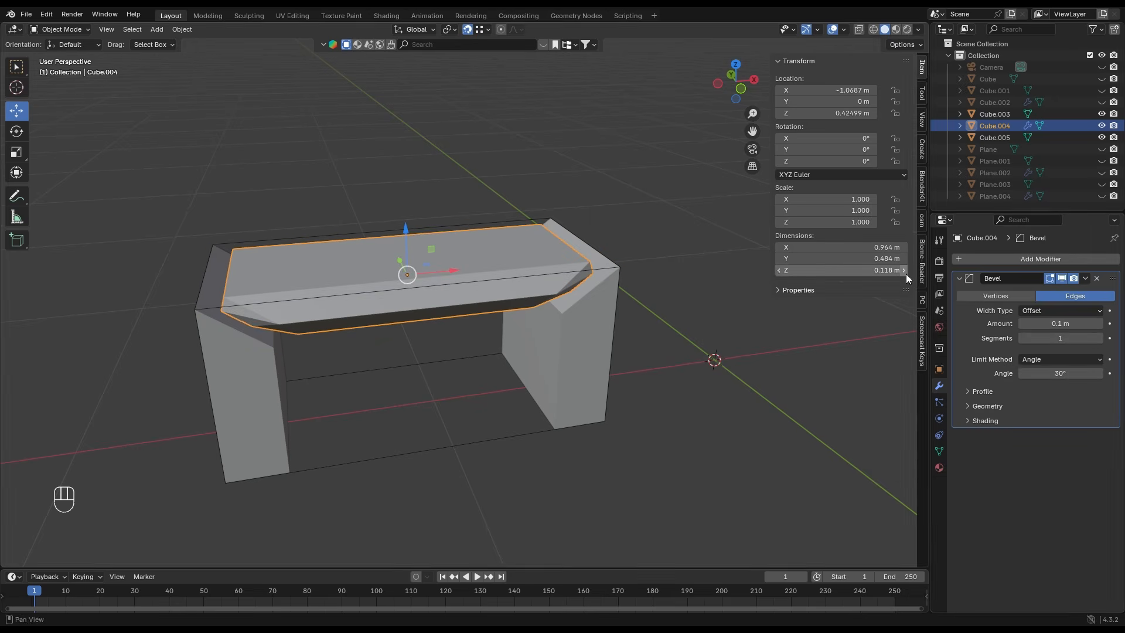
pyautogui.click(1099, 339)
pyautogui.click(1100, 339)
pyautogui.click(1049, 327)
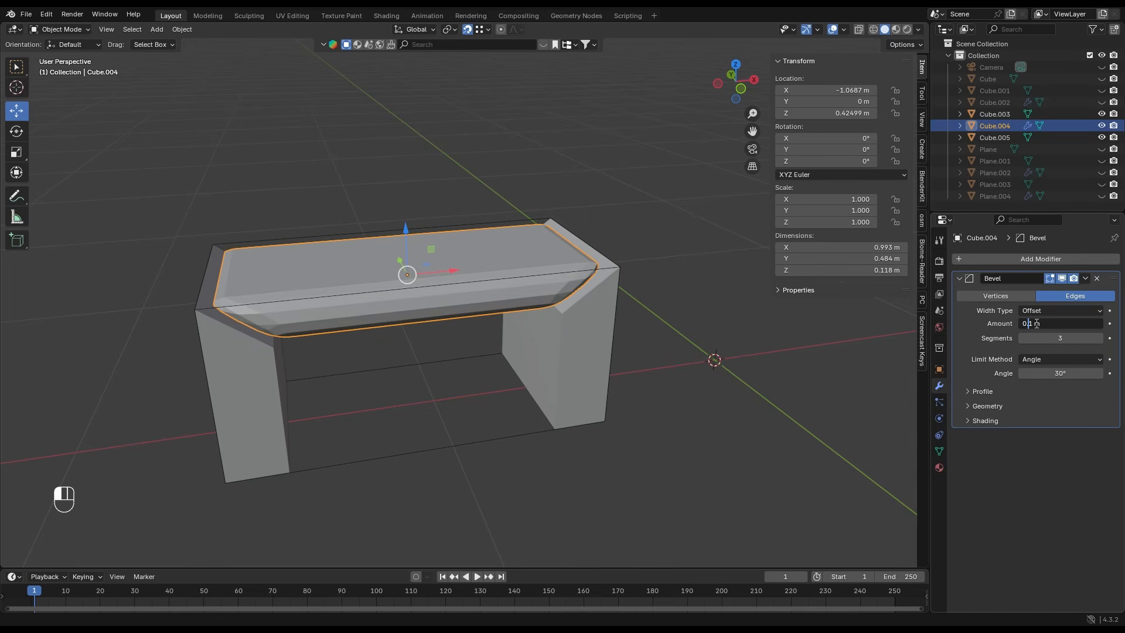
pyautogui.press('Return')
# - Copy the tabletop's modifiers to the legs object and deselect everything
pyautogui.click(599, 349)
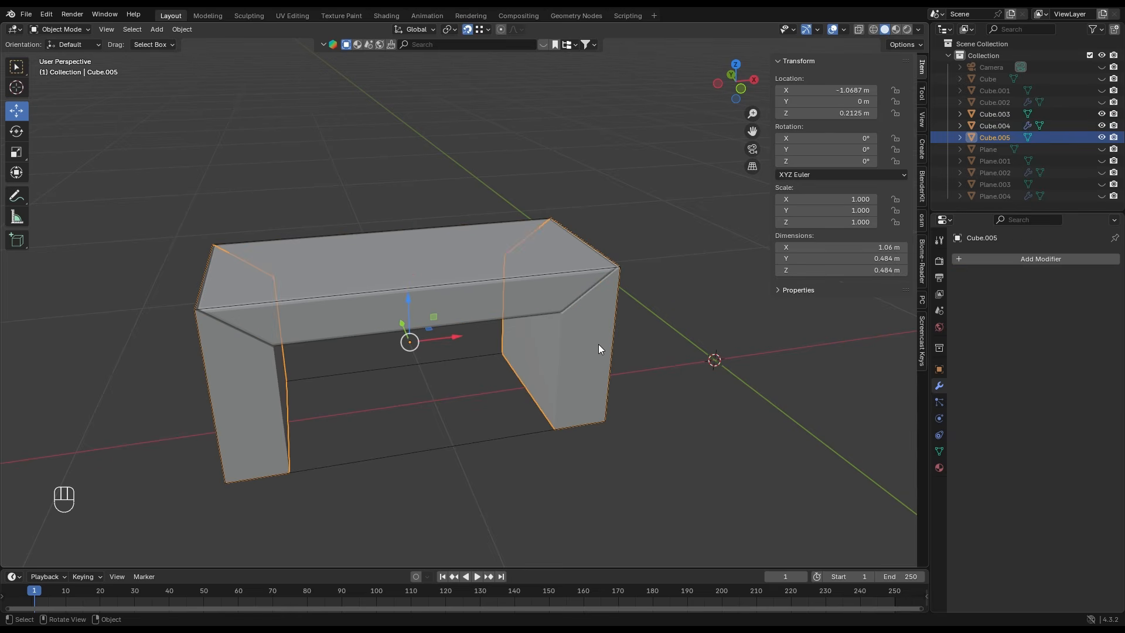
pyautogui.keyDown('shift'); pyautogui.click(529, 301); pyautogui.keyUp('shift')
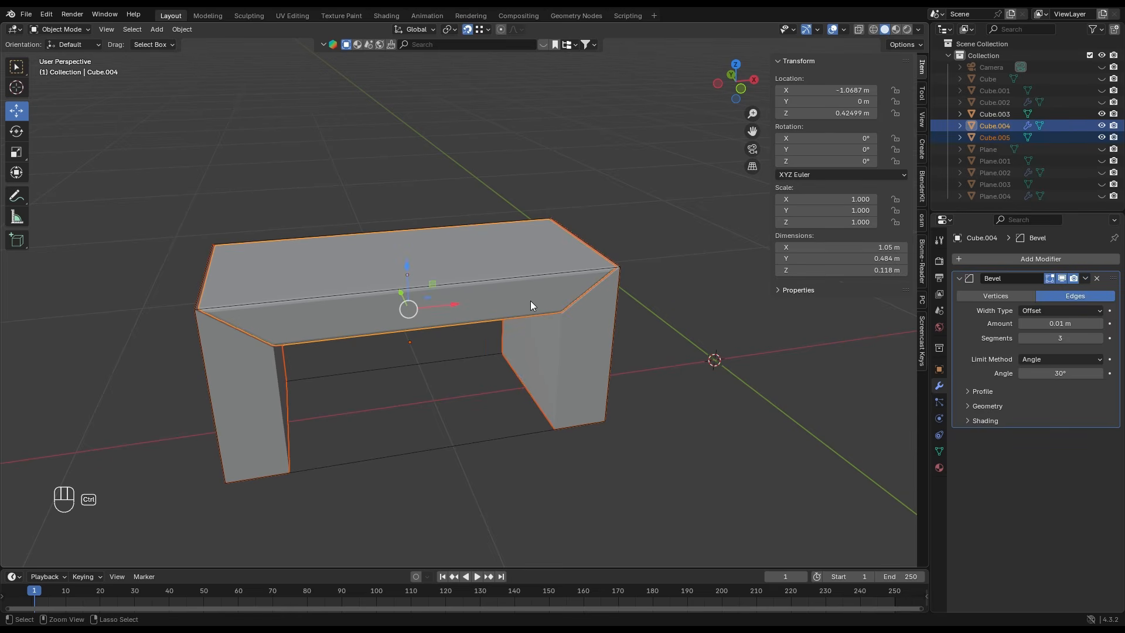
pyautogui.hotkey('ctrl', 'l')
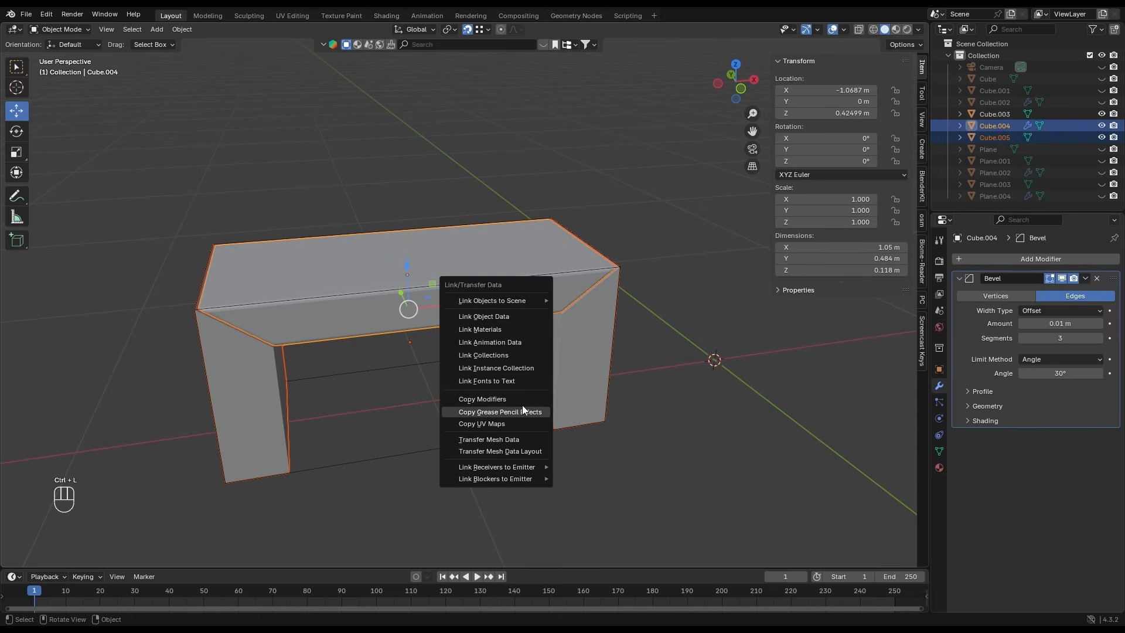
pyautogui.click(520, 401)
pyautogui.click(504, 458)
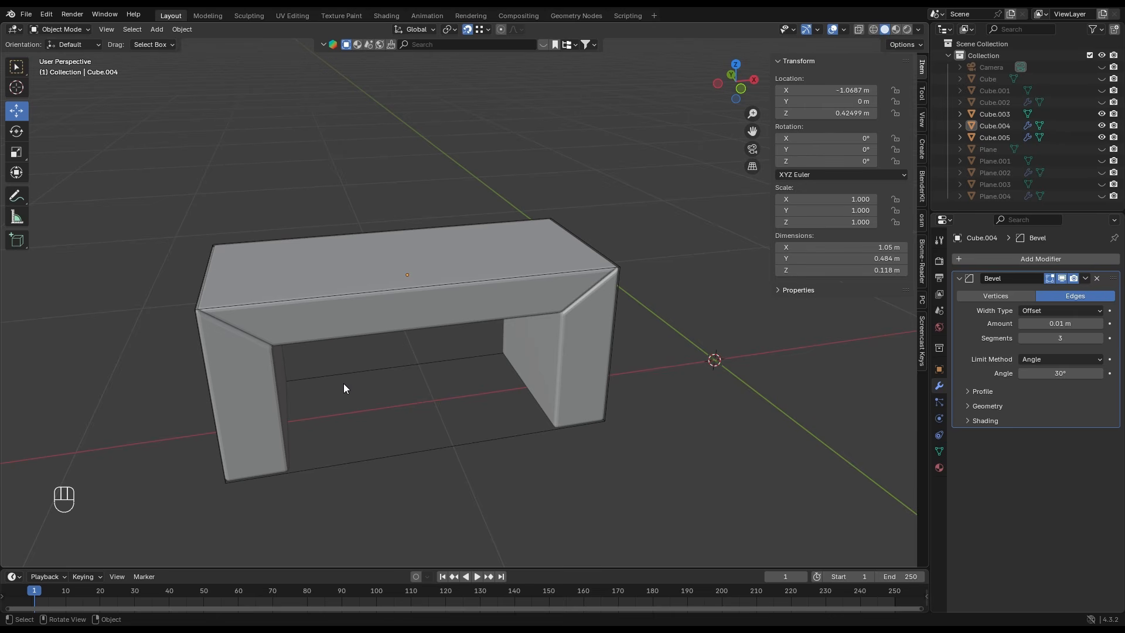
# - Delete the wire box that served as the table's size guide
pyautogui.moveTo(354, 370); pyautogui.dragTo(449, 404, button='middle')
pyautogui.click(450, 408)
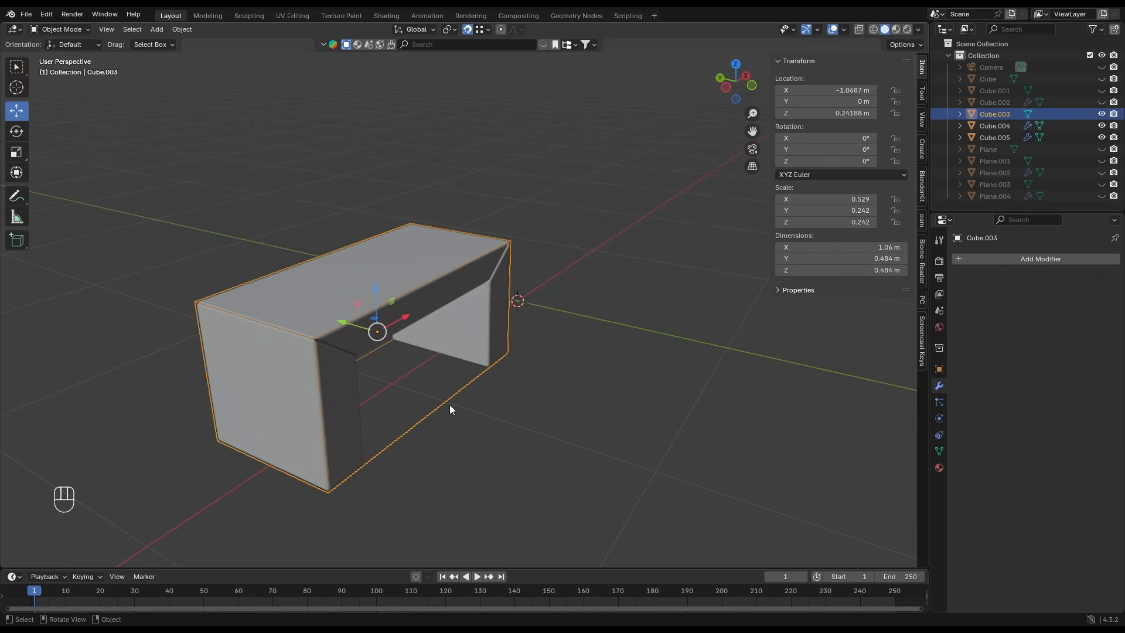
pyautogui.press('Delete')
# - Unhide all hidden room objects and look at the scene through the camera
pyautogui.scroll(-2, 444, 398)
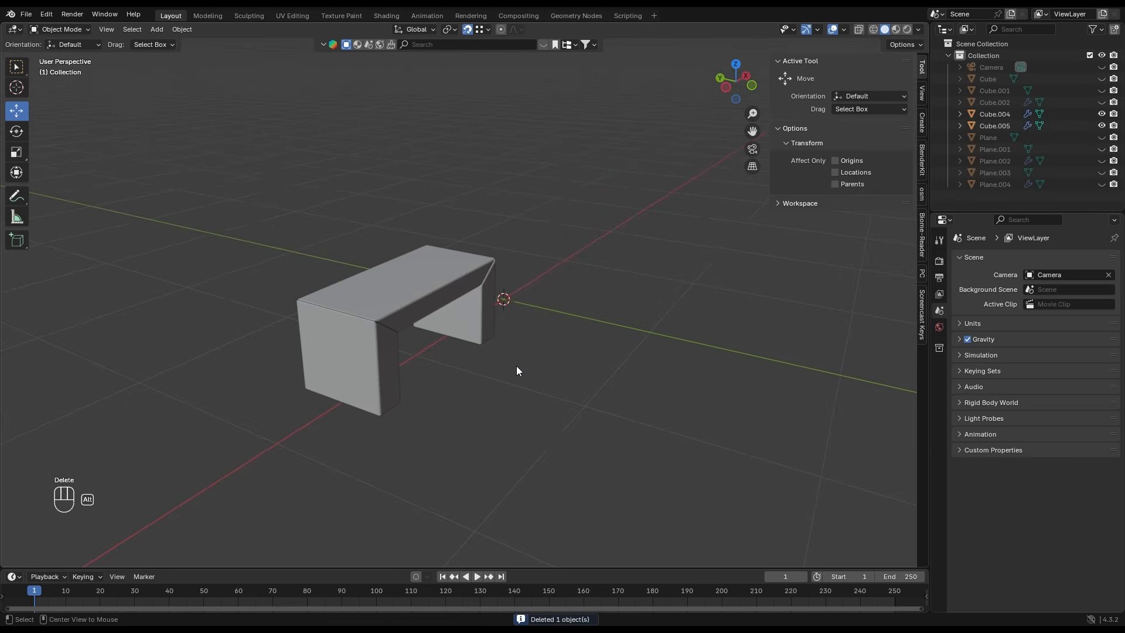
pyautogui.hotkey('alt', 'h')
pyautogui.moveTo(519, 361); pyautogui.dragTo(418, 340, button='middle')
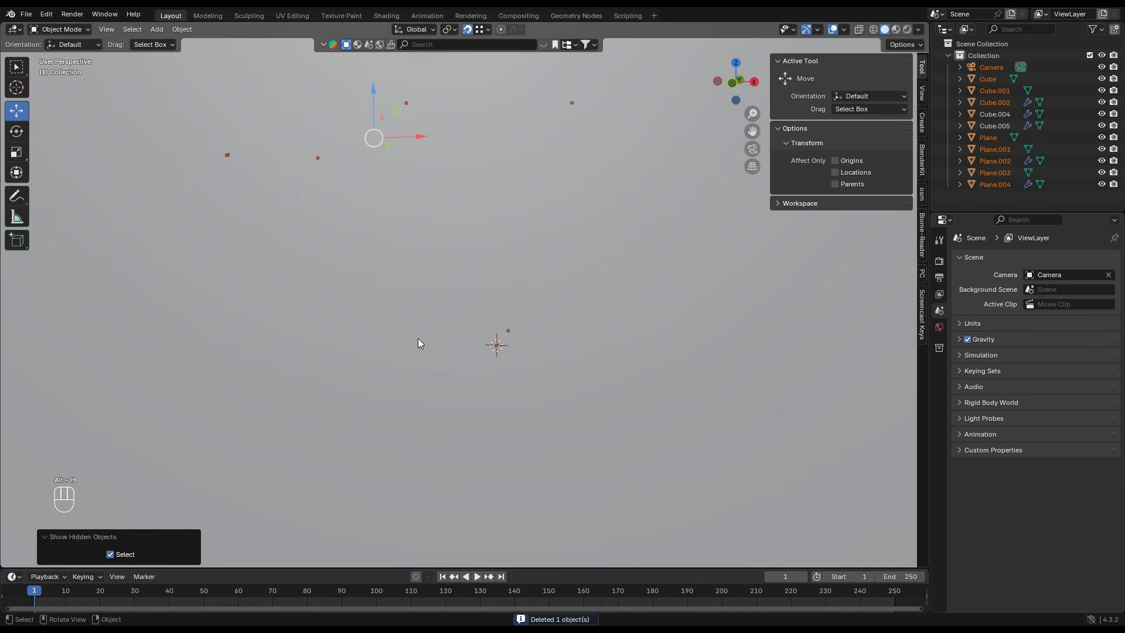
pyautogui.press('KP_0')
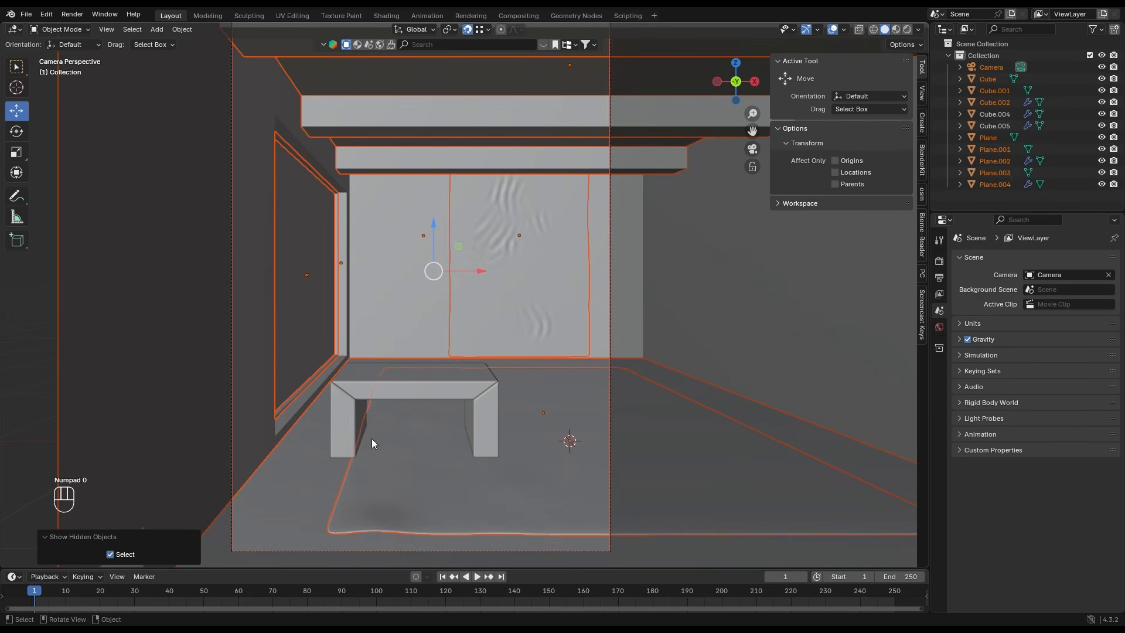
# - Select the tabletop and legs together and move them in top view into the room's far corner beside the window wall
pyautogui.click(389, 398)
pyautogui.keyDown('shift'); pyautogui.click(367, 419); pyautogui.keyUp('shift')
pyautogui.moveTo(489, 410); pyautogui.dragTo(635, 144, button='middle')
pyautogui.click(736, 62)
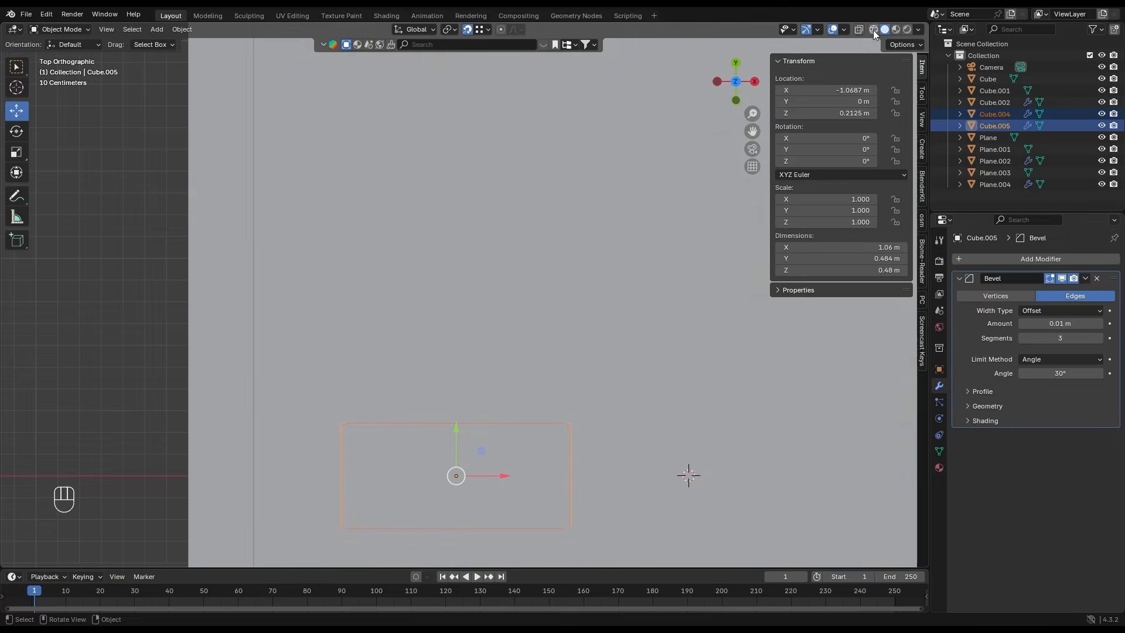
pyautogui.click(873, 29)
pyautogui.keyDown('shift'); pyautogui.moveTo(416, 237); pyautogui.dragTo(416, 306, button='middle'); pyautogui.keyUp('shift')
pyautogui.scroll(1, 472, 401)
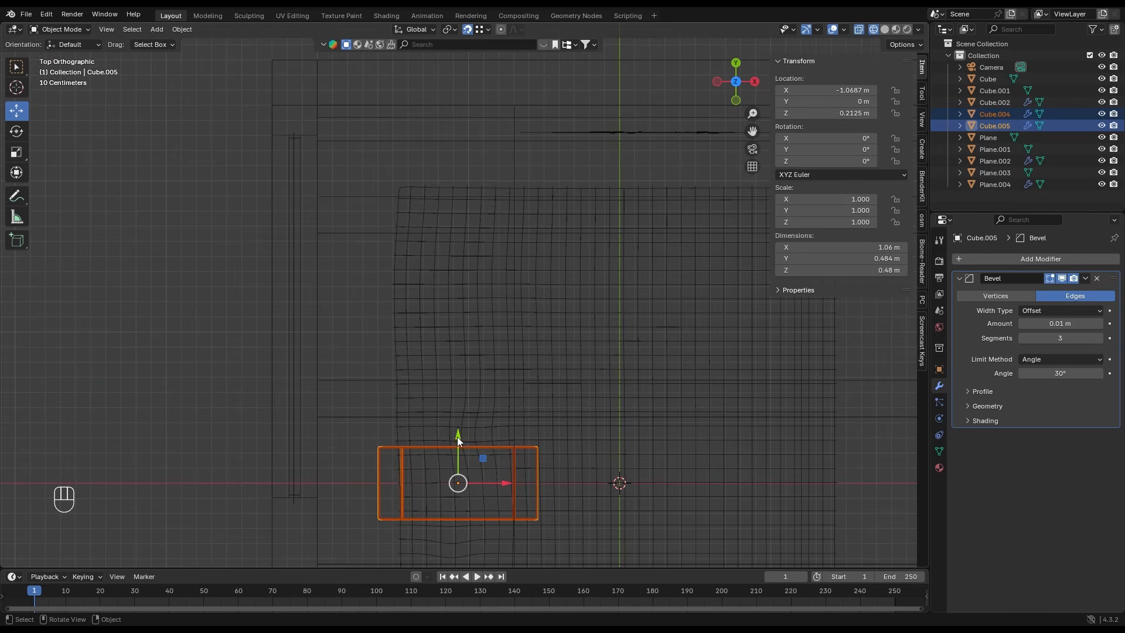
pyautogui.moveTo(458, 439); pyautogui.dragTo(322, 111)
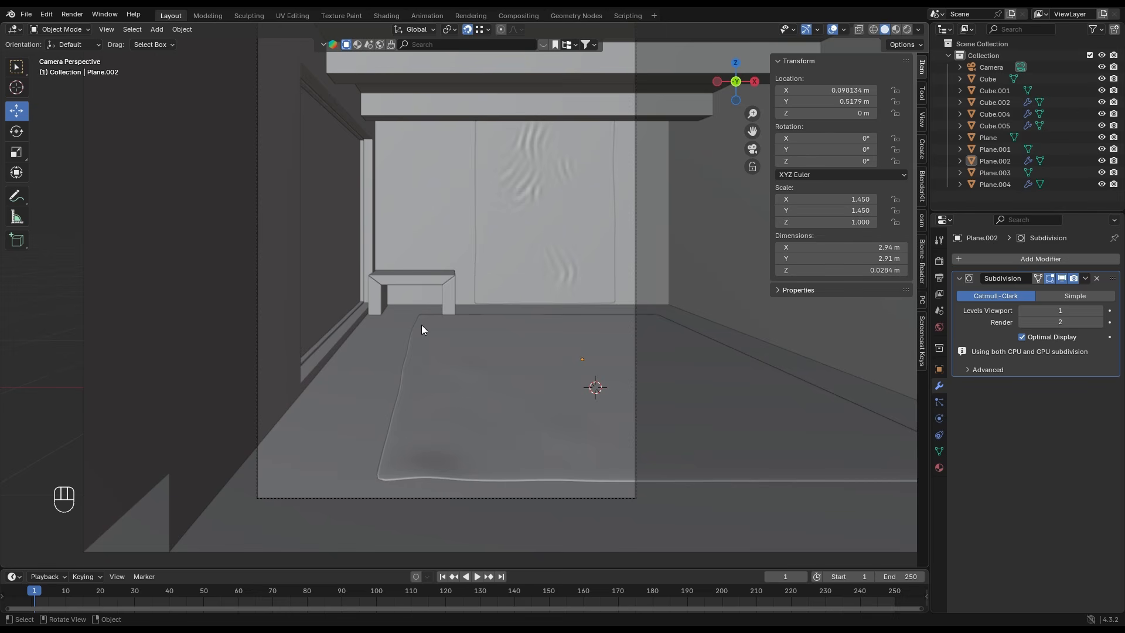
pyautogui.keyDown('shift'); pyautogui.moveTo(421, 325); pyautogui.dragTo(436, 290, button='middle'); pyautogui.keyUp('shift')
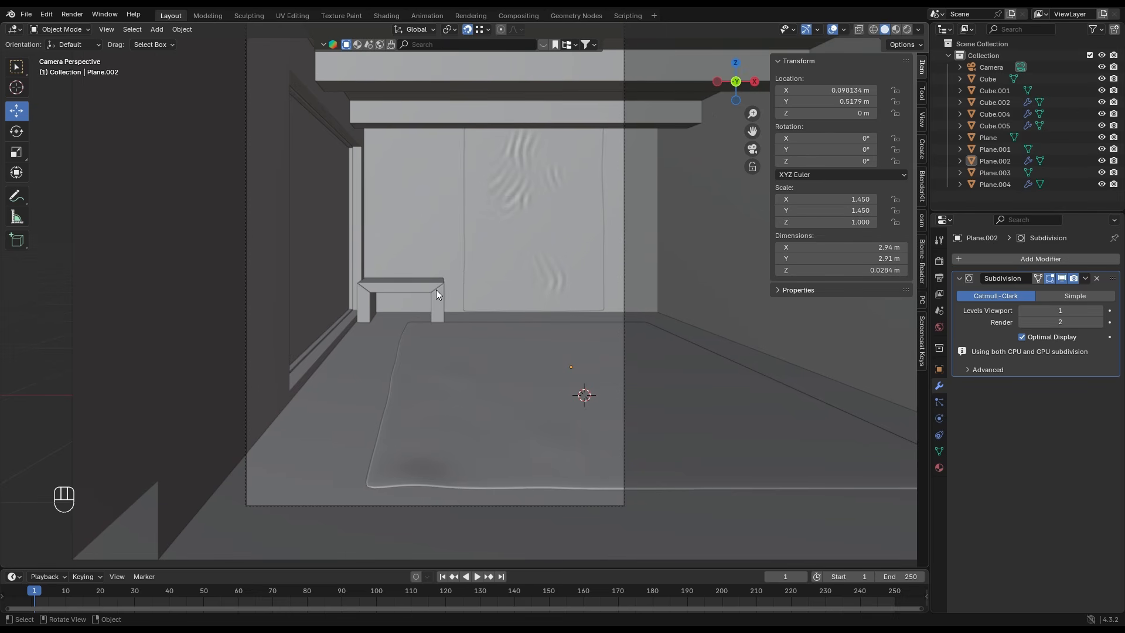
# - Import the model file containing two armchairs into the scene
pyautogui.click(26, 14)
pyautogui.moveTo(58, 181)
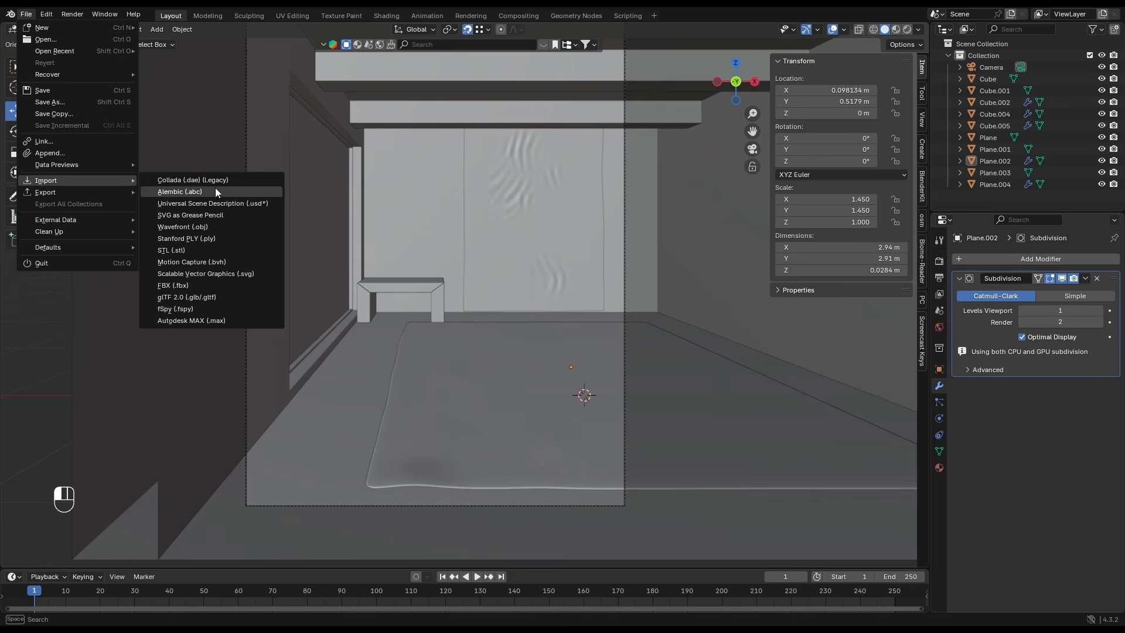
pyautogui.click(214, 276)
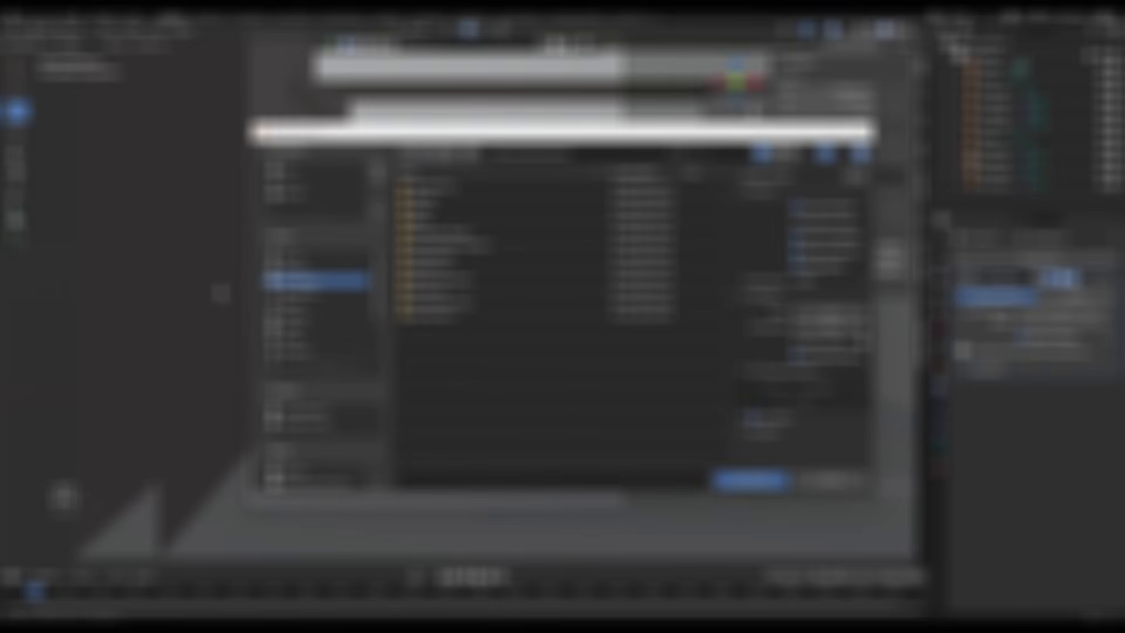
pyautogui.click(299, 304)
pyautogui.click(299, 293)
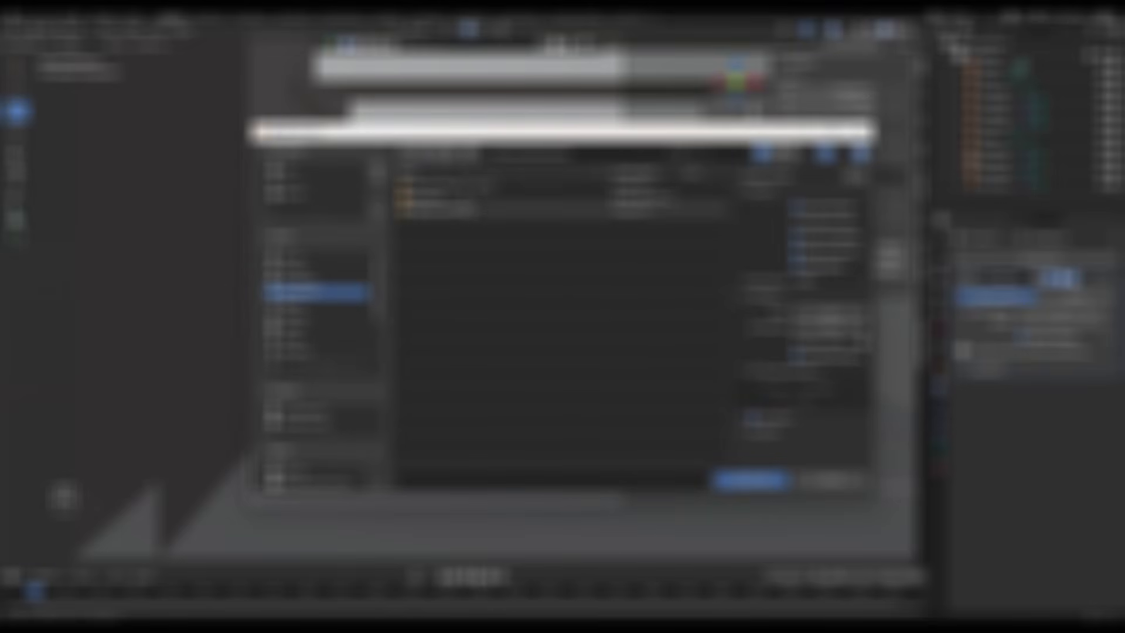
pyautogui.doubleClick(461, 186)
pyautogui.click(460, 185)
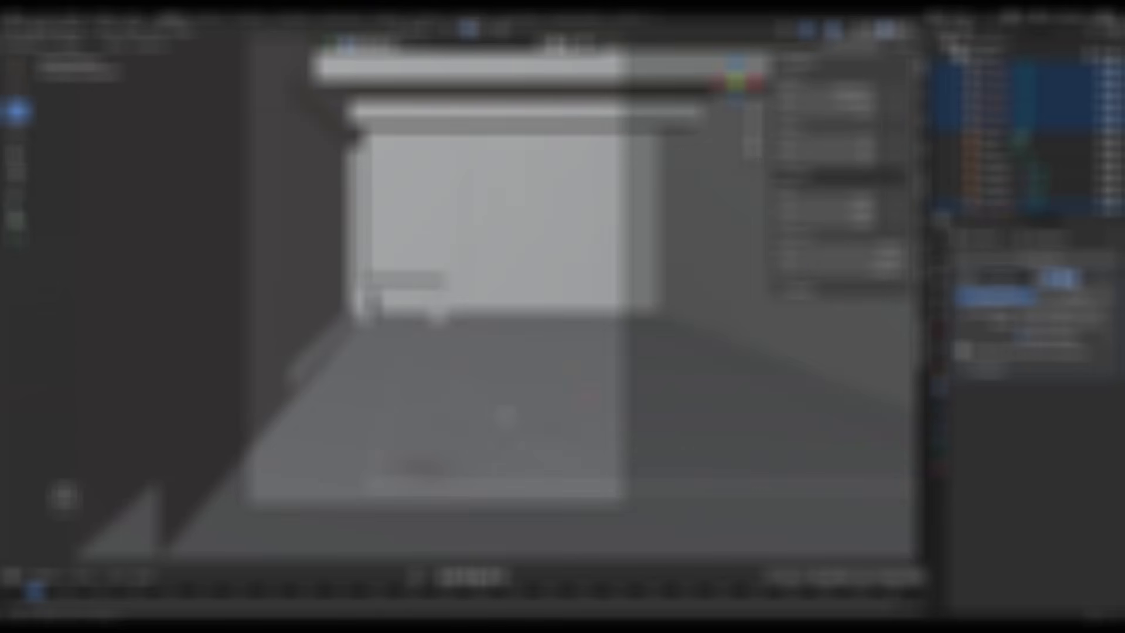
# - Delete the parts of the imported chair nearer to the room, keeping the other chair
pyautogui.moveTo(490, 452); pyautogui.dragTo(377, 320)
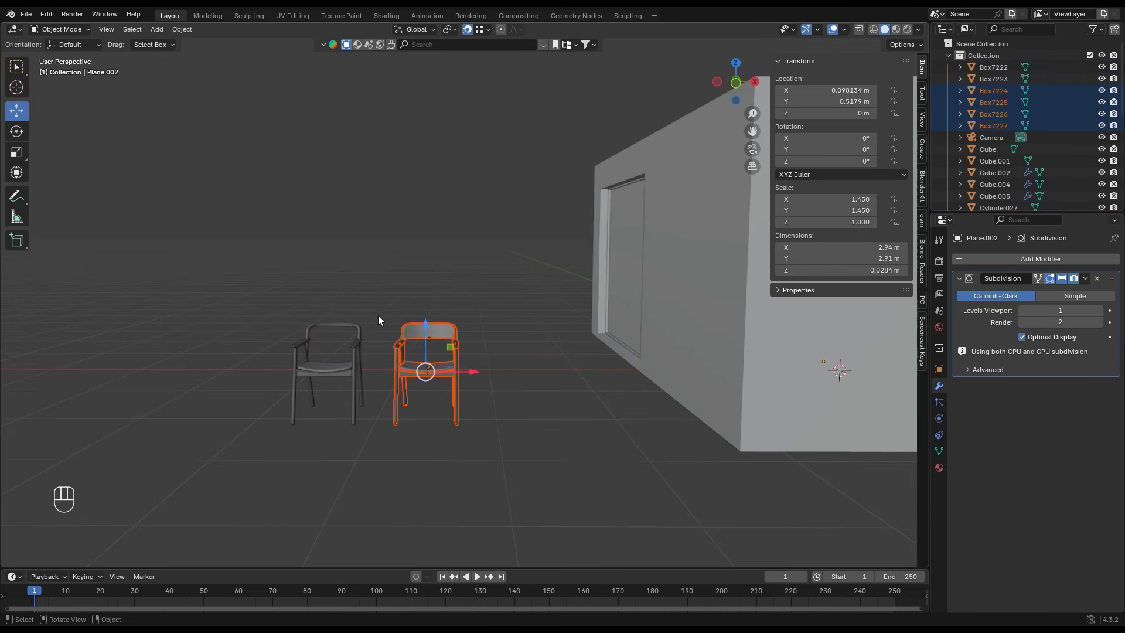
pyautogui.press('Delete')
# - Select the whole remaining chair and move it in top view into the room, onto the far half of the floor sheet
pyautogui.moveTo(254, 267); pyautogui.dragTo(410, 437)
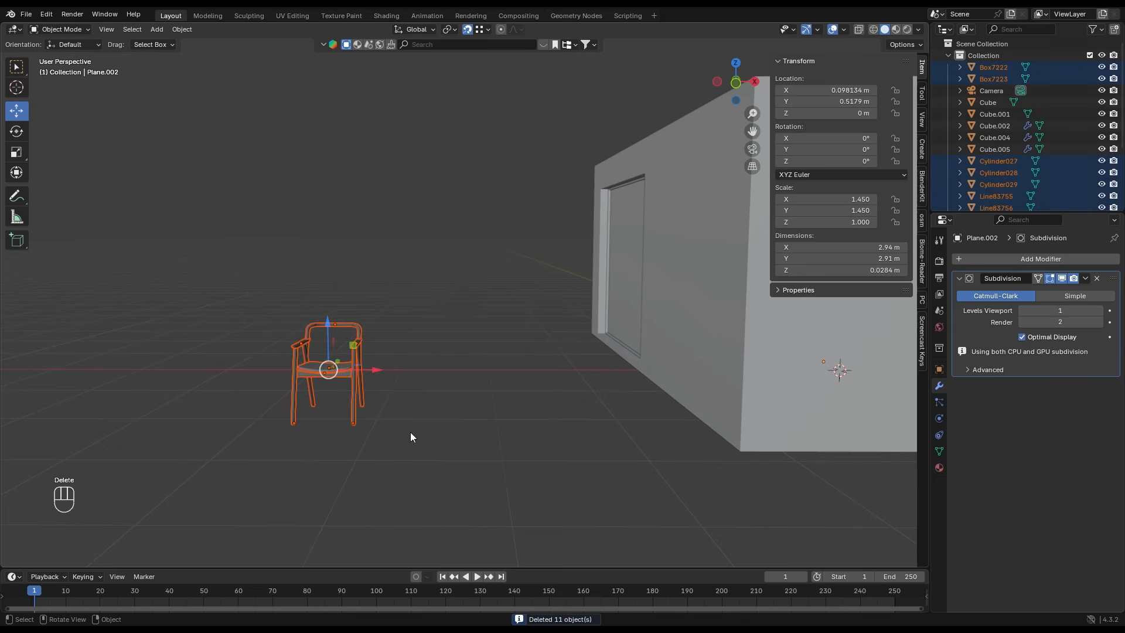
pyautogui.click(736, 62)
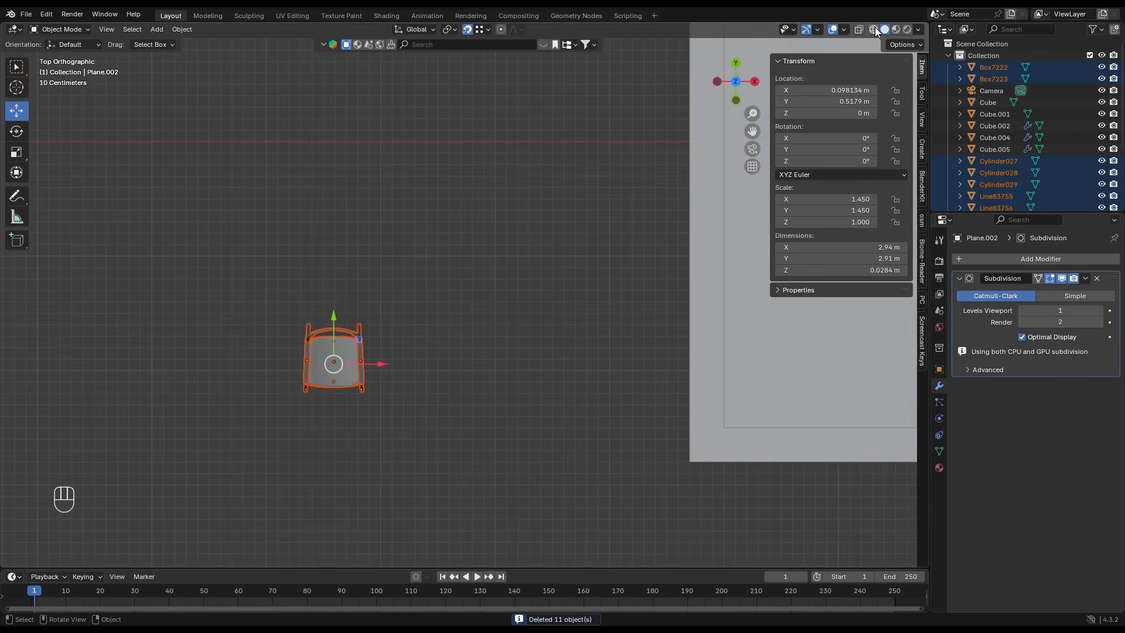
pyautogui.keyDown('shift'); pyautogui.moveTo(515, 299); pyautogui.dragTo(225, 400, button='middle'); pyautogui.keyUp('shift')
pyautogui.scroll(-4, 332, 349)
pyautogui.scroll(1, 210, 393)
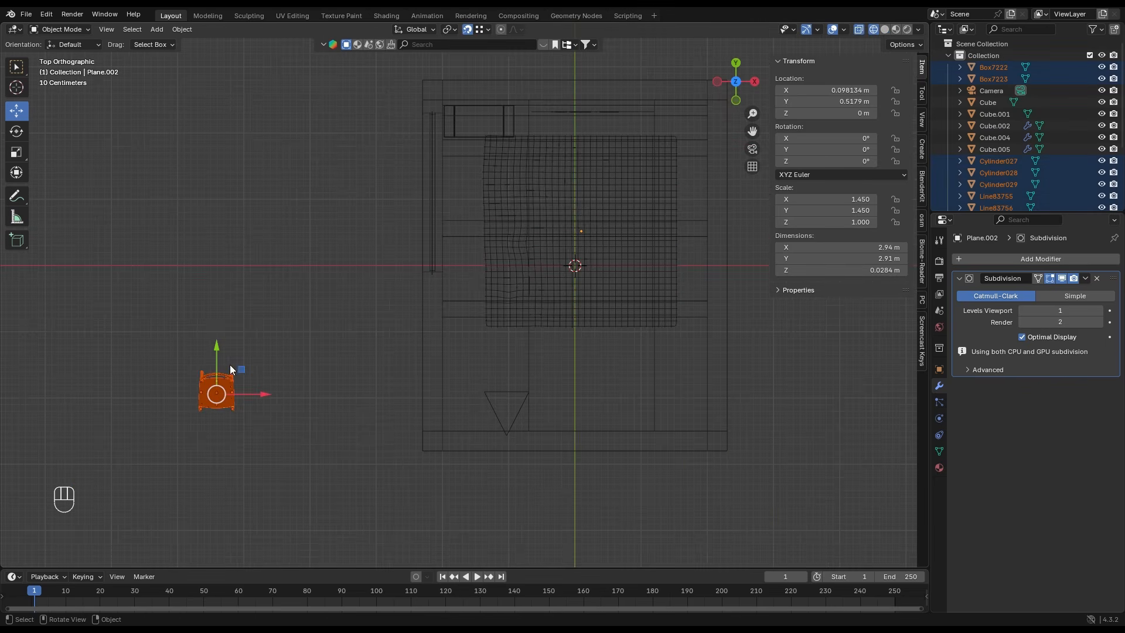
pyautogui.moveTo(240, 369); pyautogui.dragTo(557, 167)
pyautogui.scroll(5, 551, 189)
pyautogui.keyDown('shift'); pyautogui.moveTo(675, 146); pyautogui.dragTo(456, 336, button='middle'); pyautogui.keyUp('shift')
pyautogui.moveTo(438, 200); pyautogui.dragTo(470, 210)
# - Rotate the chair about -55.5° around global Z and shift it about 0.013 m along X
pyautogui.press('r')
pyautogui.press('z')
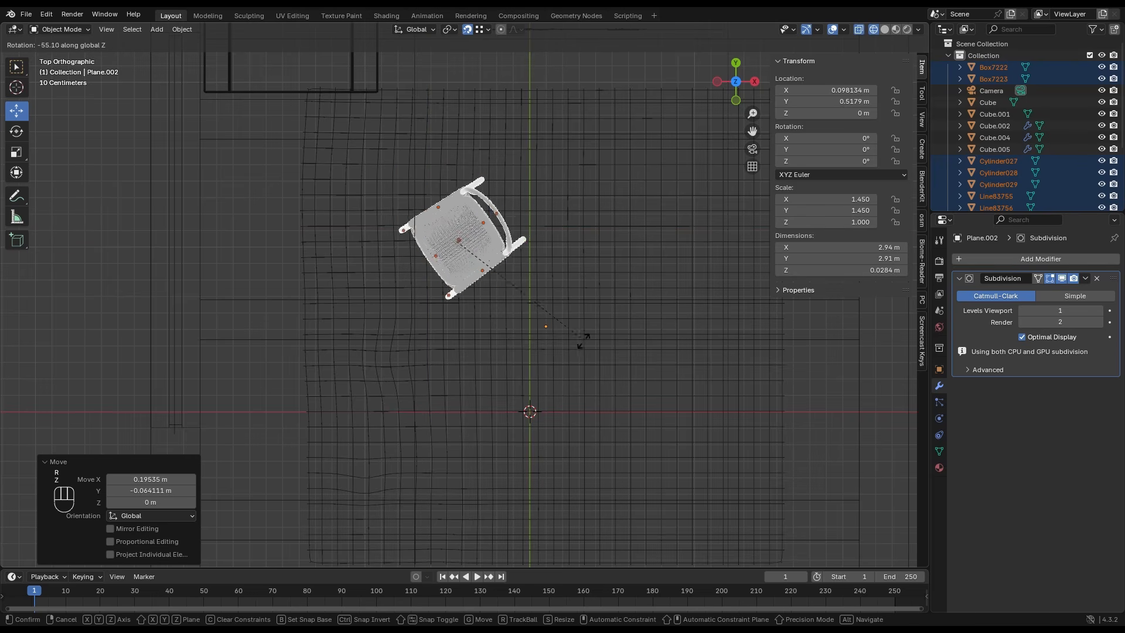
pyautogui.click(582, 339)
pyautogui.press('KP_0')
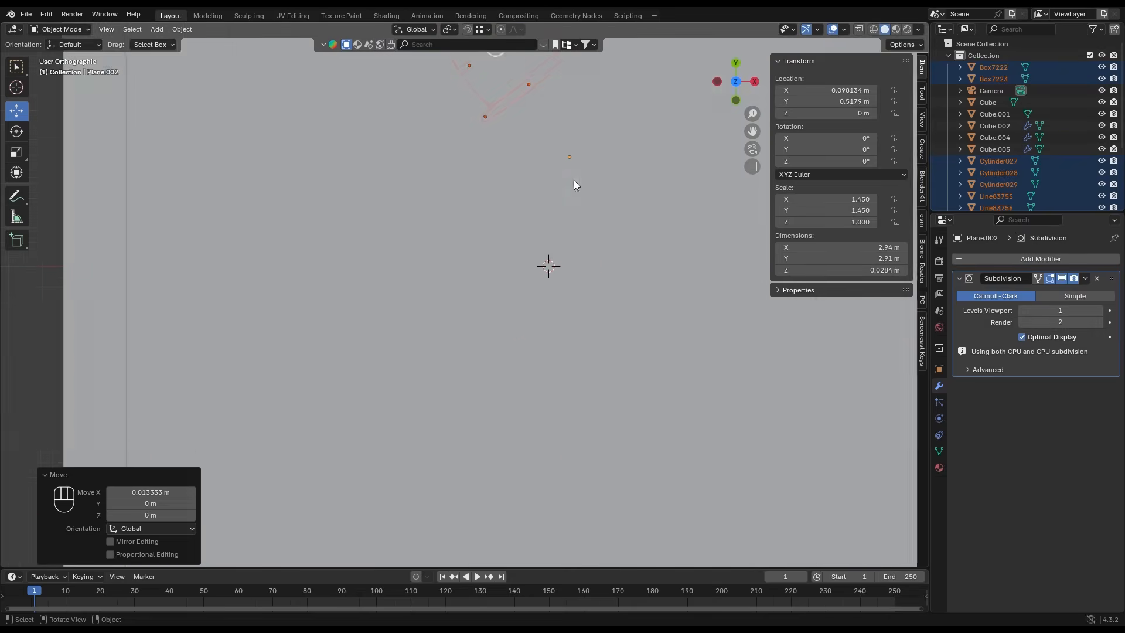
pyautogui.scroll(-5, 507, 252)
pyautogui.hotkey('shift', 'z')
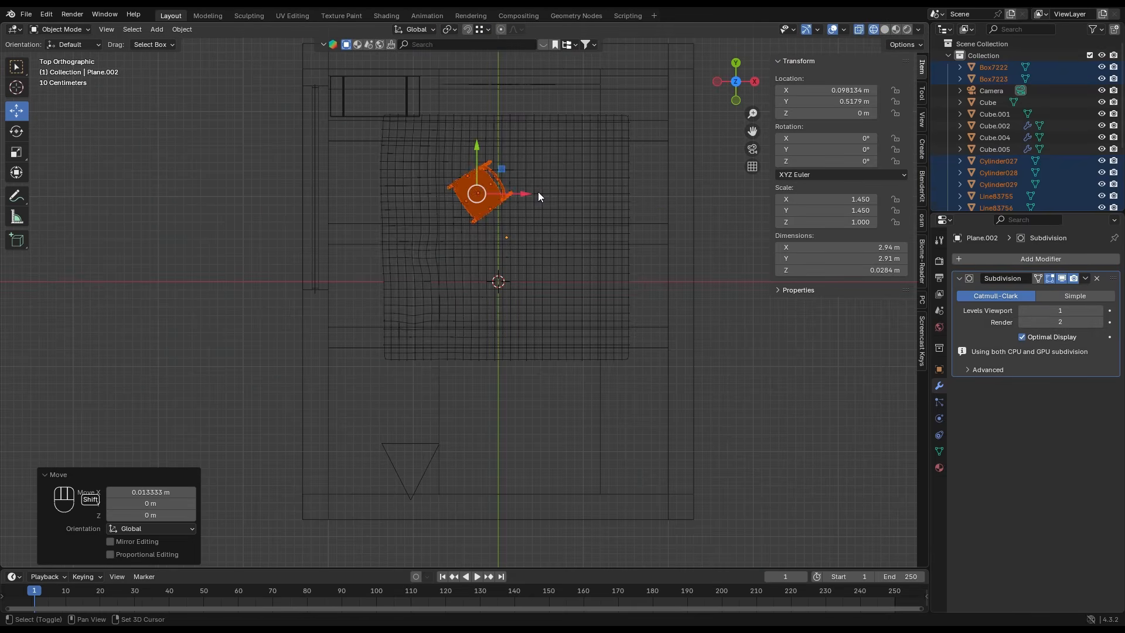
# - Duplicate the chair and place the copy about -0.951 m along global Y
pyautogui.hotkey('shift', 'd')
pyautogui.press('y')
pyautogui.click(553, 267)
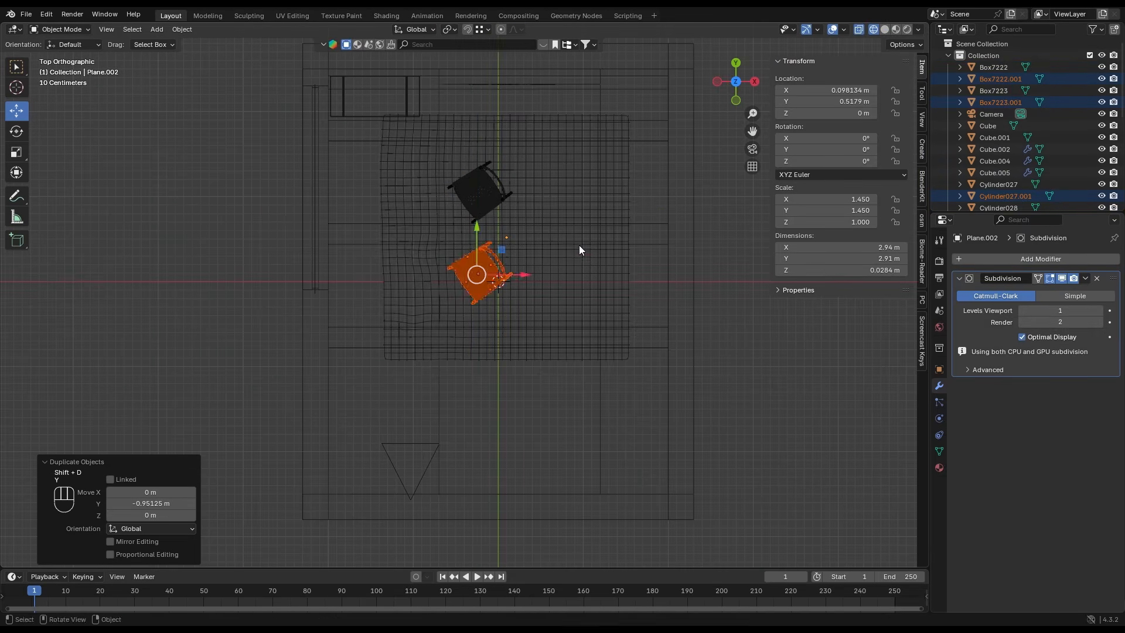
# - Rotate the duplicated chair around global Z and shift it about 0.014 m along Y
pyautogui.press('r')
pyautogui.press('z')
pyautogui.press('KP_0')
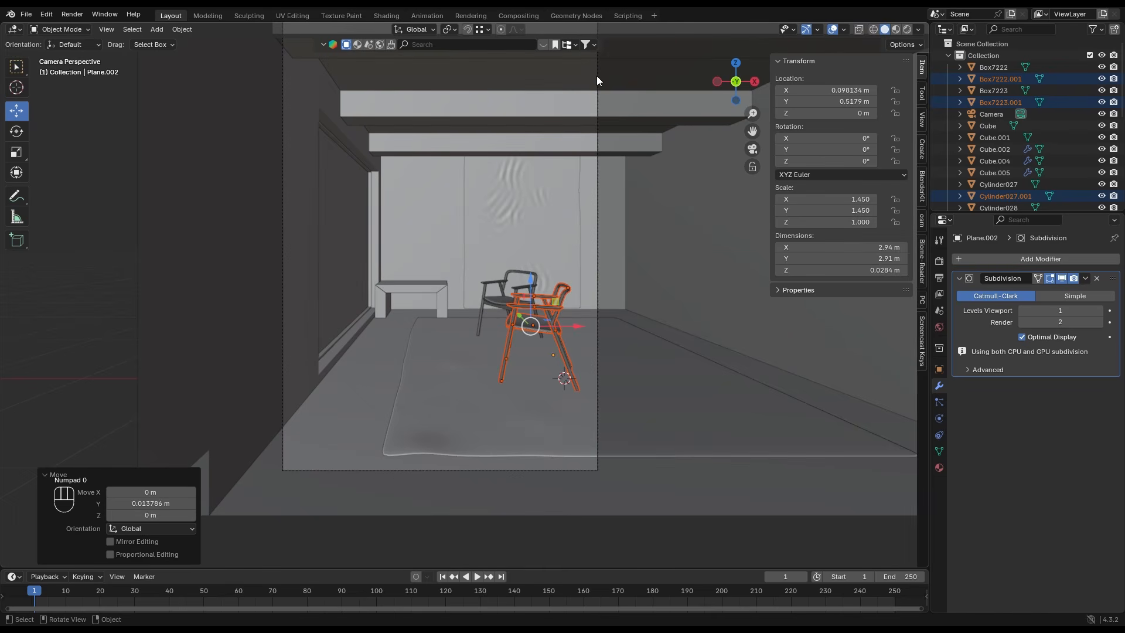
# - Select the camera and reposition it to about X -1.18 m, Y -2.39 m, Z 0.934 m
pyautogui.click(597, 76)
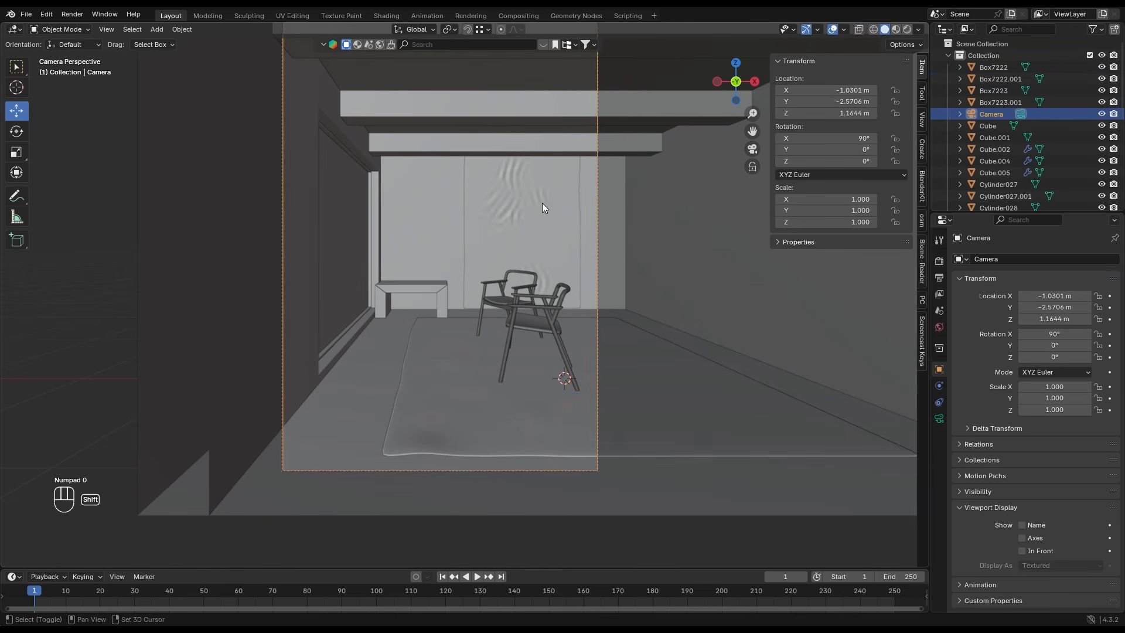
pyautogui.keyDown('shift'); pyautogui.moveTo(543, 202); pyautogui.dragTo(575, 234, button='middle'); pyautogui.keyUp('shift')
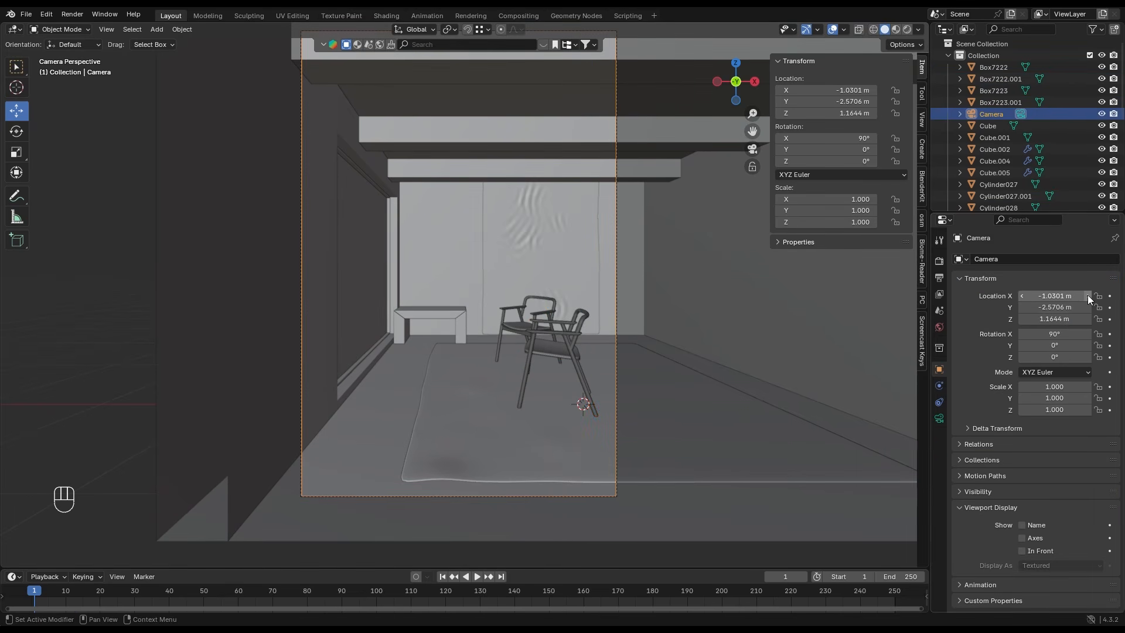
pyautogui.moveTo(1055, 307)
pyautogui.mouseDown()
pyautogui.moveTo(1073, 307)
pyautogui.moveTo(1015, 318)
pyautogui.moveTo(1047, 307)
pyautogui.moveTo(1014, 307)
pyautogui.moveTo(1066, 307)
pyautogui.moveTo(1055, 296)
pyautogui.mouseUp()
pyautogui.scroll(-2, 604, 346)
pyautogui.scroll(2, 603, 350)
pyautogui.click(1067, 306)
pyautogui.click(1067, 298)
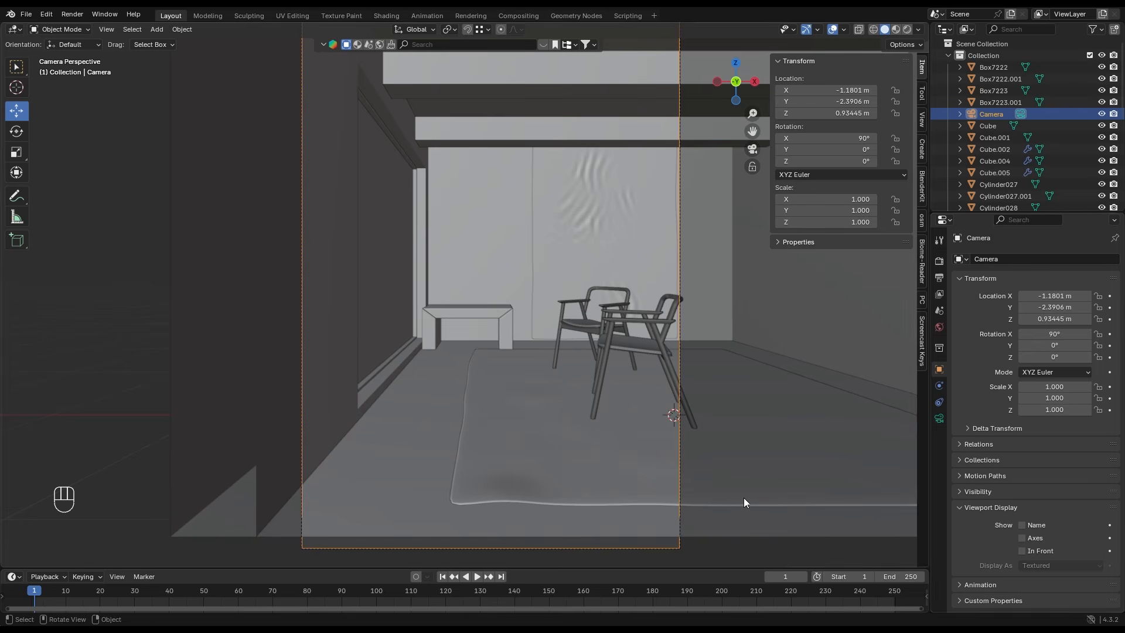
# - Set the camera's Clip Start to 1.1 m
pyautogui.click(939, 419)
pyautogui.click(1024, 378)
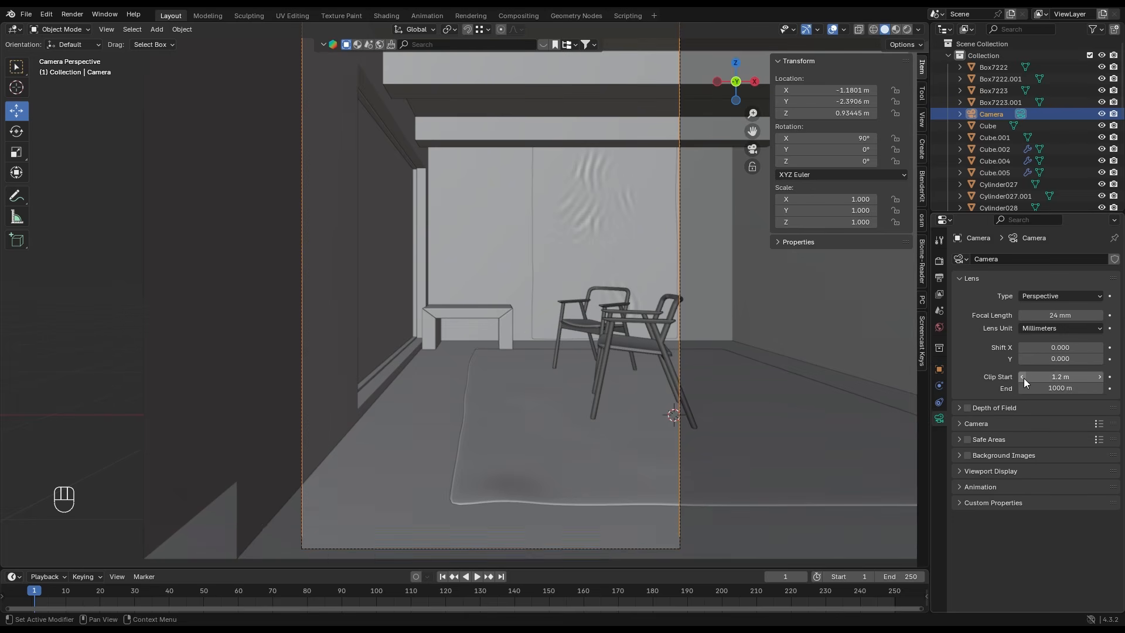
pyautogui.click(1025, 377)
pyautogui.scroll(-2, 502, 389)
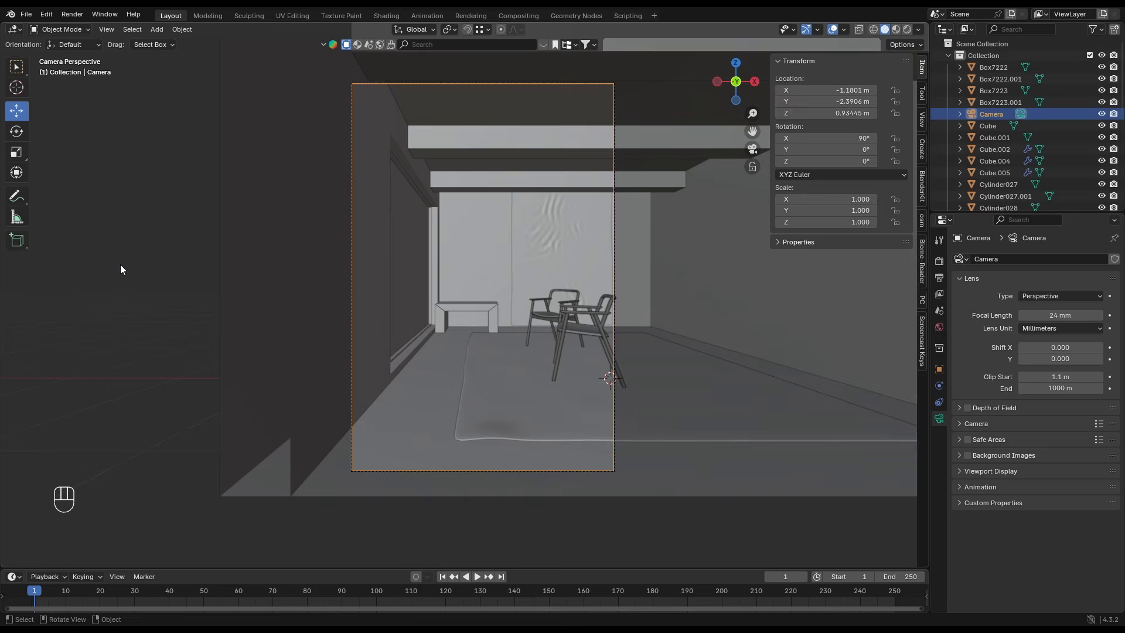
pyautogui.click(119, 265)
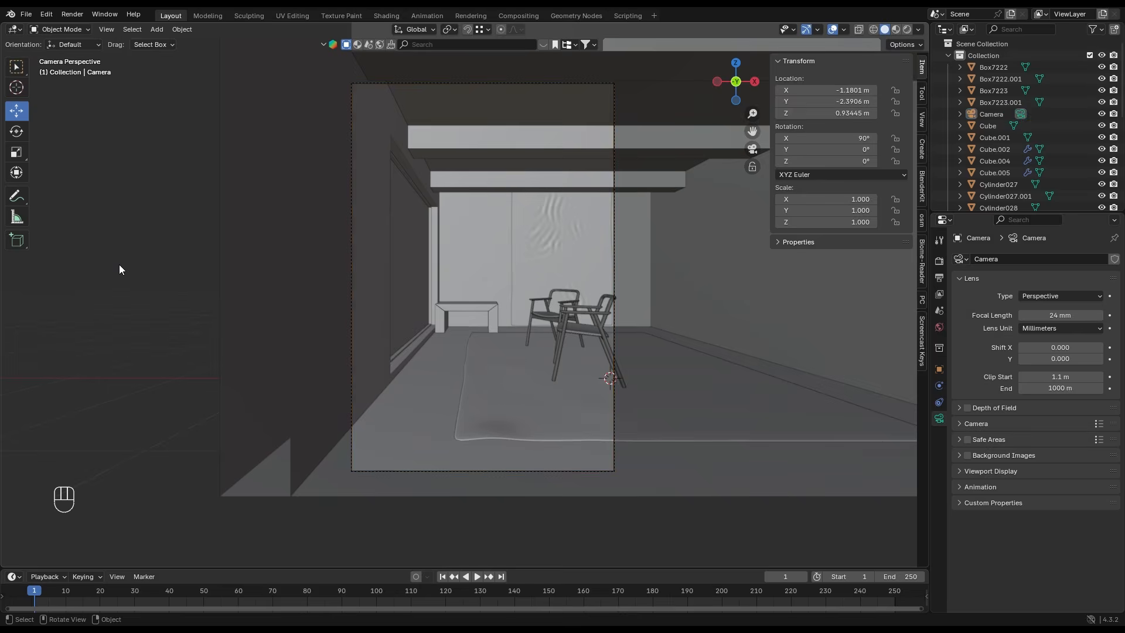
# - Add a cylinder scaled to 0.3, place it at X -1.007 m on the floor sheet, with its center about 0.305 m high, and enable snapping
pyautogui.scroll(3, 447, 379)
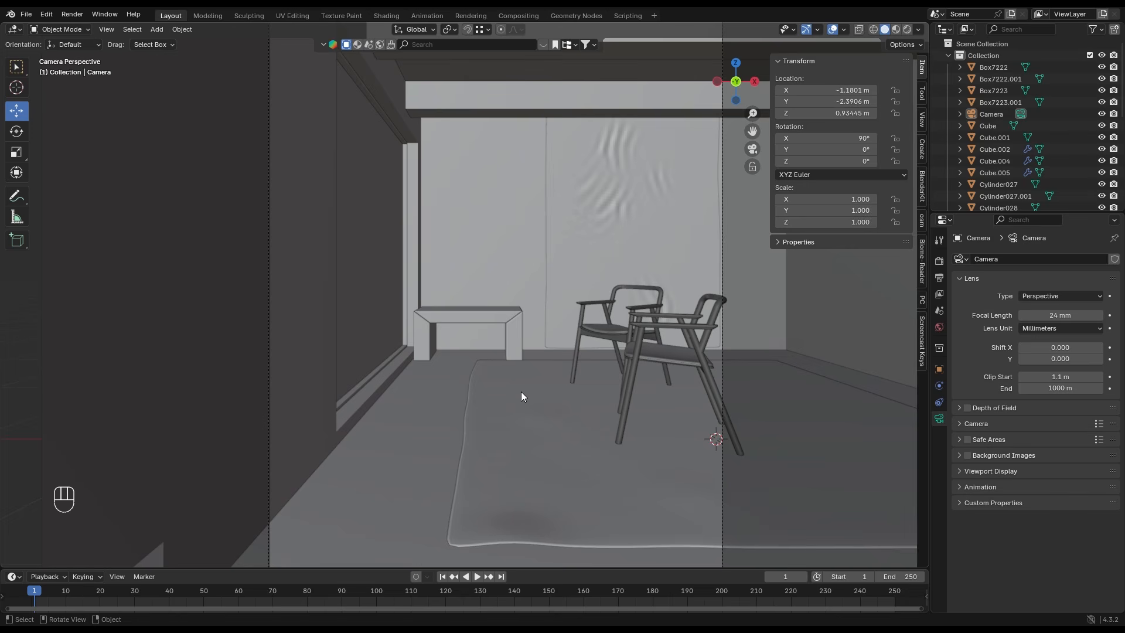
pyautogui.hotkey('shift', 'a')
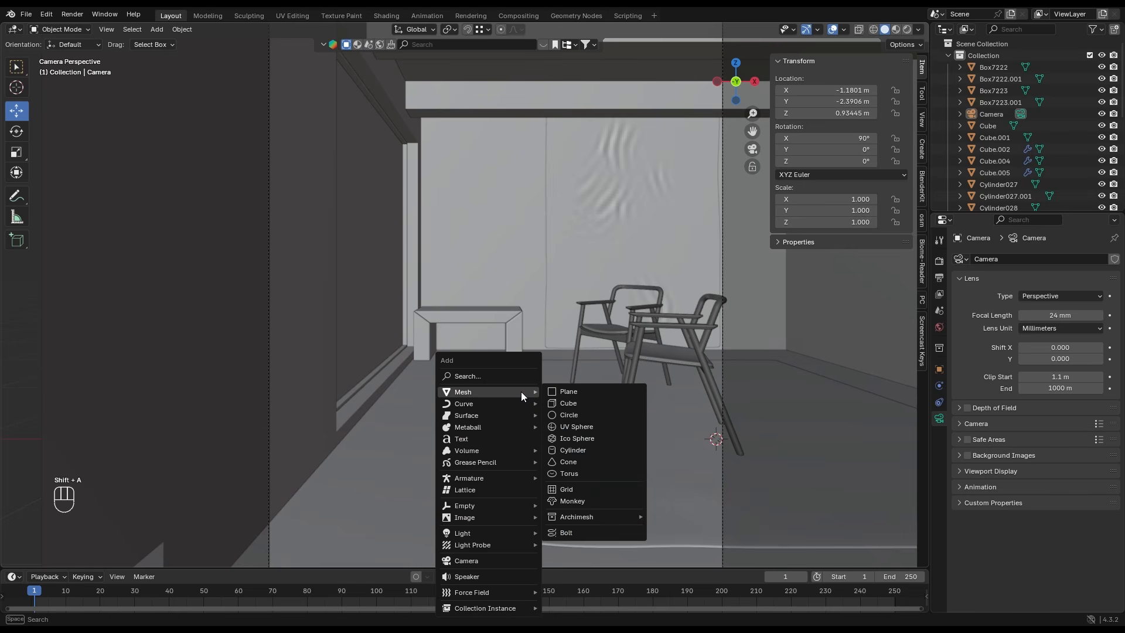
pyautogui.click(612, 449)
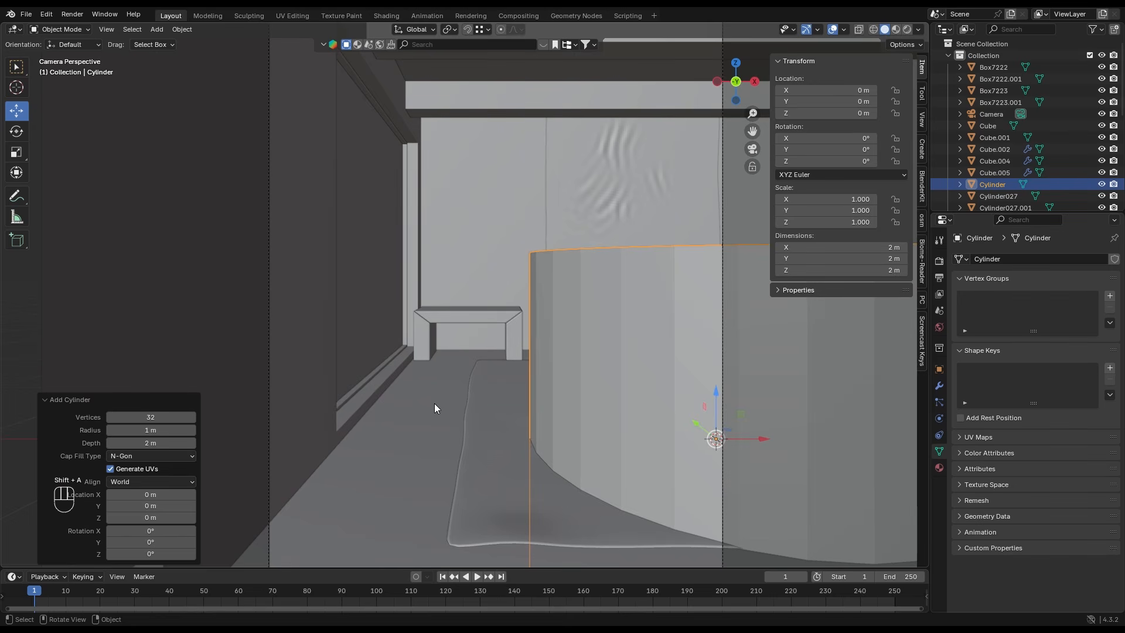
pyautogui.moveTo(858, 246); pyautogui.dragTo(860, 270)
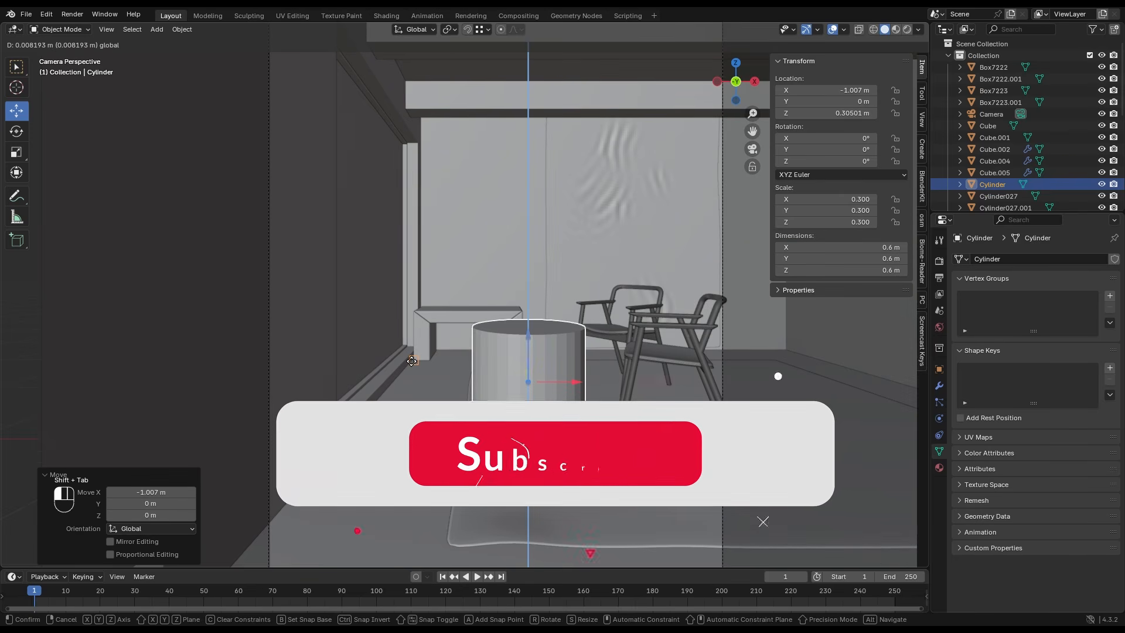
pyautogui.hotkey('shift', 'Tab')
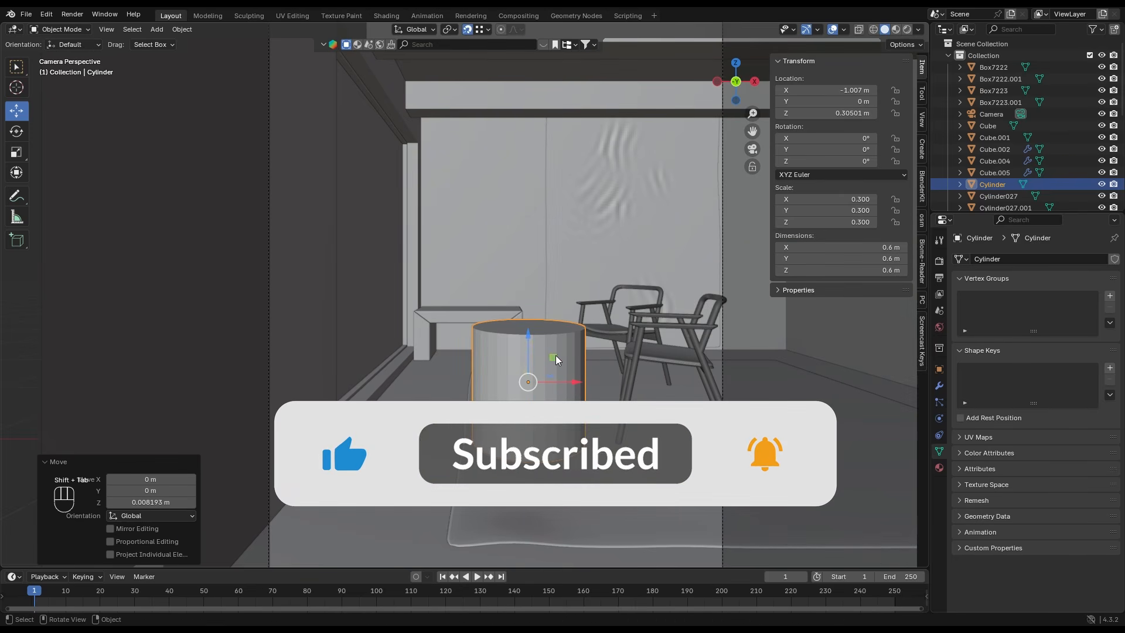
# - Paste an in-place copy of the cylinder with its viewport display set to Wire, and set the original's display to Textured
pyautogui.click(939, 370)
pyautogui.scroll(-5, 995, 505)
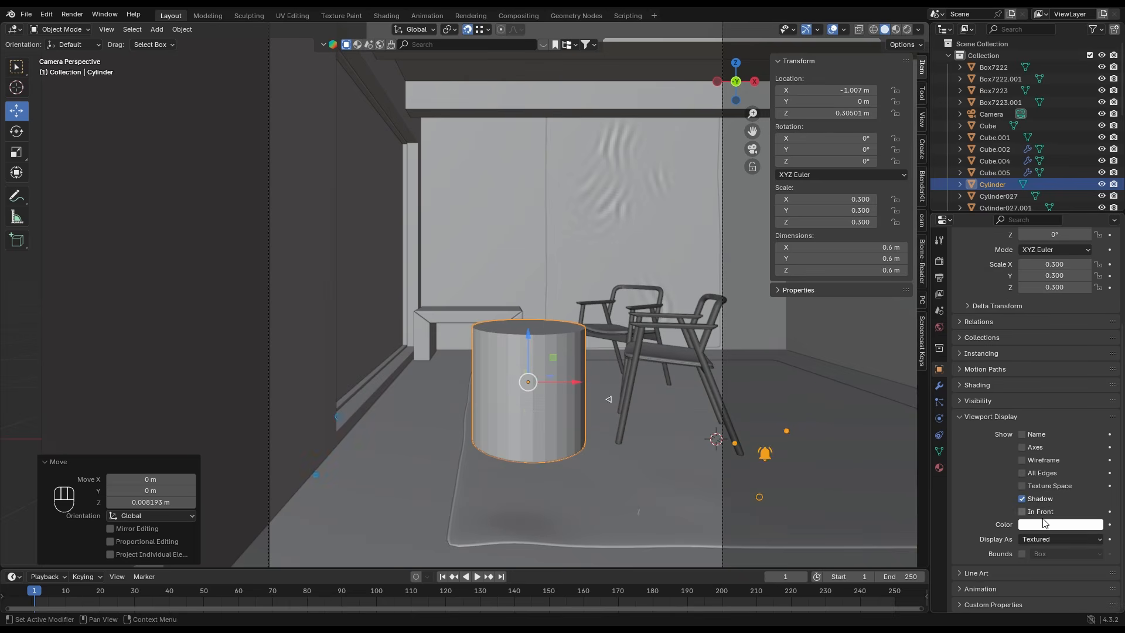
pyautogui.click(1060, 535)
pyautogui.click(1049, 577)
pyautogui.hotkey('ctrl', 'v')
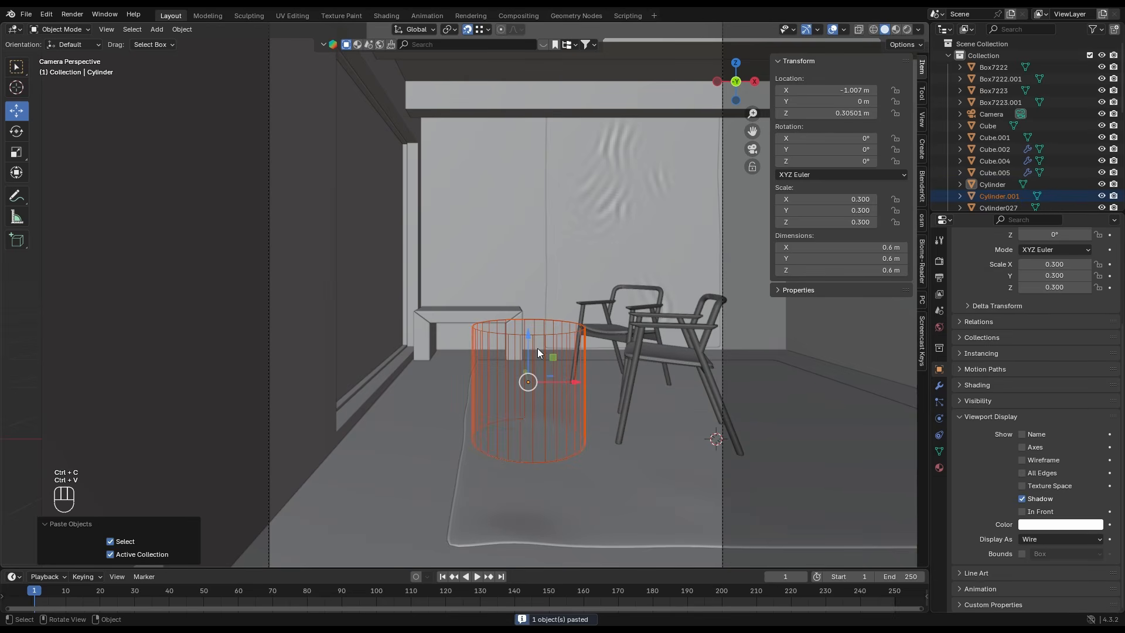
pyautogui.click(1035, 538)
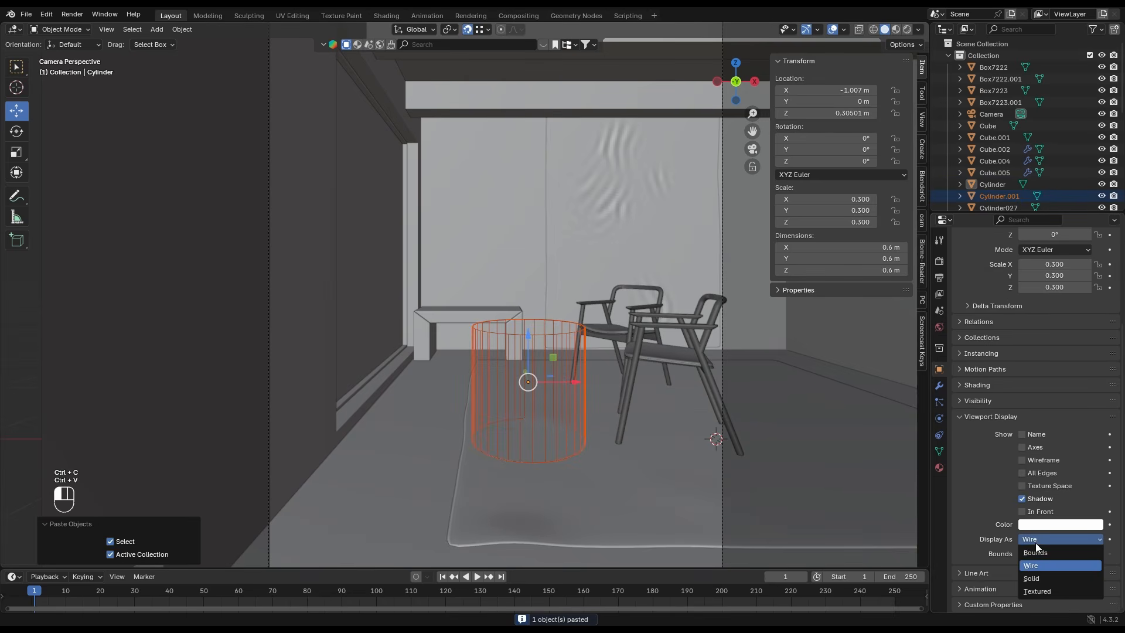
pyautogui.click(1036, 591)
# - Lower the original cylinder's top face by about 0.208 m and scale it to about 0.31
pyautogui.click(529, 323)
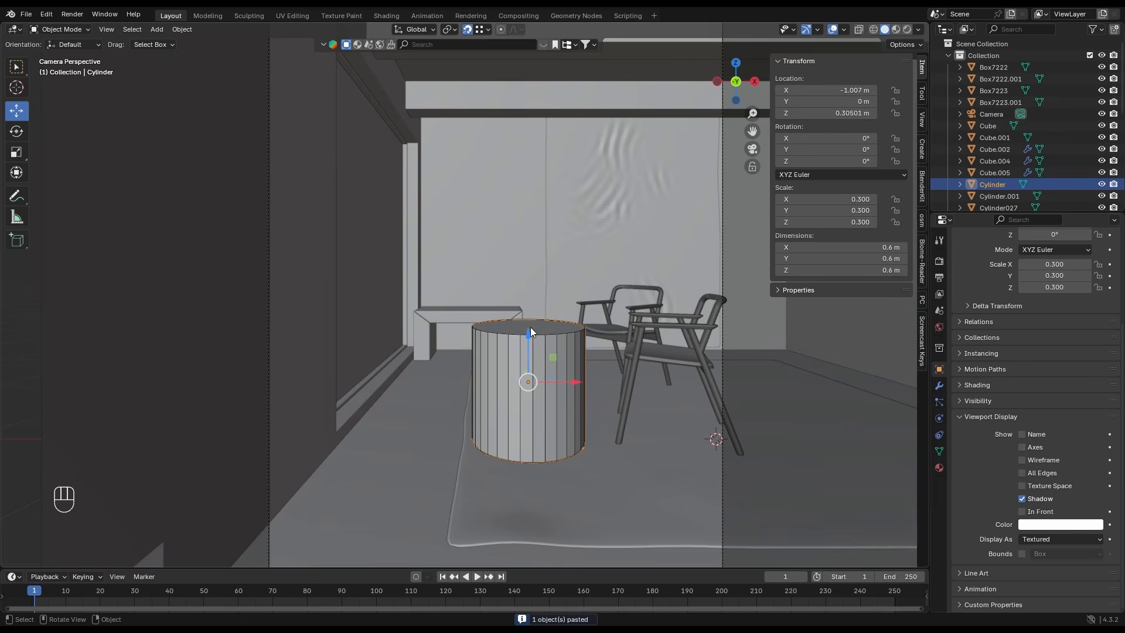
pyautogui.press('Tab')
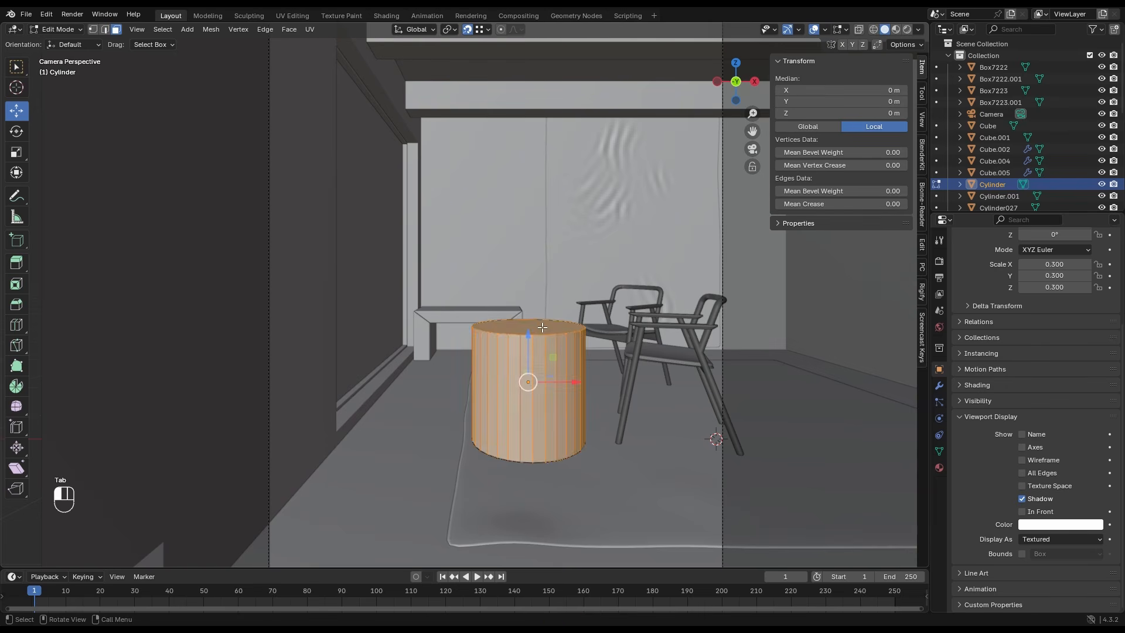
pyautogui.click(540, 325)
pyautogui.moveTo(525, 318); pyautogui.dragTo(569, 349)
pyautogui.hotkey('shift', 'Tab')
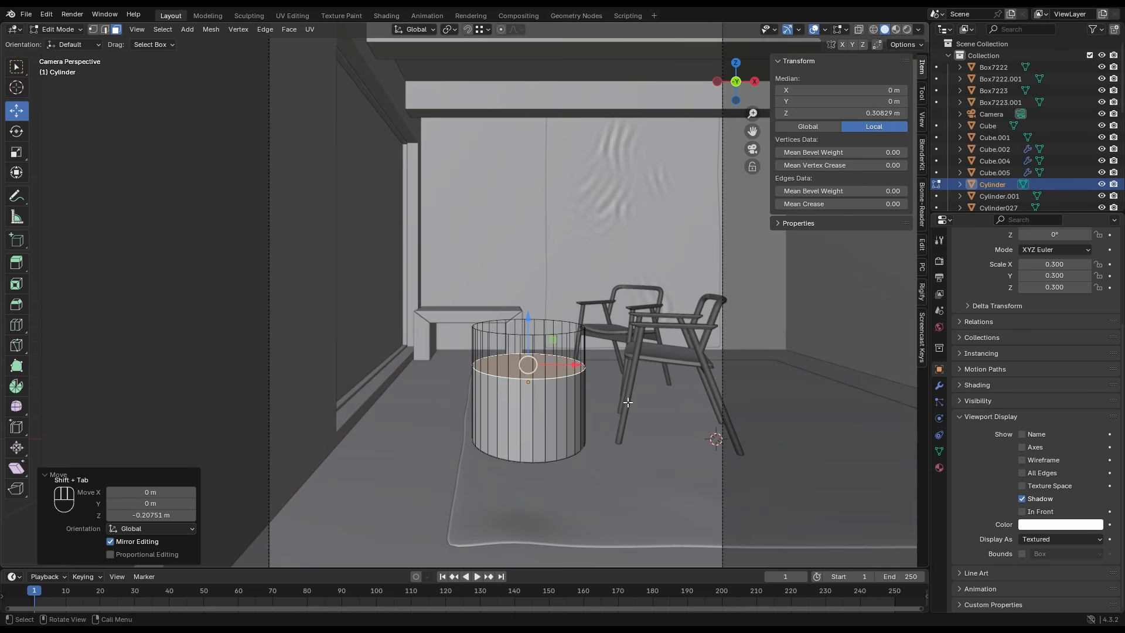
pyautogui.press('s')
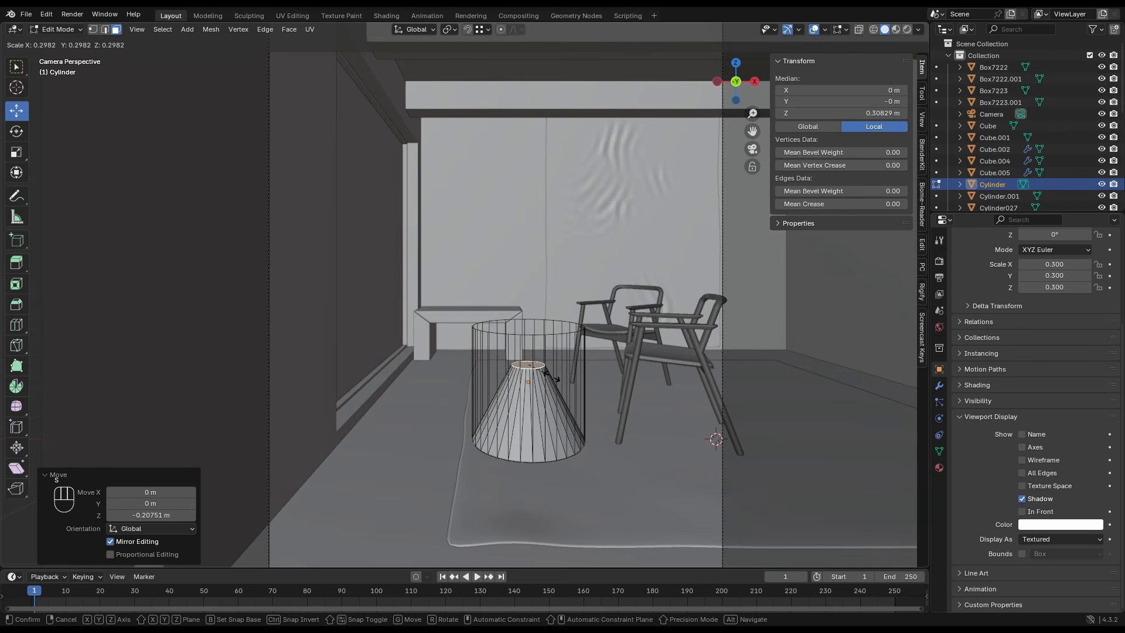
pyautogui.click(542, 369)
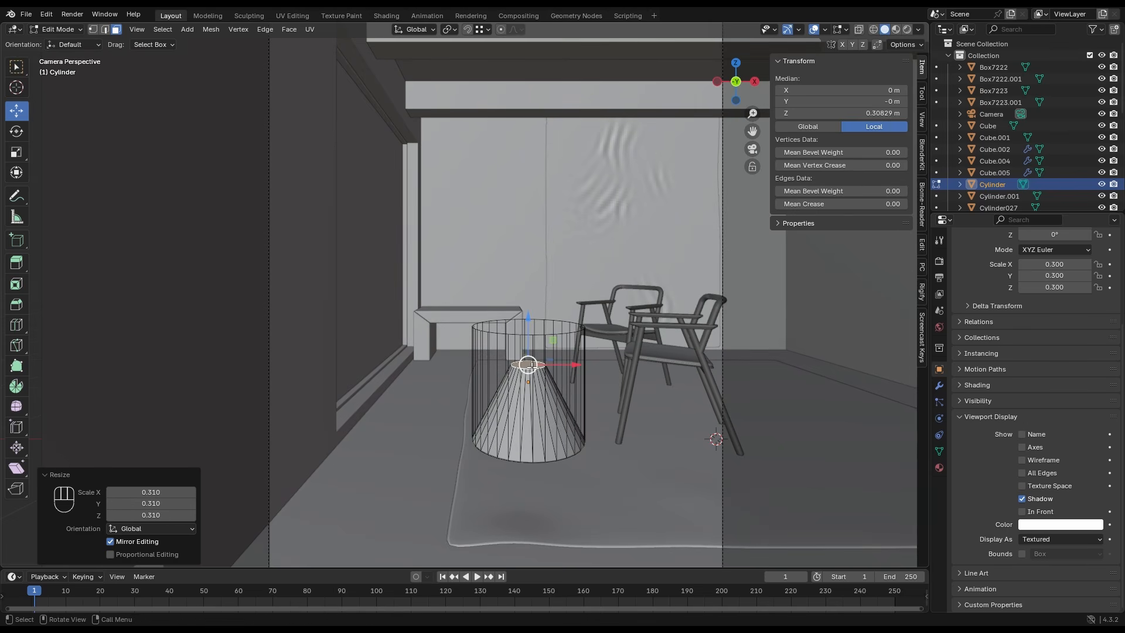
# - Duplicate the small top face in place and separate it into its own object
pyautogui.hotkey('shift', 'd')
pyautogui.rightClick(532, 367)
pyautogui.press('p')
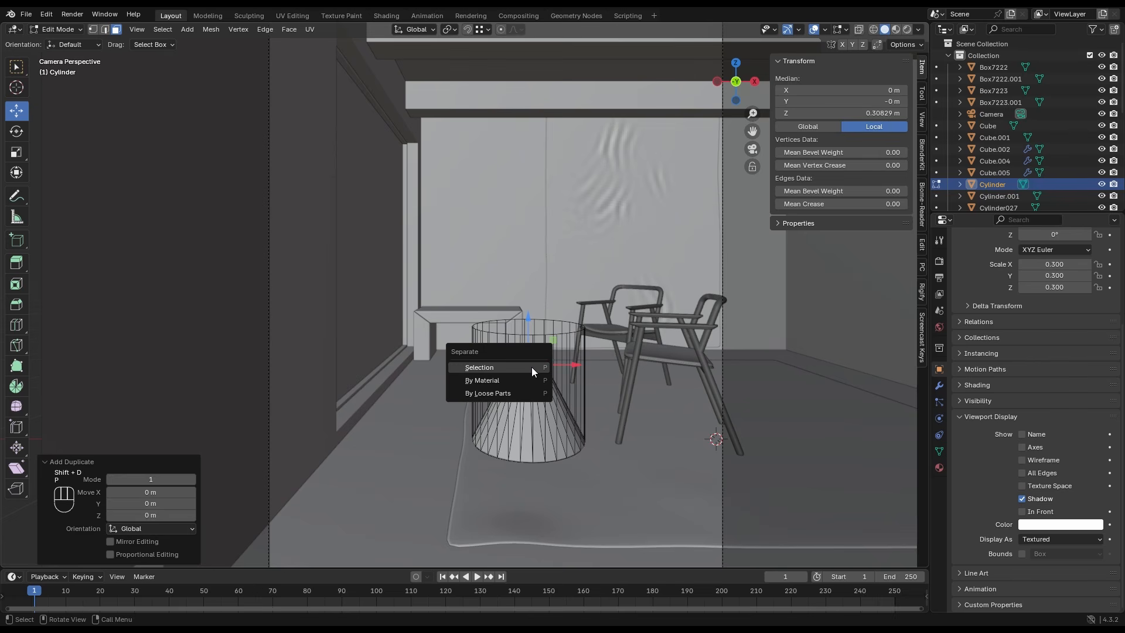
pyautogui.click(532, 367)
pyautogui.press('Tab')
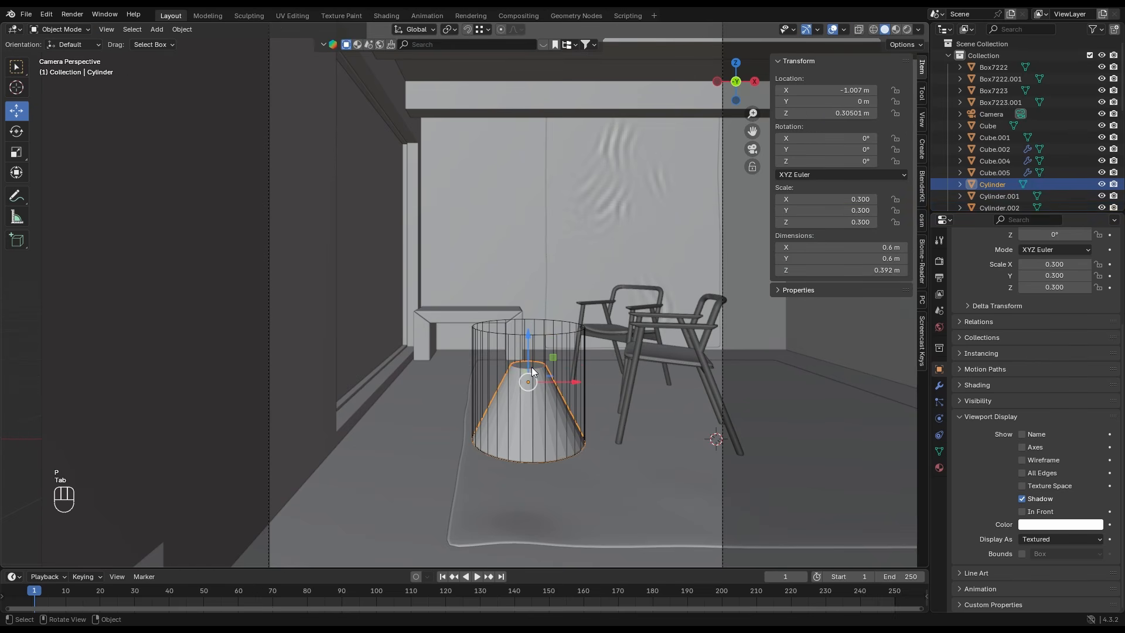
# - Extrude the separated disc about 0.208 m up to the wire cylinder's top and scale the new top face by about 3.235
pyautogui.click(532, 367)
pyautogui.press('Tab')
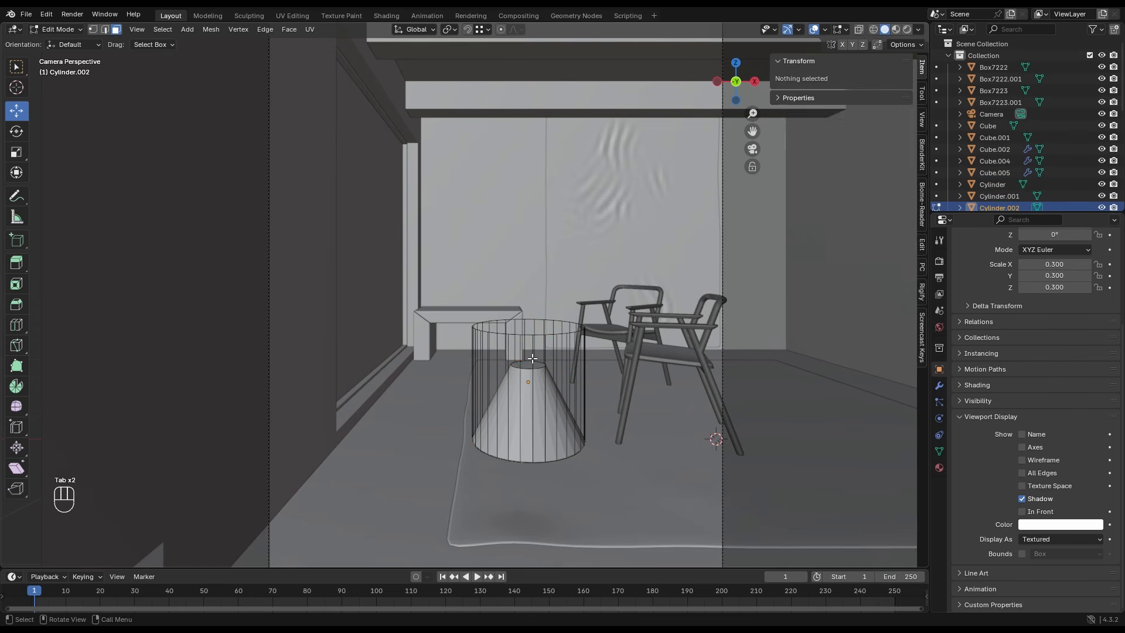
pyautogui.click(532, 358)
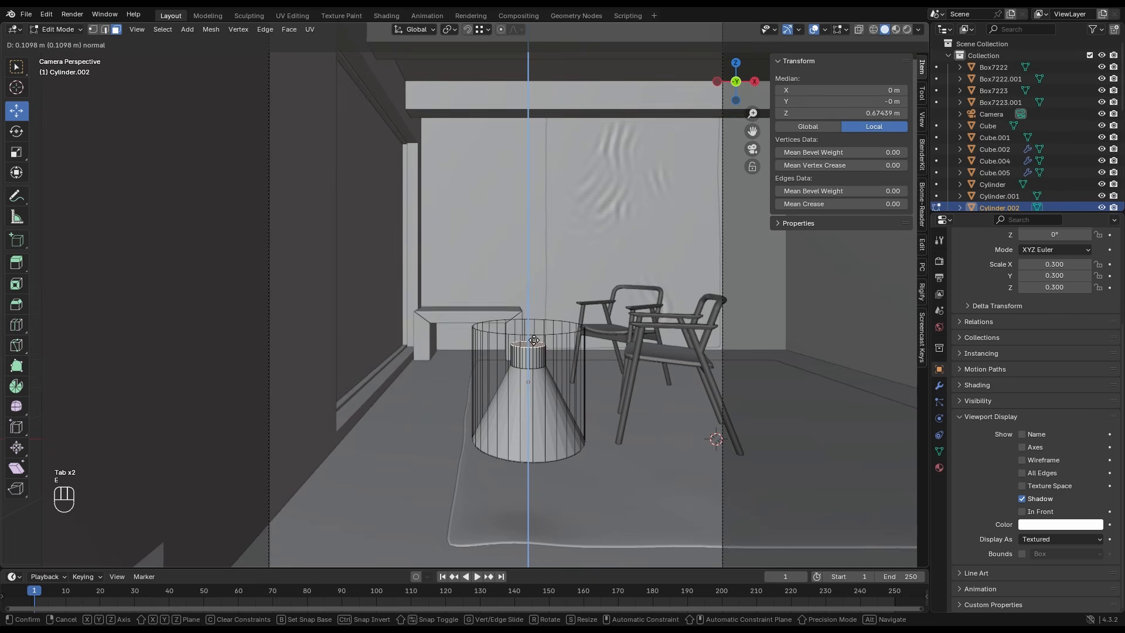
pyautogui.hotkey('shift', 'Tab')
pyautogui.click(559, 330)
pyautogui.press('s')
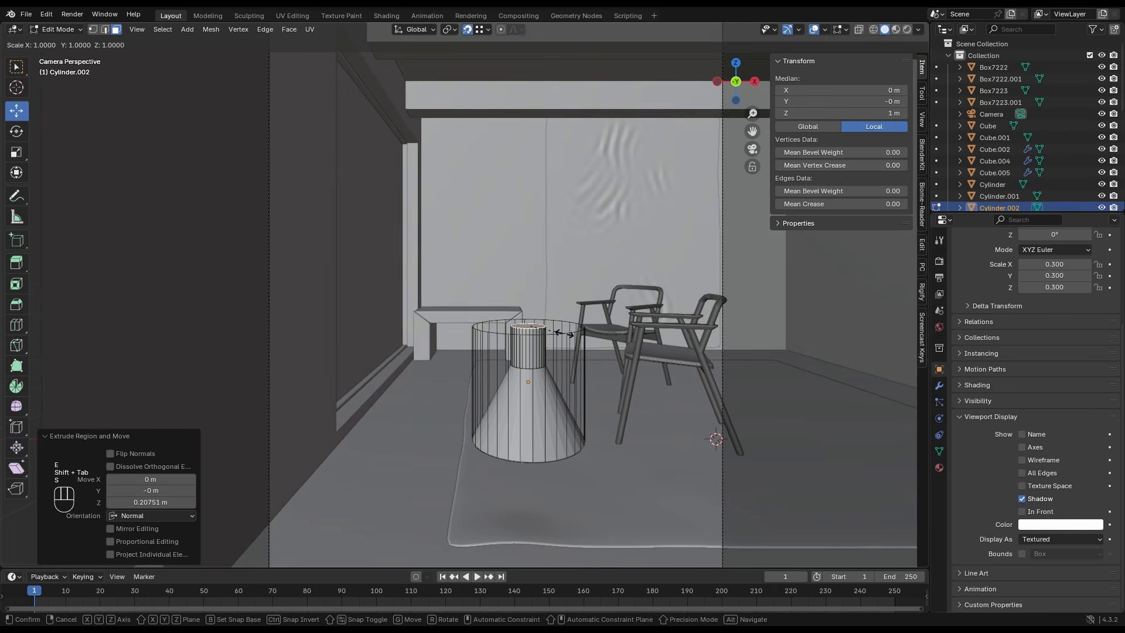
pyautogui.click(642, 359)
# - Add an edge loop close below the tabletop's rim and scale it by about 1.069 to form a thin vertical edge
pyautogui.scroll(2, 585, 365)
pyautogui.hotkey('ctrl', 'r')
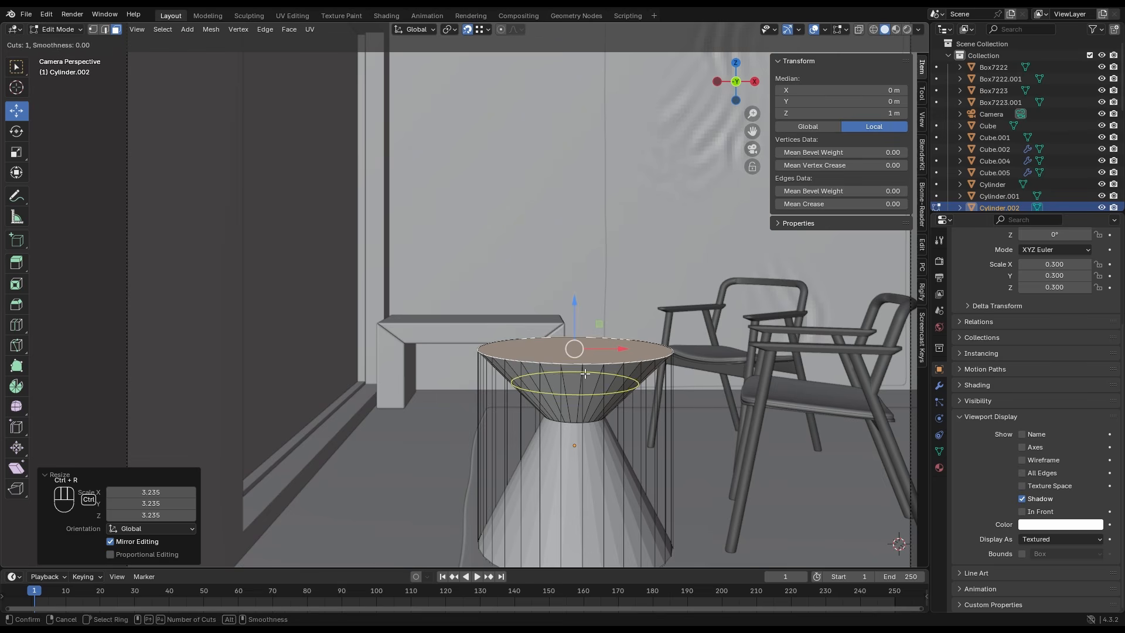
pyautogui.click(585, 373)
pyautogui.hotkey('shift', 'Tab')
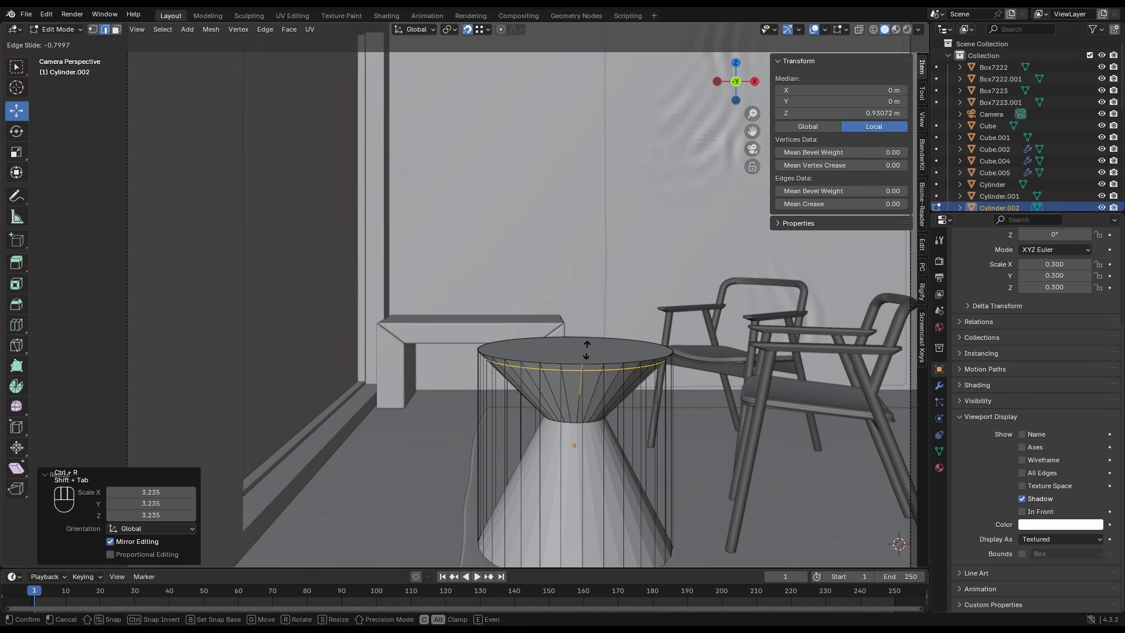
pyautogui.click(587, 349)
pyautogui.press('s')
pyautogui.click(634, 393)
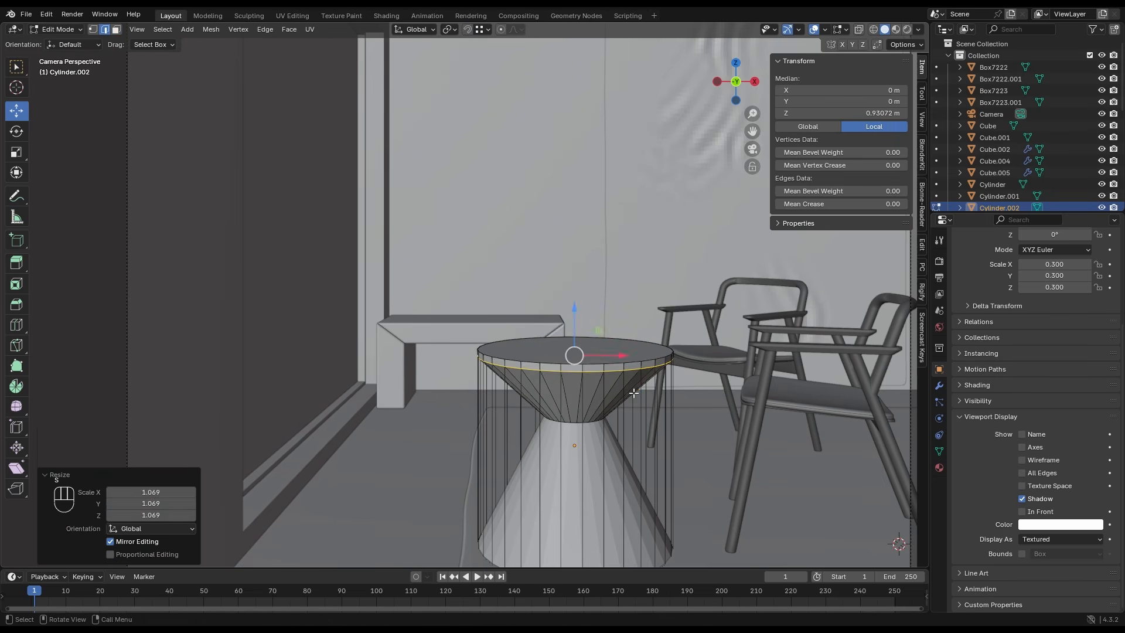
# - Delete the wireframe reference cylinder around the round table
pyautogui.press('Tab')
pyautogui.click(605, 402)
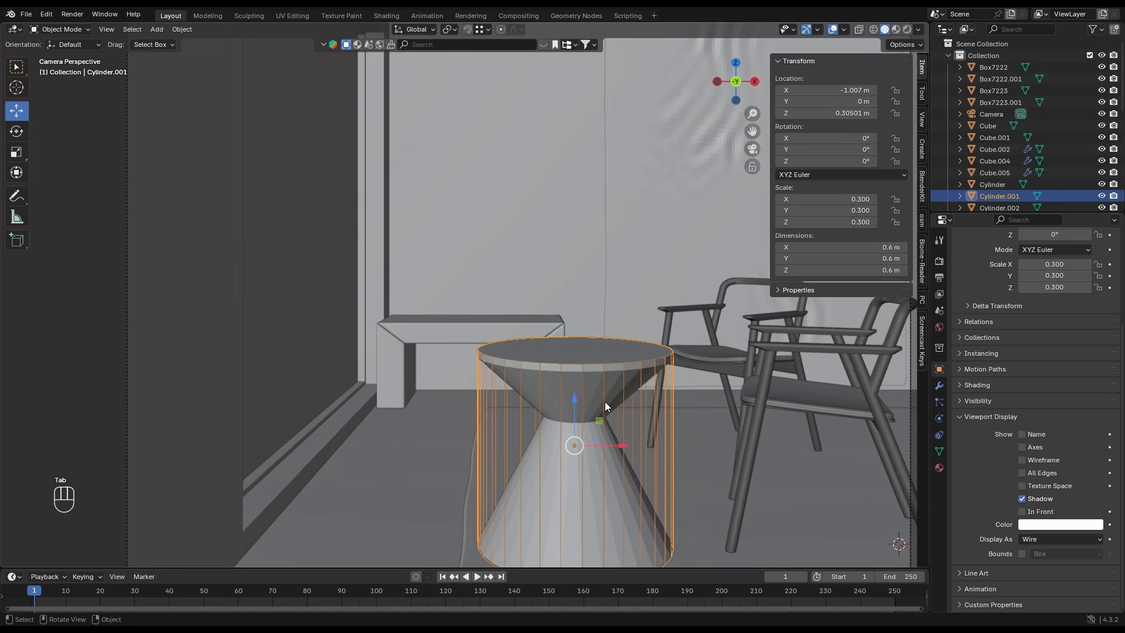
pyautogui.press('Delete')
# - Add a level 1 Subdivision Surface modifier to both the upper and lower table parts
pyautogui.click(599, 377)
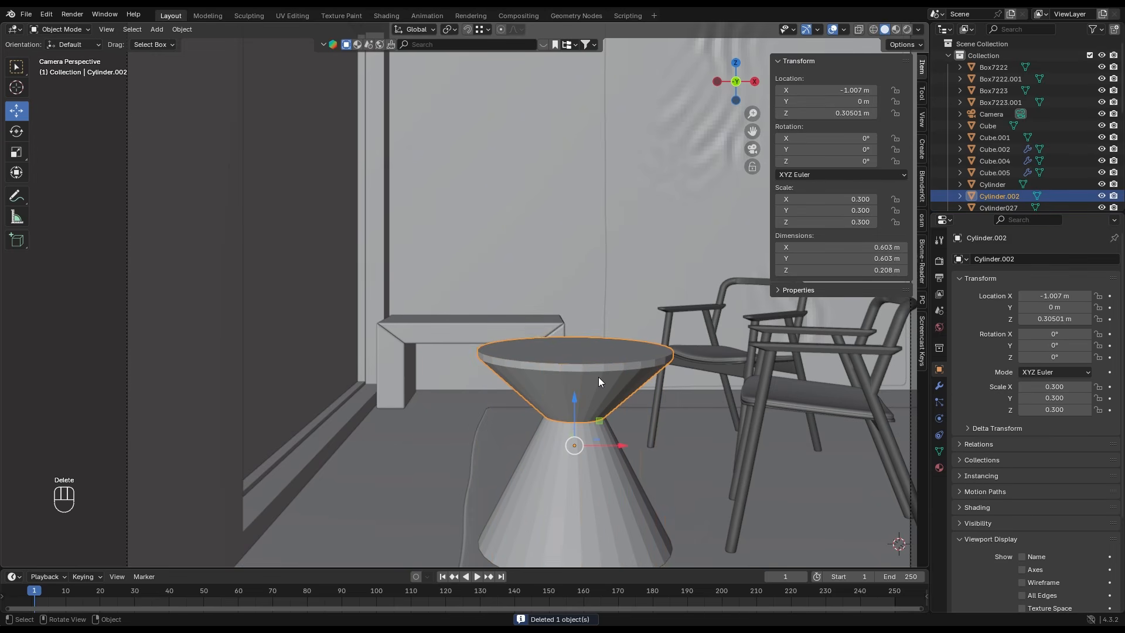
pyautogui.keyDown('shift'); pyautogui.click(579, 435); pyautogui.keyUp('shift')
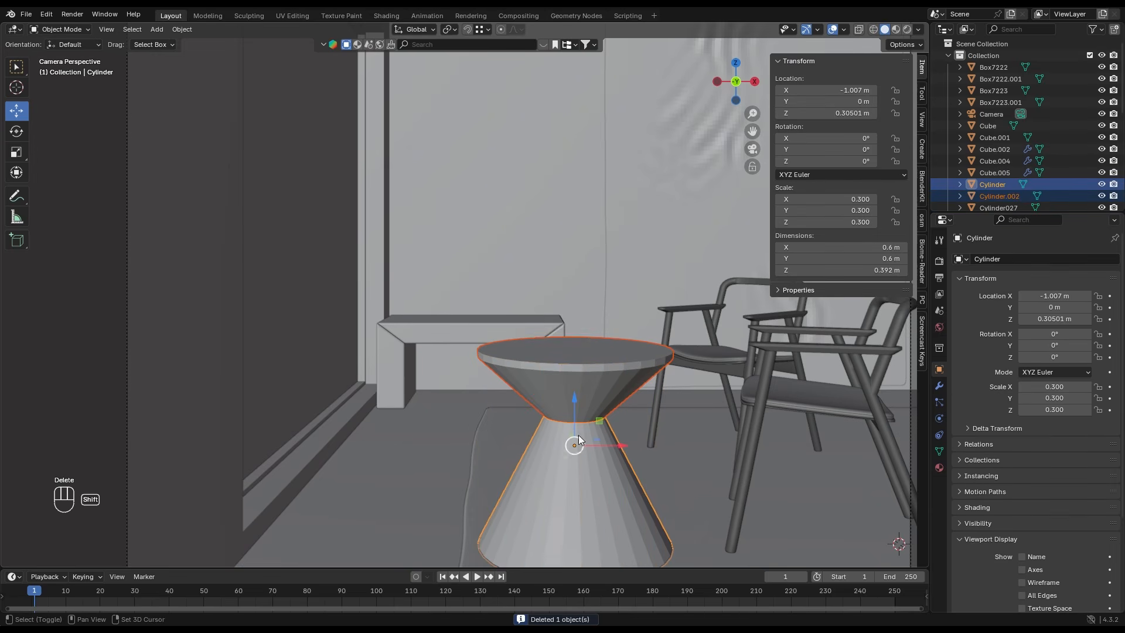
pyautogui.hotkey('ctrl', '1')
# - Add a supporting edge loop to the table's upper cone and slide it down toward the narrow waist
pyautogui.click(570, 375)
pyautogui.press('Tab')
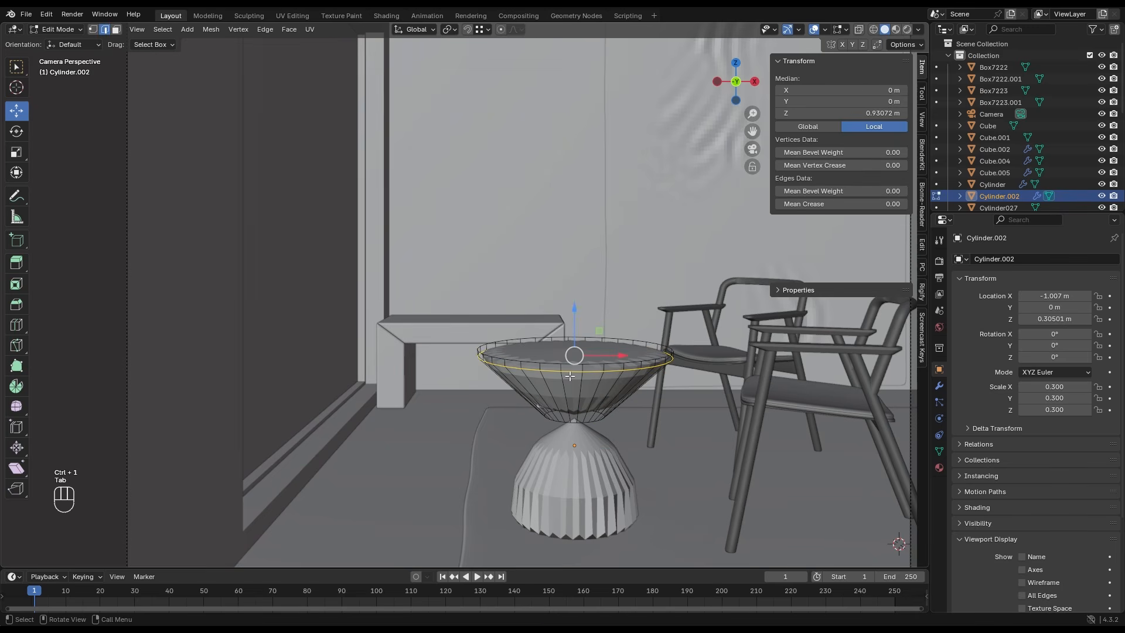
pyautogui.hotkey('ctrl', 'r')
pyautogui.click(618, 392)
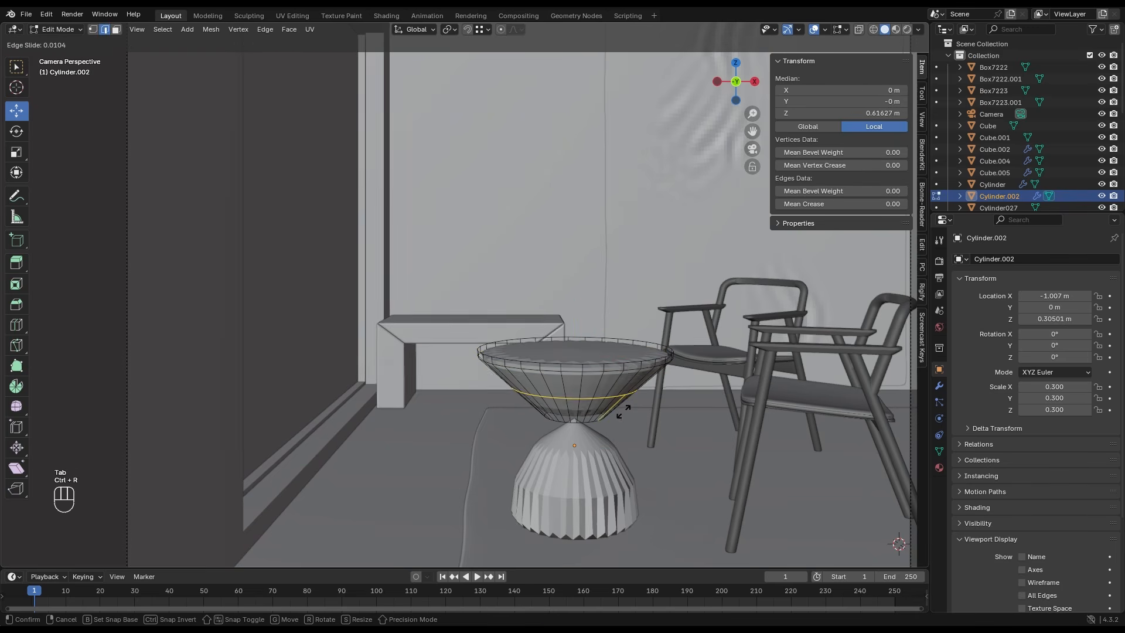
pyautogui.click(623, 412)
# - Inset the tabletop's top face twice, with the second inset about 0.181 m thick
pyautogui.click(589, 352)
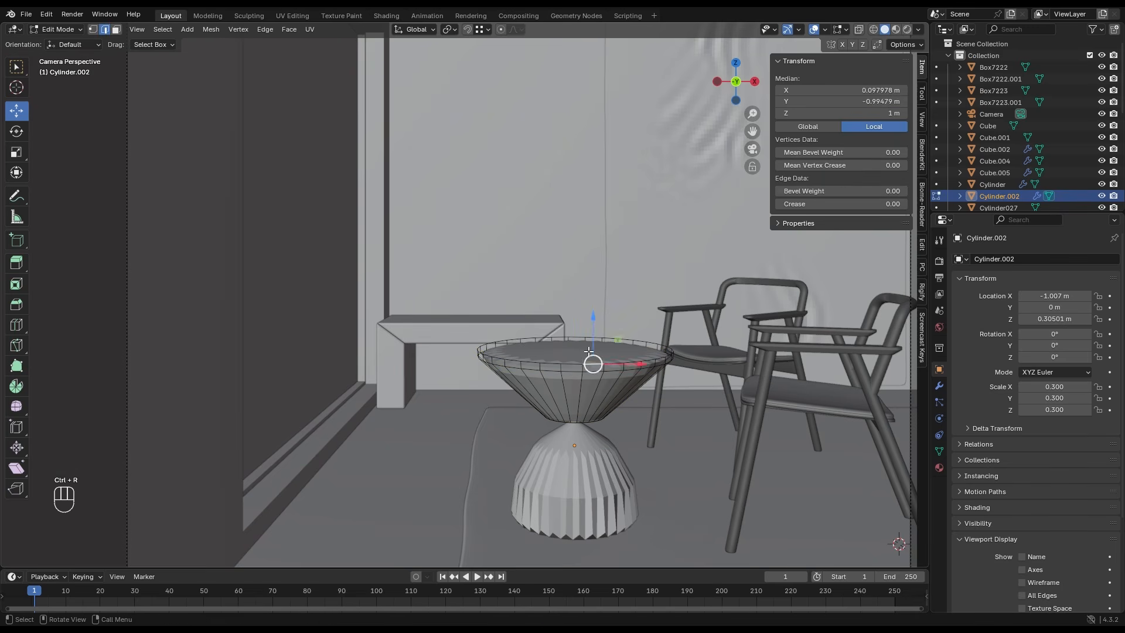
pyautogui.press('3')
pyautogui.click(589, 352)
pyautogui.press('i')
pyautogui.click(708, 384)
pyautogui.press('i')
pyautogui.click(650, 377)
# - Add two supporting edge loops around the tabletop's rim, one near its upper edge at factor -0.793 and one near its lower edge
pyautogui.scroll(2, 571, 386)
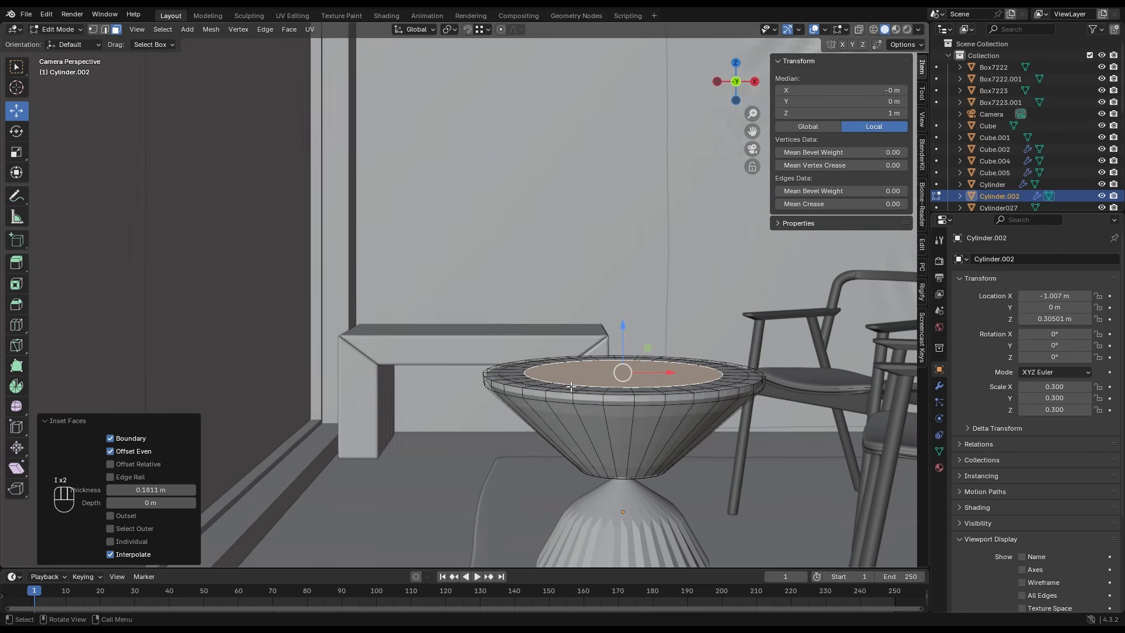
pyautogui.hotkey('ctrl', 'r')
pyautogui.click(606, 400)
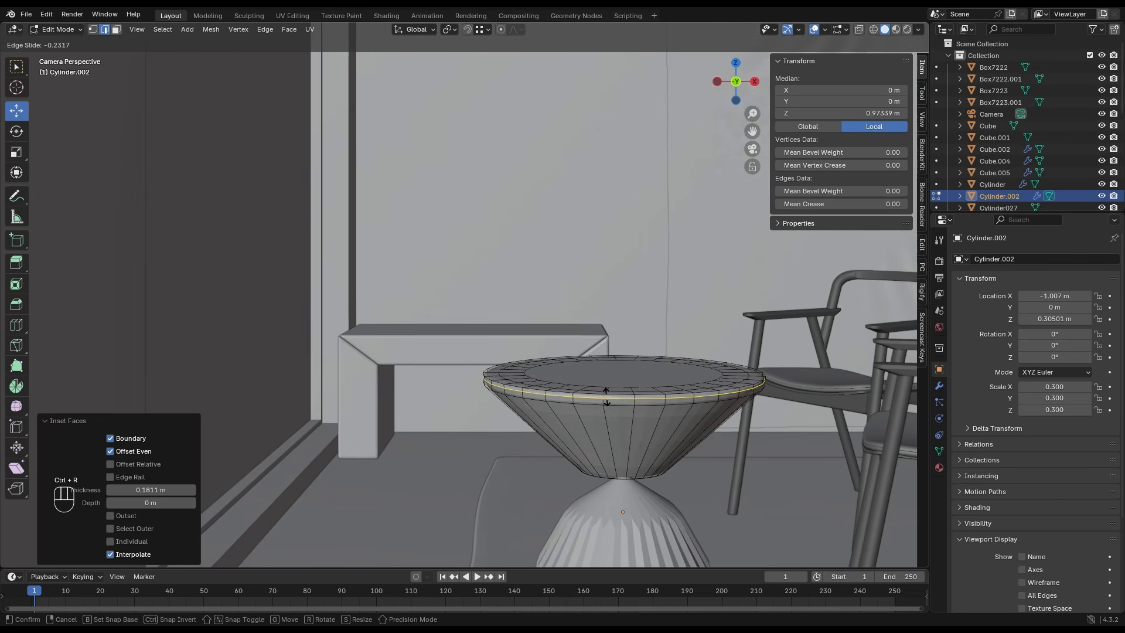
pyautogui.click(603, 401)
pyautogui.hotkey('ctrl', 'r')
pyautogui.click(603, 402)
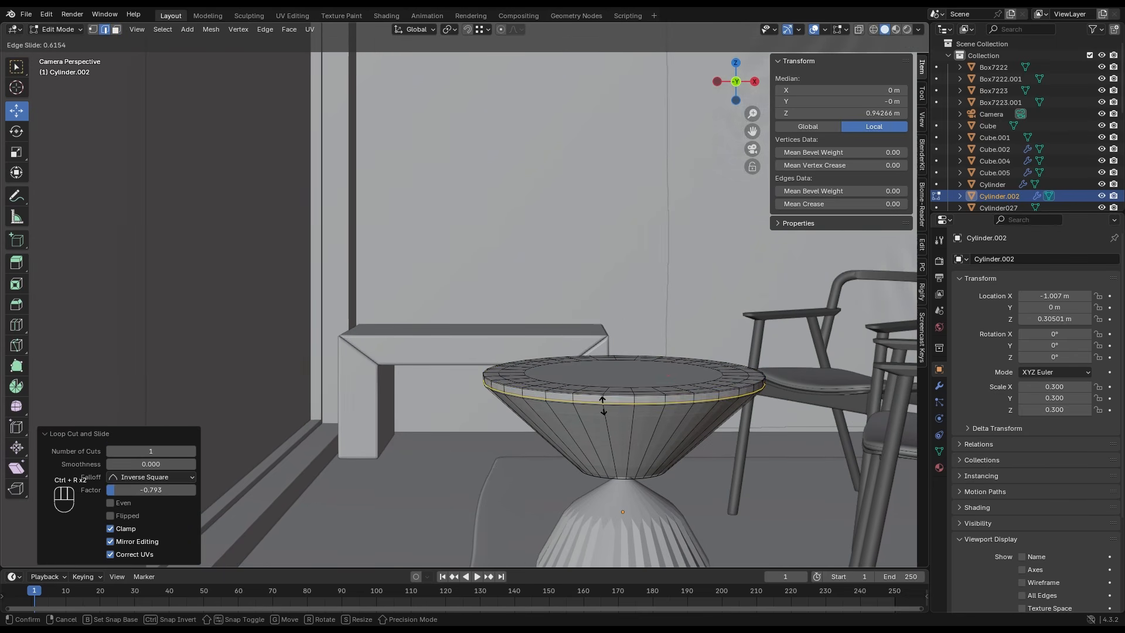
pyautogui.click(603, 410)
pyautogui.press('Tab')
# - Add two supporting edge loops to the table's lower cone, one slid to the base and one up to the waist
pyautogui.keyDown('shift'); pyautogui.moveTo(637, 510); pyautogui.dragTo(530, 307, button='middle'); pyautogui.keyUp('shift')
pyautogui.click(531, 308)
pyautogui.press('Tab')
pyautogui.hotkey('ctrl', 'r')
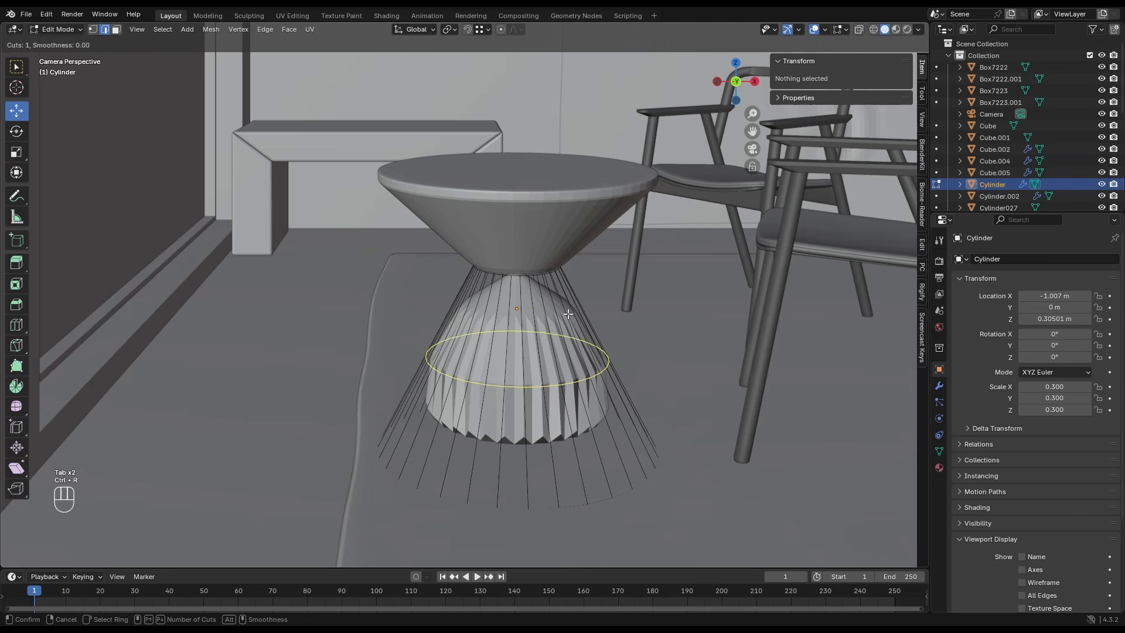
pyautogui.click(542, 331)
pyautogui.click(612, 449)
pyautogui.hotkey('ctrl', 'r')
pyautogui.click(590, 339)
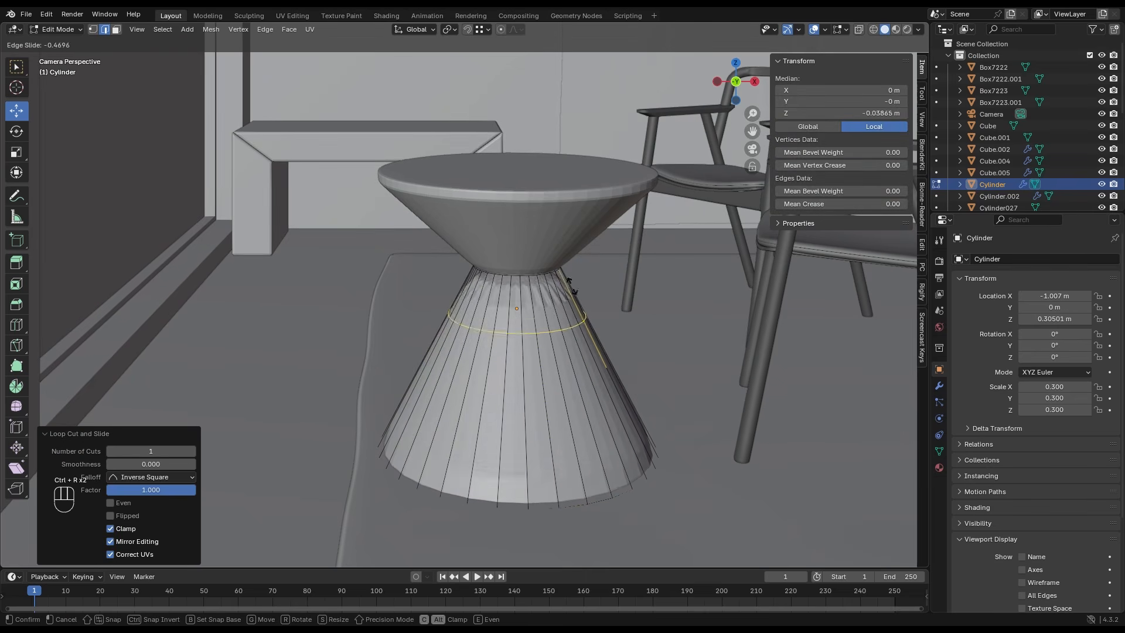
pyautogui.click(557, 221)
pyautogui.press('Tab')
# - Apply Shade Auto Smooth to both the lower and upper table parts
pyautogui.rightClick(534, 287)
pyautogui.click(526, 271)
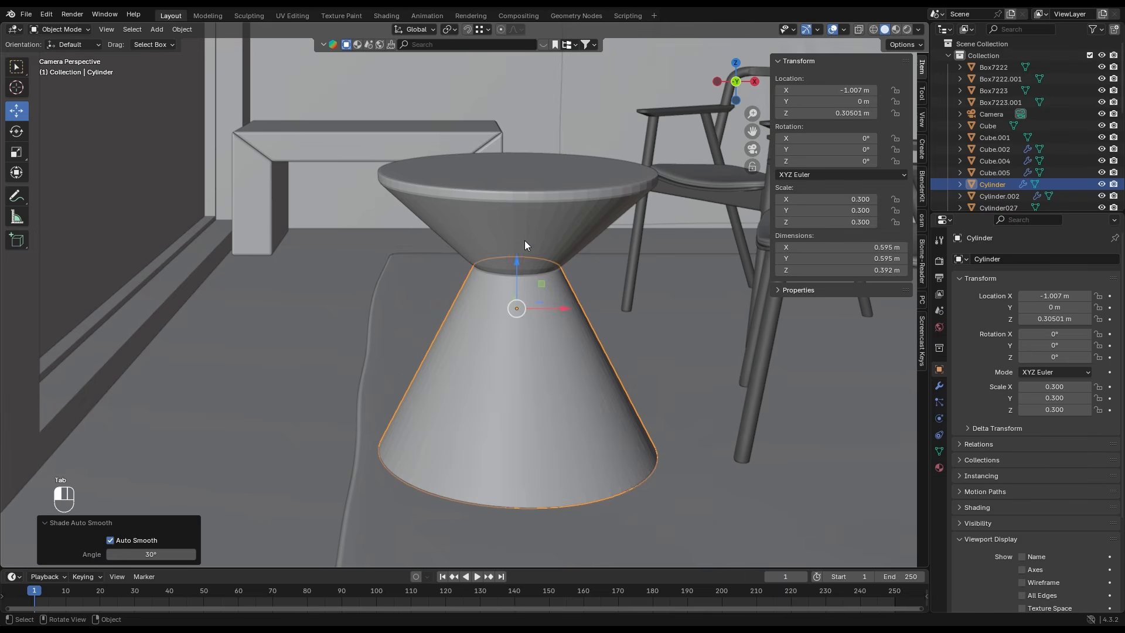
pyautogui.click(525, 241)
pyautogui.rightClick(525, 241)
pyautogui.click(525, 242)
# - Add an edge loop to the table's upper cone and slide it up just below the rim, at factor -0.956
pyautogui.press('Tab')
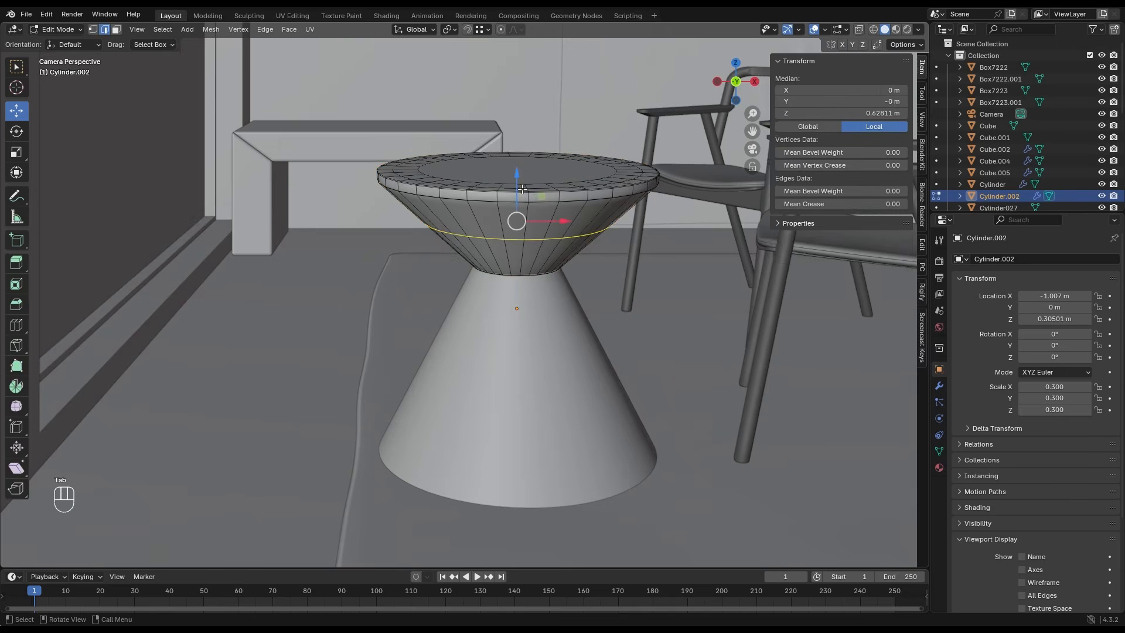
pyautogui.scroll(4, 523, 201)
pyautogui.hotkey('ctrl', 'r')
pyautogui.click(569, 144)
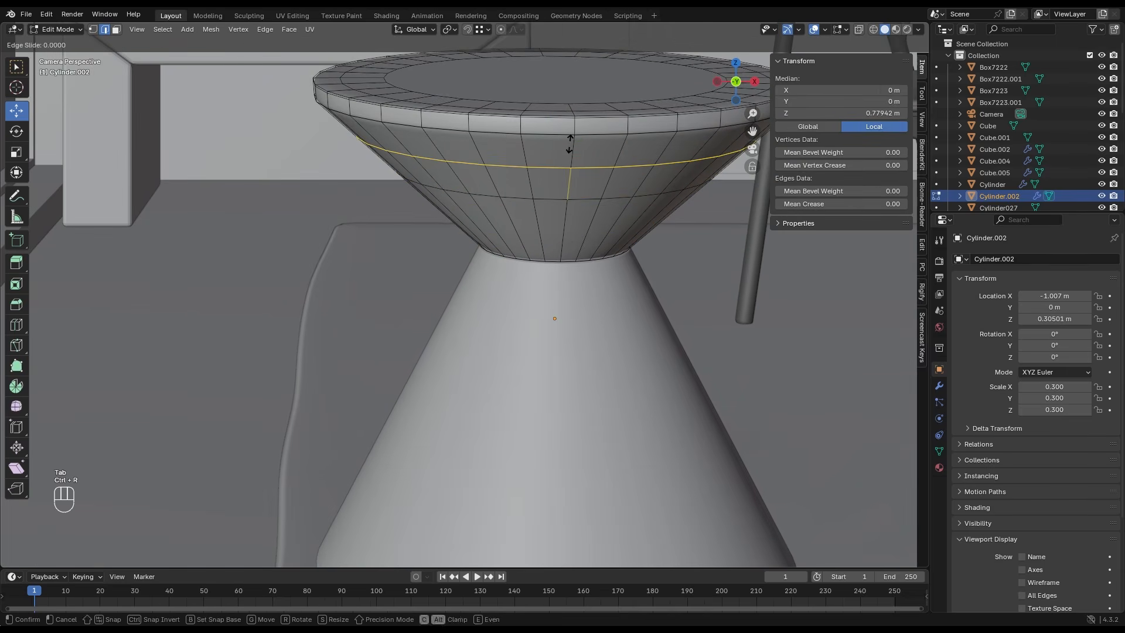
pyautogui.click(571, 113)
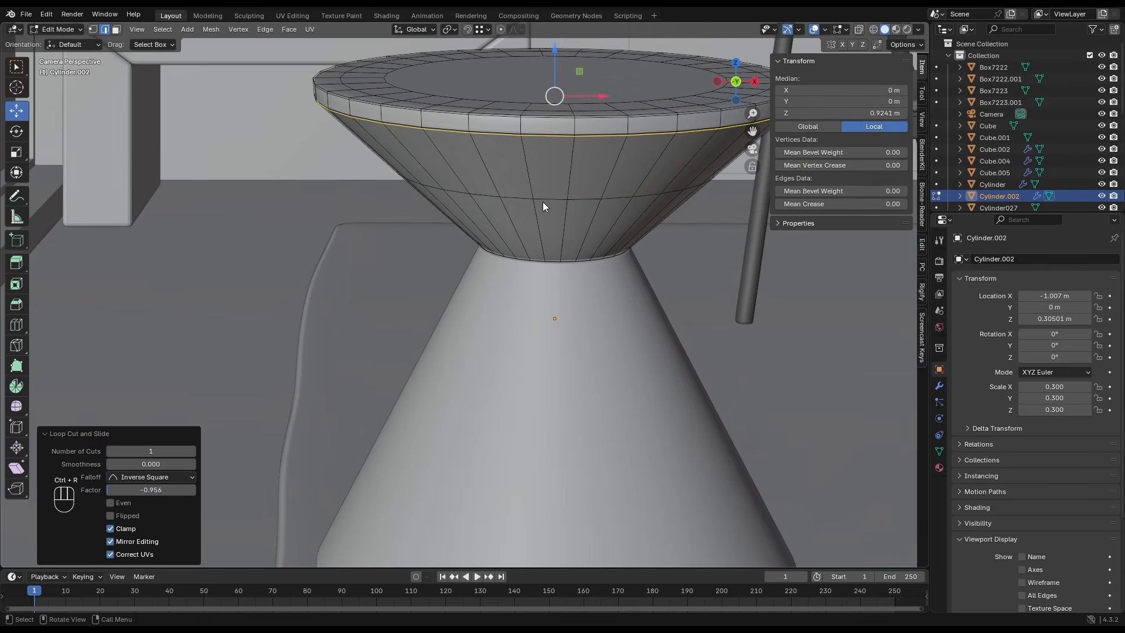
pyautogui.scroll(-8, 543, 202)
pyautogui.press('Tab')
# - Move both table parts together across the floor to about X -0.956 m, Y 0.605 m, and check the placement in the camera view
pyautogui.click(484, 282)
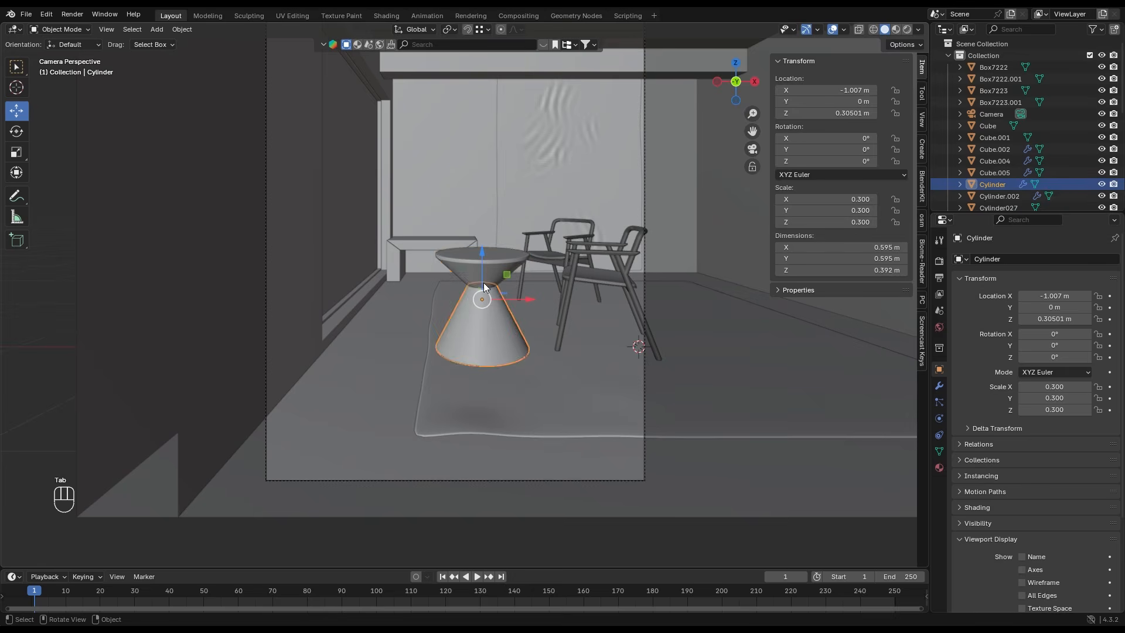
pyautogui.keyDown('shift'); pyautogui.click(481, 249); pyautogui.keyUp('shift')
pyautogui.scroll(5, 481, 248)
pyautogui.moveTo(475, 259); pyautogui.dragTo(549, 455, button='middle')
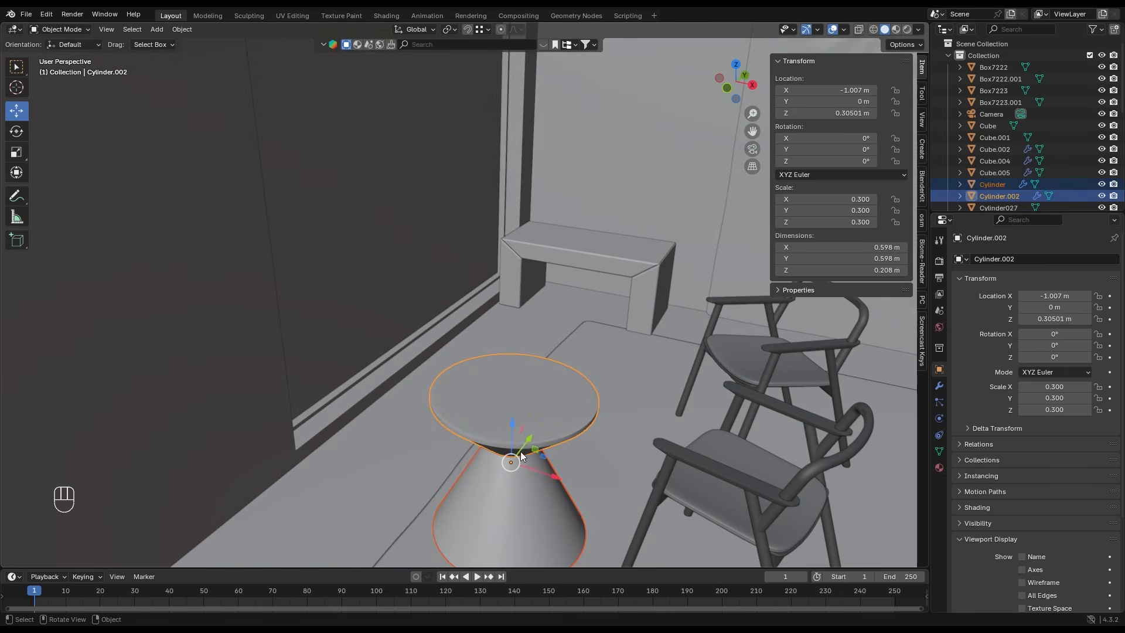
pyautogui.moveTo(522, 457); pyautogui.dragTo(580, 387)
pyautogui.press('KP_0')
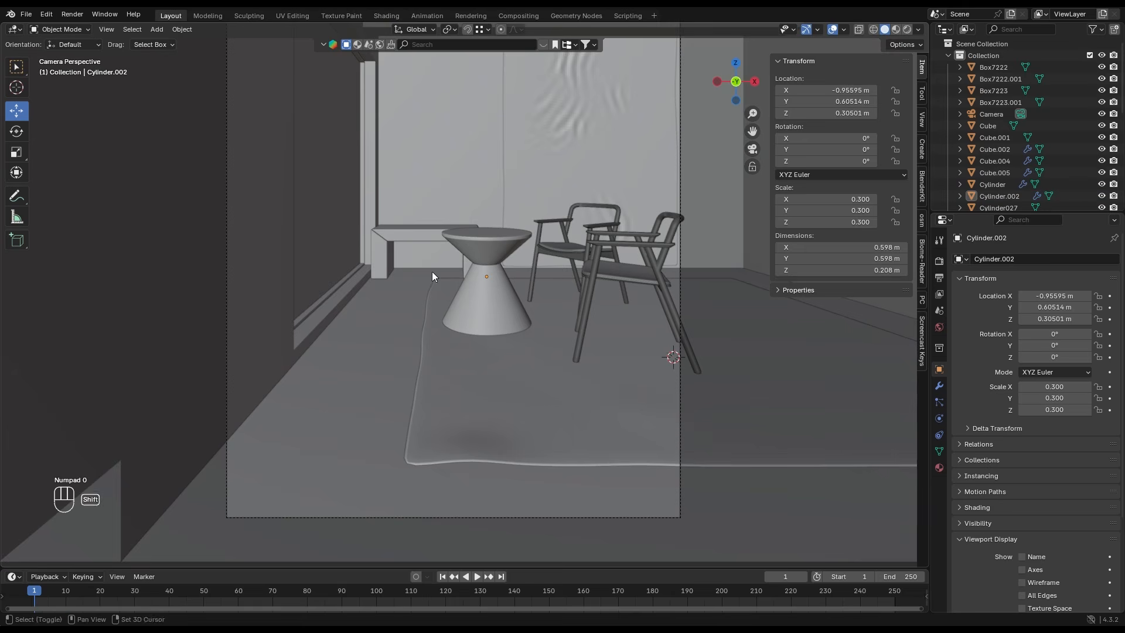
pyautogui.keyDown('shift'); pyautogui.moveTo(438, 258); pyautogui.dragTo(451, 318, button='middle'); pyautogui.keyUp('shift')
pyautogui.keyDown('shift'); pyautogui.moveTo(461, 212); pyautogui.dragTo(459, 236, button='middle'); pyautogui.keyUp('shift')
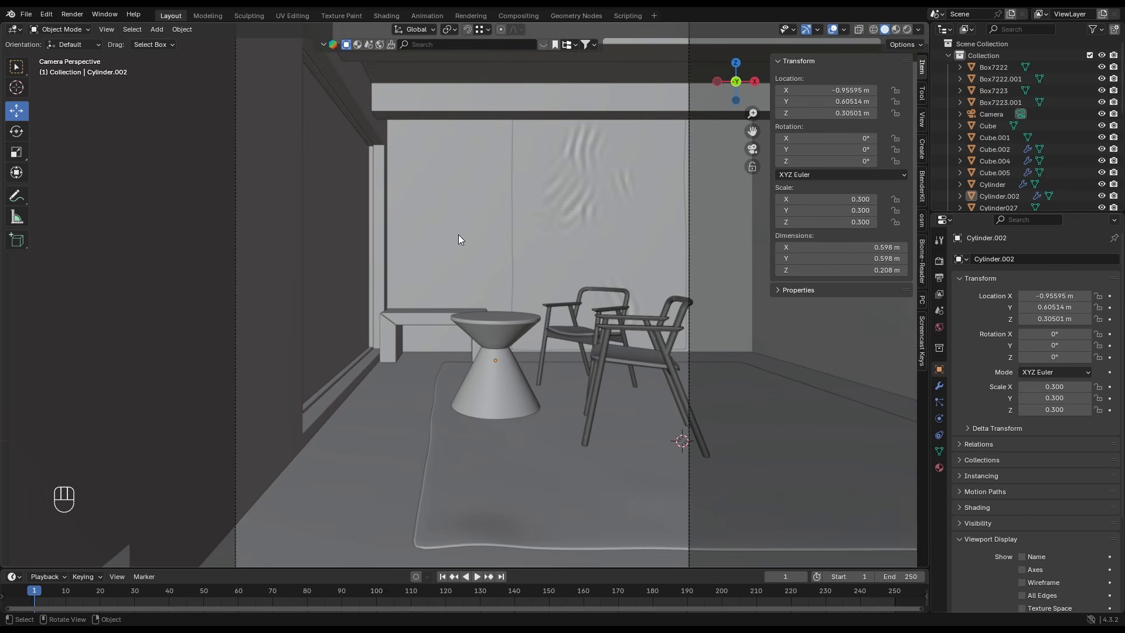
# - Add a cylinder mesh for a hanging lantern and scale it down uniformly to about 0.307
pyautogui.hotkey('shift', 'a')
pyautogui.moveTo(457, 229)
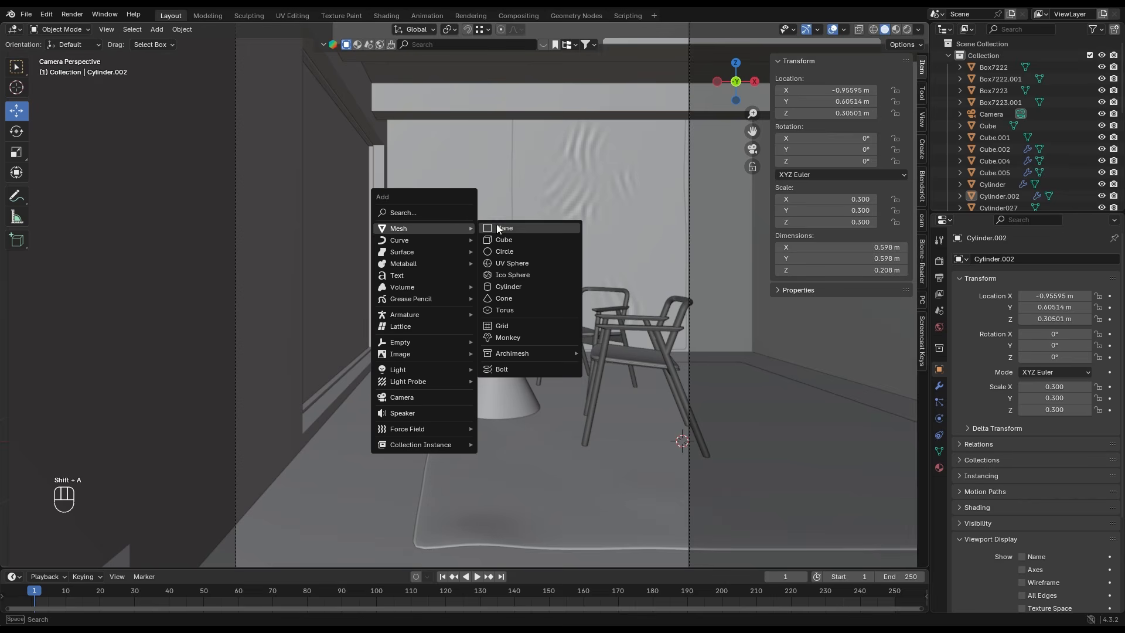
pyautogui.click(504, 286)
pyautogui.press('s')
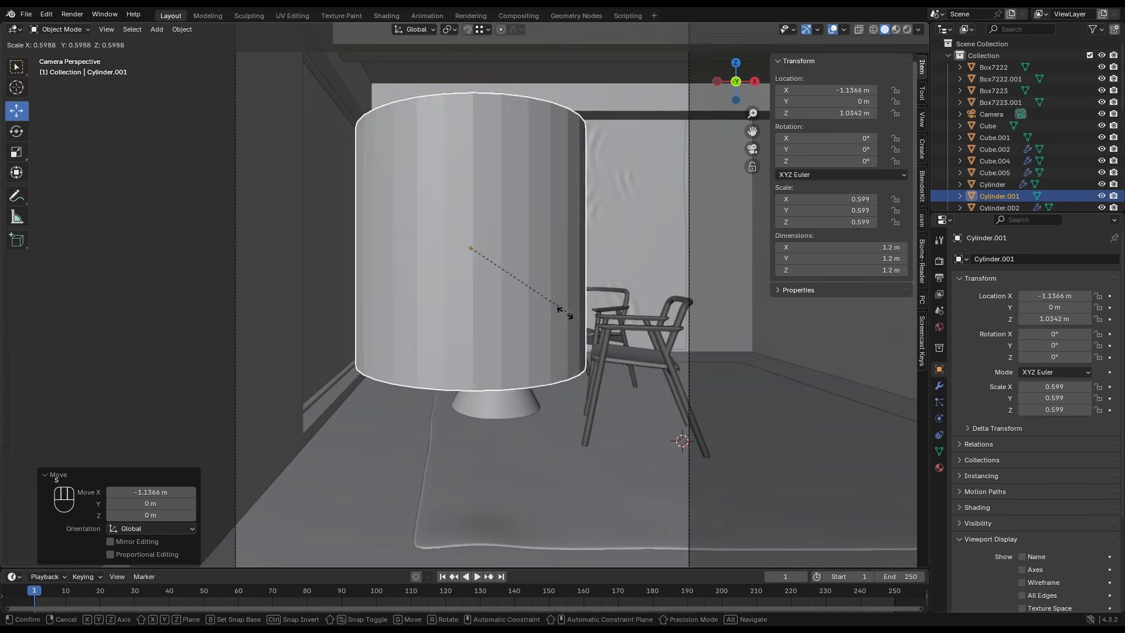
pyautogui.click(530, 290)
# - In the back wireframe view, move the new cylinder to about X -1.466 m, Z 1.318 m and scale it to about 0.212
pyautogui.click(736, 82)
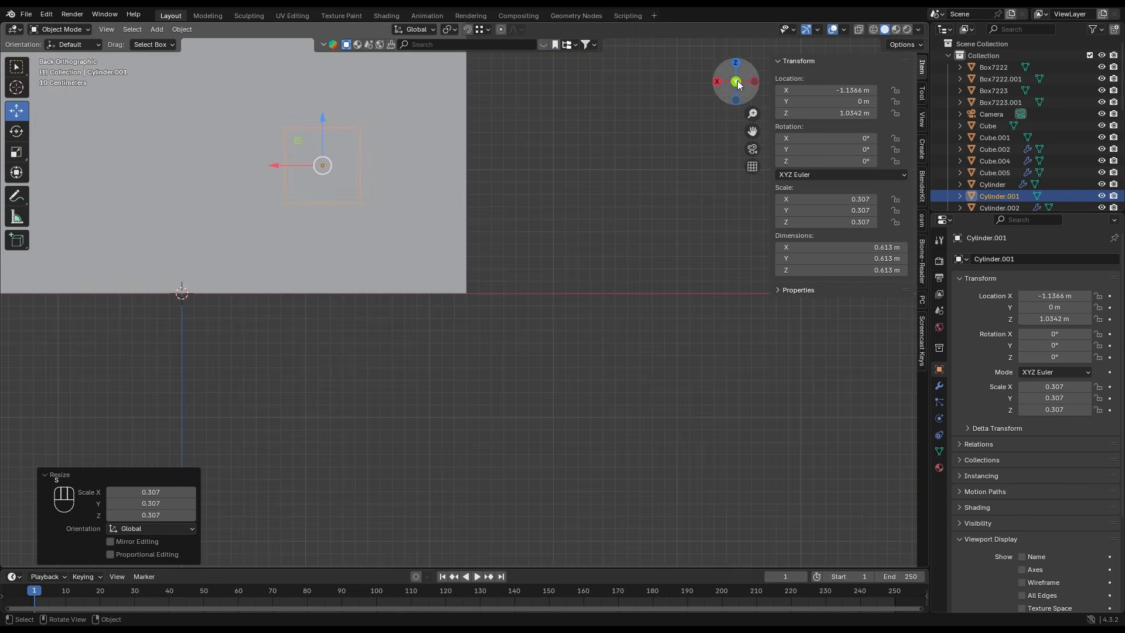
pyautogui.click(873, 30)
pyautogui.scroll(-1, 395, 206)
pyautogui.keyDown('shift'); pyautogui.moveTo(452, 220); pyautogui.dragTo(522, 317, button='middle'); pyautogui.keyUp('shift')
pyautogui.press('g')
pyautogui.click(556, 287)
pyautogui.press('s')
pyautogui.click(533, 276)
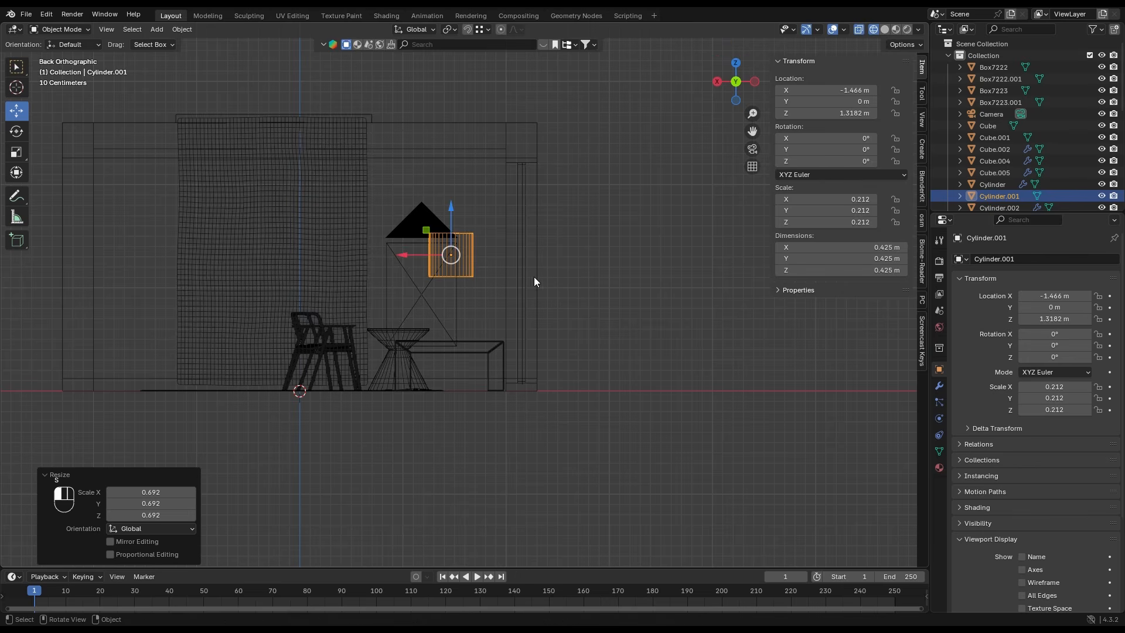
# - Give the cylinder a level 1 subdivision and open its mesh for editing
pyautogui.scroll(4, 487, 264)
pyautogui.scroll(1, 467, 215)
pyautogui.hotkey('ctrl', '1')
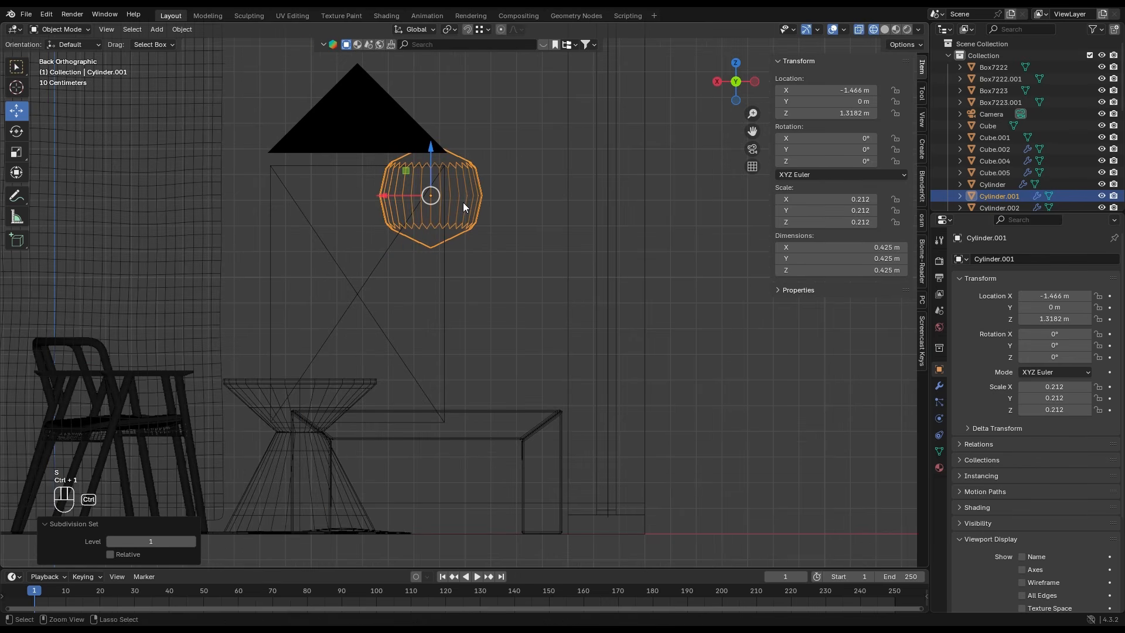
pyautogui.keyDown('shift'); pyautogui.moveTo(455, 190); pyautogui.dragTo(472, 243, button='middle'); pyautogui.keyUp('shift')
pyautogui.press('Tab')
# - Extrude the cylinder's top vertices upward, shrink that ring to about 0.416 as a shoulder, and extrude a short neck
pyautogui.scroll(-2, 472, 244)
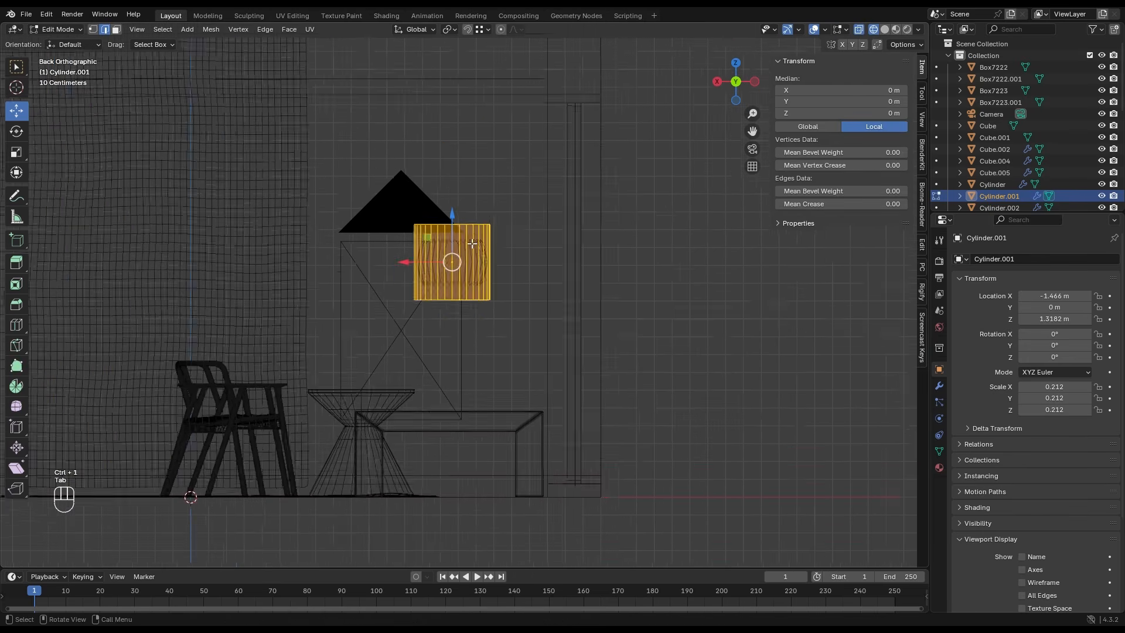
pyautogui.scroll(2, 512, 218)
pyautogui.press('1')
pyautogui.moveTo(514, 219); pyautogui.dragTo(327, 173)
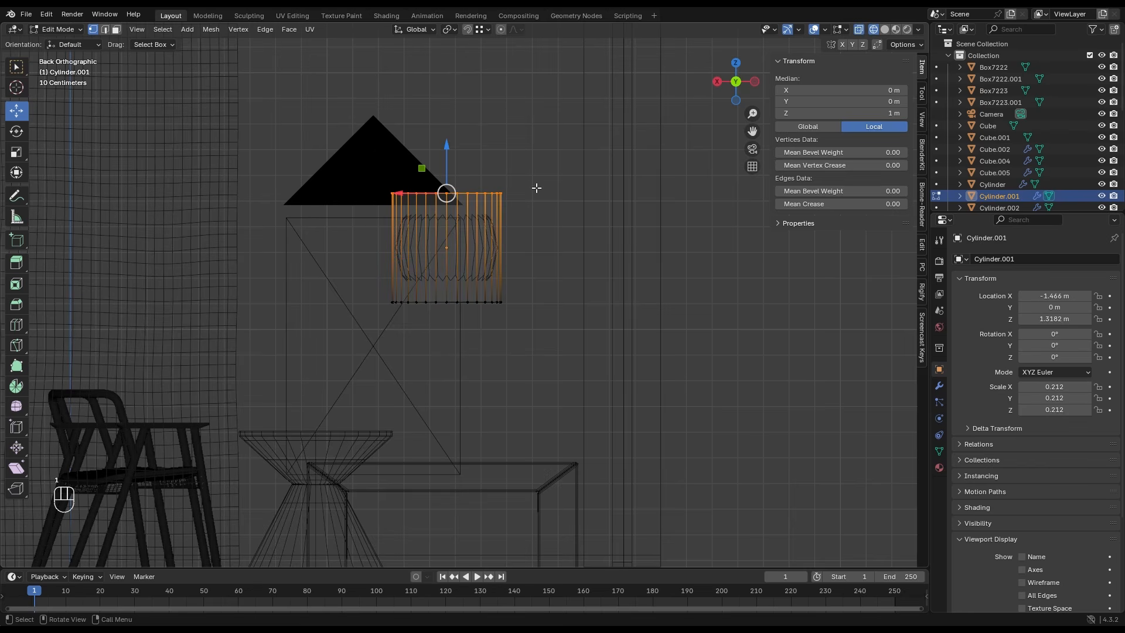
pyautogui.press('e')
pyautogui.click(541, 182)
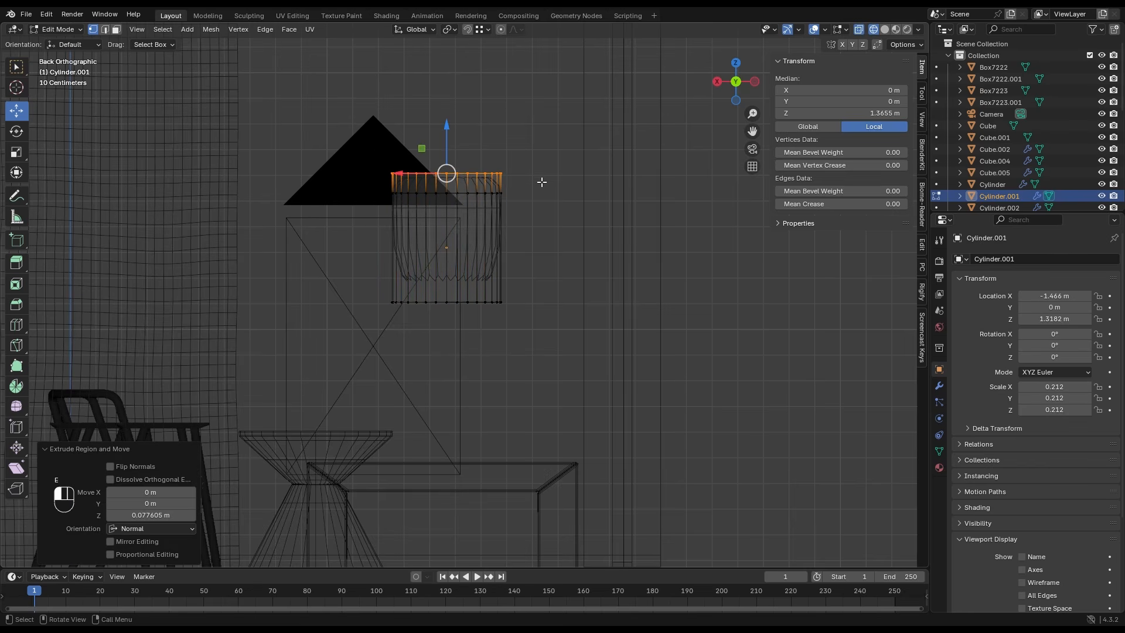
pyautogui.press('e')
pyautogui.click(509, 200)
pyautogui.press('s')
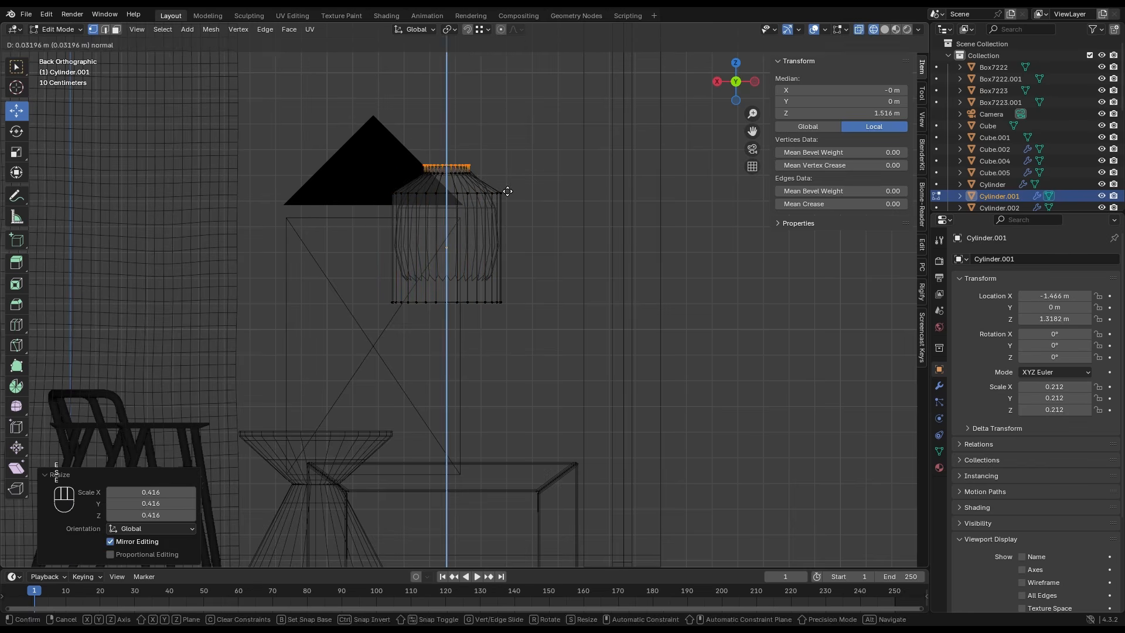
pyautogui.click(507, 189)
# - Extrude the cylinder's bottom vertices into a tapered shoulder and a lower neck about 0.055 m high
pyautogui.moveTo(524, 319); pyautogui.dragTo(384, 294)
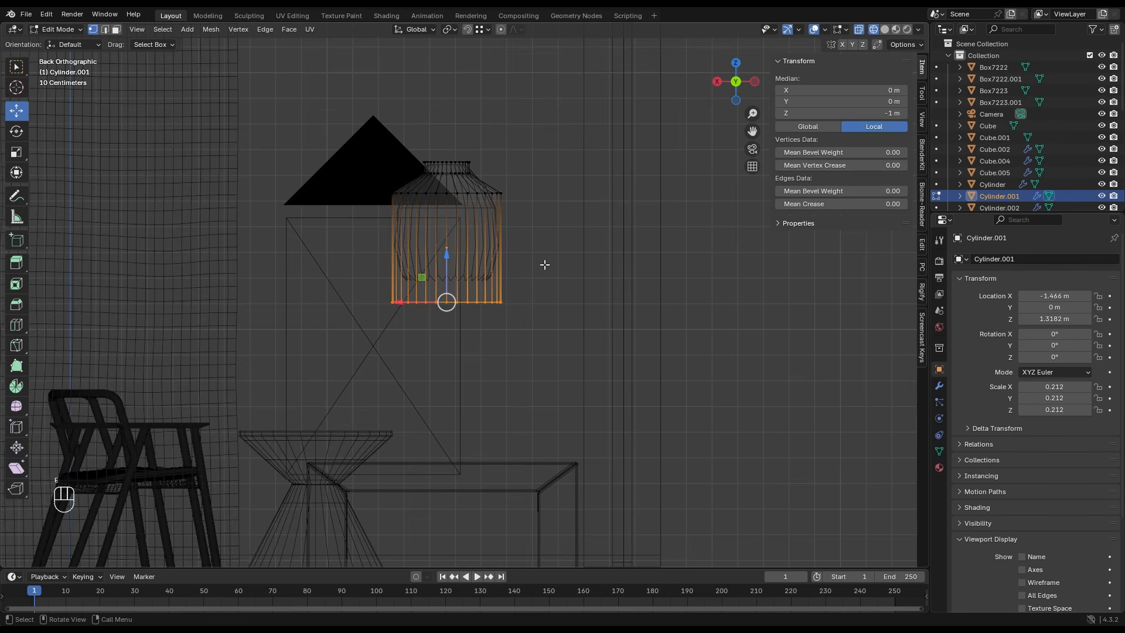
pyautogui.press('e')
pyautogui.click(542, 287)
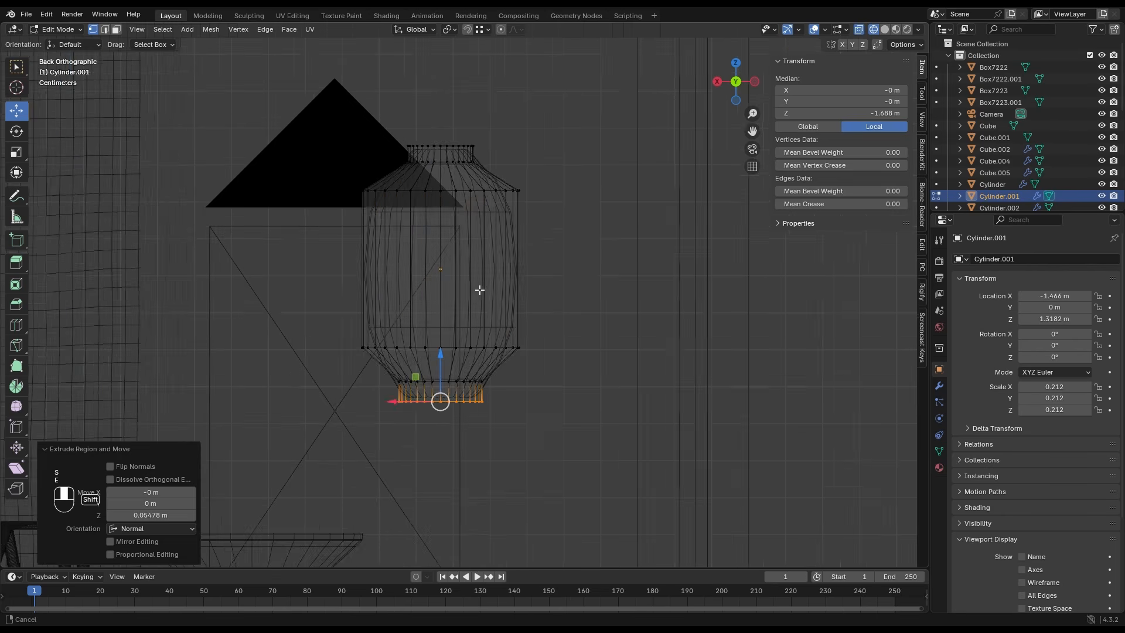
pyautogui.scroll(-1, 487, 295)
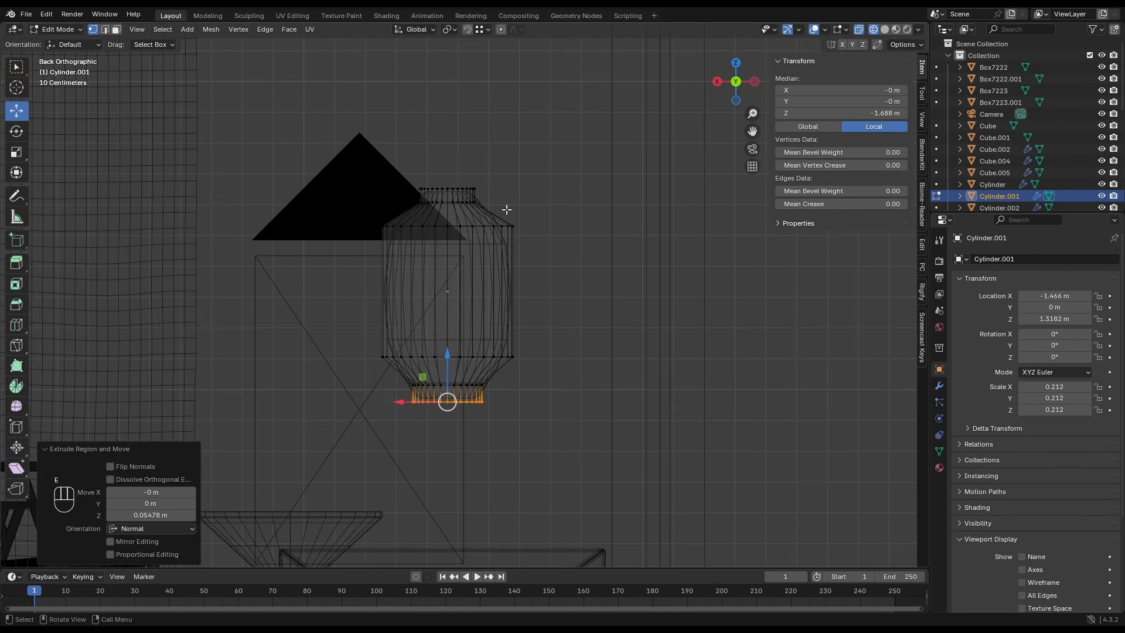
# - Add supporting edge loops at the top neck, the middle of the upper shoulder, and near both ends of the lantern's straight body
pyautogui.hotkey('ctrl', 'r')
pyautogui.click(470, 196)
pyautogui.click(471, 184)
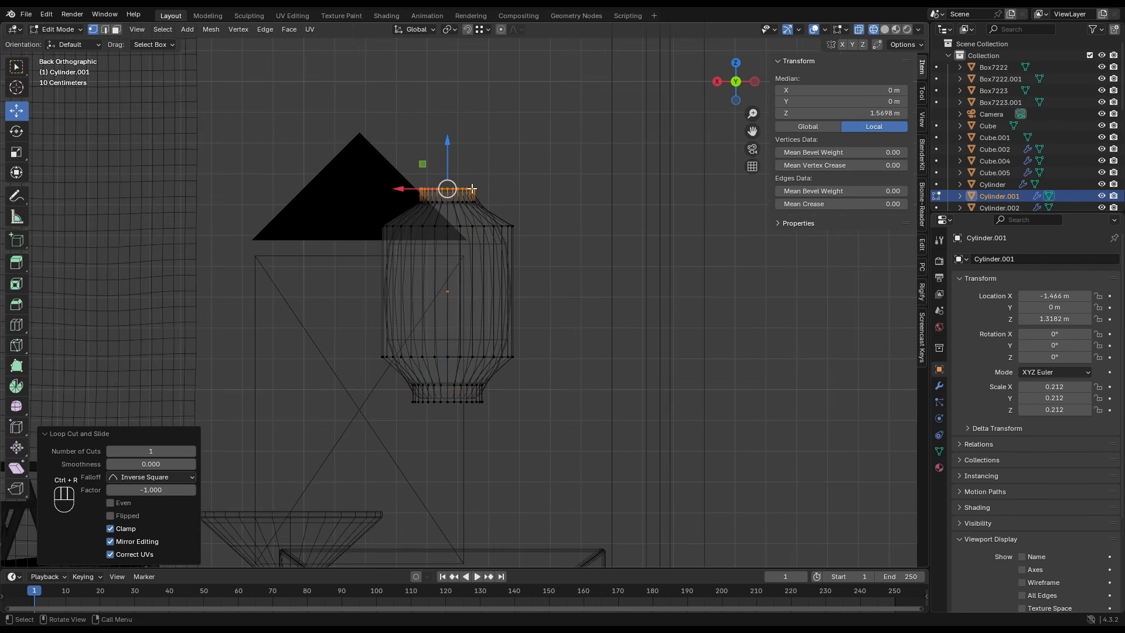
pyautogui.hotkey('ctrl', 'r')
pyautogui.click(476, 211)
pyautogui.rightClick(477, 211)
pyautogui.hotkey('ctrl', 'r')
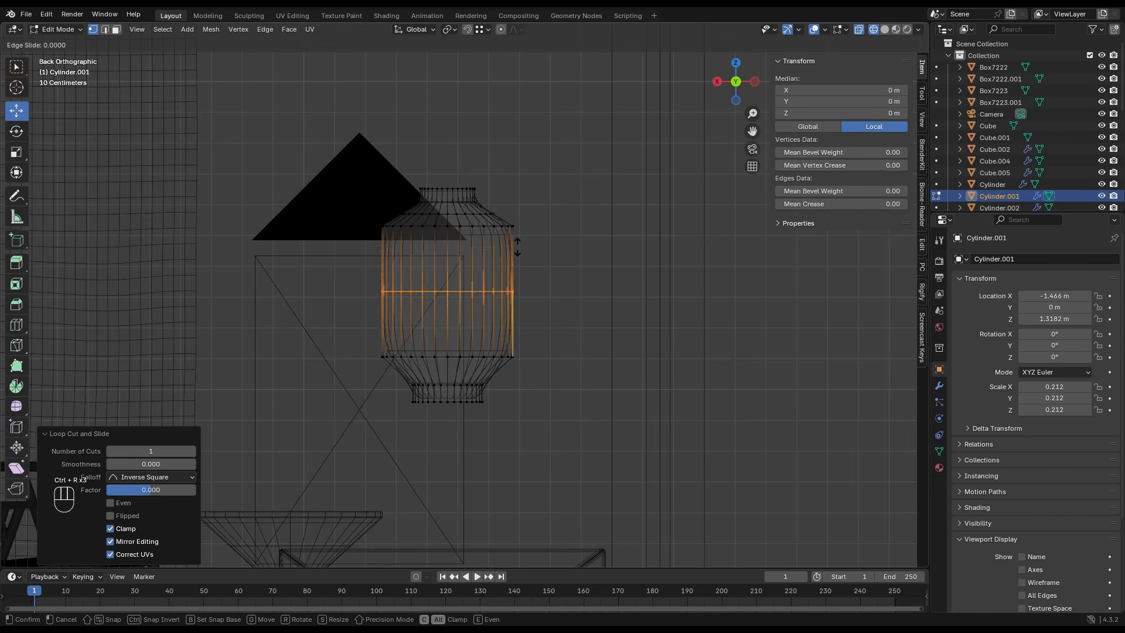
pyautogui.press('Escape')
pyautogui.hotkey('ctrl', 'r')
pyautogui.click(527, 307)
pyautogui.click(525, 351)
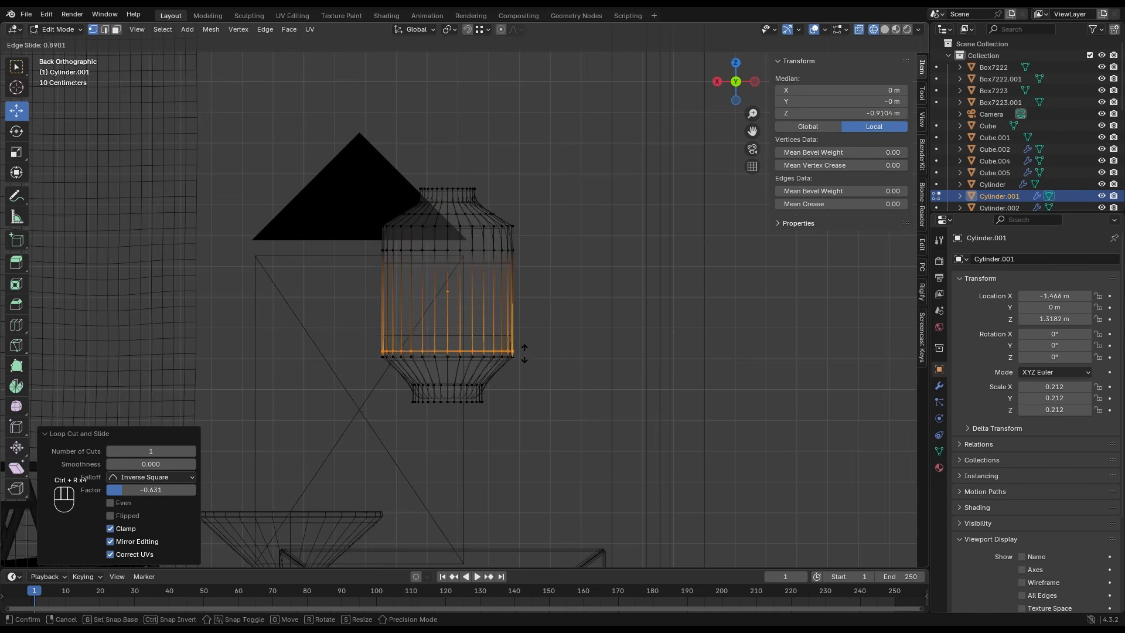
# - Remove the lantern's top and bottom cap faces and convert the subdivided object to a mesh
pyautogui.press('3')
pyautogui.moveTo(524, 350); pyautogui.dragTo(437, 382, button='middle')
pyautogui.click(451, 244)
pyautogui.keyDown('shift'); pyautogui.click(447, 379); pyautogui.keyUp('shift')
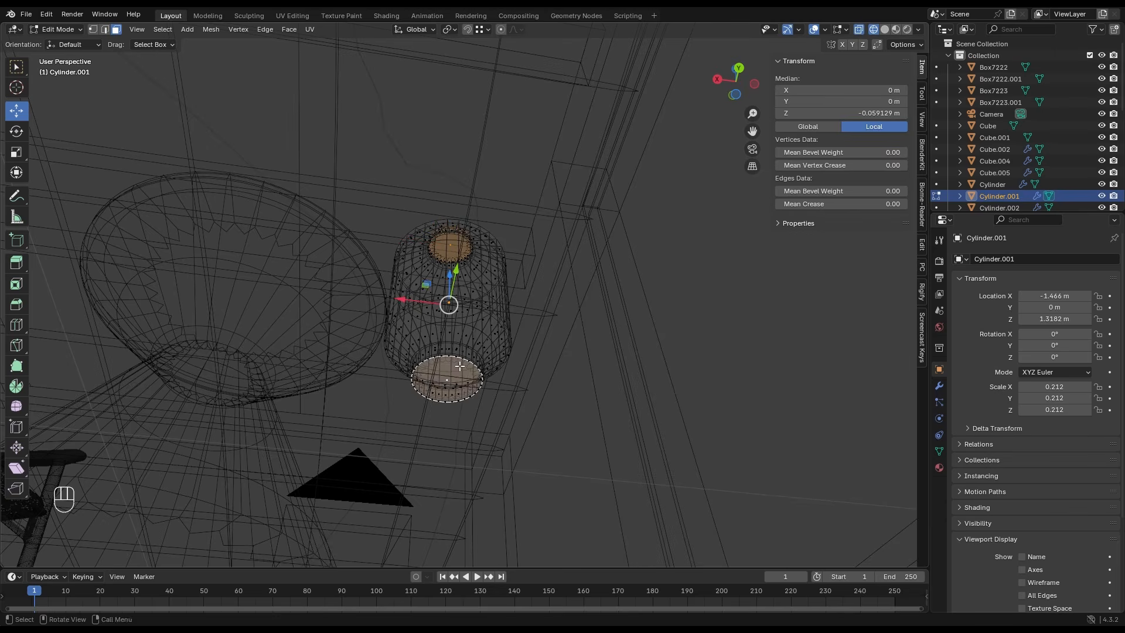
pyautogui.rightClick(459, 365)
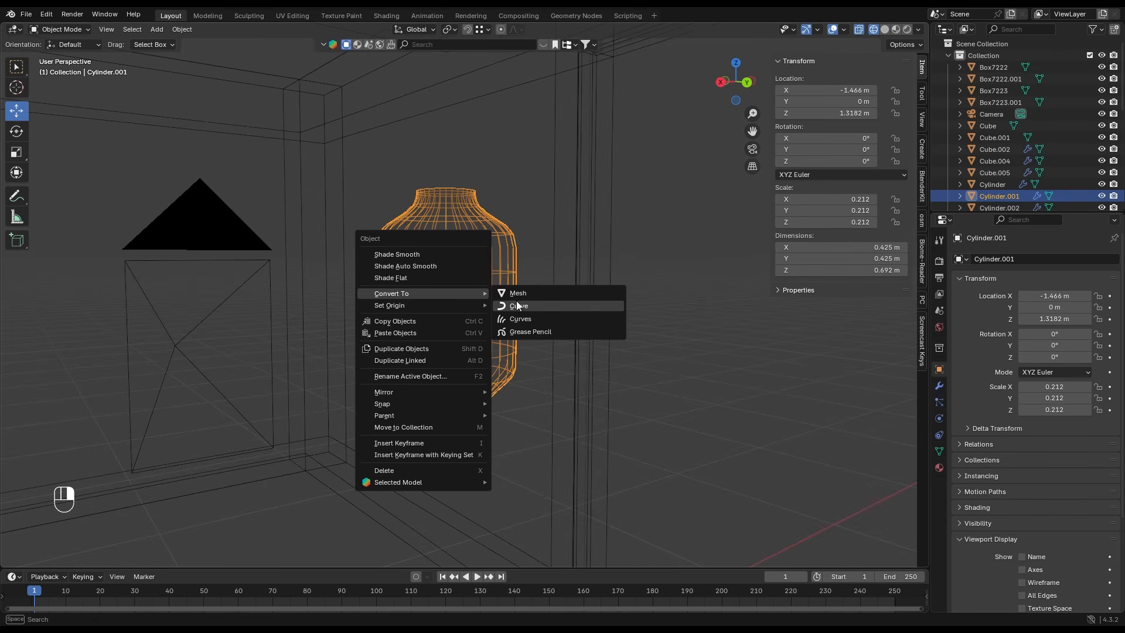
pyautogui.click(518, 294)
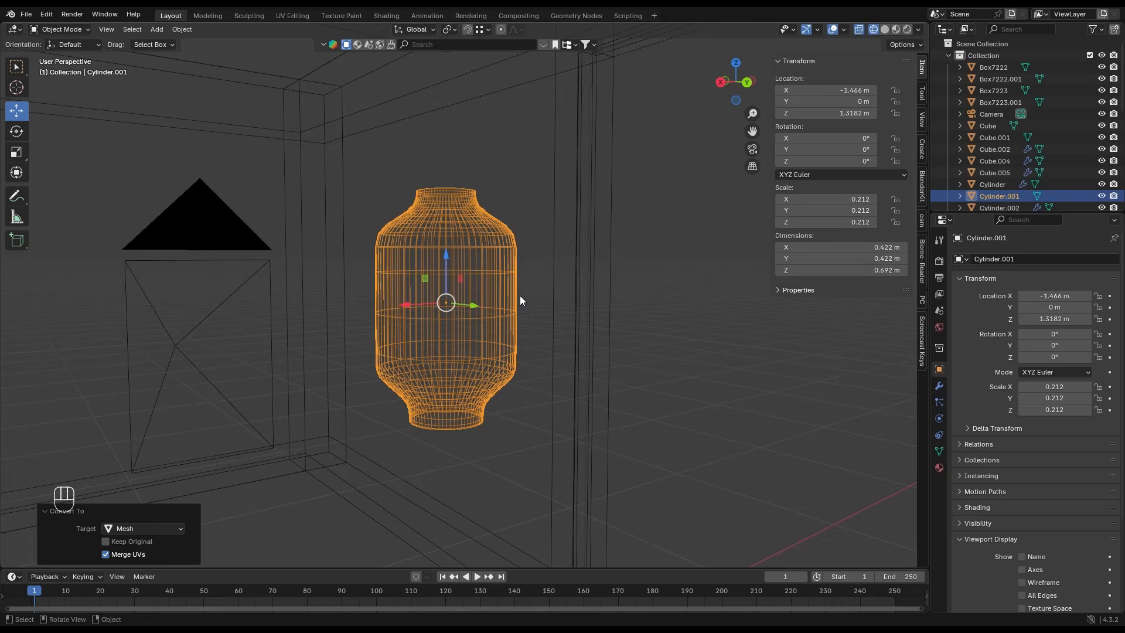
# - Apply another level 1 subdivision to the lantern and convert the result to a mesh
pyautogui.press('Tab')
pyautogui.press('Tab')
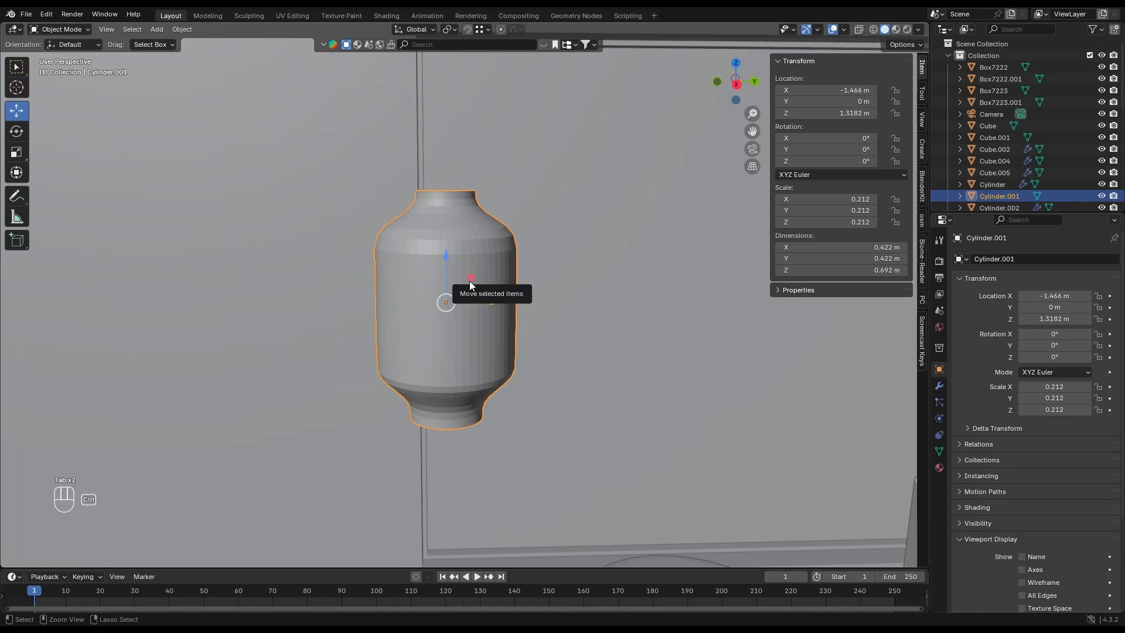
pyautogui.hotkey('ctrl', '1')
pyautogui.rightClick(459, 253)
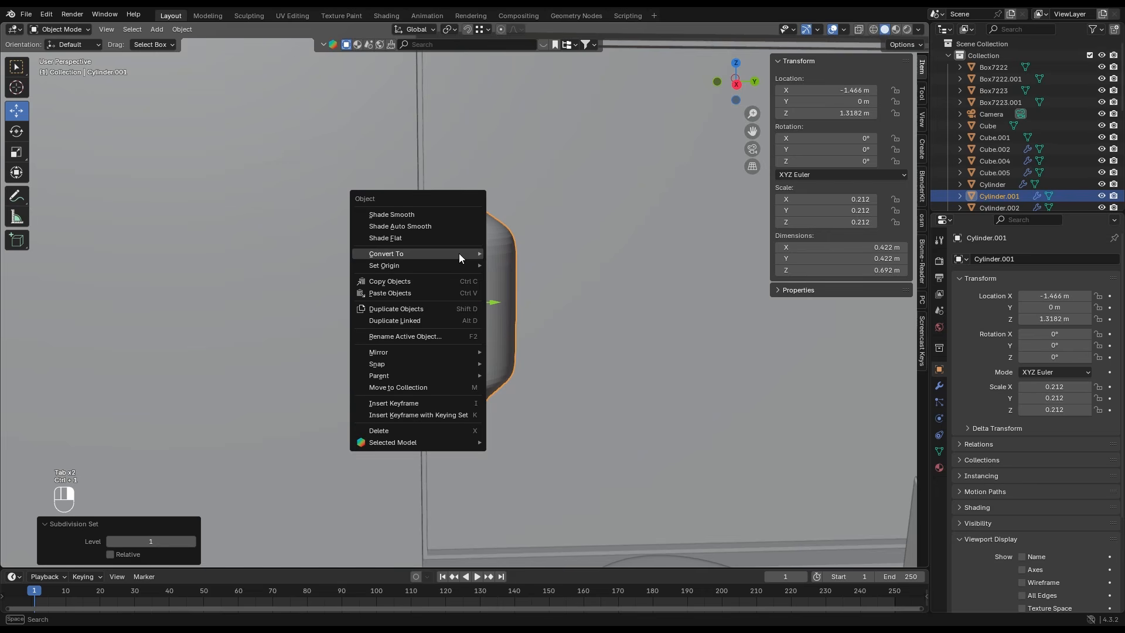
pyautogui.moveTo(463, 253)
pyautogui.click(509, 255)
# - Apply Shade Auto Smooth to the lantern and add a Wireframe modifier to it
pyautogui.rightClick(466, 253)
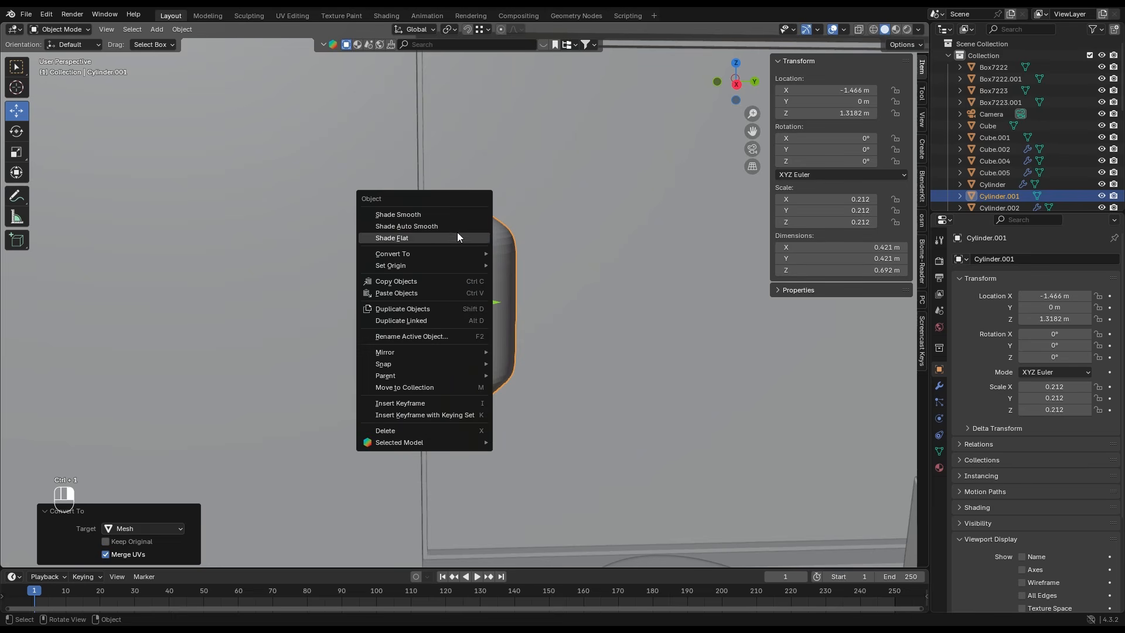
pyautogui.click(462, 230)
pyautogui.click(940, 385)
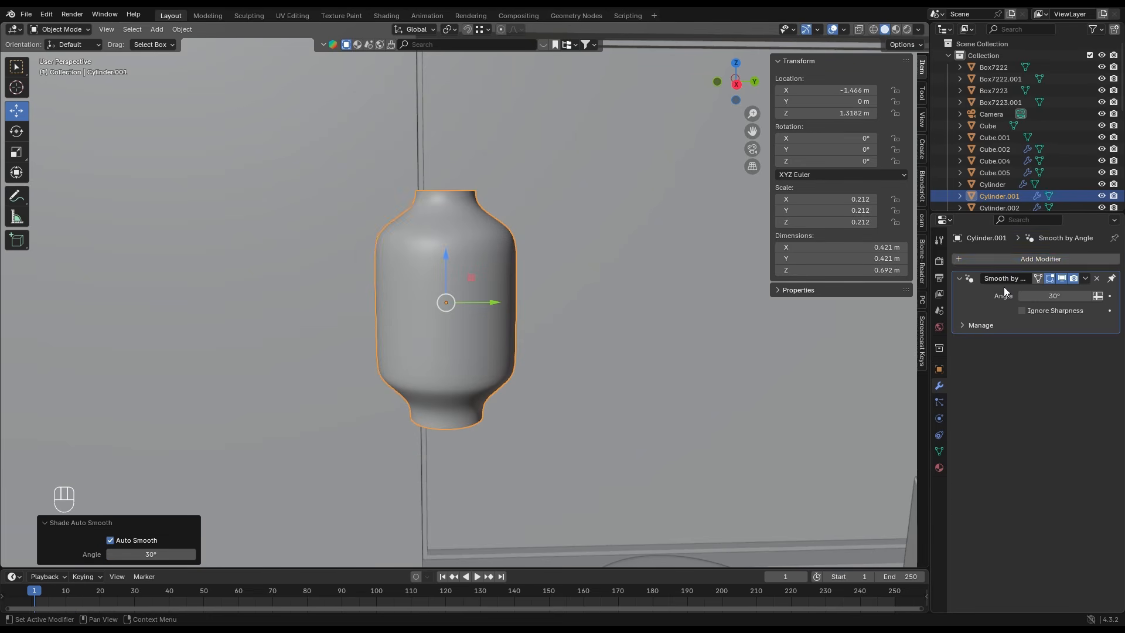
pyautogui.click(1008, 259)
pyautogui.moveTo(1002, 259)
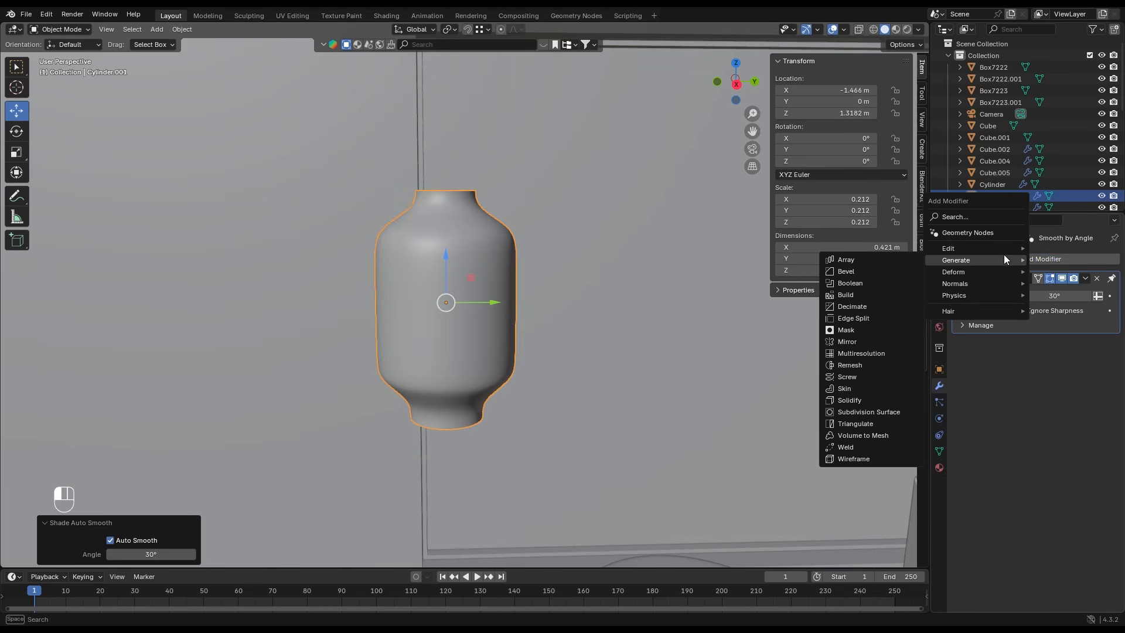
pyautogui.click(845, 460)
# - Move the wireframe lantern back to about Y 2.244 m and raise it to about Z 1.337 m, checking through the camera
pyautogui.scroll(-3, 388, 305)
pyautogui.scroll(5, 388, 304)
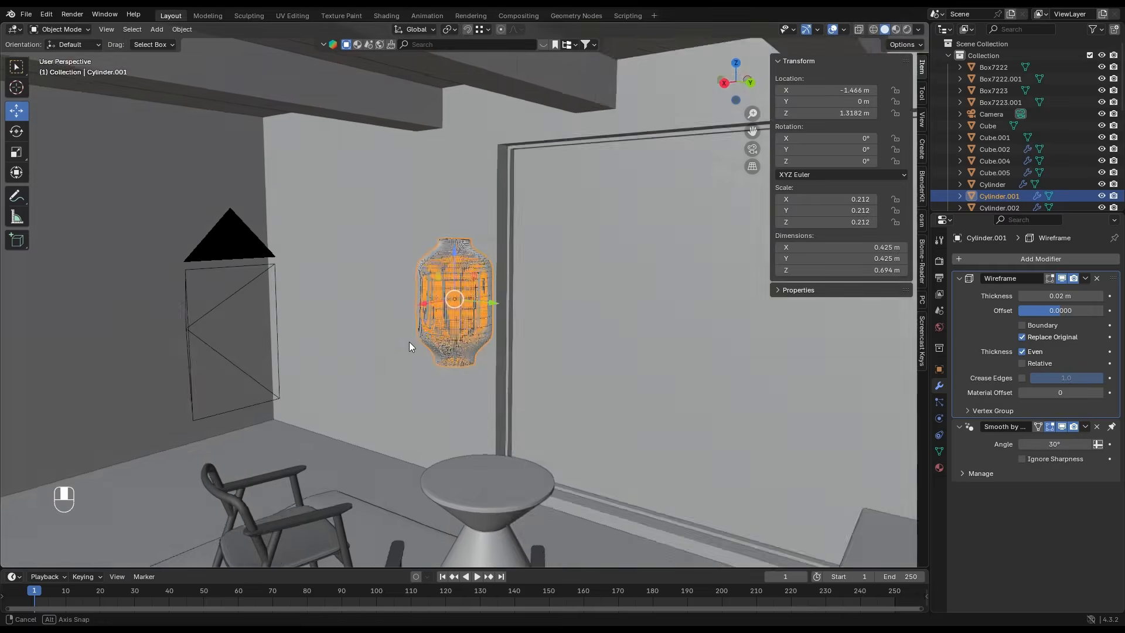
pyautogui.press('g')
pyautogui.press('y')
pyautogui.moveTo(774, 387); pyautogui.dragTo(828, 396)
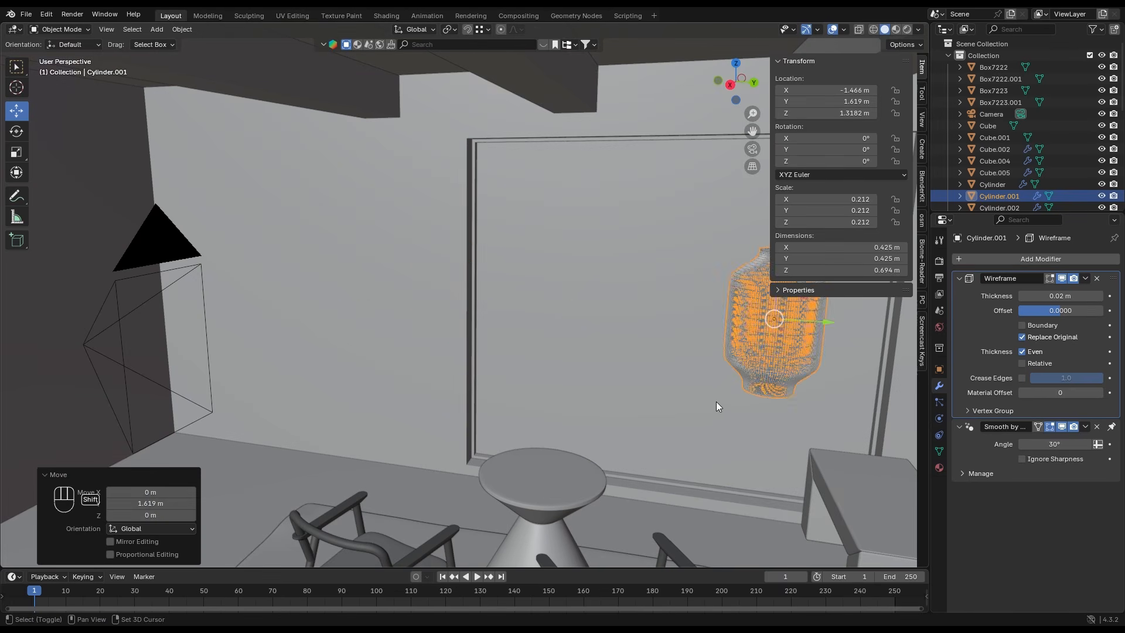
pyautogui.keyDown('shift'); pyautogui.moveTo(716, 402); pyautogui.dragTo(572, 382, button='middle'); pyautogui.keyUp('shift')
pyautogui.moveTo(576, 302); pyautogui.dragTo(683, 276)
pyautogui.press('KP_0')
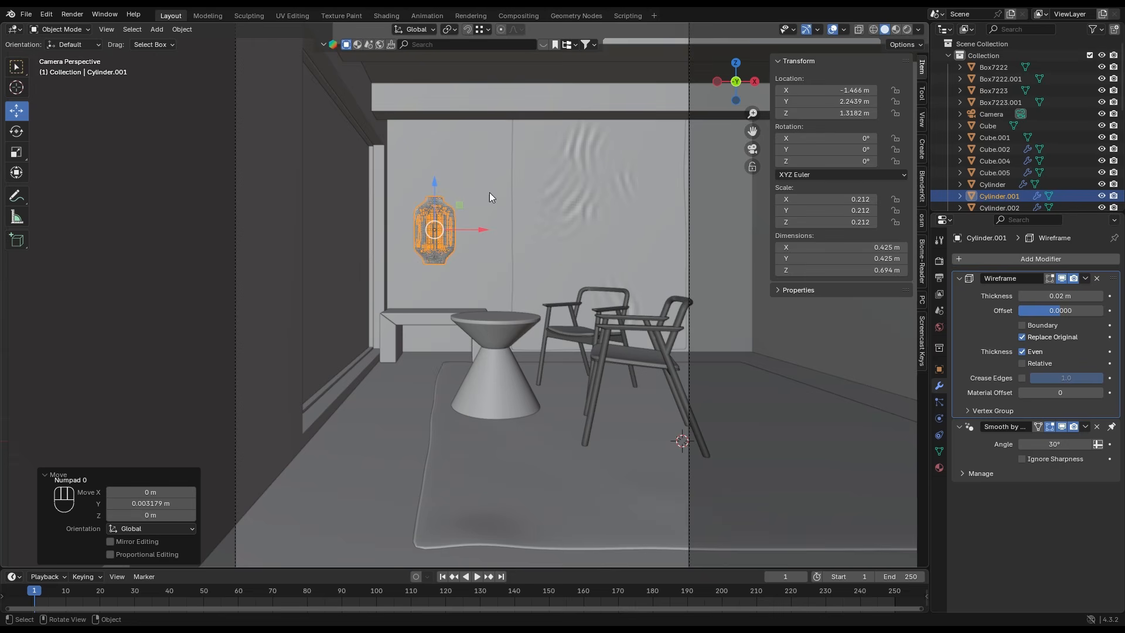
pyautogui.moveTo(435, 184); pyautogui.dragTo(435, 182)
# - Snap the 3D cursor to the lantern and add a cylinder there, scaled down to about 0.078
pyautogui.scroll(4, 434, 190)
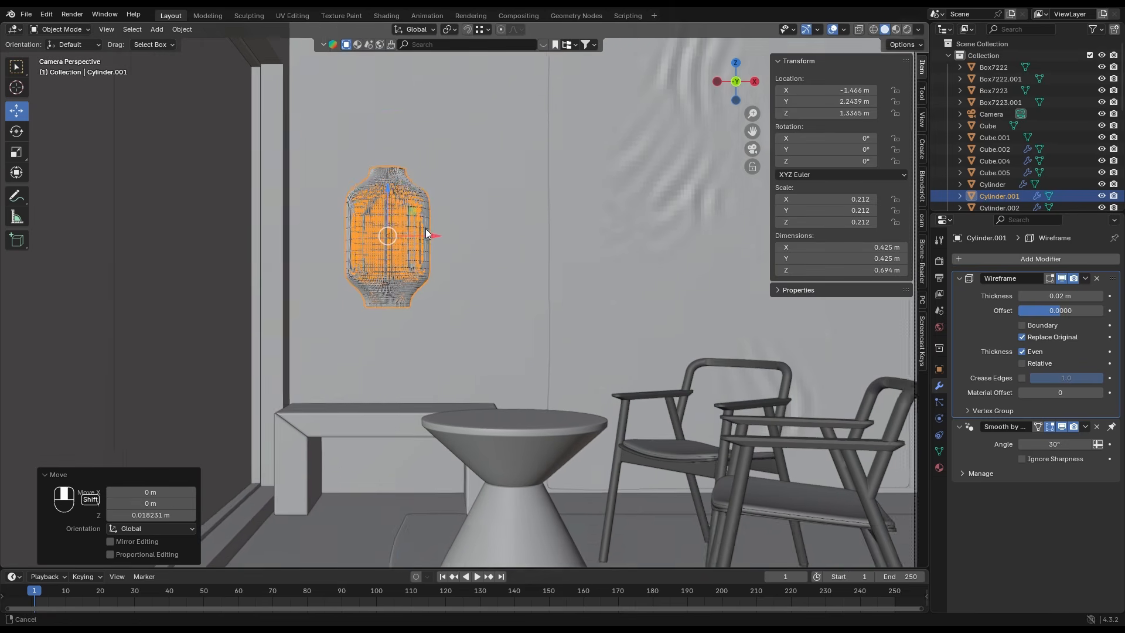
pyautogui.hotkey('shift', 's')
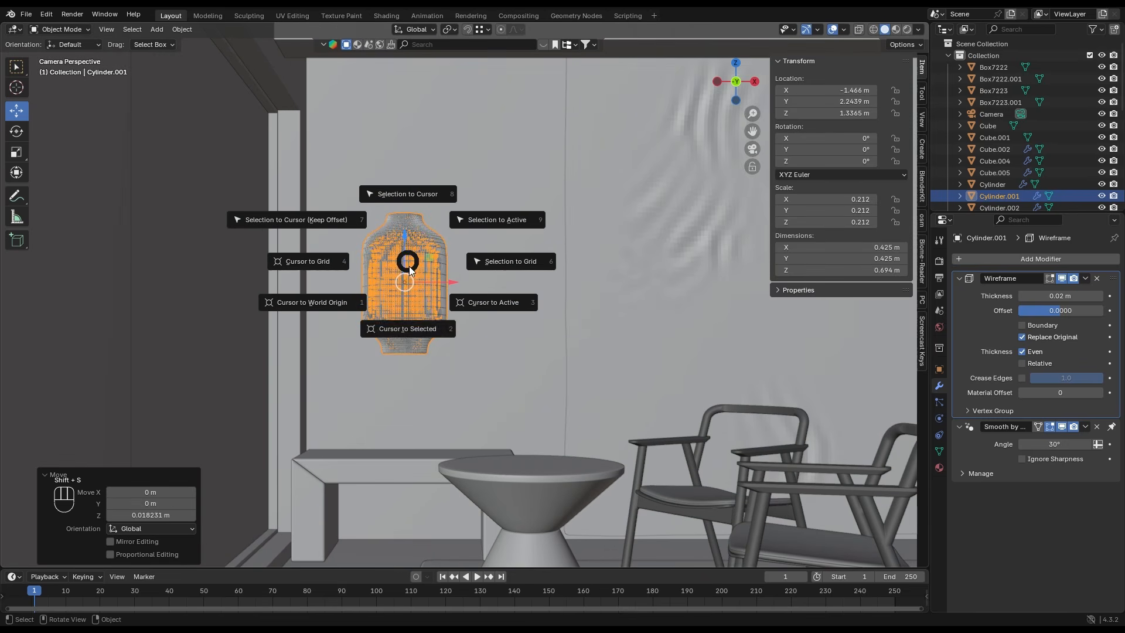
pyautogui.click(421, 328)
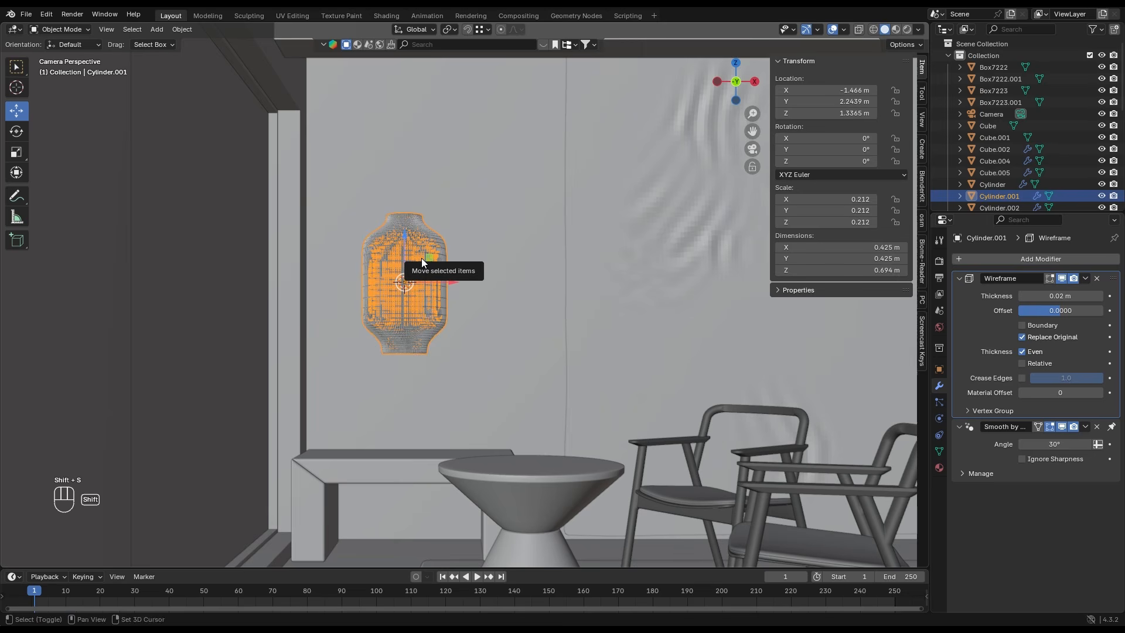
pyautogui.hotkey('shift', 'a')
pyautogui.moveTo(420, 258)
pyautogui.click(467, 315)
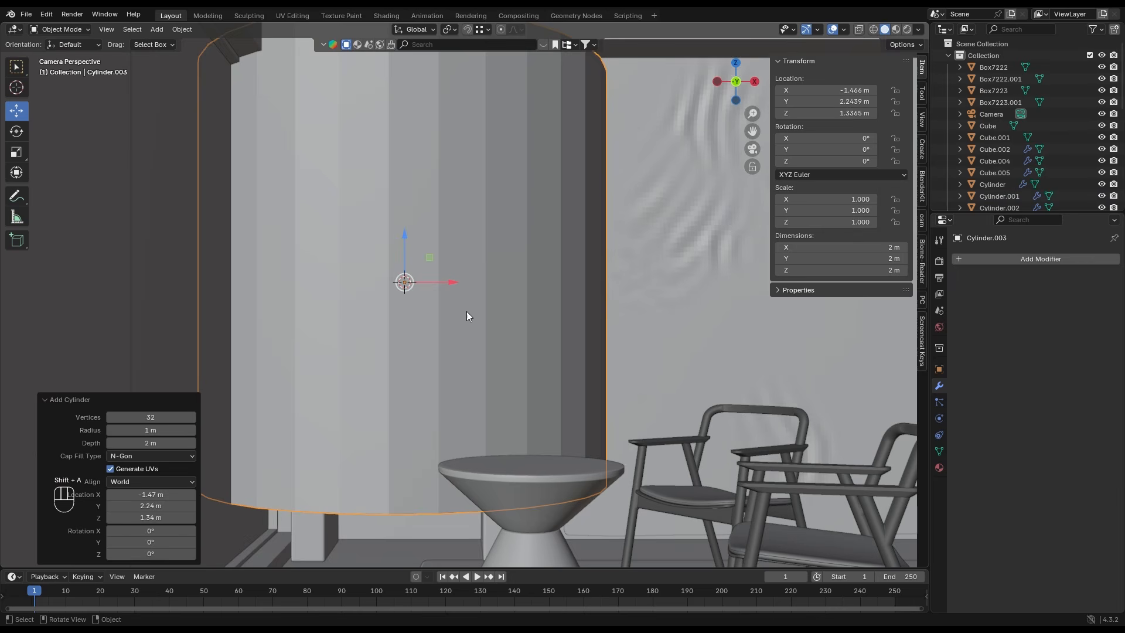
pyautogui.press('s')
pyautogui.click(460, 289)
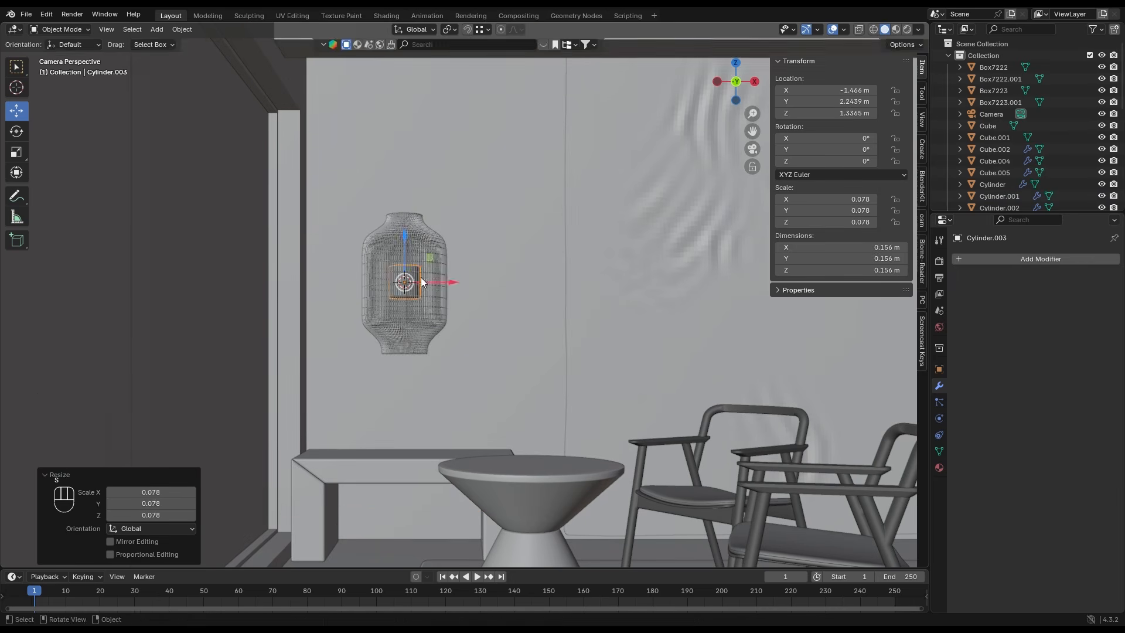
# - Reshape the small cylinder into a rod about 0.028 m wide and 0.985 m long, raised to about Z 2.142 m above the lantern
pyautogui.press('s')
pyautogui.press('z')
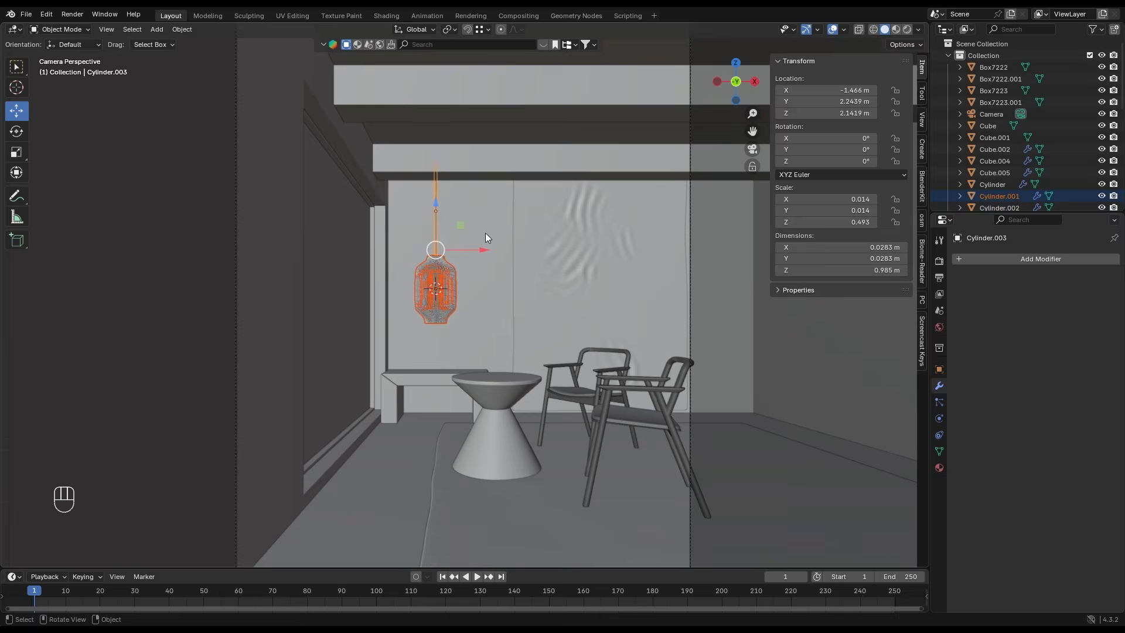
pyautogui.moveTo(485, 233); pyautogui.dragTo(462, 244, button='middle')
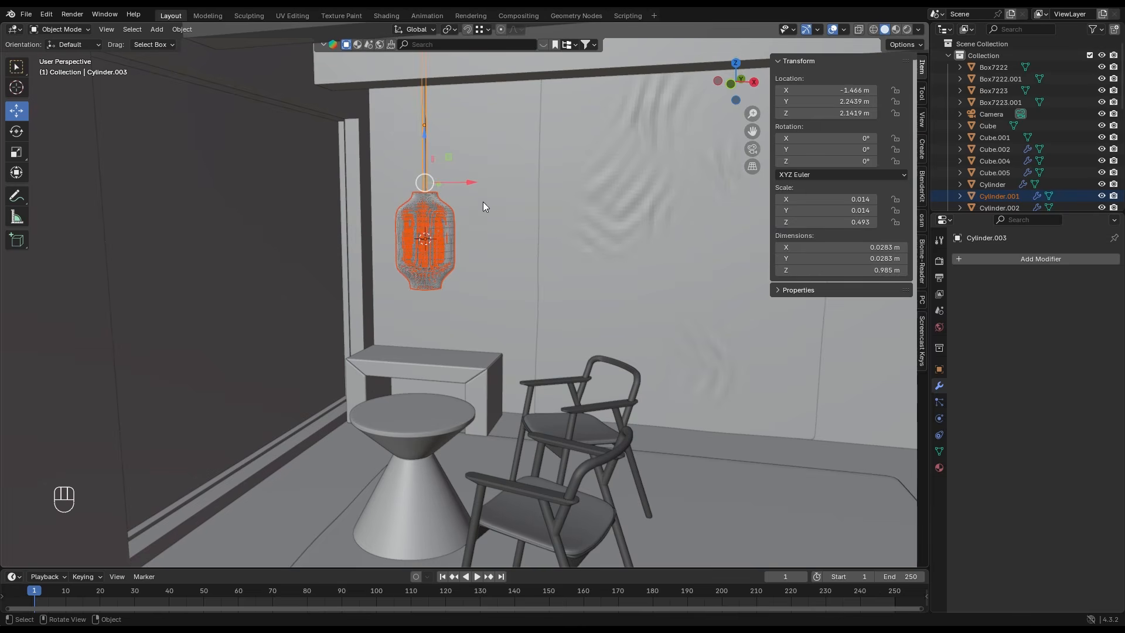
# - In the top wireframe view, move the lantern and its rod together along Y by about -0.058 m
pyautogui.click(736, 63)
pyautogui.click(873, 29)
pyautogui.scroll(-1, 516, 220)
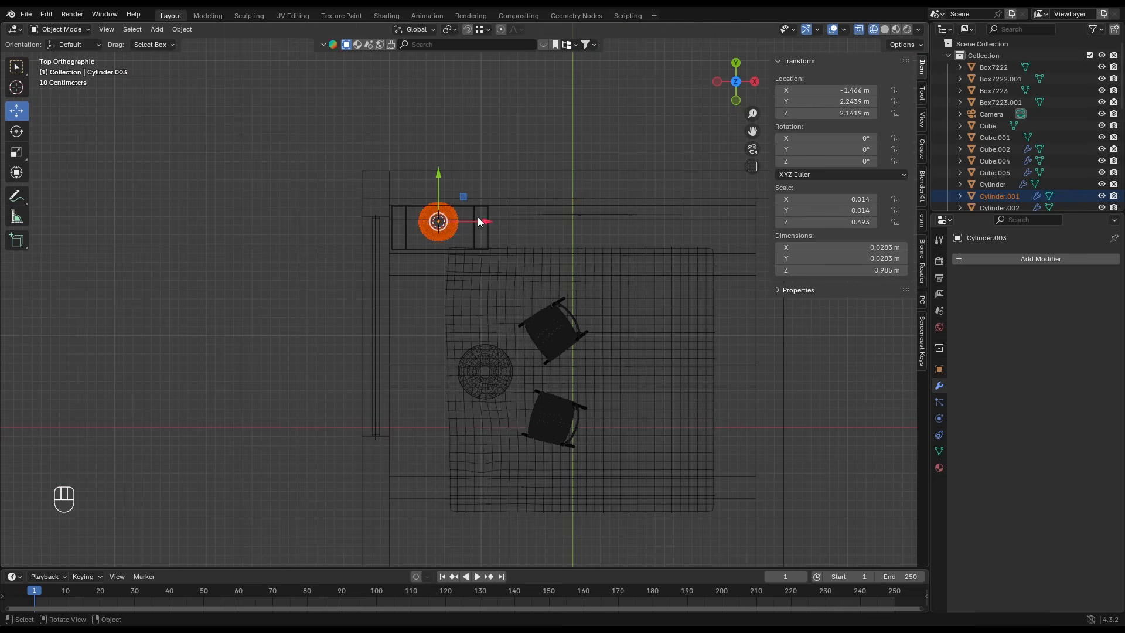
pyautogui.moveTo(438, 181); pyautogui.dragTo(437, 187)
# - Duplicate the lantern and rod to about X -0.456 m, Y 0.652 m, and raise the copy by about 0.361 m
pyautogui.hotkey('shift', 'd')
pyautogui.hotkey('shift', 'z')
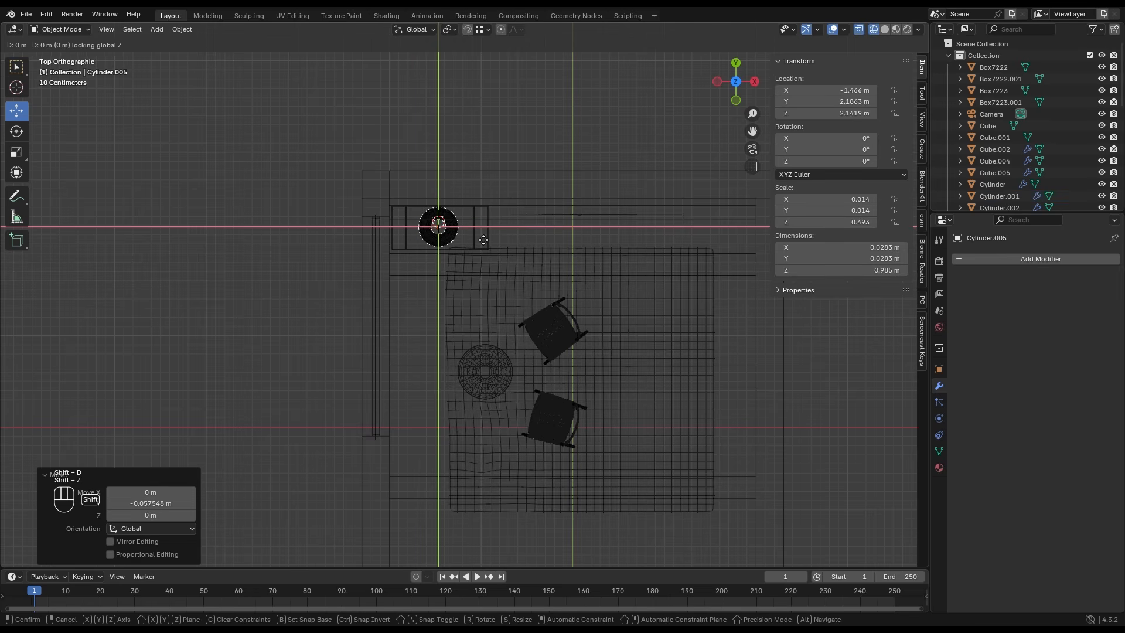
pyautogui.click(580, 380)
pyautogui.press('KP_0')
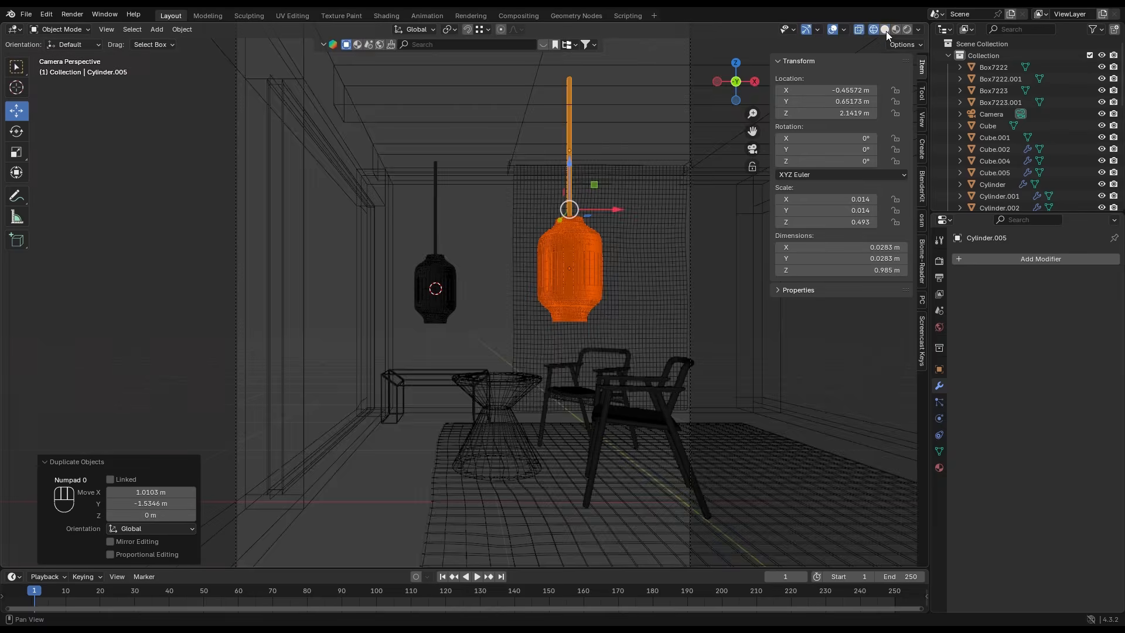
pyautogui.click(885, 30)
pyautogui.moveTo(571, 175); pyautogui.dragTo(572, 123)
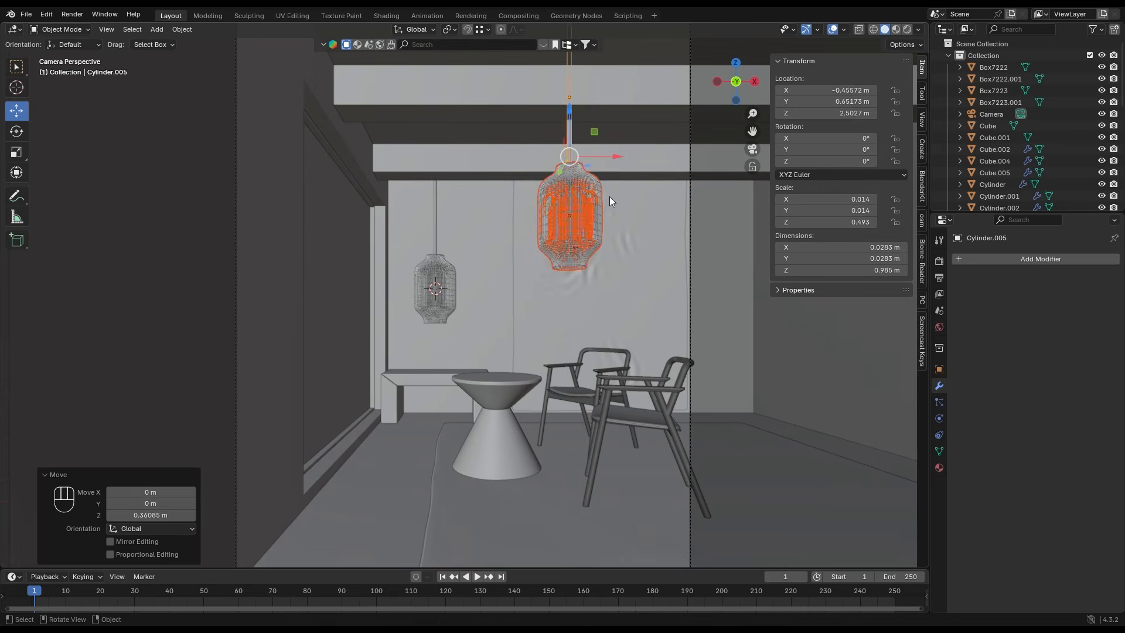
# - Widen the front lantern horizontally by about 1.64 times, to roughly 0.698 m across, keeping its height
pyautogui.click(588, 196)
pyautogui.click(588, 196)
pyautogui.press('s')
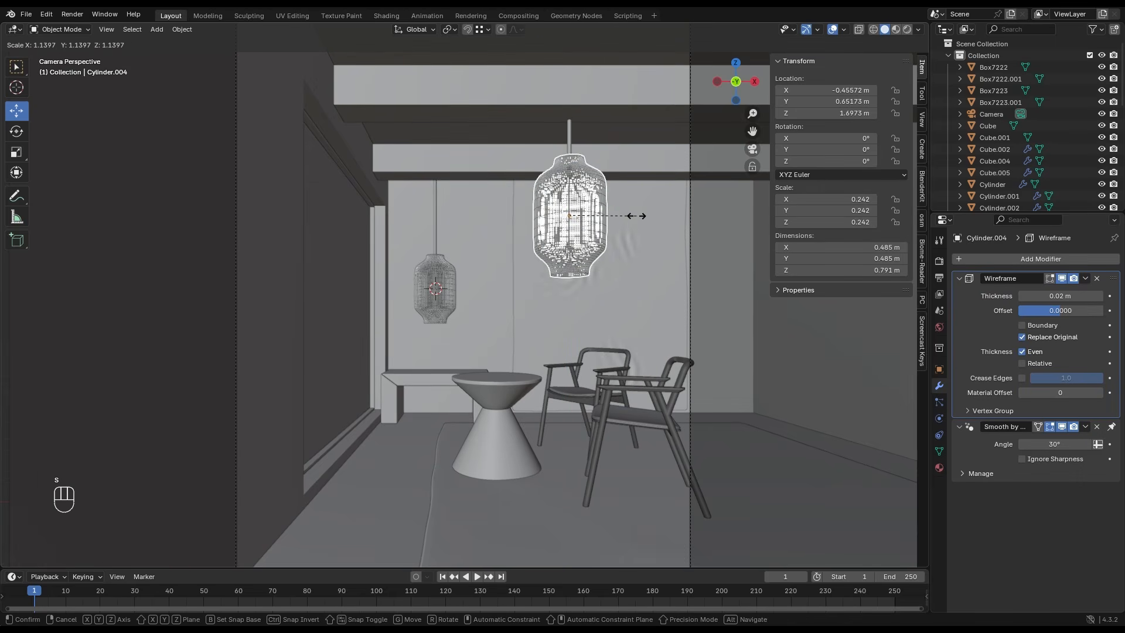
pyautogui.hotkey('shift', 'z')
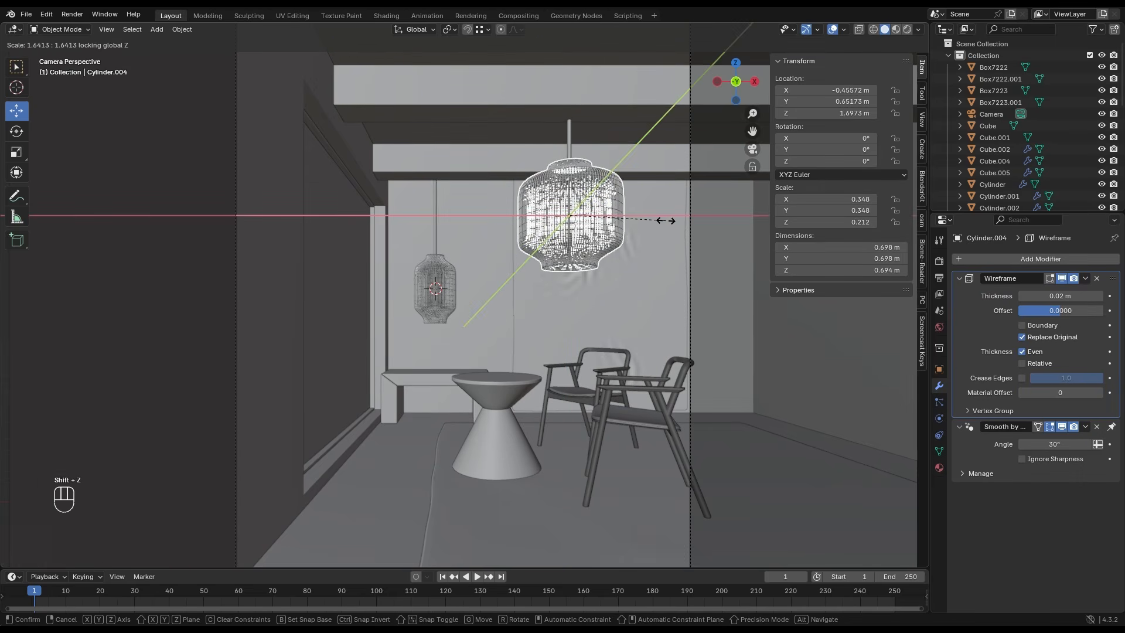
pyautogui.click(665, 221)
# - Thin both lantern rods in X and Y while keeping their lengths, making the front rod about 0.017 m wide
pyautogui.press('s')
pyautogui.hotkey('shift', 'z')
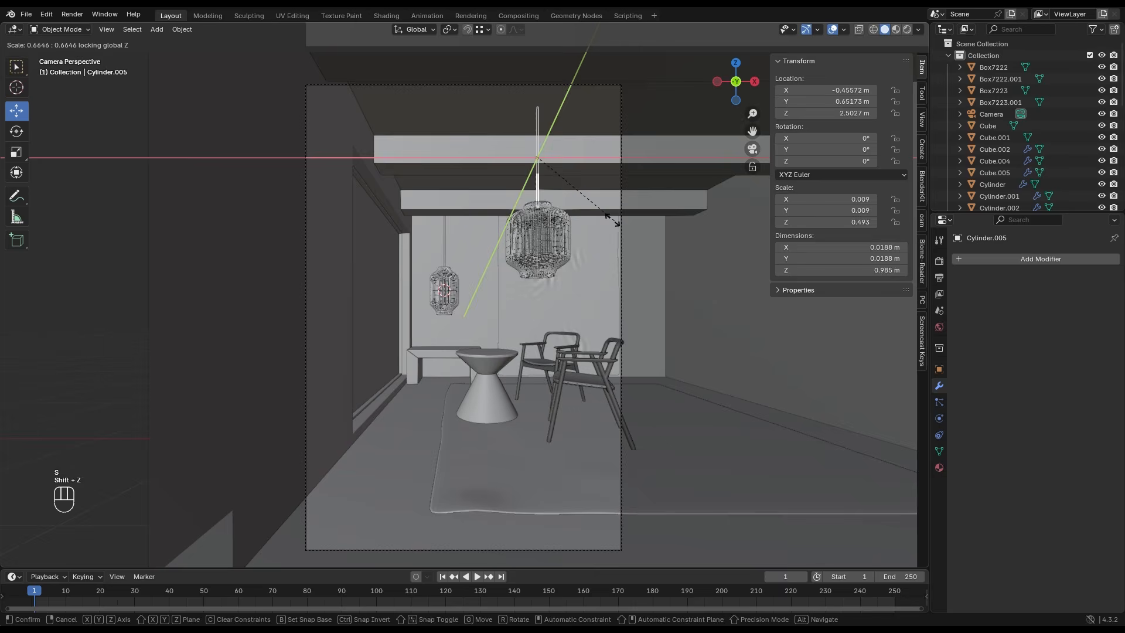
pyautogui.click(607, 216)
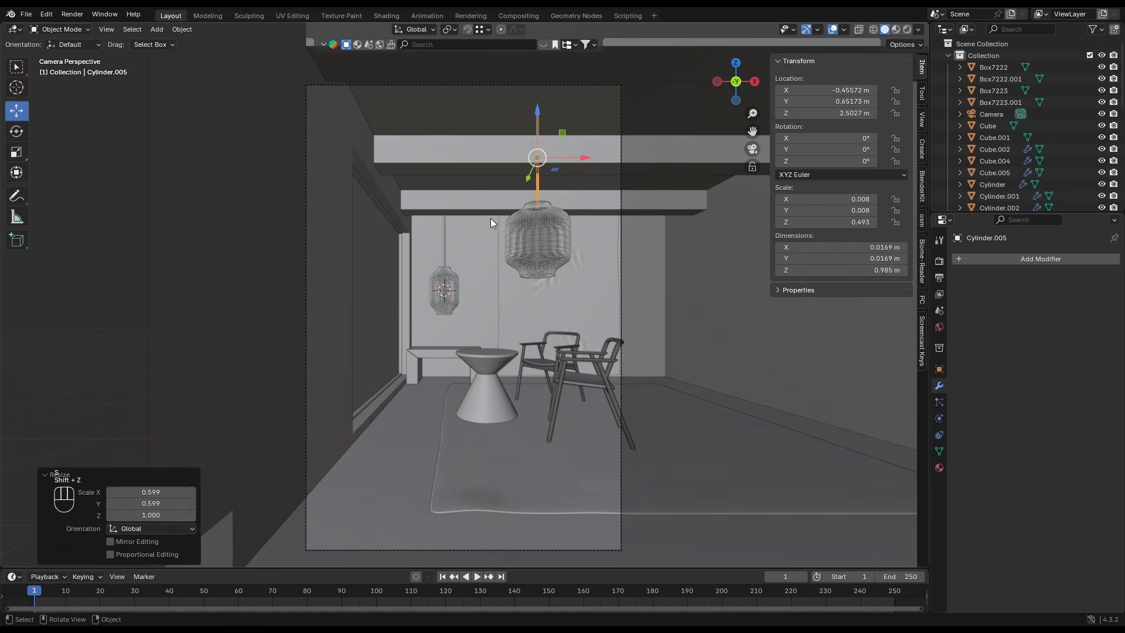
pyautogui.click(442, 249)
pyautogui.press('s')
pyautogui.hotkey('shift', 'z')
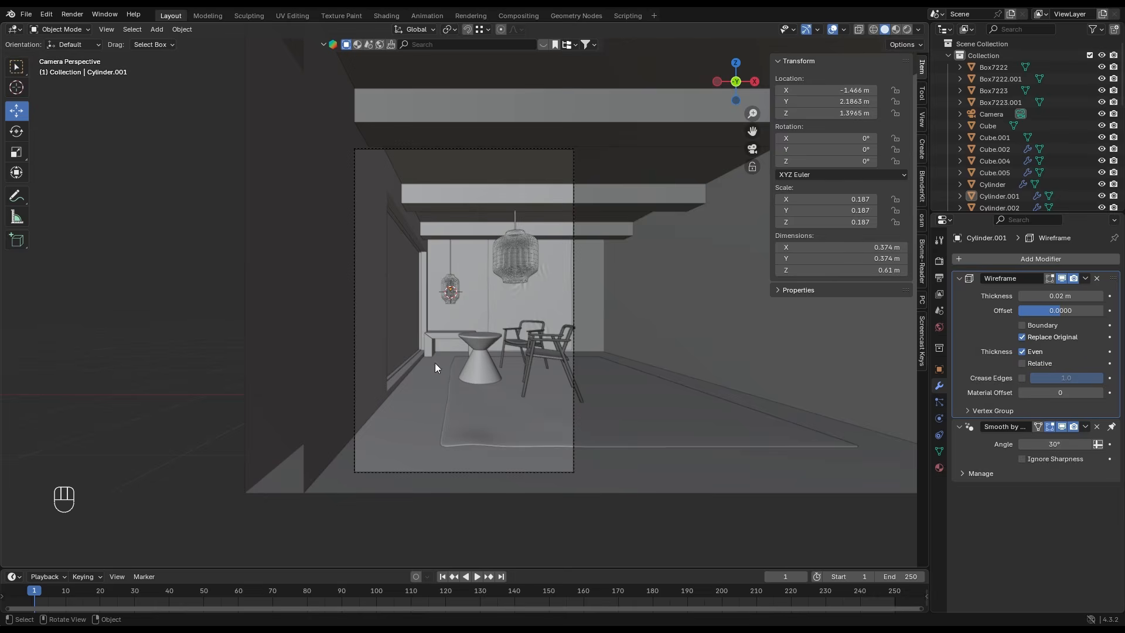
pyautogui.scroll(5, 436, 369)
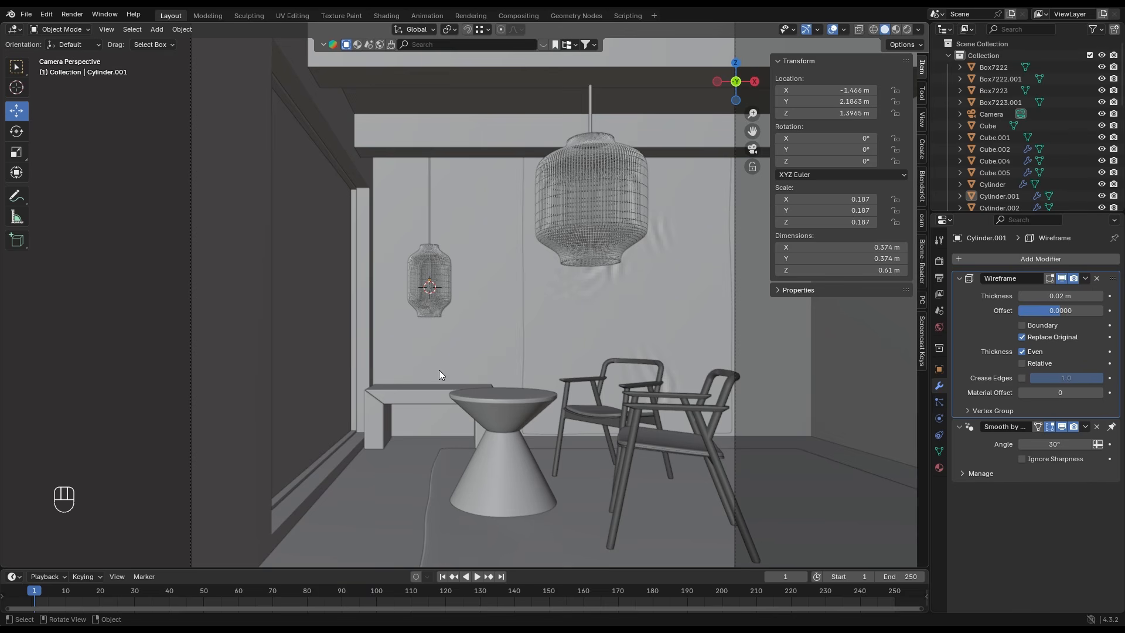
# - Add a cylinder below the small lantern, scaled to about 0.178 and lowered to about Z 0.814 m, with a level 1 subdivision
pyautogui.hotkey('shift', 'a')
pyautogui.moveTo(426, 282)
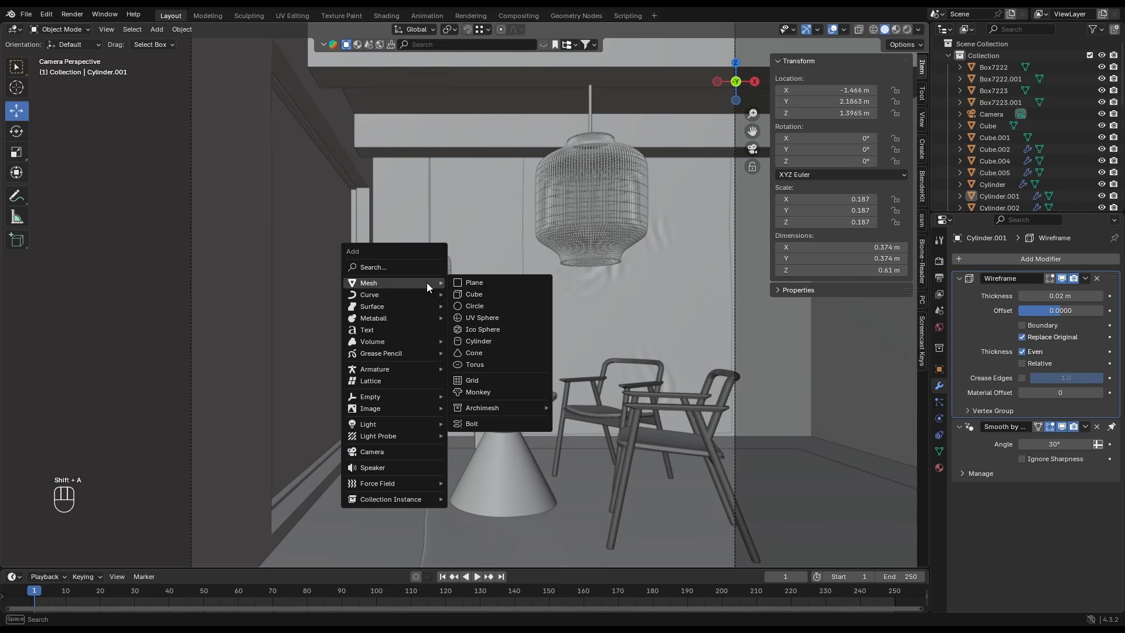
pyautogui.click(474, 341)
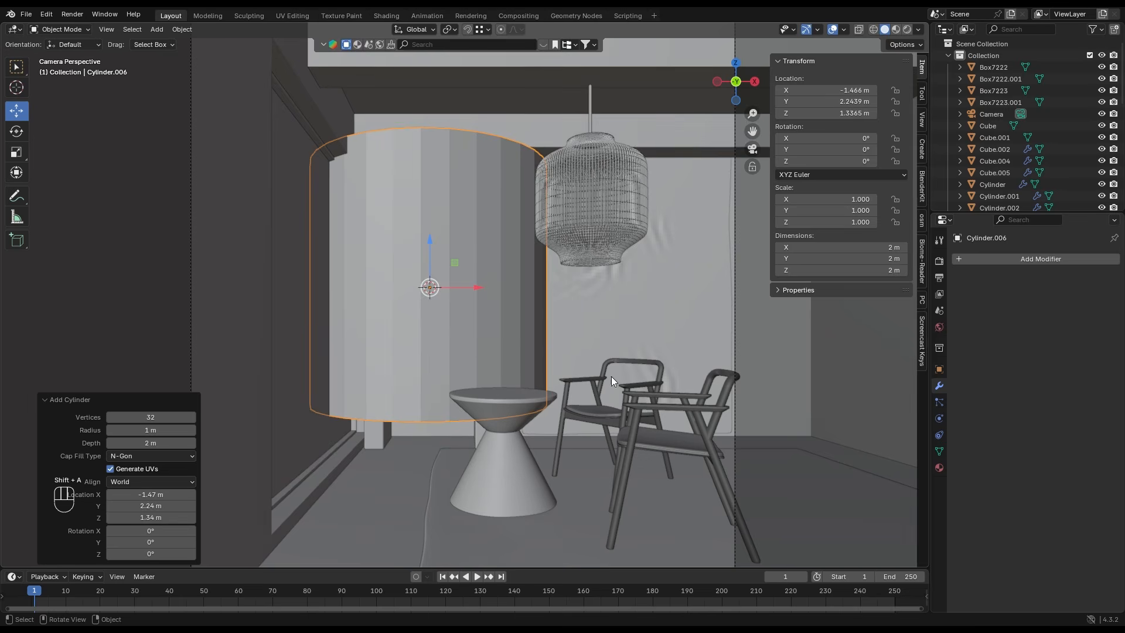
pyautogui.press('s')
pyautogui.click(473, 318)
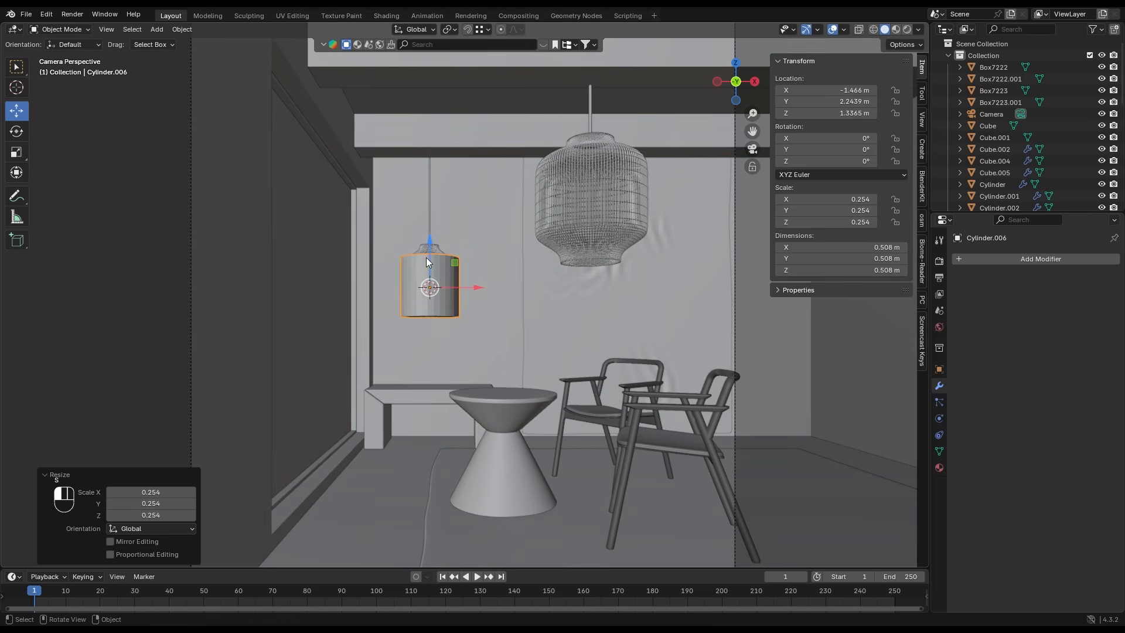
pyautogui.moveTo(427, 258); pyautogui.dragTo(428, 311)
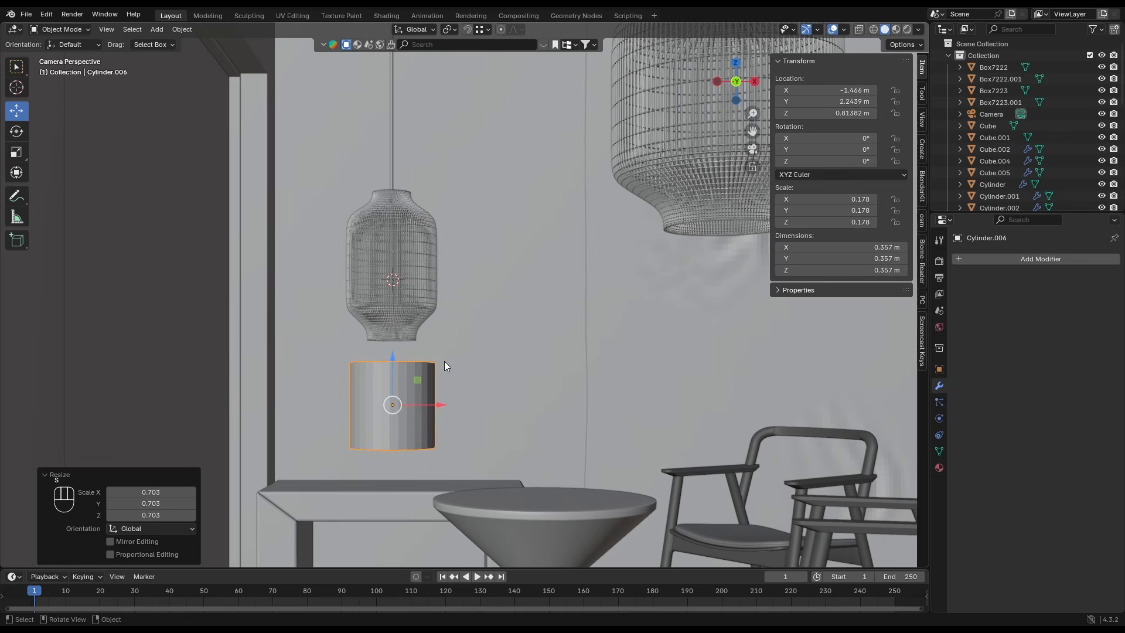
pyautogui.hotkey('ctrl', '1')
pyautogui.scroll(3, 440, 380)
pyautogui.keyDown('shift'); pyautogui.moveTo(327, 495); pyautogui.dragTo(509, 338, button='middle'); pyautogui.keyUp('shift')
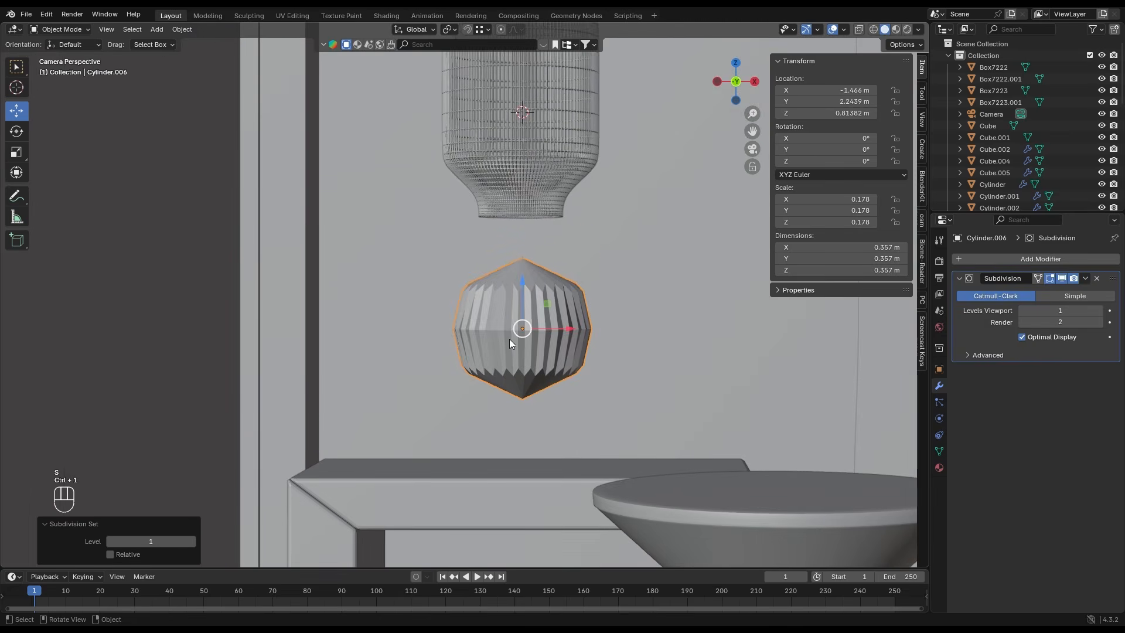
# - Extrude the cylinder's bottom face about 0.045 m and taper it inward, and lower the object about 0.107 m onto the low table
pyautogui.press('Tab')
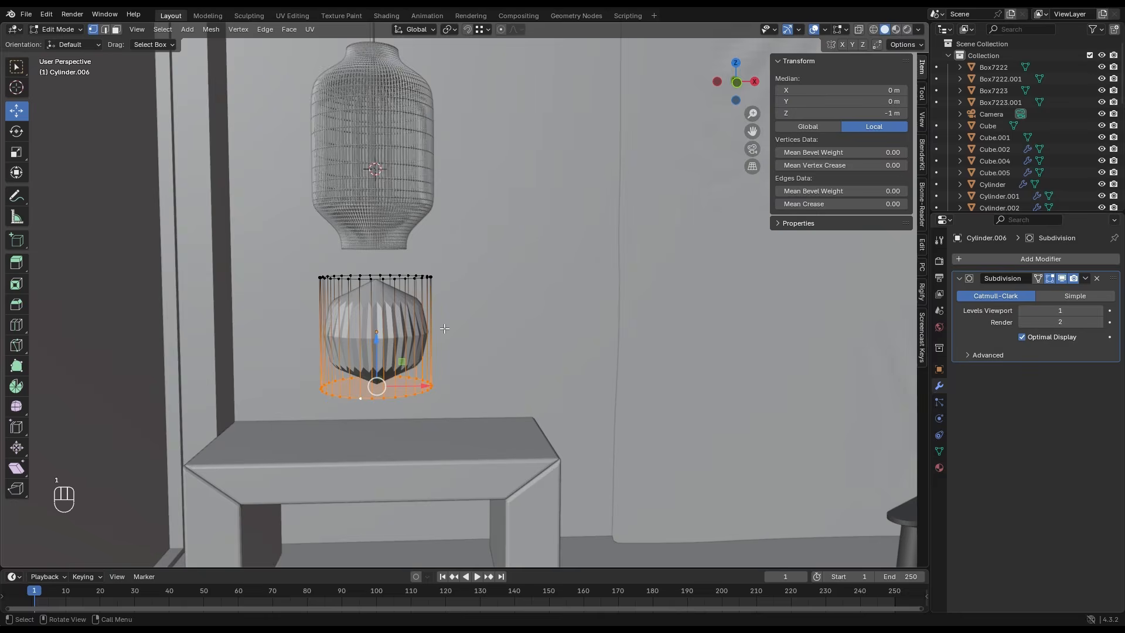
pyautogui.press('e')
pyautogui.click(445, 342)
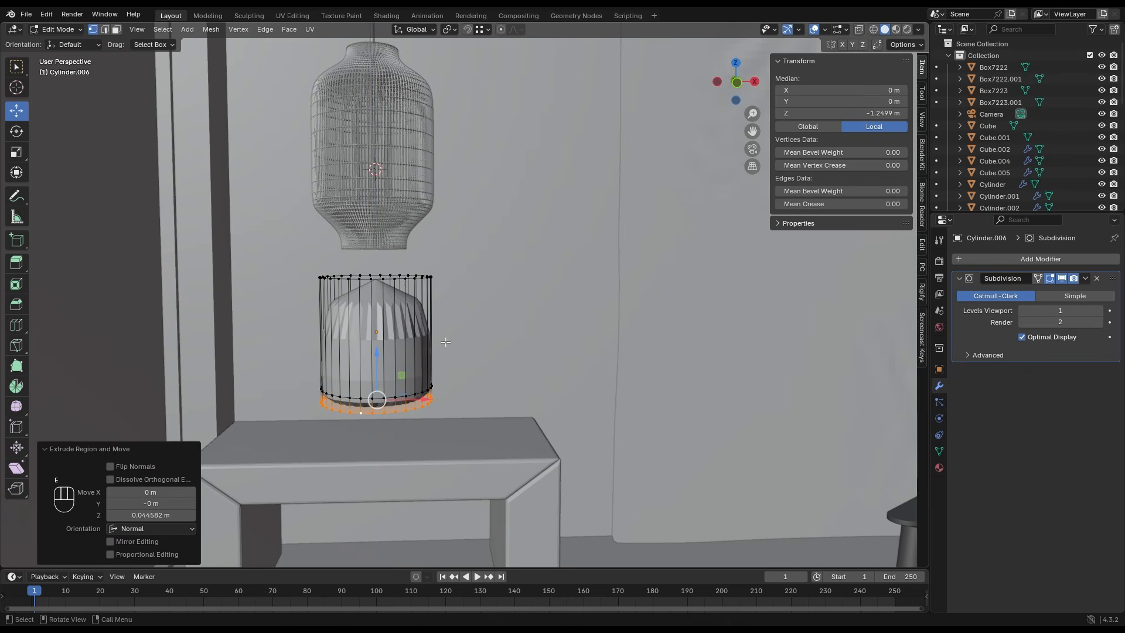
pyautogui.press('s')
pyautogui.click(443, 369)
pyautogui.press('Tab')
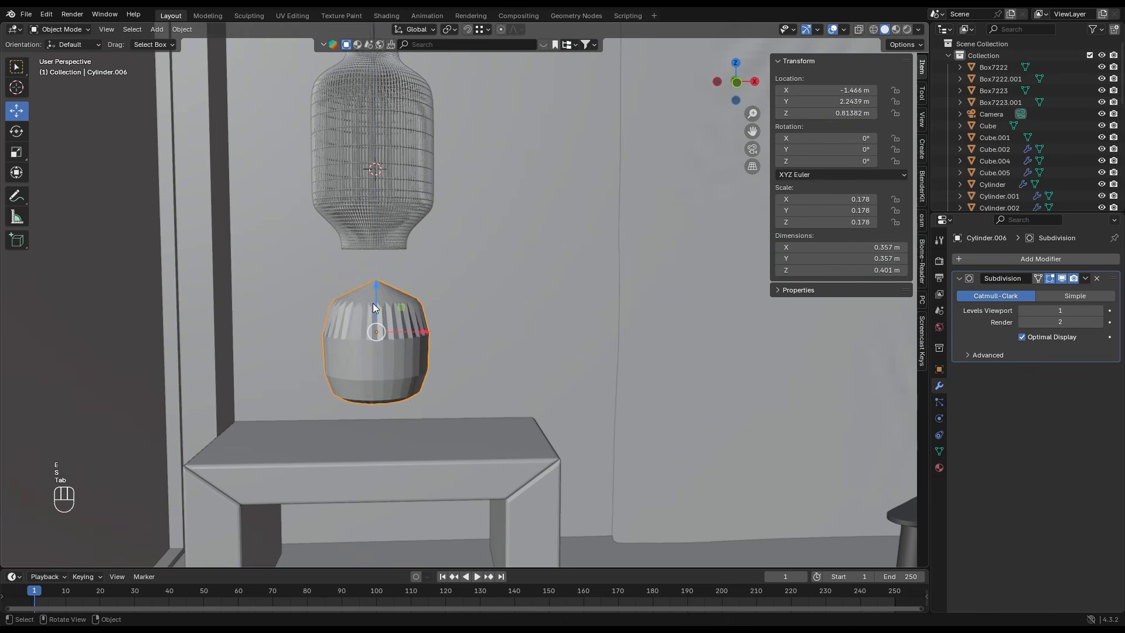
pyautogui.moveTo(377, 299); pyautogui.dragTo(559, 460)
pyautogui.hotkey('shift', 'Tab')
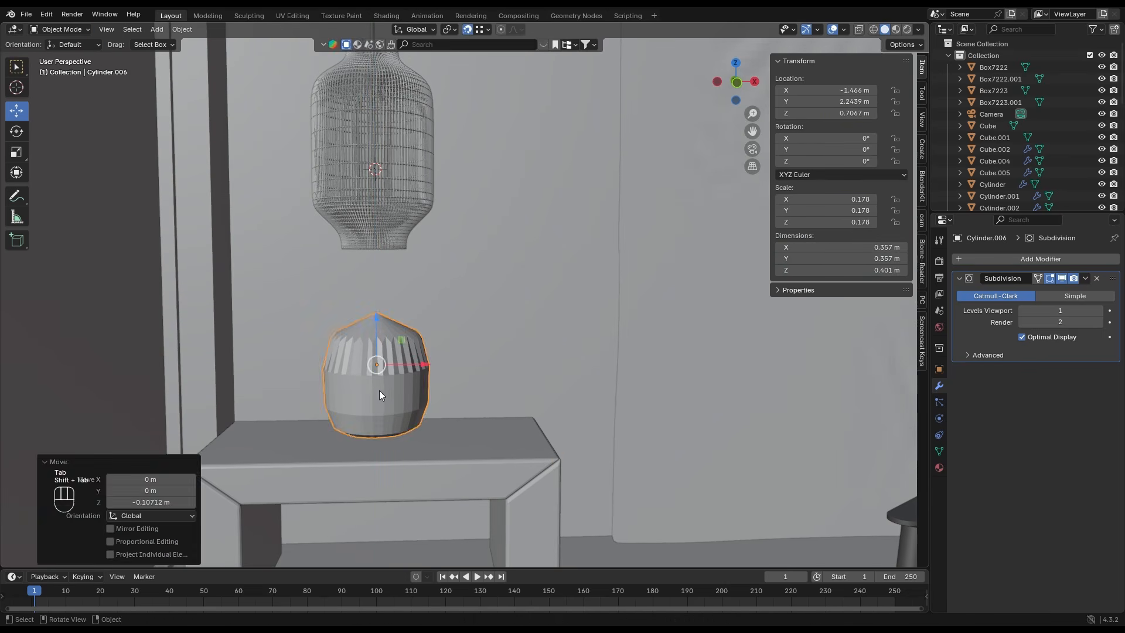
# - Inset the cylinder's top face and raise it into a narrow vase neck
pyautogui.press('Tab')
pyautogui.keyDown('alt'); pyautogui.click(381, 316); pyautogui.keyUp('alt')
pyautogui.press('s')
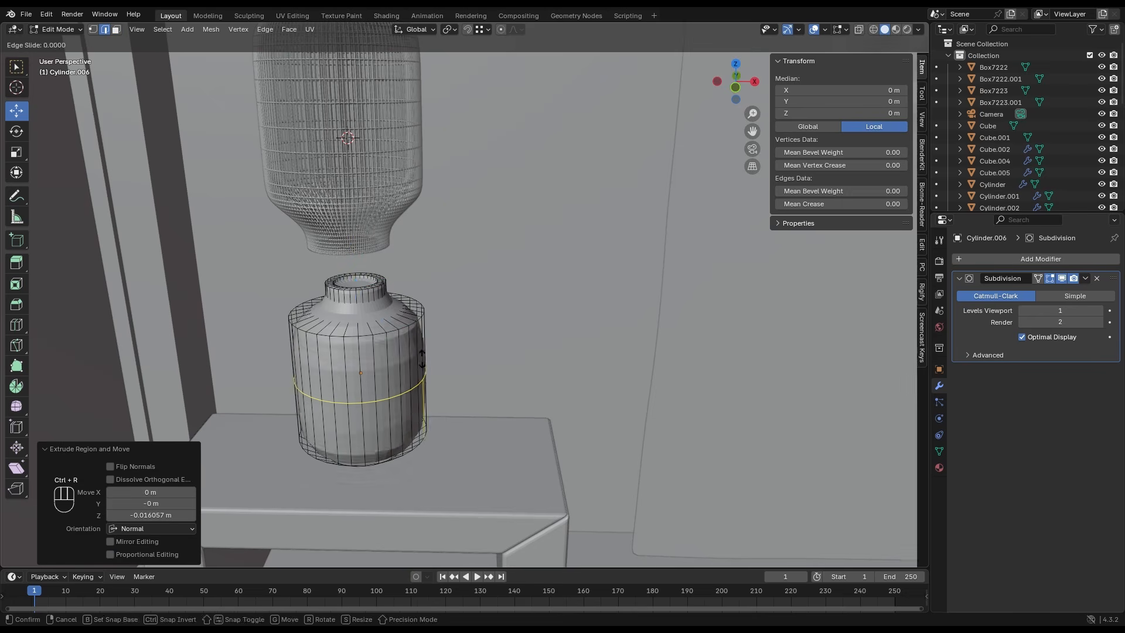
pyautogui.click(427, 329)
# - Add loop cuts around the vase body near its shoulder and its base, sliding the lower one by a factor of about 0.779
pyautogui.hotkey('ctrl', 'r')
pyautogui.click(427, 387)
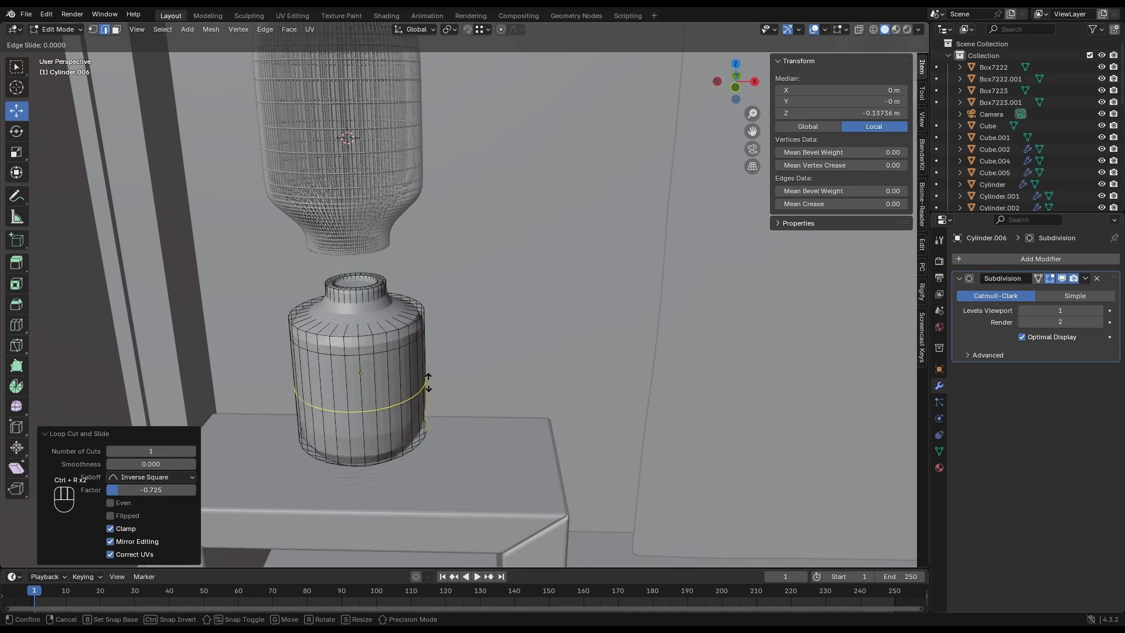
pyautogui.click(428, 403)
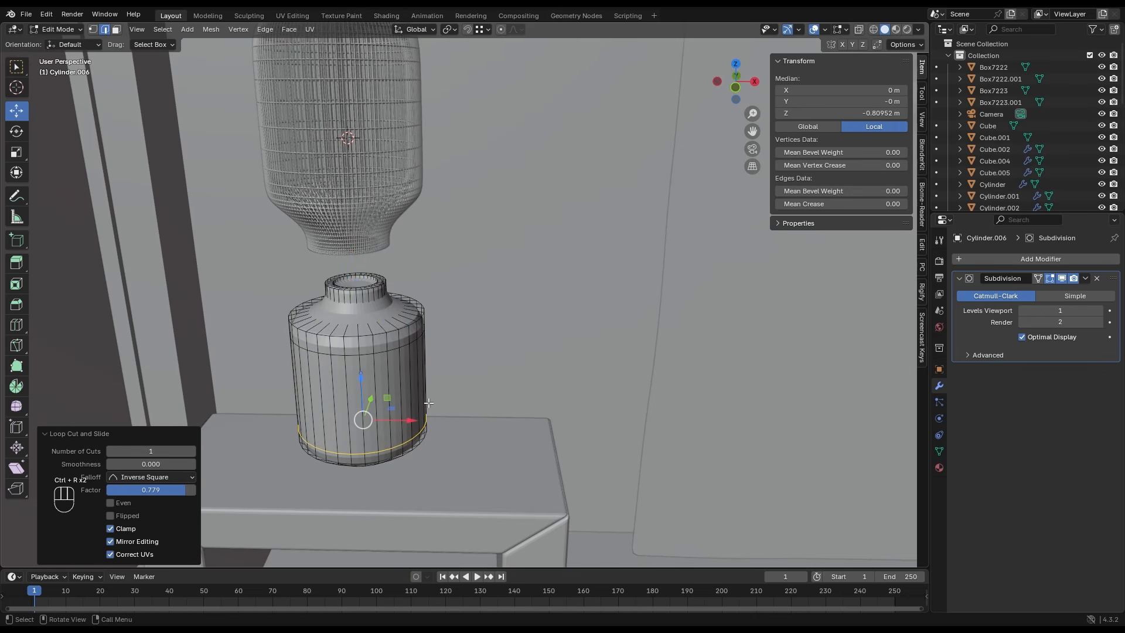
# - Smooth the vase shading by angle at 30° with a level 2 subdivision, and widen its shoulder
pyautogui.keyDown('alt'); pyautogui.click(366, 355); pyautogui.keyUp('alt')
pyautogui.rightClick(381, 359)
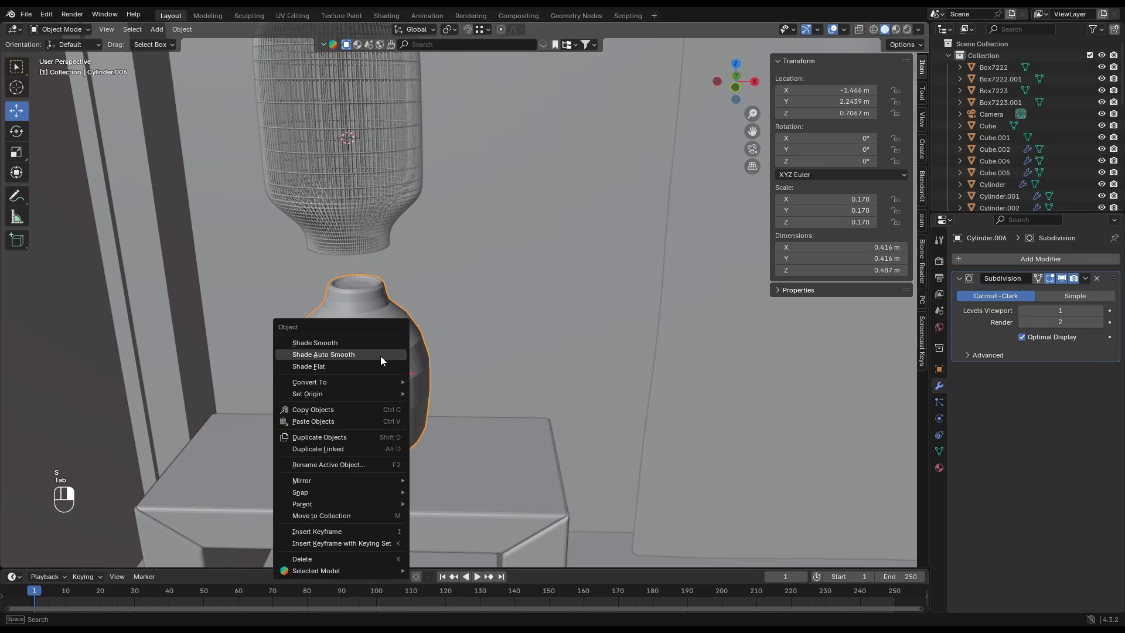
pyautogui.click(381, 360)
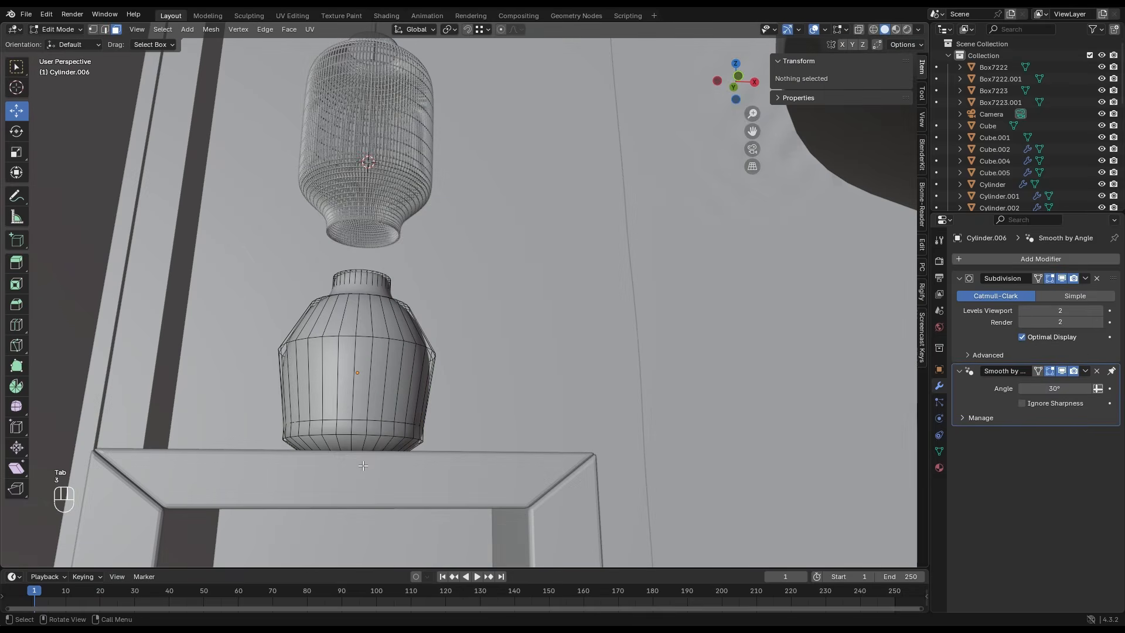
# - Inset the vase's bottom face by about 0.15 m to finish its base
pyautogui.moveTo(393, 412); pyautogui.dragTo(413, 427, button='middle')
pyautogui.click(330, 496)
pyautogui.press('i')
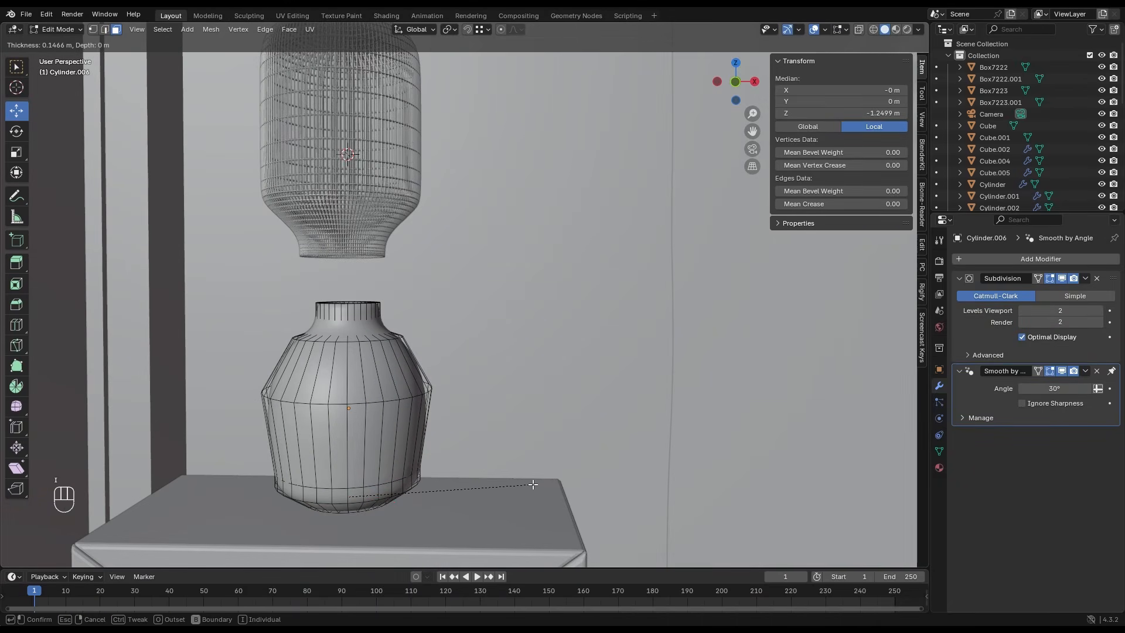
pyautogui.click(532, 486)
pyautogui.press('Tab')
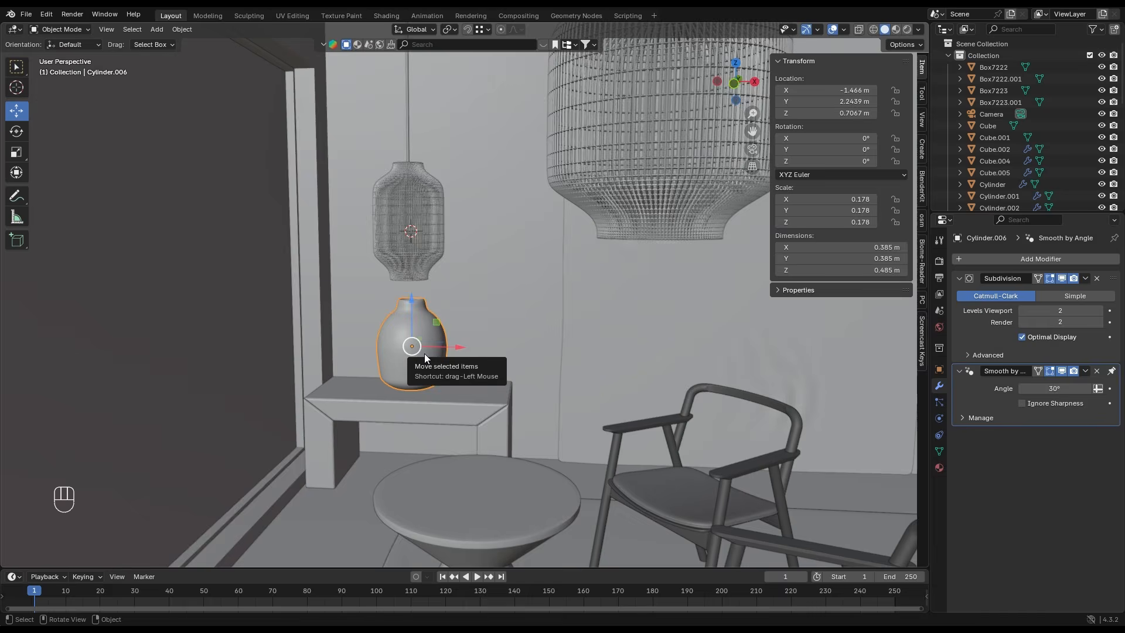
pyautogui.press('KP_Decimal')
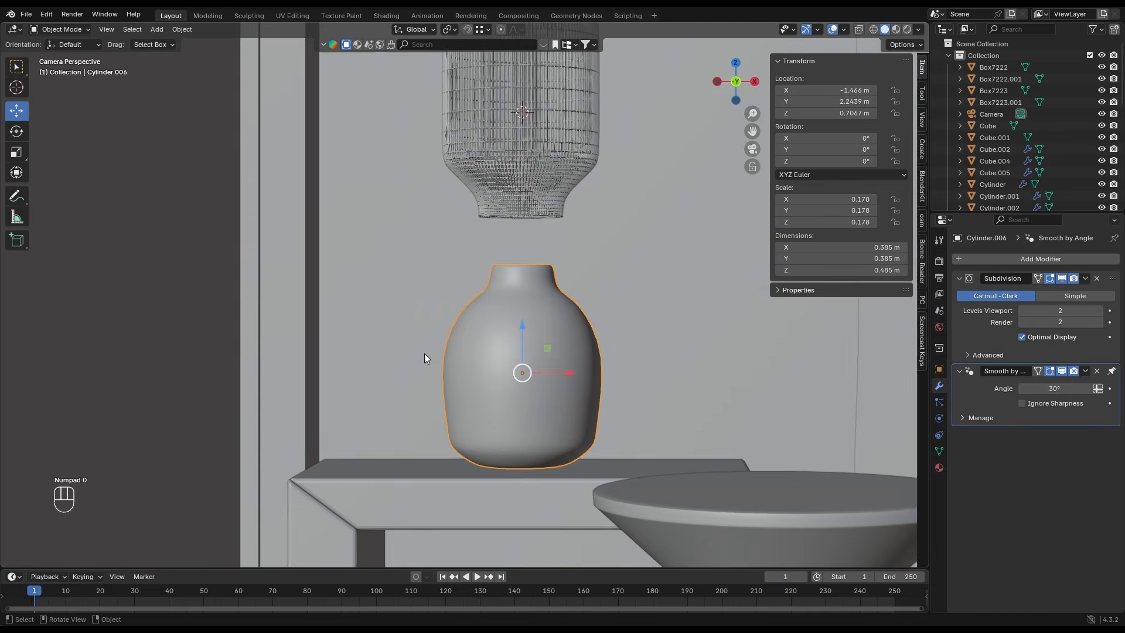
pyautogui.press('KP_0')
pyautogui.press('Home')
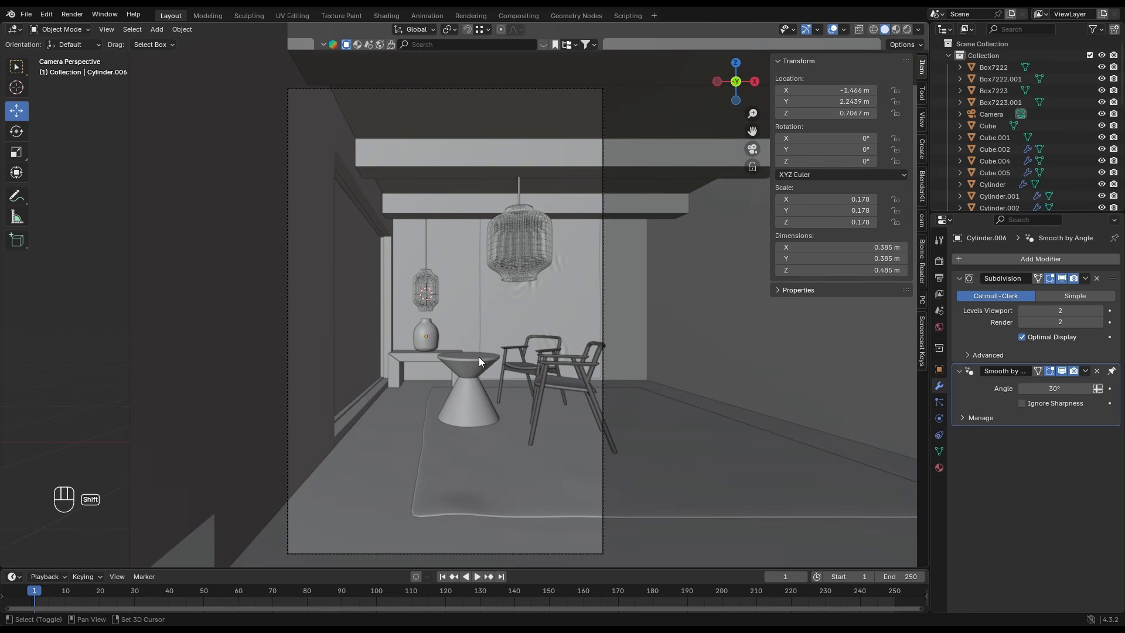
pyautogui.scroll(-1, 473, 368)
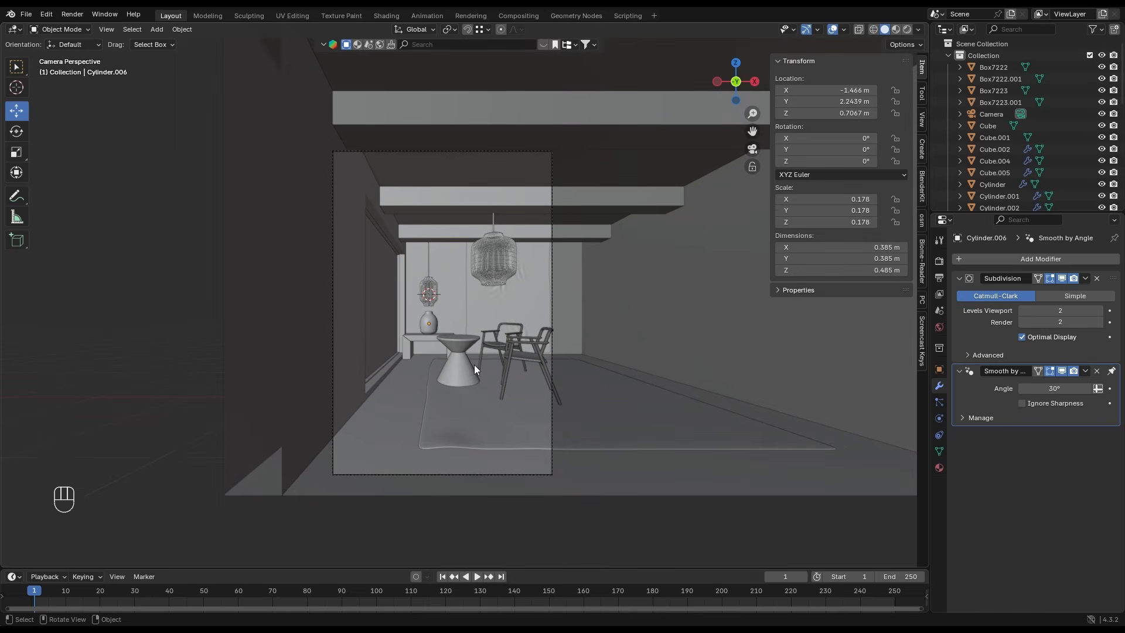
pyautogui.scroll(2, 470, 382)
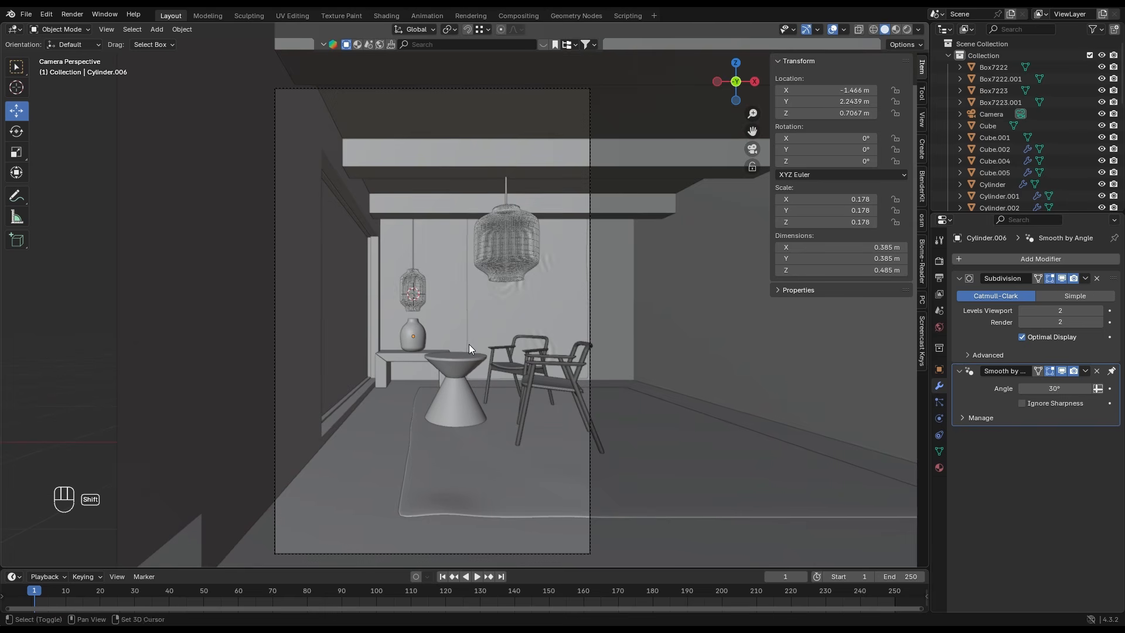
pyautogui.keyDown('shift'); pyautogui.moveTo(468, 343); pyautogui.dragTo(461, 339, button='middle'); pyautogui.keyUp('shift')
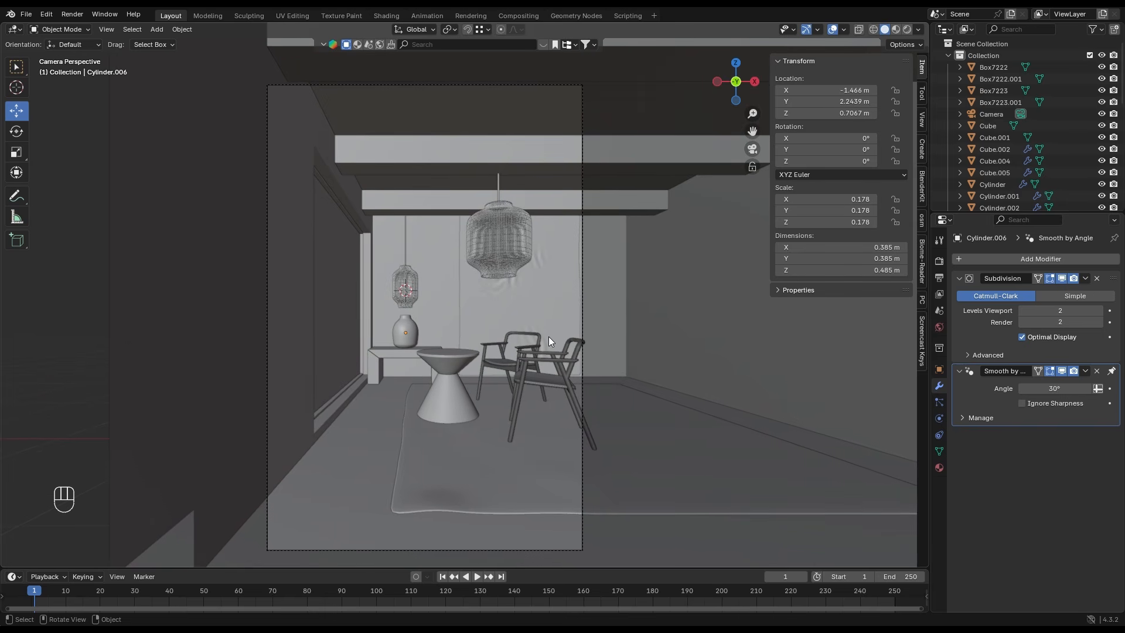
pyautogui.scroll(-2, 515, 334)
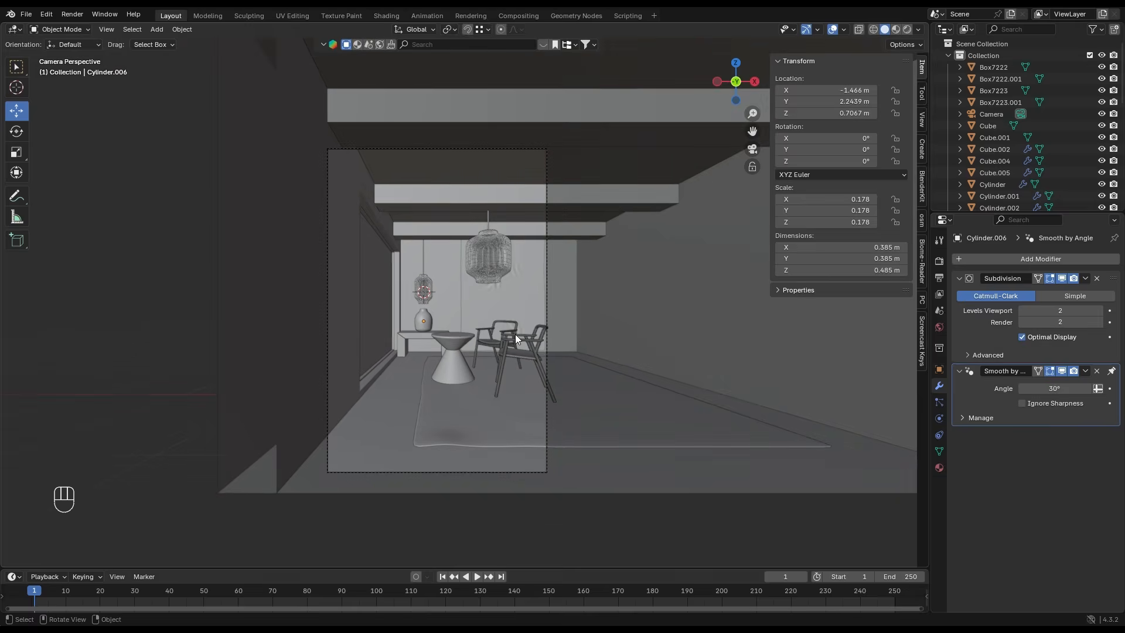
# - Set the render engine to Cycles with GPU Compute as the device
pyautogui.click(939, 261)
pyautogui.click(1029, 259)
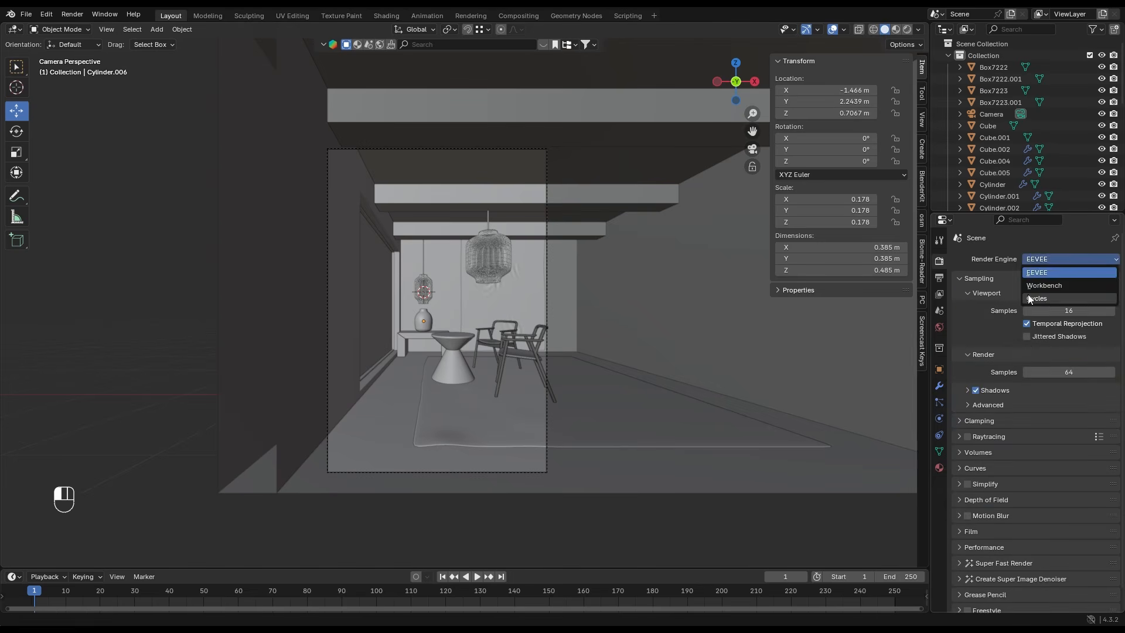
pyautogui.click(1028, 296)
pyautogui.click(1032, 288)
pyautogui.click(1035, 316)
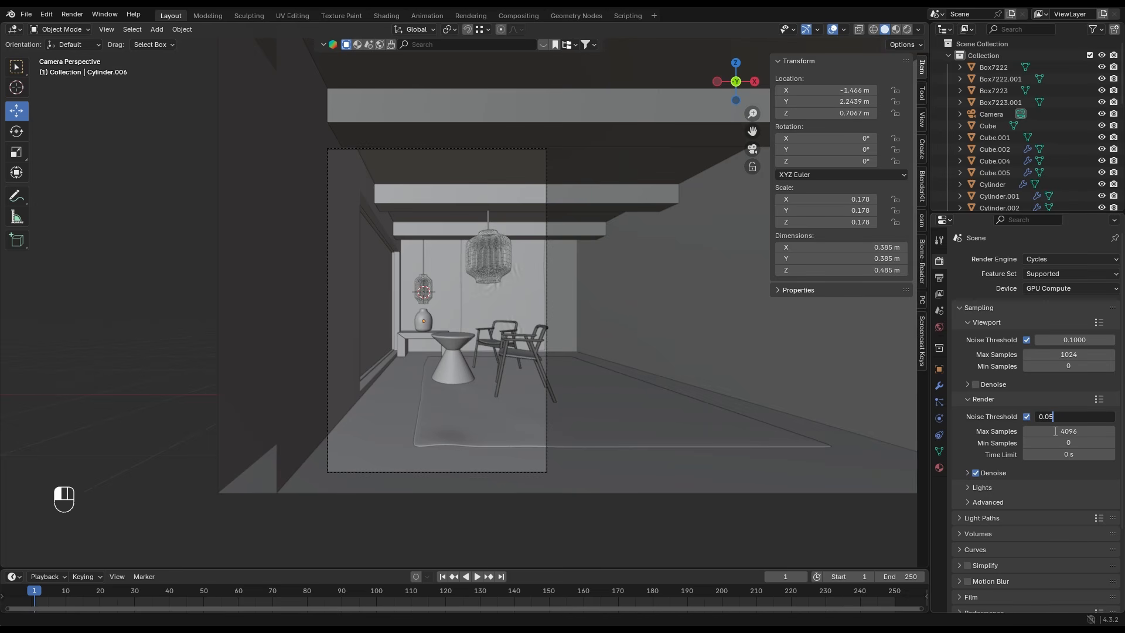
# - Set the render noise threshold to 0.05 and the maximum render samples to 2000
pyautogui.press('Return')
pyautogui.click(1055, 432)
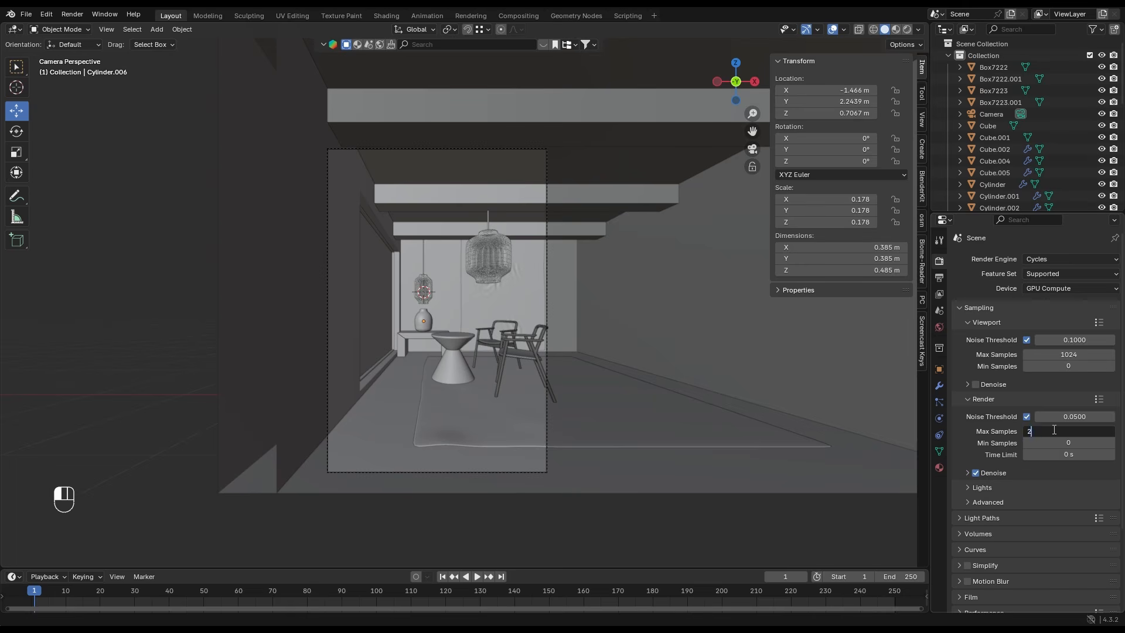
pyautogui.press('Return')
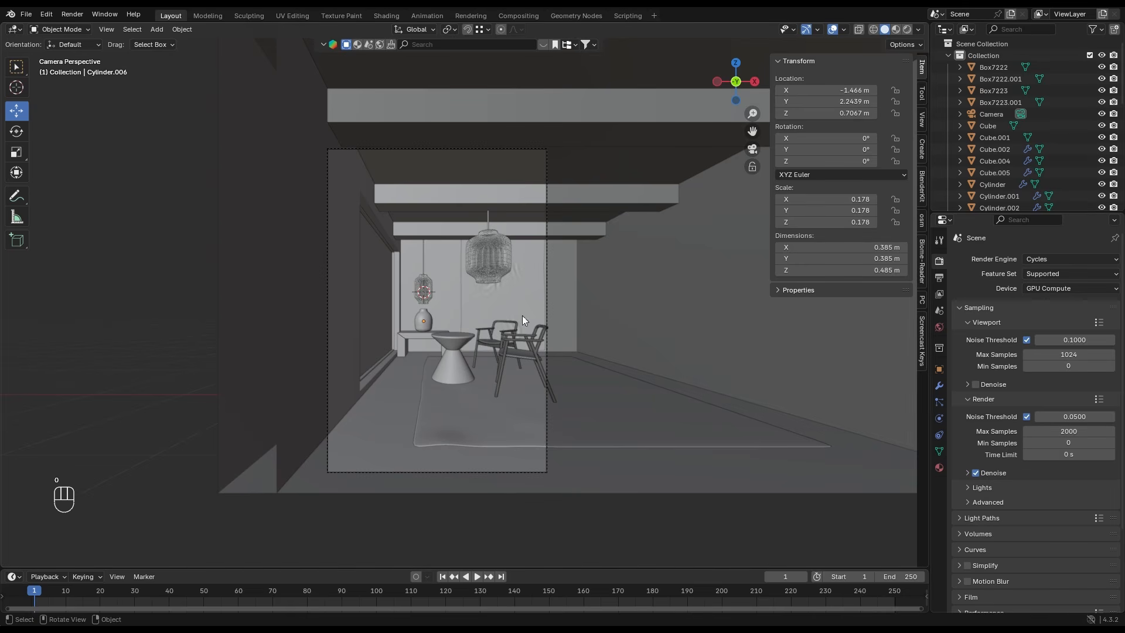
# - Hide the upright plane that covers the window opening in the side wall
pyautogui.scroll(2, 523, 319)
pyautogui.click(349, 298)
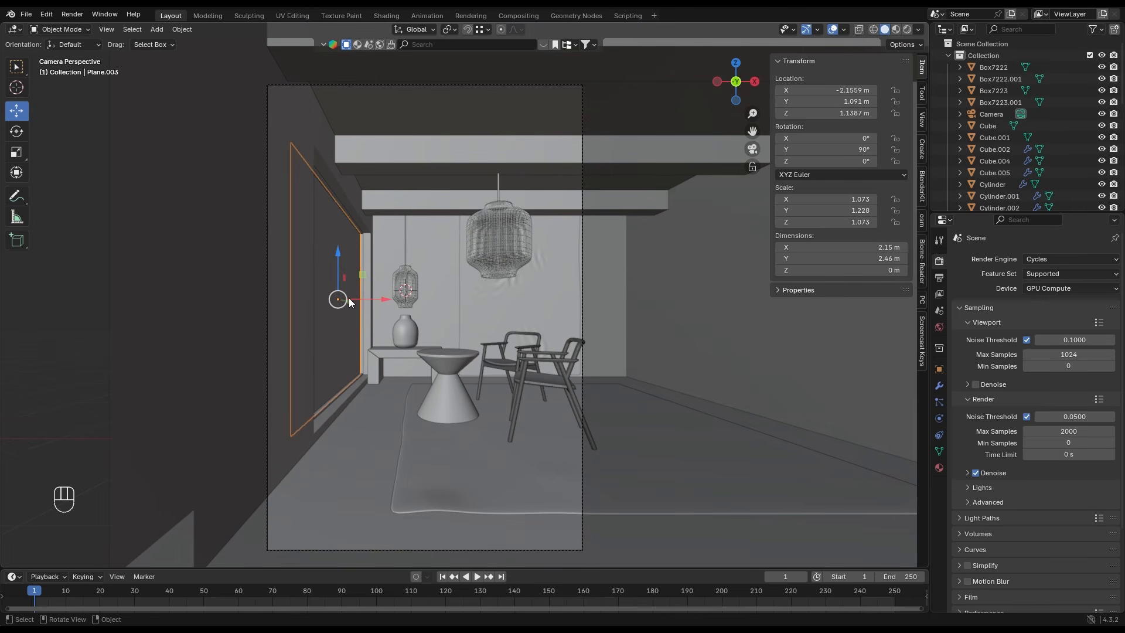
pyautogui.press('h')
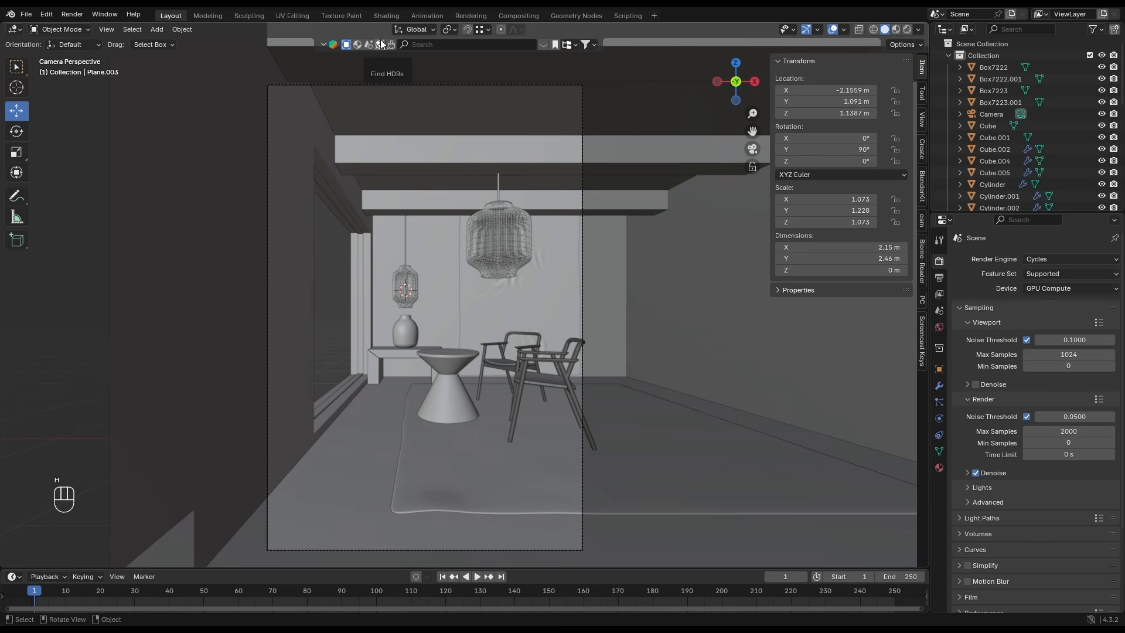
# - Search the HDR library for "sky" and load the Cloudy sky dome as the world background
pyautogui.click(425, 41)
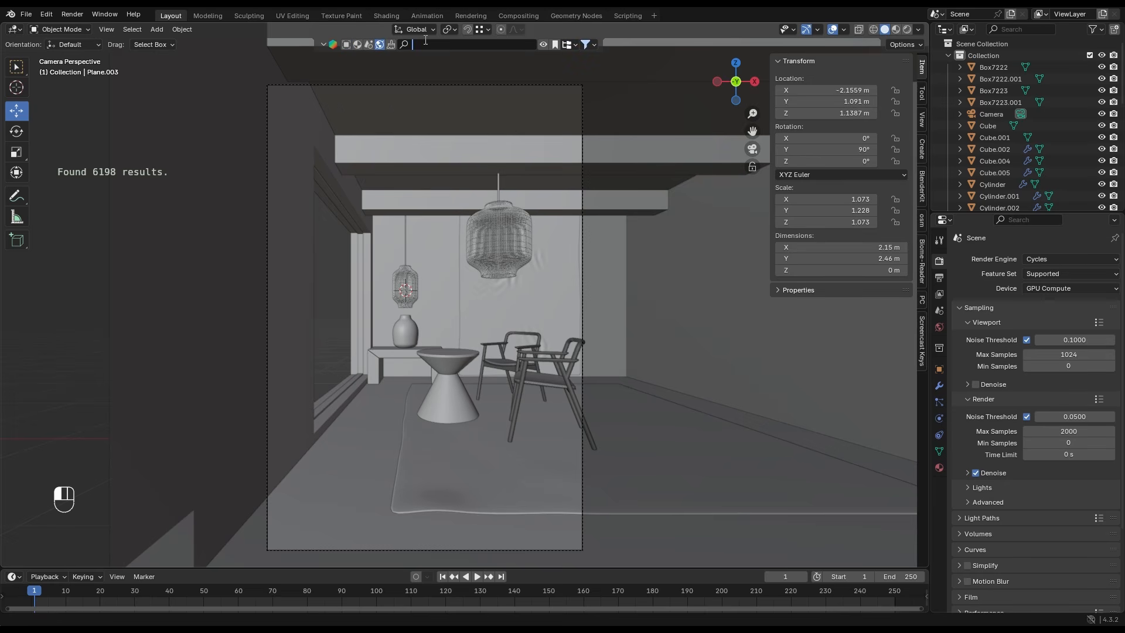
pyautogui.write('sky')
pyautogui.press('Return')
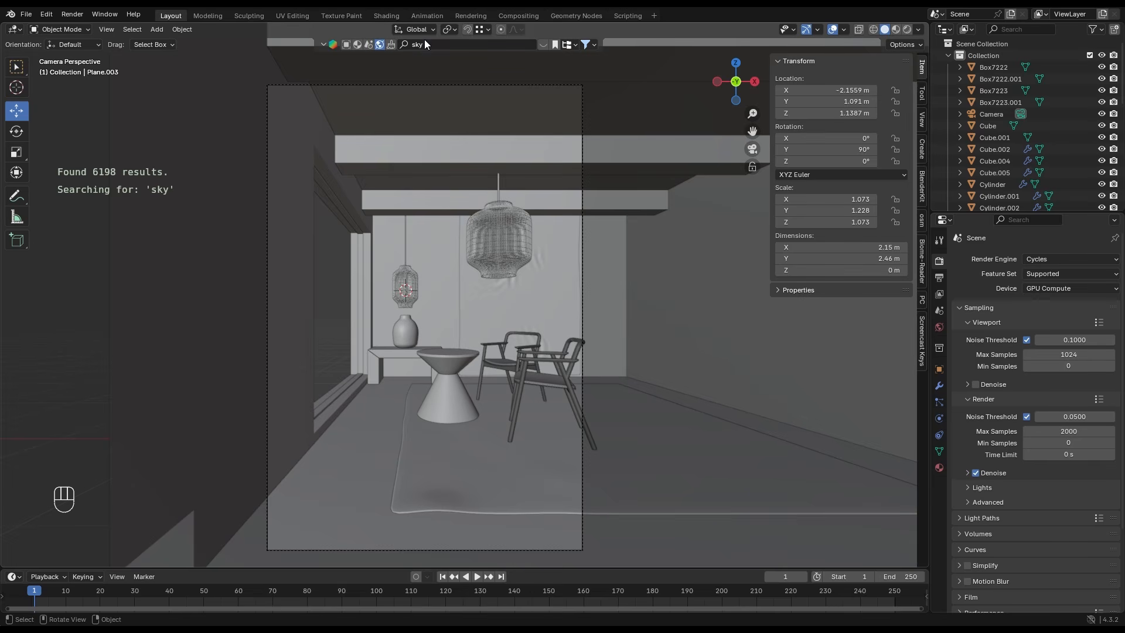
pyautogui.click(594, 44)
pyautogui.click(563, 89)
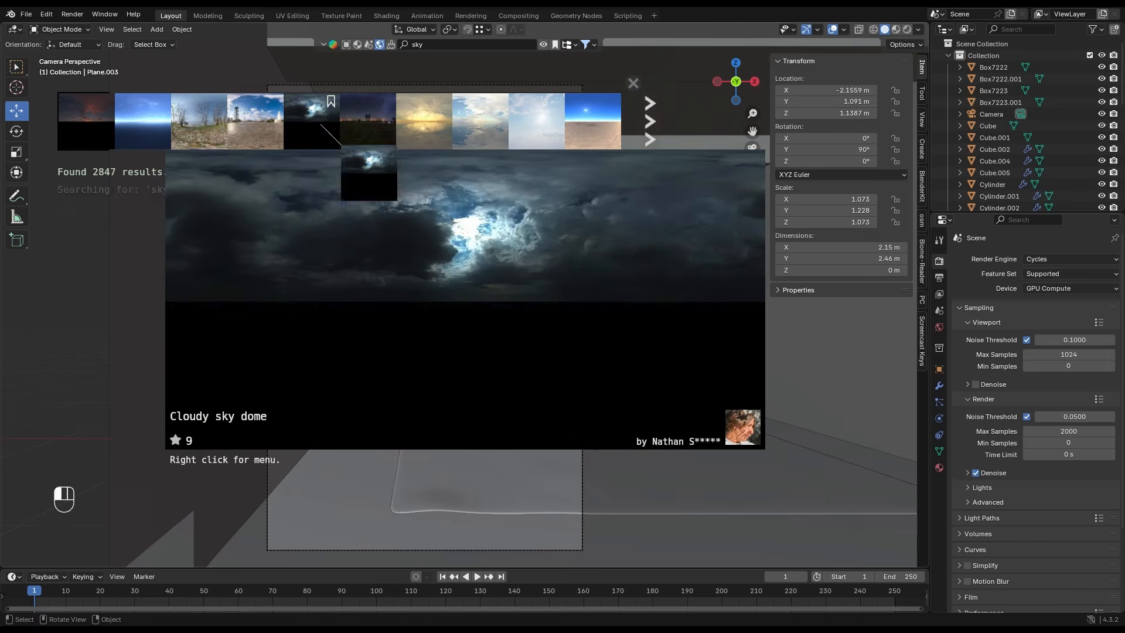
pyautogui.rightClick(318, 137)
pyautogui.click(315, 143)
# - Set the world background's strength to 10
pyautogui.click(939, 326)
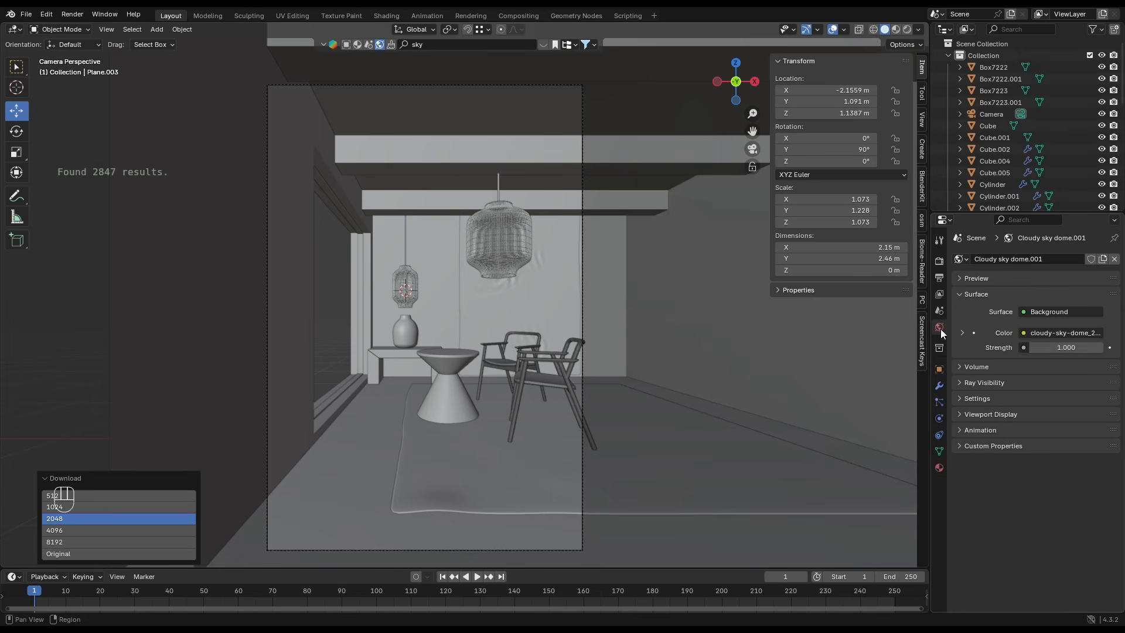
pyautogui.click(1067, 348)
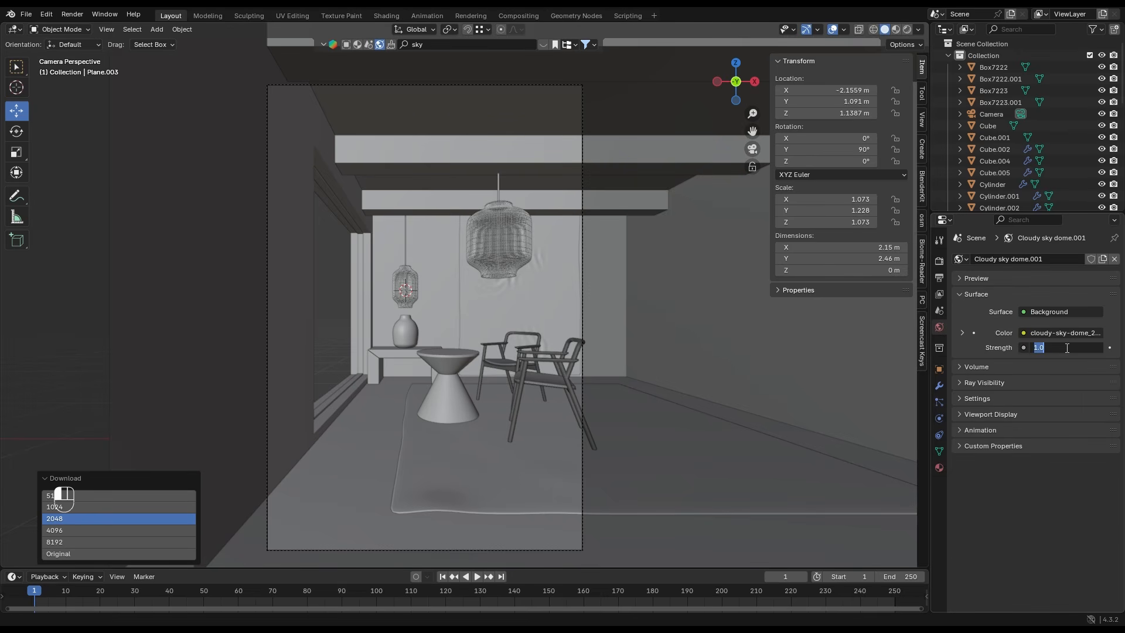
pyautogui.write('10')
pyautogui.press('Return')
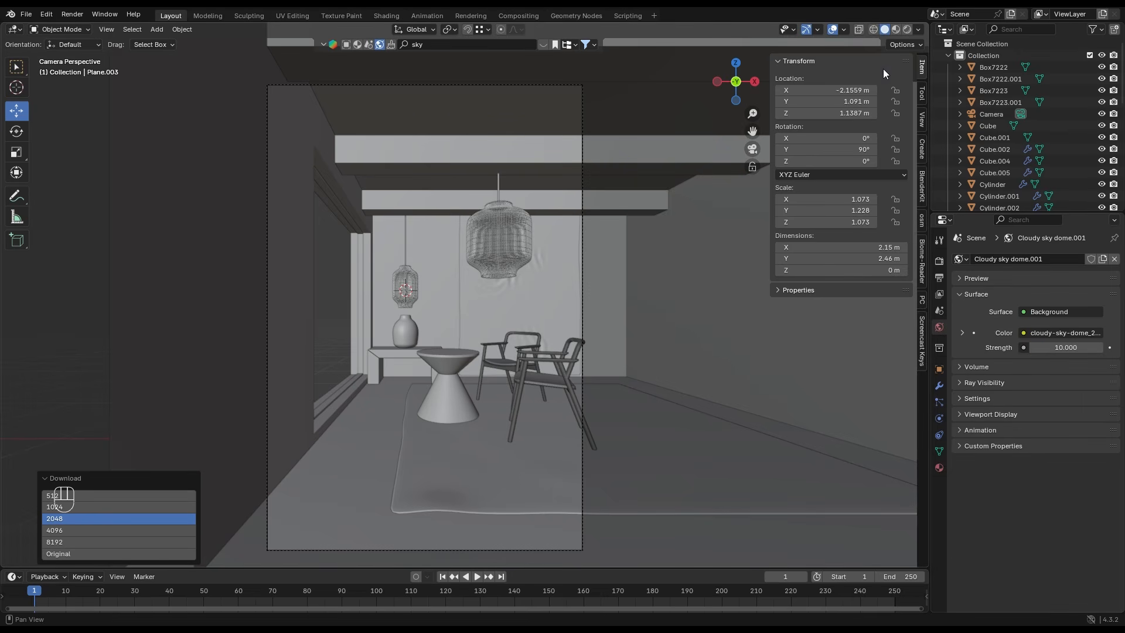
# - Preview the scene rendered and rotate the sky background's mapping to X 32.9° and Y 22.7°
pyautogui.click(907, 29)
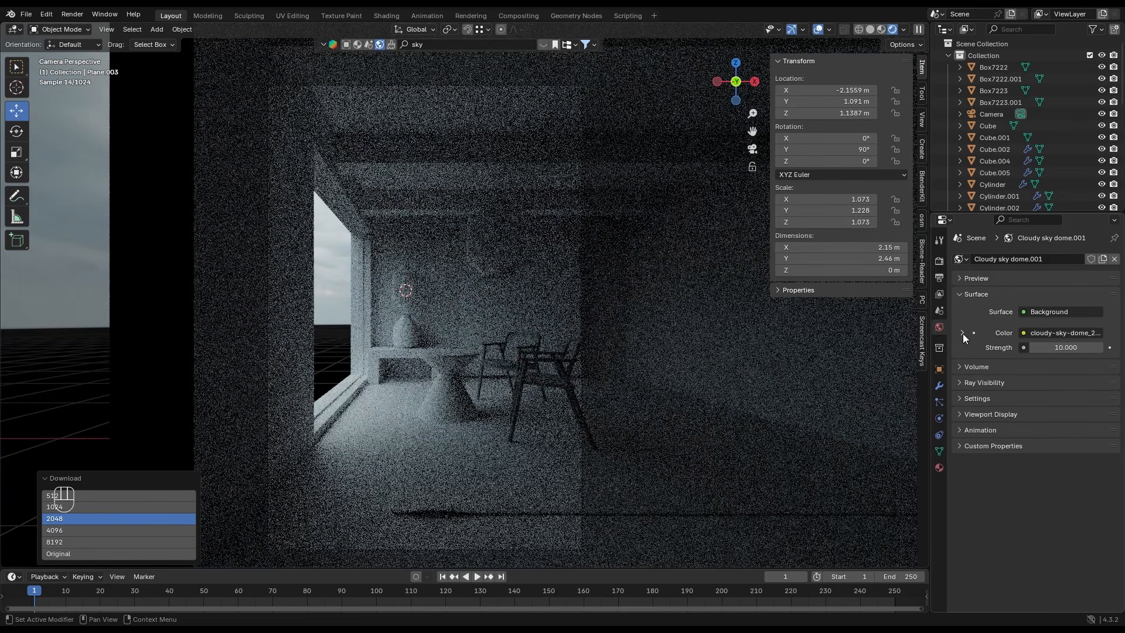
pyautogui.click(962, 333)
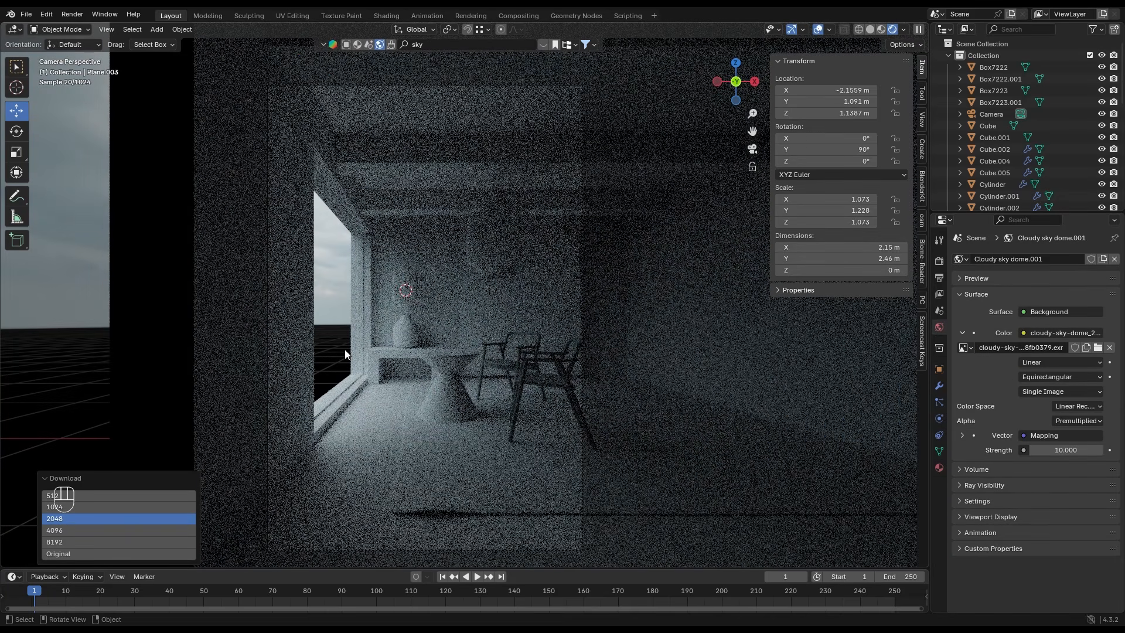
pyautogui.click(962, 435)
pyautogui.scroll(-3, 988, 431)
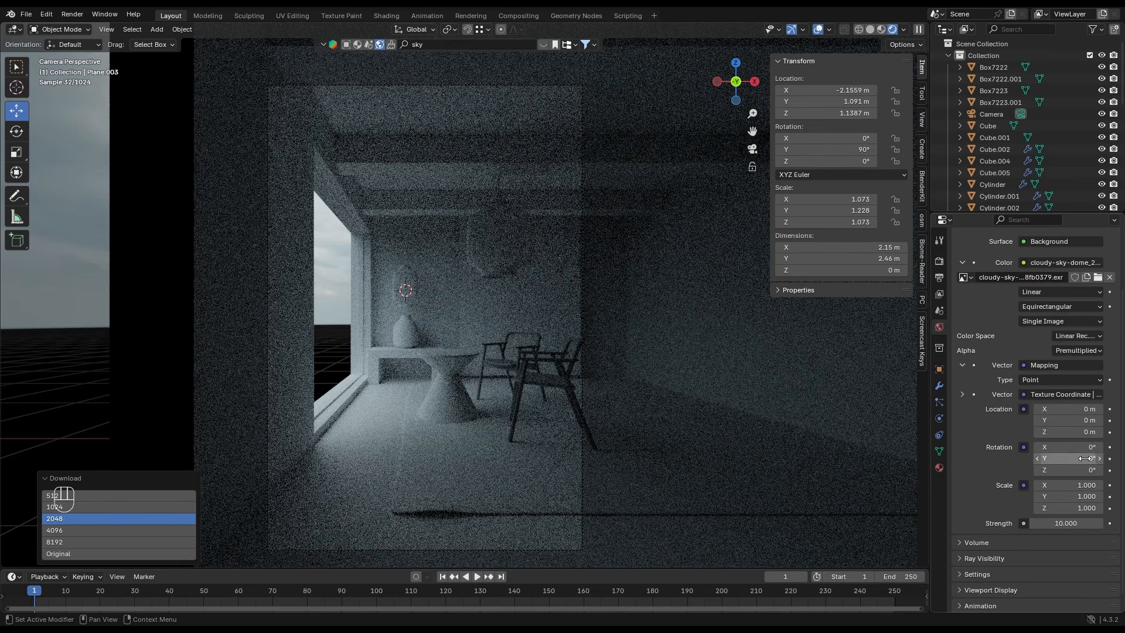
pyautogui.moveTo(1084, 447)
pyautogui.mouseDown()
pyautogui.moveTo(1102, 447)
pyautogui.moveTo(1102, 458)
pyautogui.mouseUp()
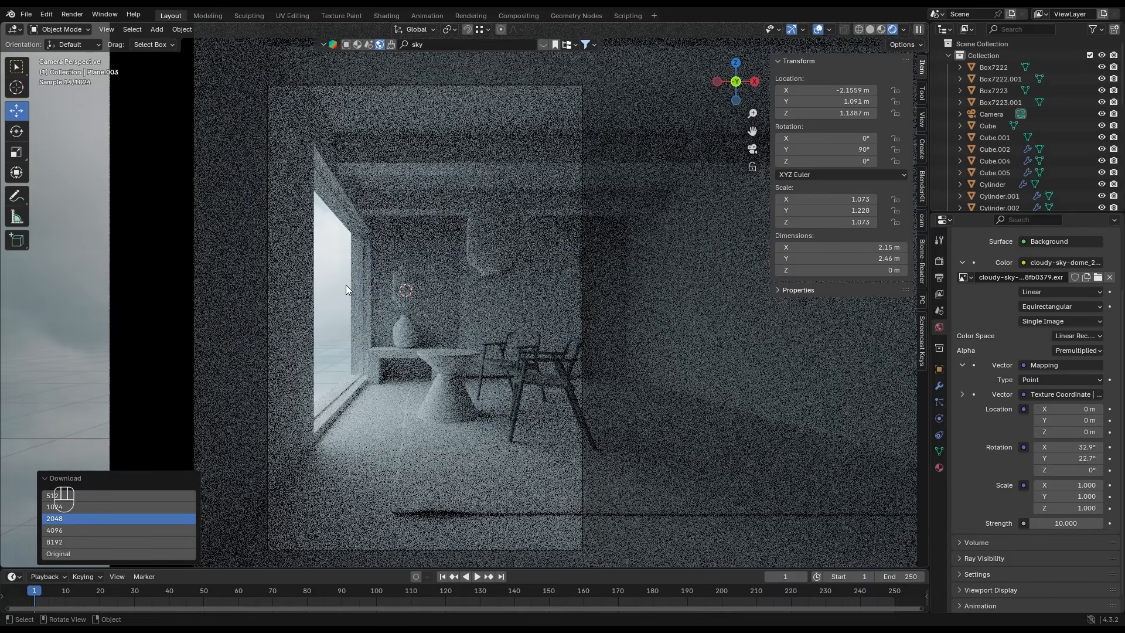
# - Add a sun light, place it outside the window opening and aim it through the opening onto the floor by the chairs
pyautogui.hotkey('shift', 'a')
pyautogui.moveTo(394, 293)
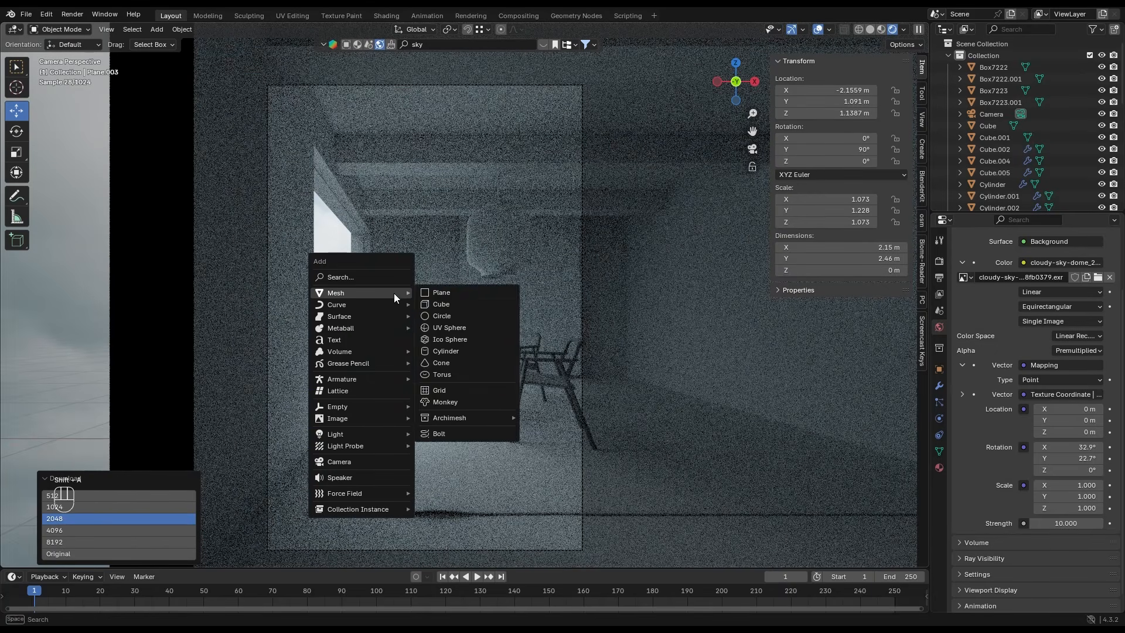
pyautogui.moveTo(387, 433)
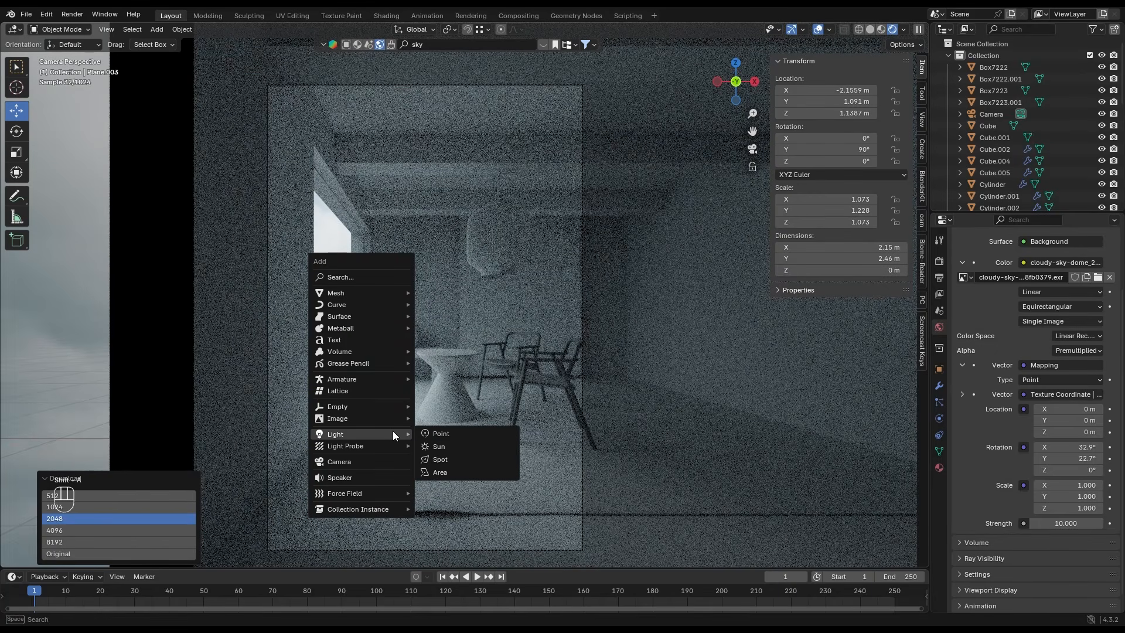
pyautogui.click(437, 444)
pyautogui.moveTo(436, 289); pyautogui.dragTo(284, 181)
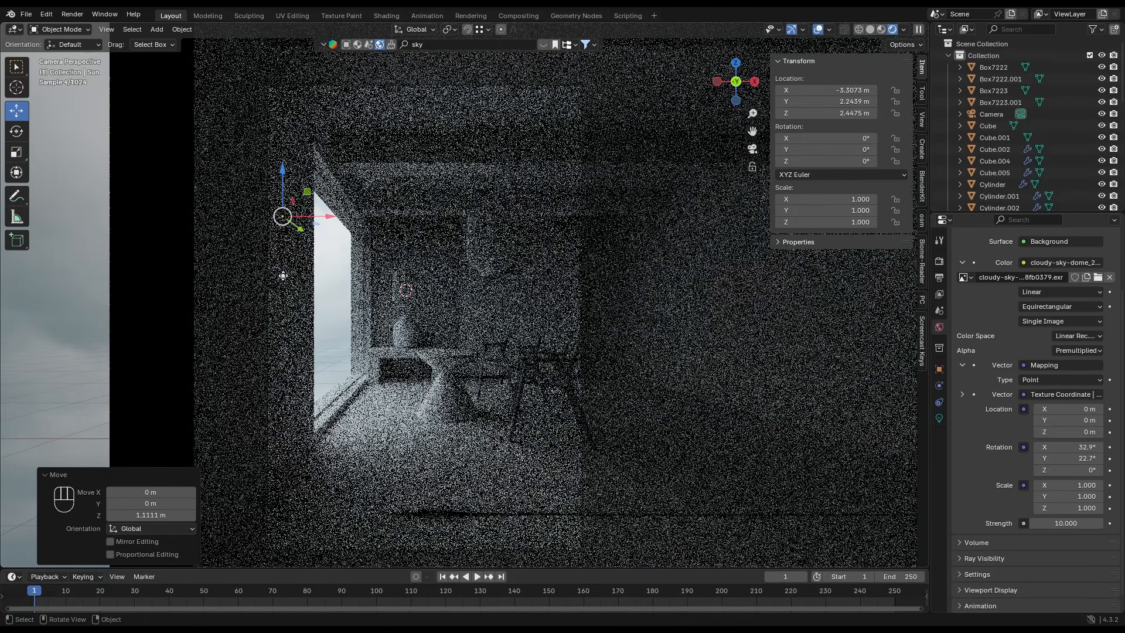
pyautogui.moveTo(283, 275); pyautogui.dragTo(607, 400)
# - Set the sun light's strength to 2 and tint its color a pale warm orange
pyautogui.click(939, 418)
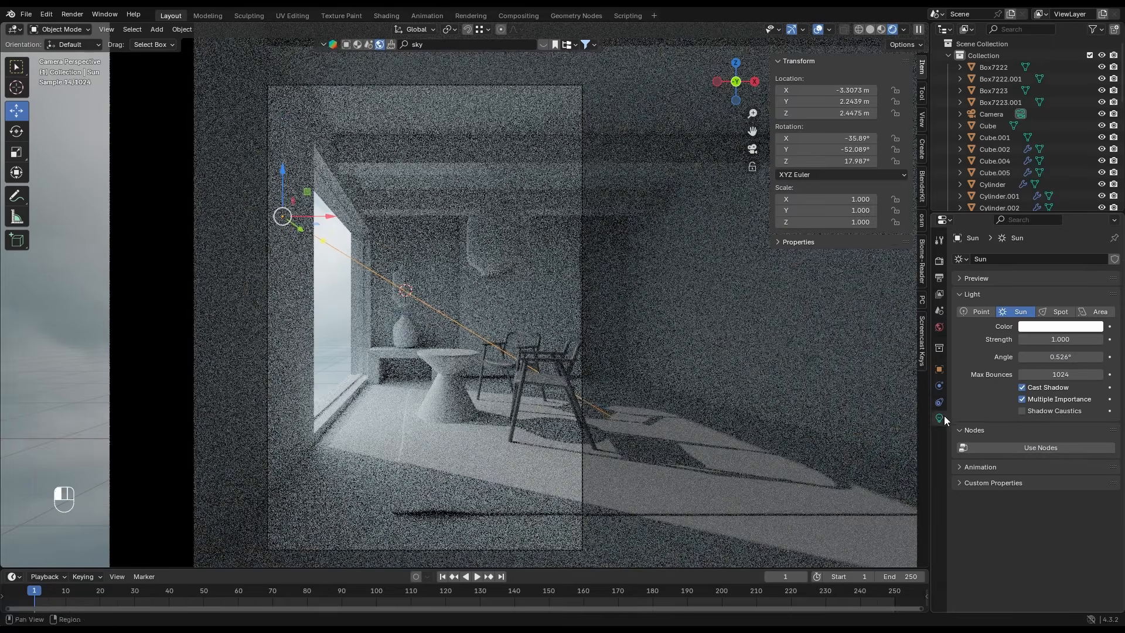
pyautogui.click(1050, 338)
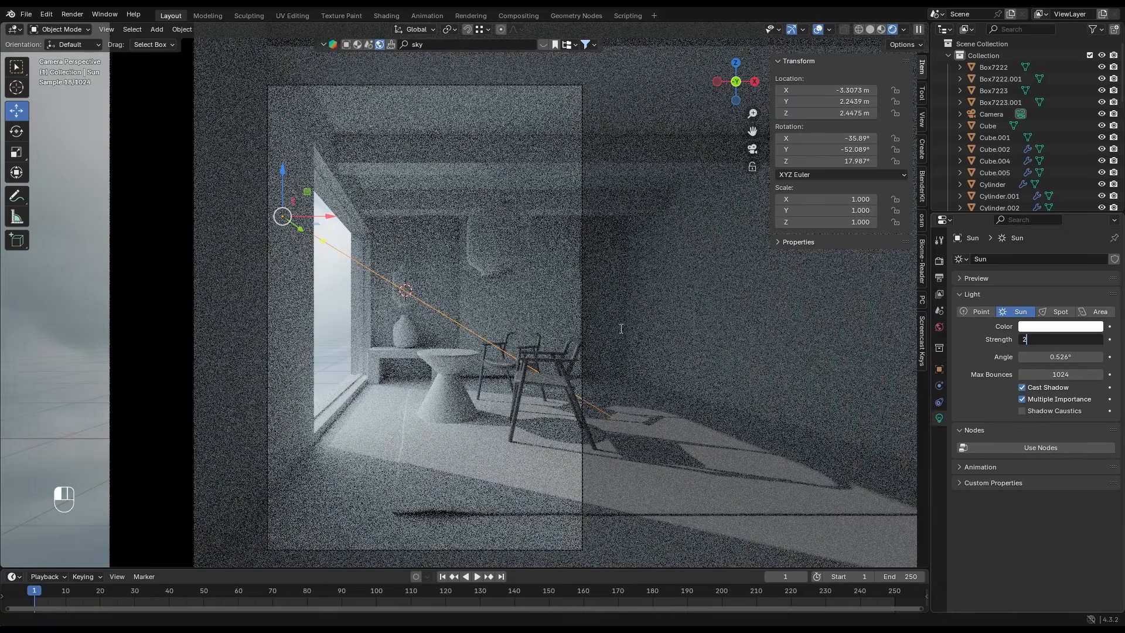
pyautogui.write('2')
pyautogui.press('Return')
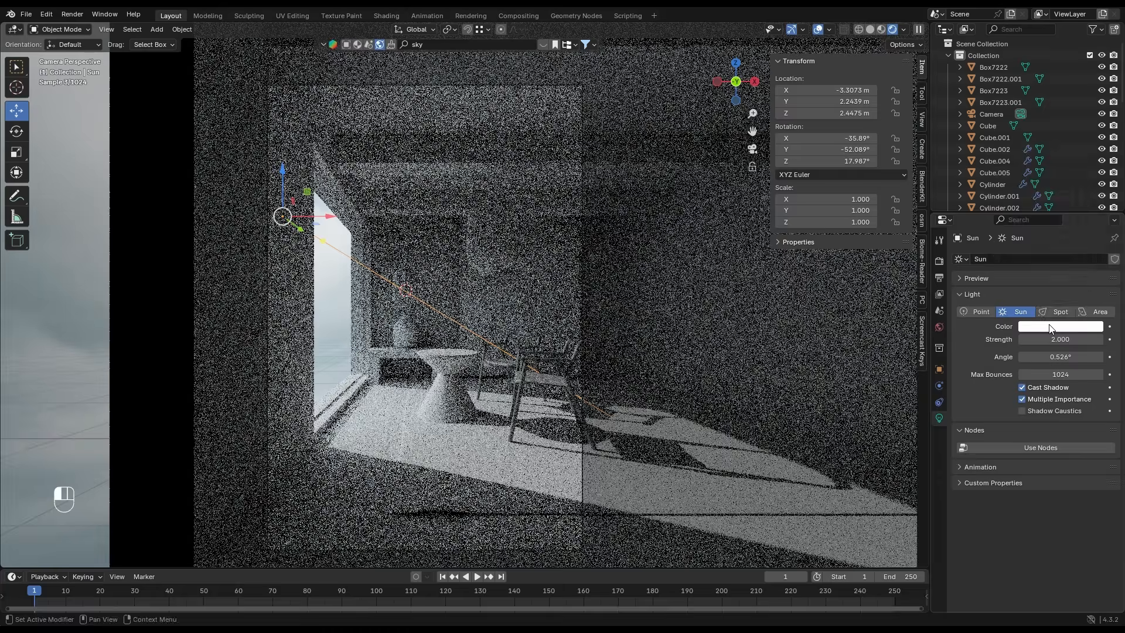
pyautogui.click(1052, 327)
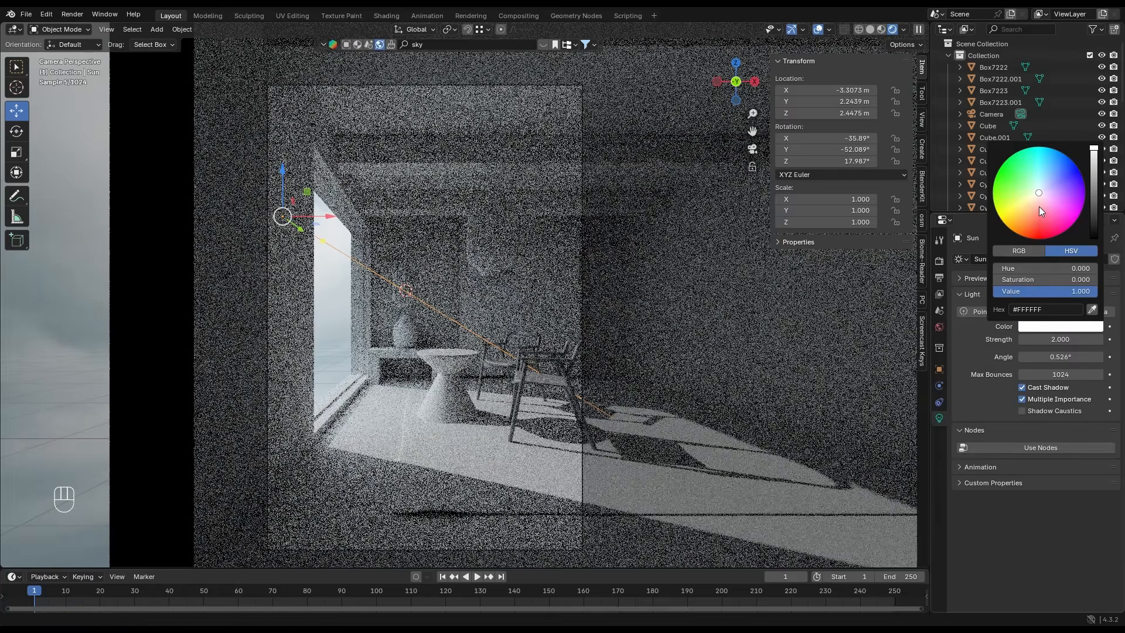
pyautogui.click(1032, 200)
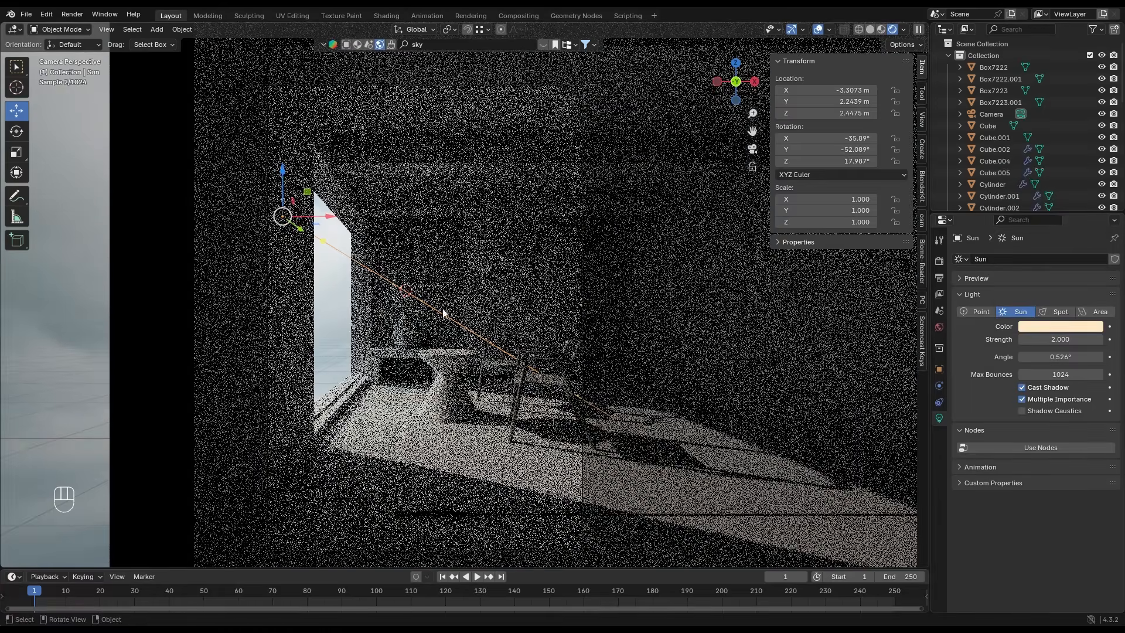
pyautogui.hotkey('alt', 'a')
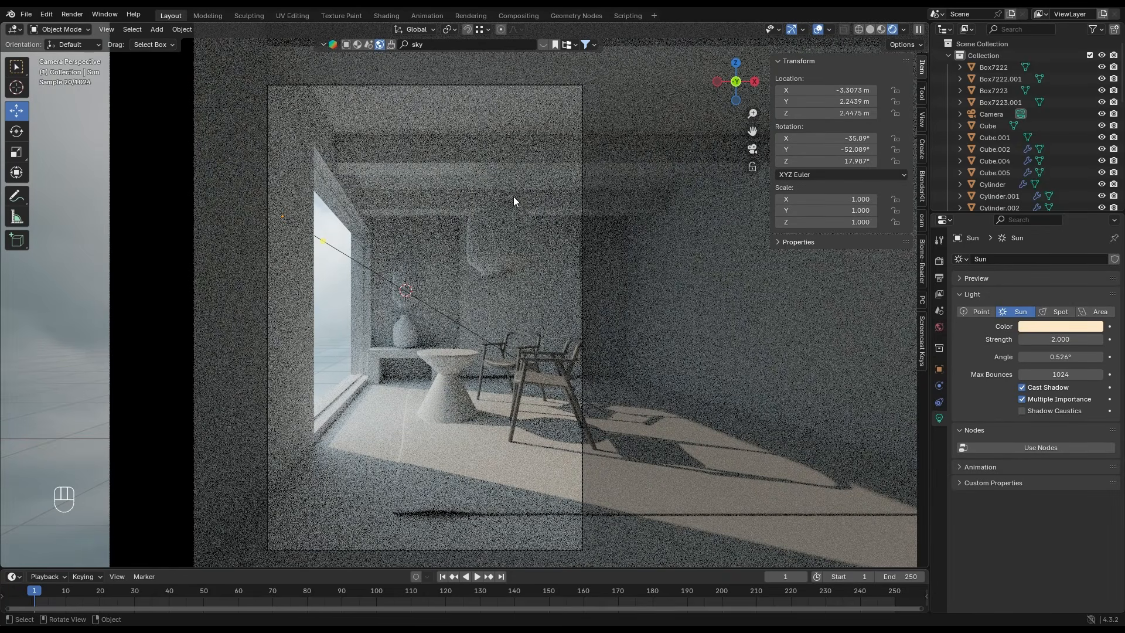
# - Unhide the window plane in material preview and give it a new material with a Glass BSDF surface
pyautogui.click(881, 28)
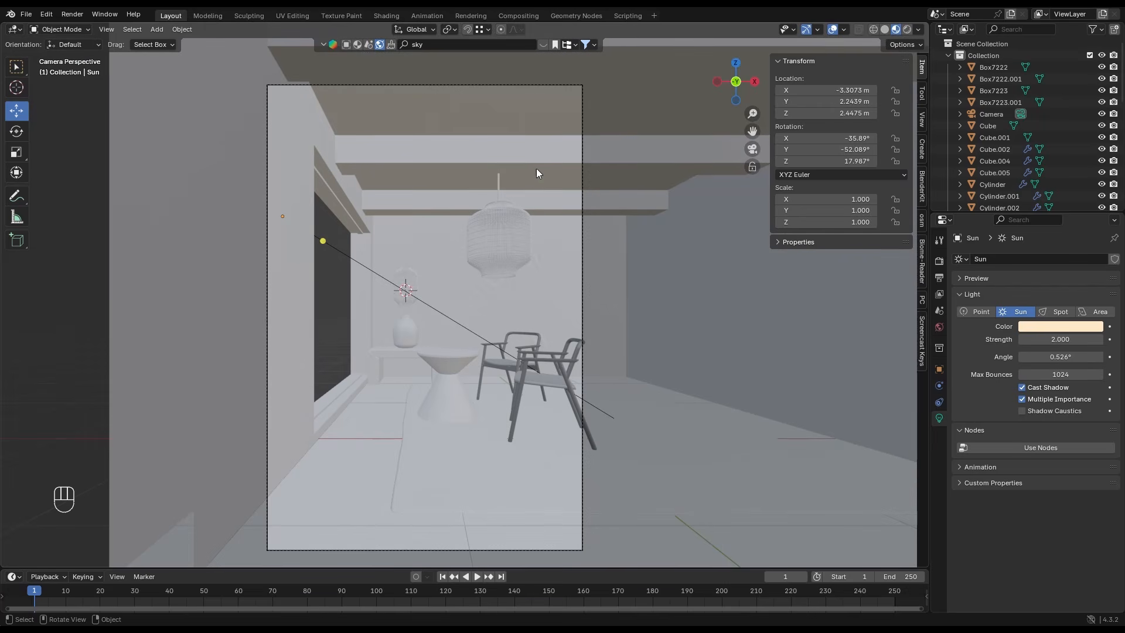
pyautogui.hotkey('alt', 'h')
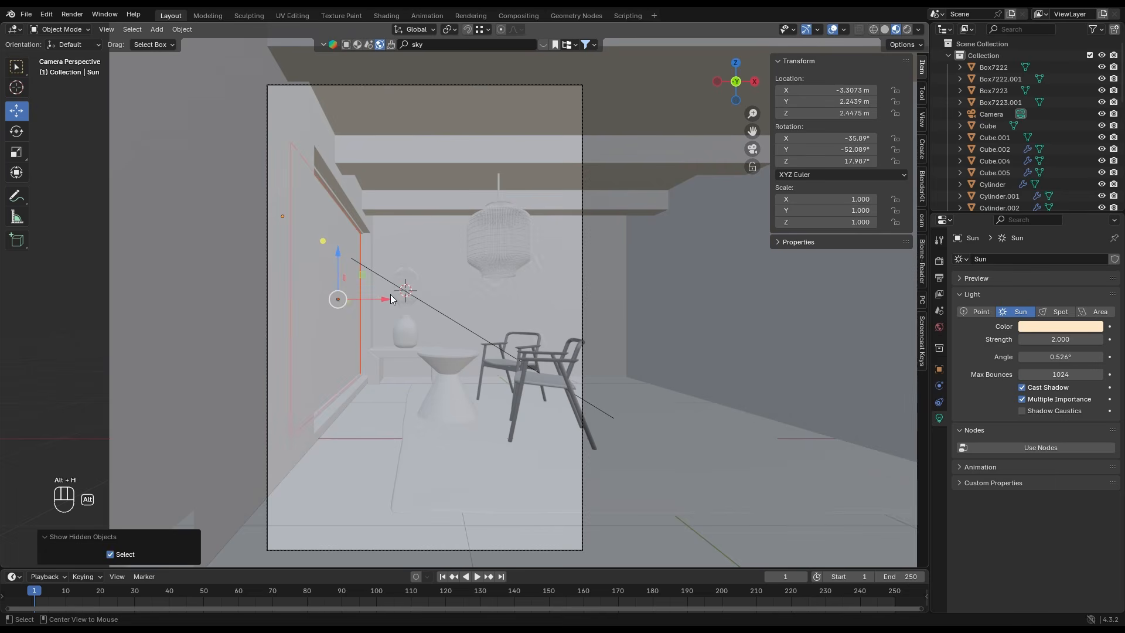
pyautogui.click(339, 295)
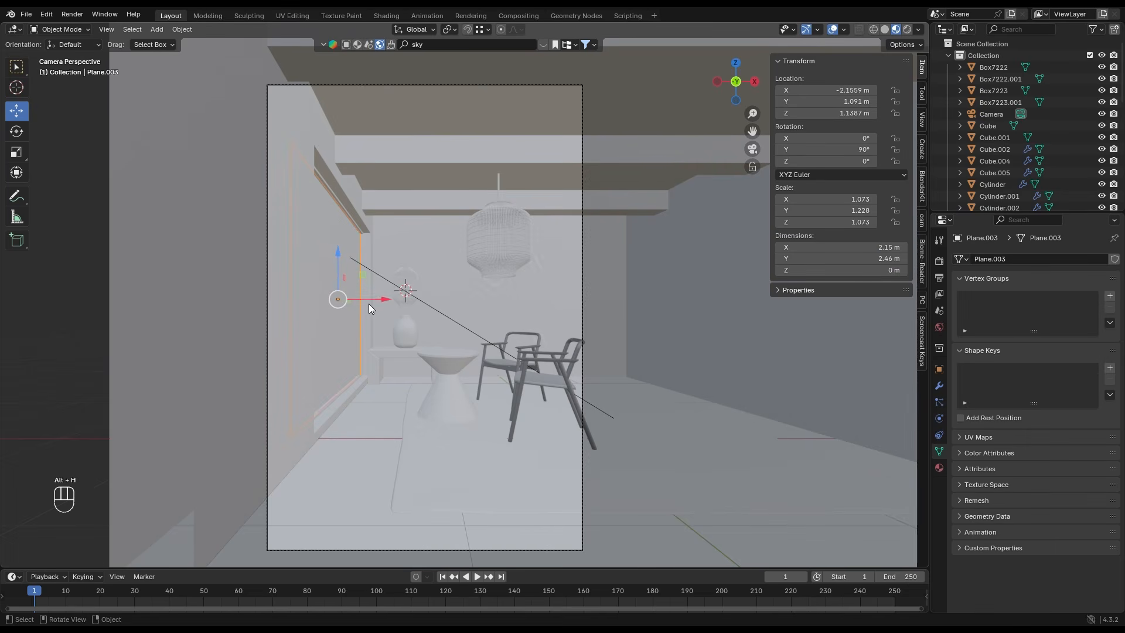
pyautogui.click(941, 469)
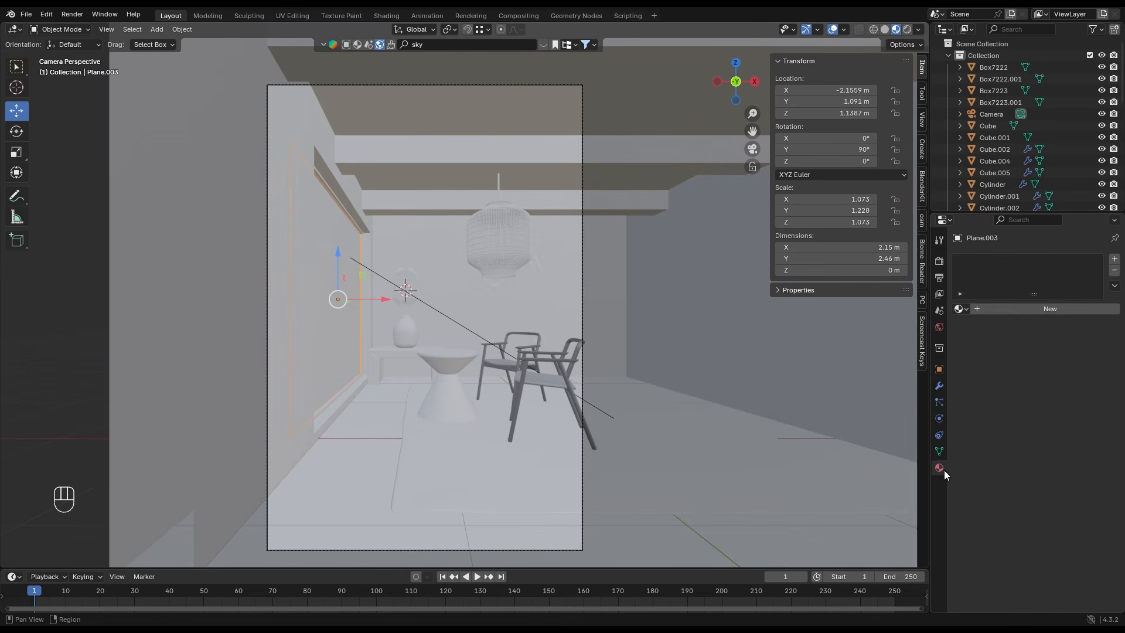
pyautogui.click(1029, 312)
pyautogui.click(1031, 365)
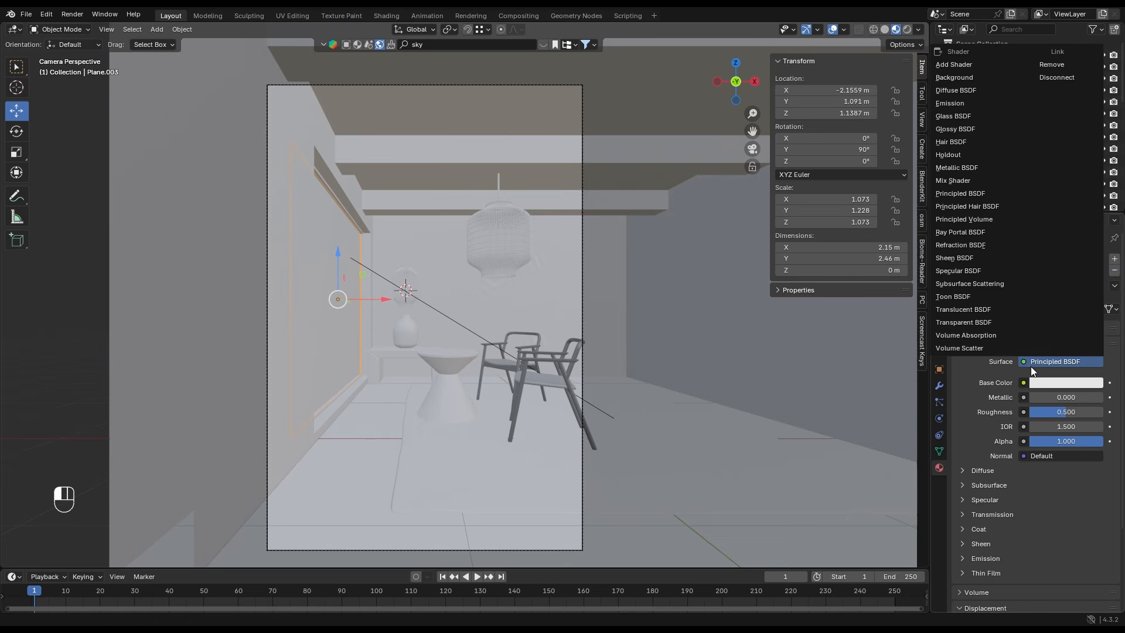
pyautogui.click(950, 117)
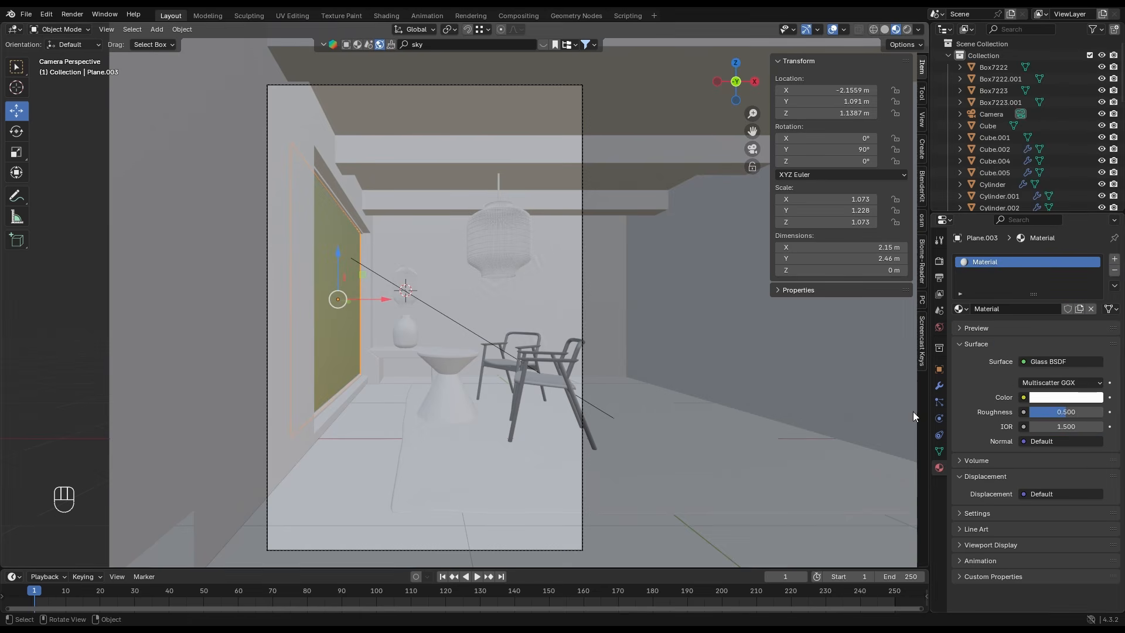
# - Turn off shadow ray visibility for the glass window plane
pyautogui.click(939, 369)
pyautogui.scroll(-5, 988, 432)
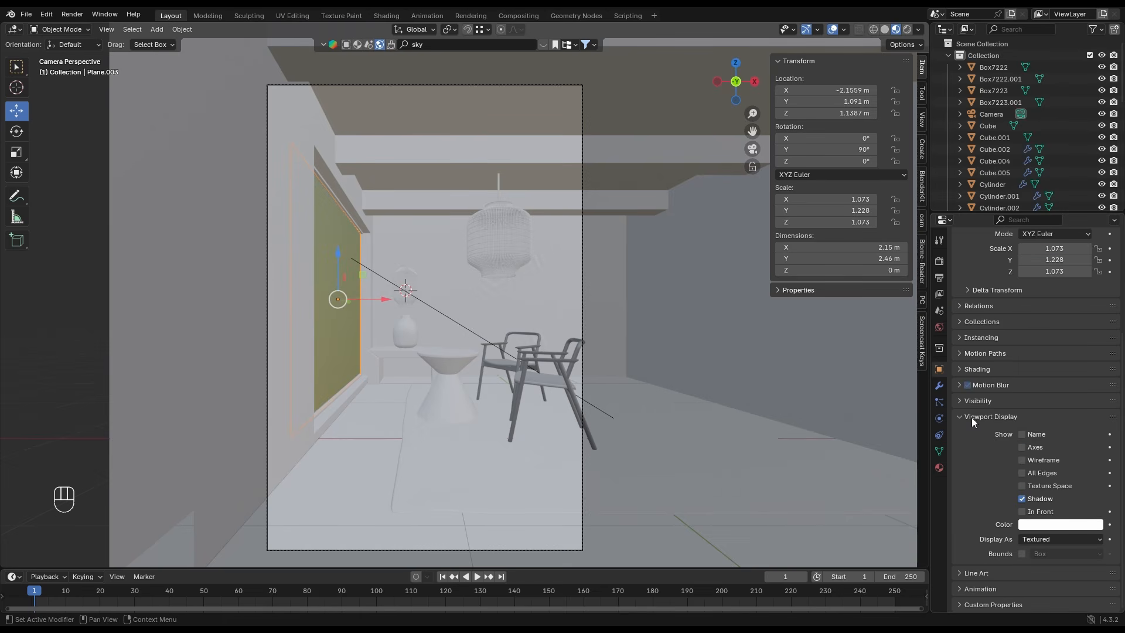
pyautogui.click(971, 417)
pyautogui.click(985, 537)
pyautogui.scroll(-5, 985, 536)
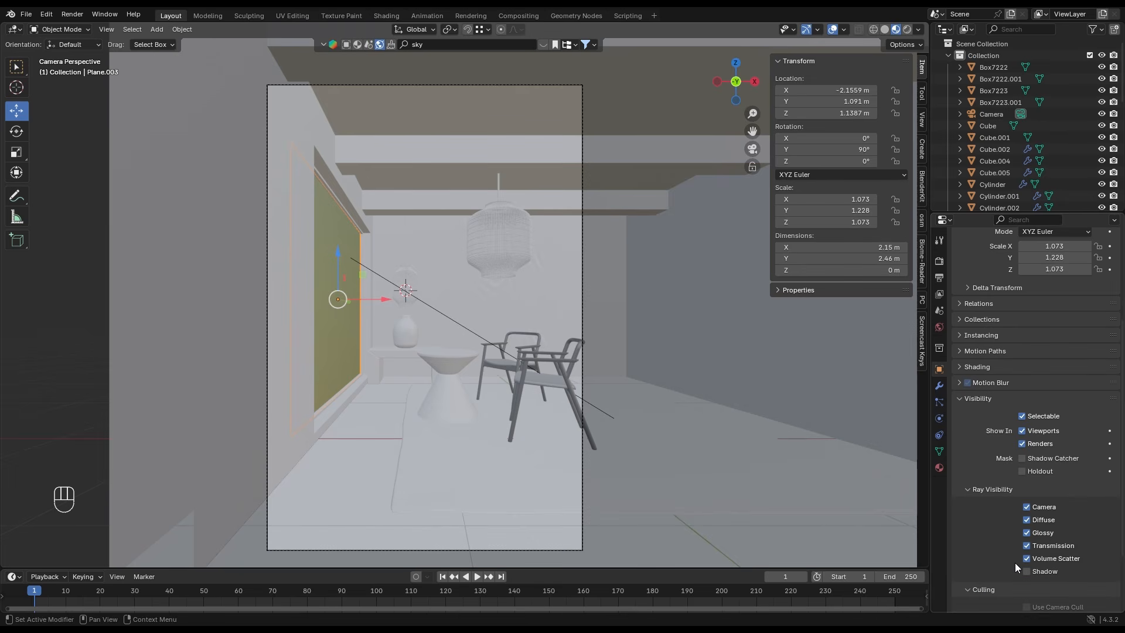
# - Give the window frame a new material with a black base color and an increased metallic value
pyautogui.click(358, 228)
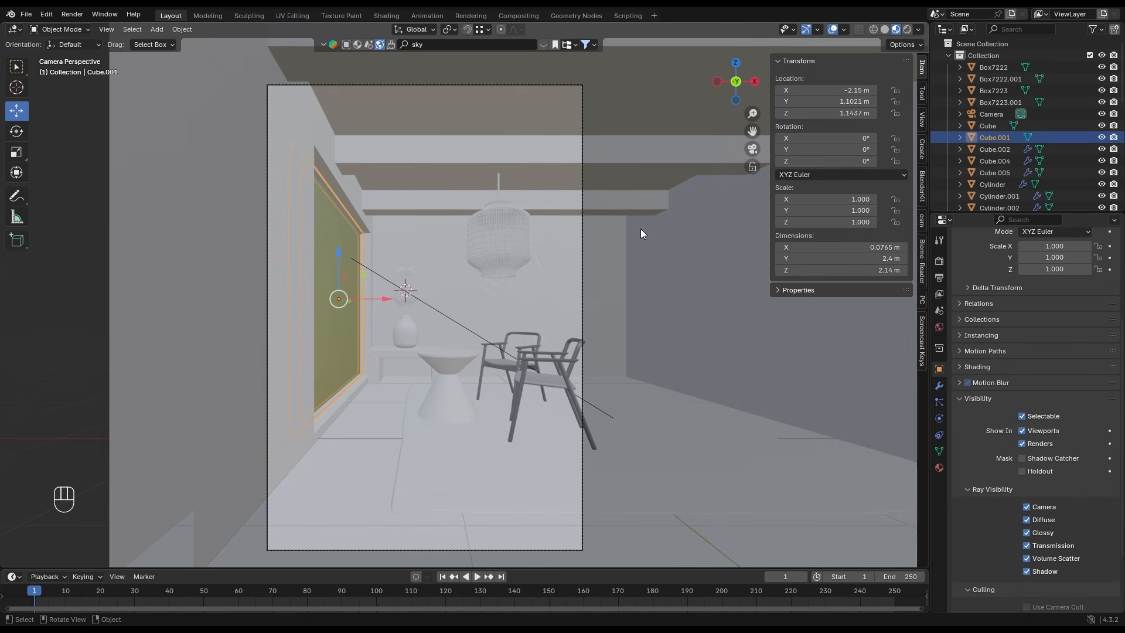
pyautogui.click(939, 467)
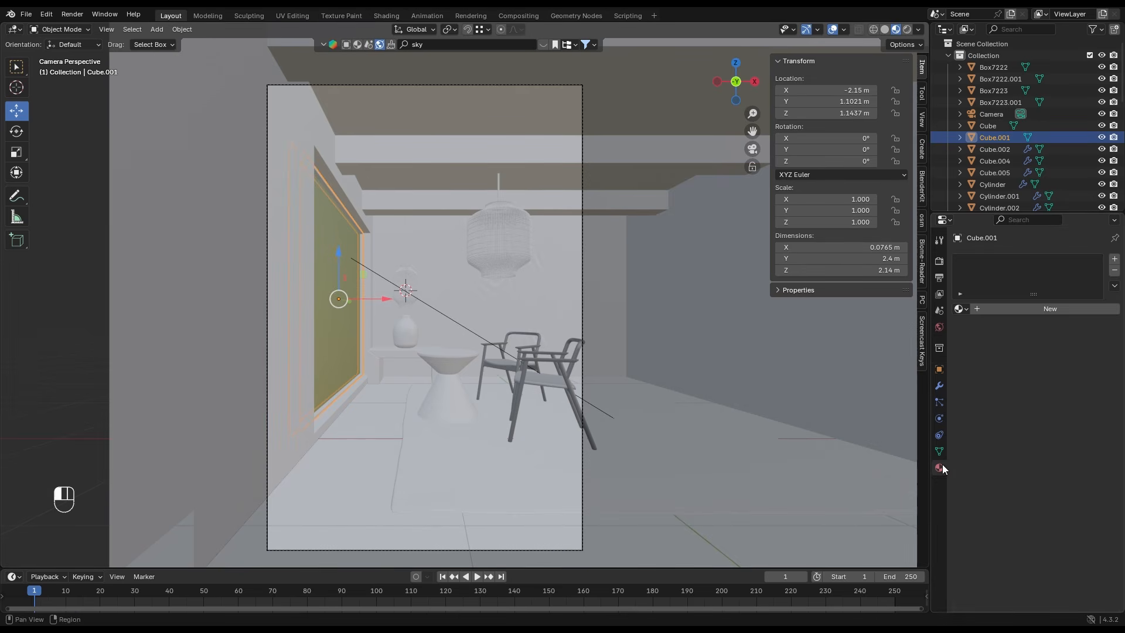
pyautogui.click(993, 309)
pyautogui.click(1046, 381)
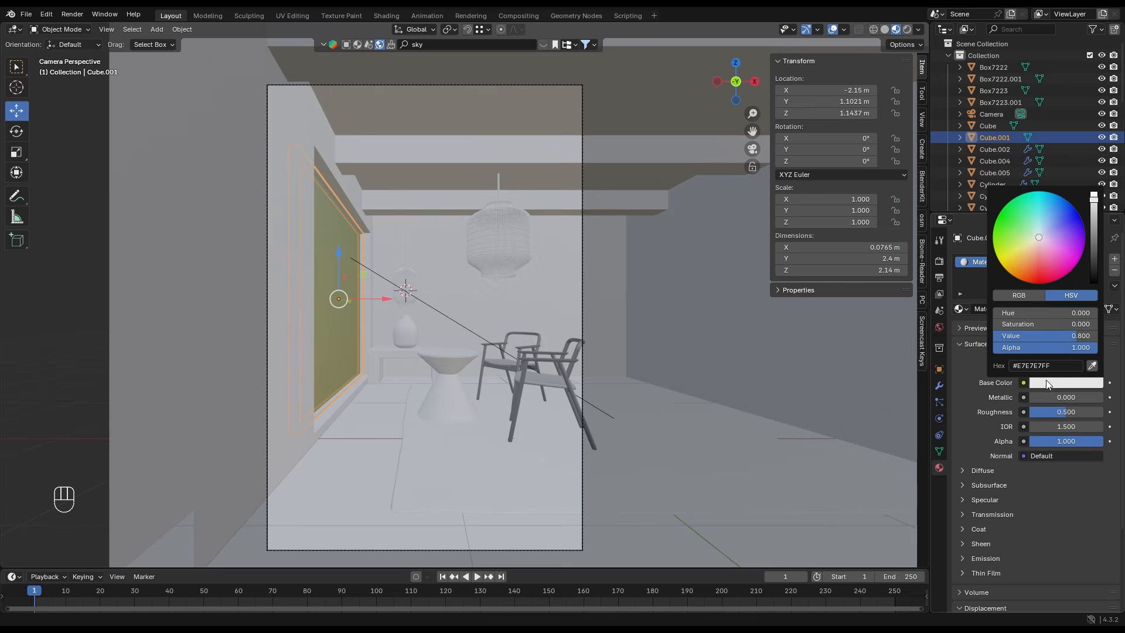
pyautogui.click(1093, 273)
pyautogui.moveTo(1059, 398); pyautogui.dragTo(1089, 397)
# - Apply all transforms to the room's walls object and set its origin to its geometry
pyautogui.click(318, 150)
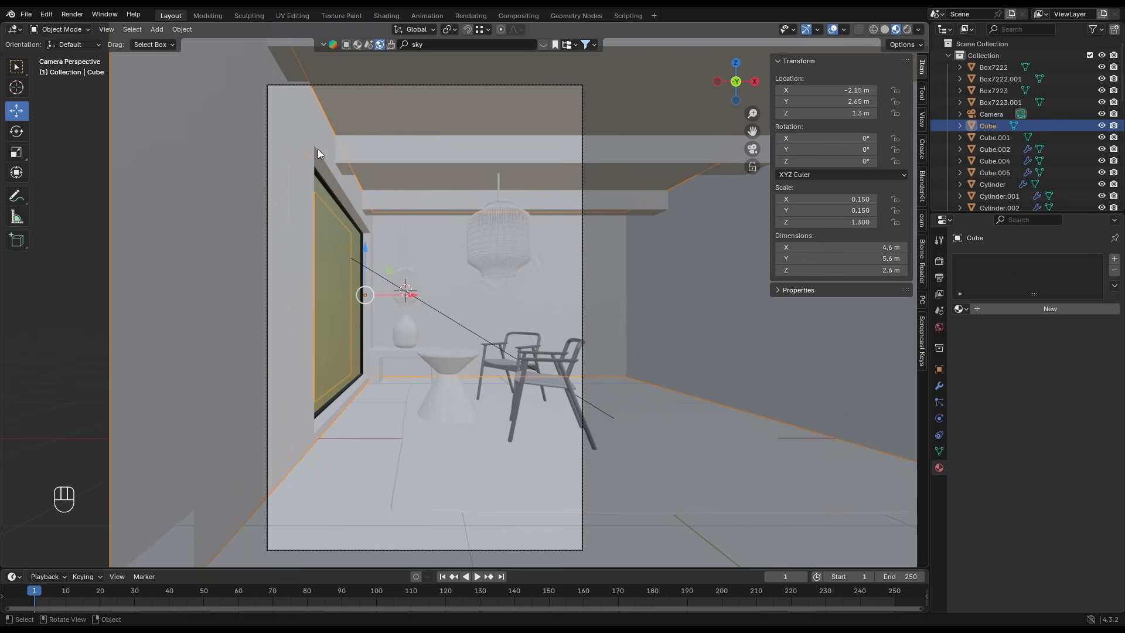
pyautogui.hotkey('ctrl', 'a')
pyautogui.click(398, 229)
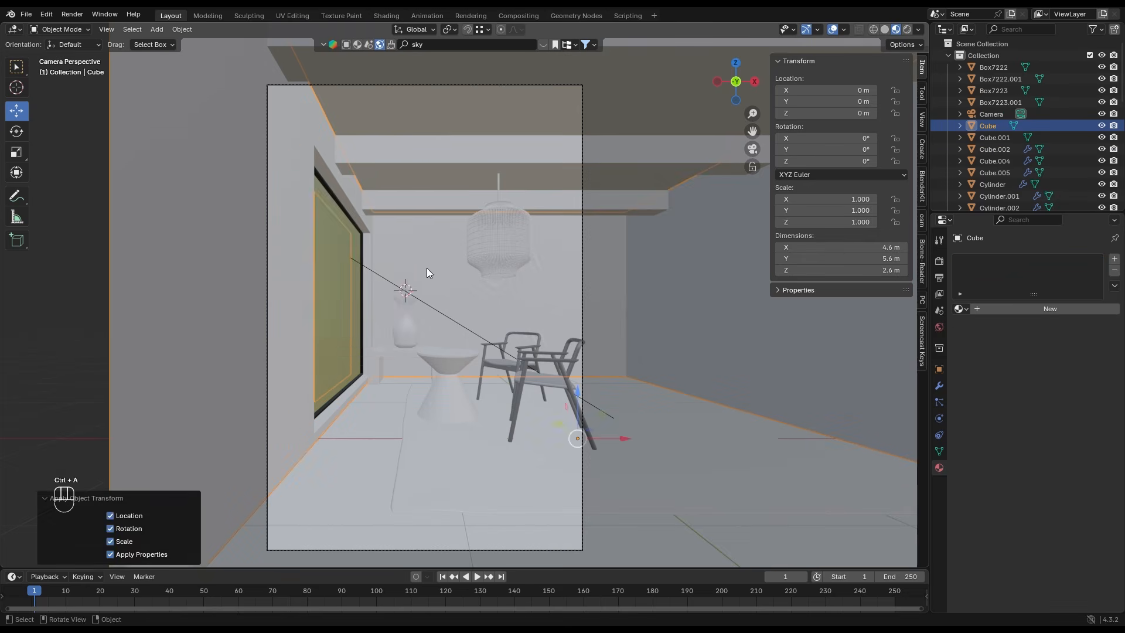
pyautogui.rightClick(427, 269)
pyautogui.moveTo(416, 308)
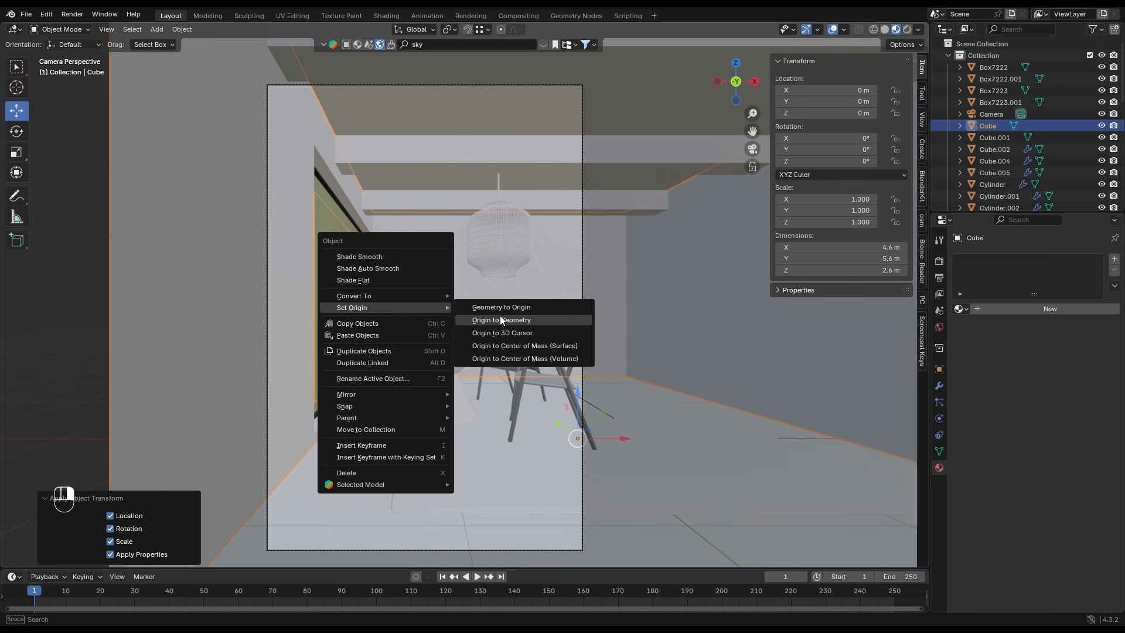
pyautogui.click(501, 315)
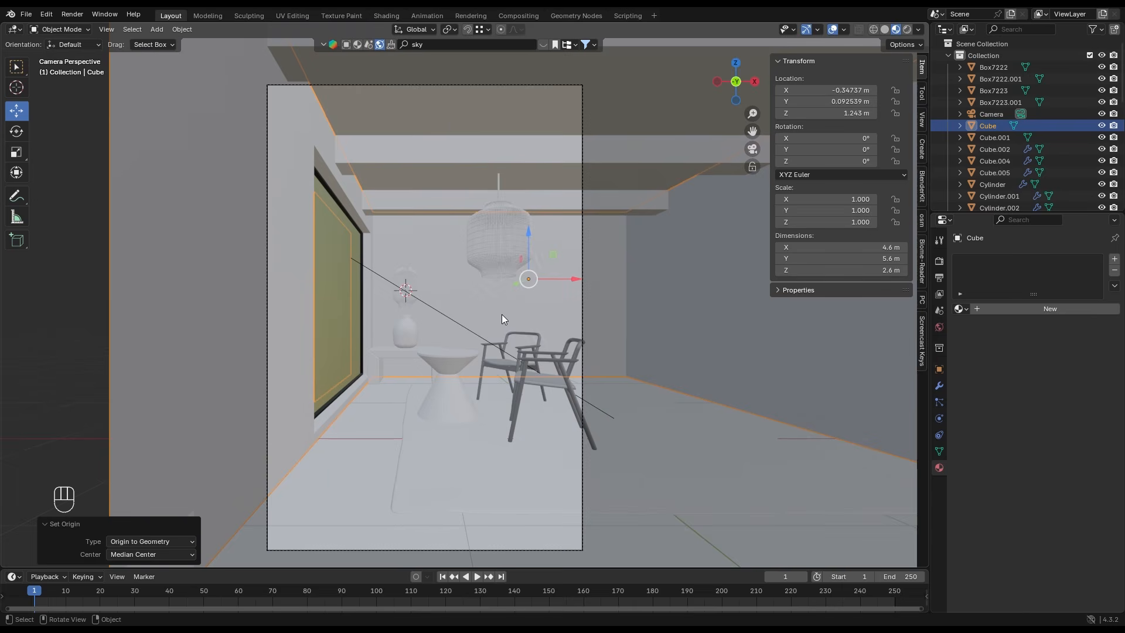
# - Search the material library for "concrete" and apply the Concrete material to the walls
pyautogui.click(356, 46)
pyautogui.click(416, 45)
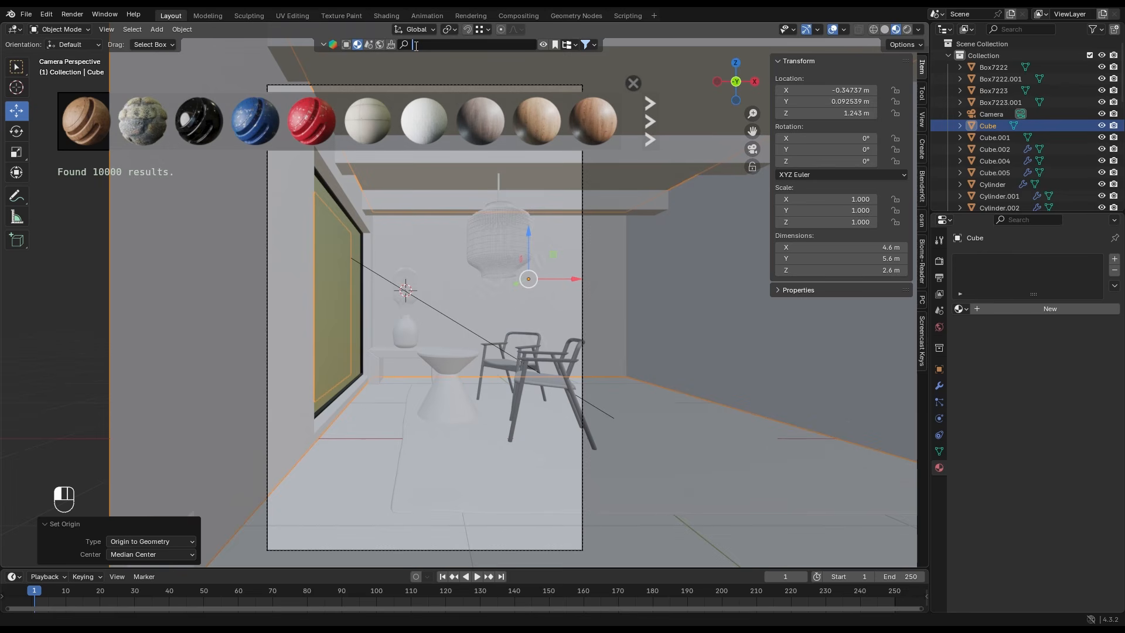
pyautogui.write('conc')
pyautogui.write('rete')
pyautogui.press('Return')
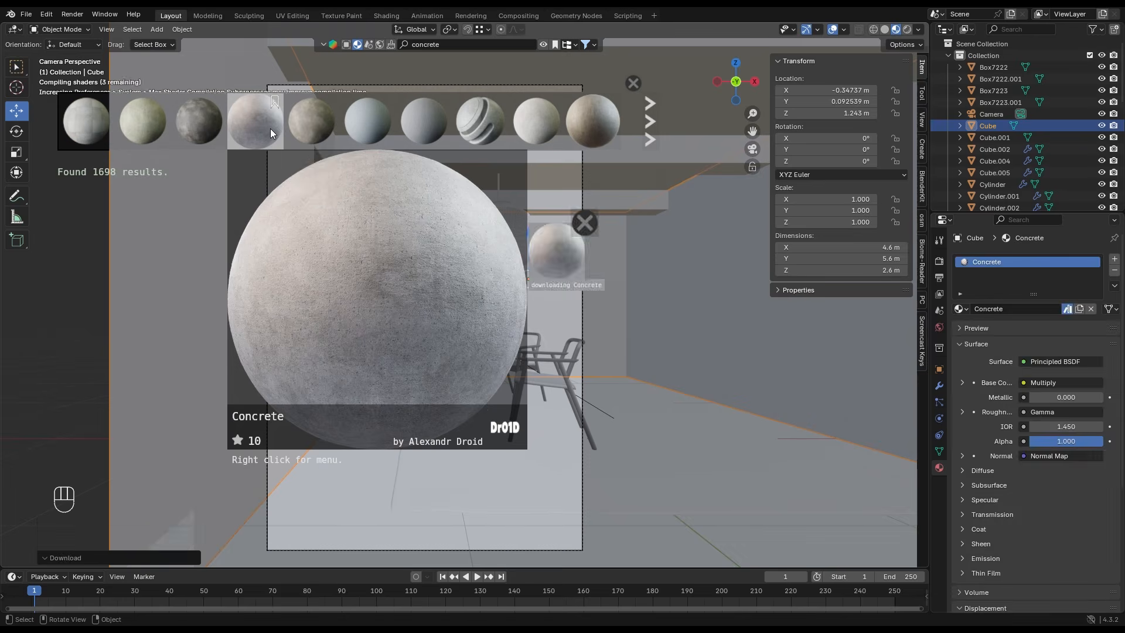
# - Link the walls' Concrete material to the ceiling
pyautogui.click(418, 180)
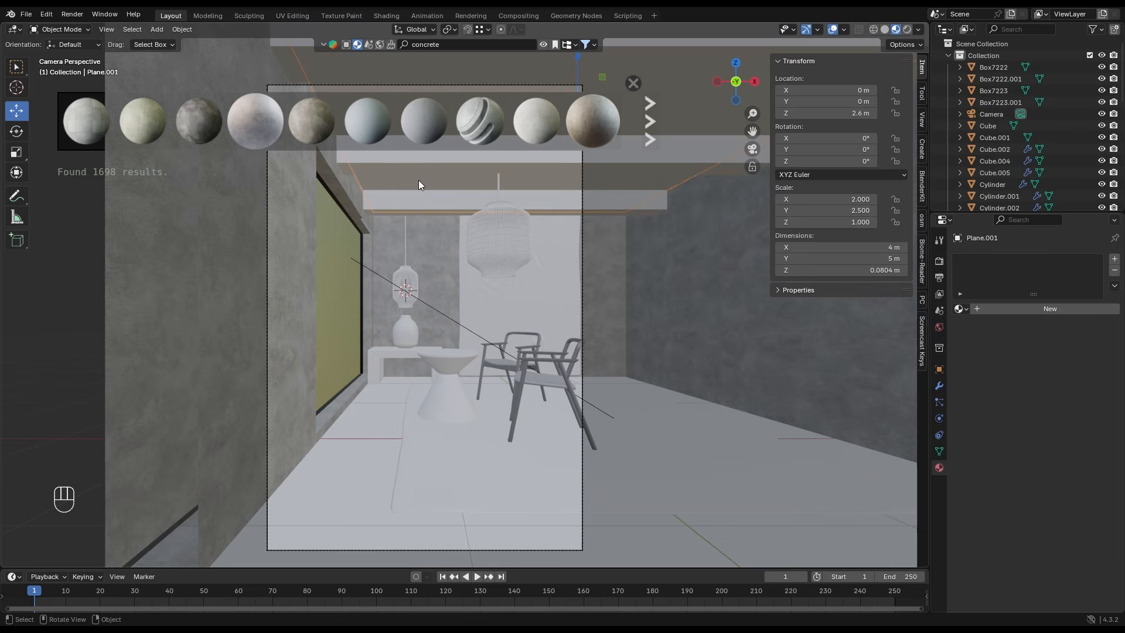
pyautogui.keyDown('shift'); pyautogui.click(434, 228); pyautogui.keyUp('shift')
pyautogui.hotkey('ctrl', 'l')
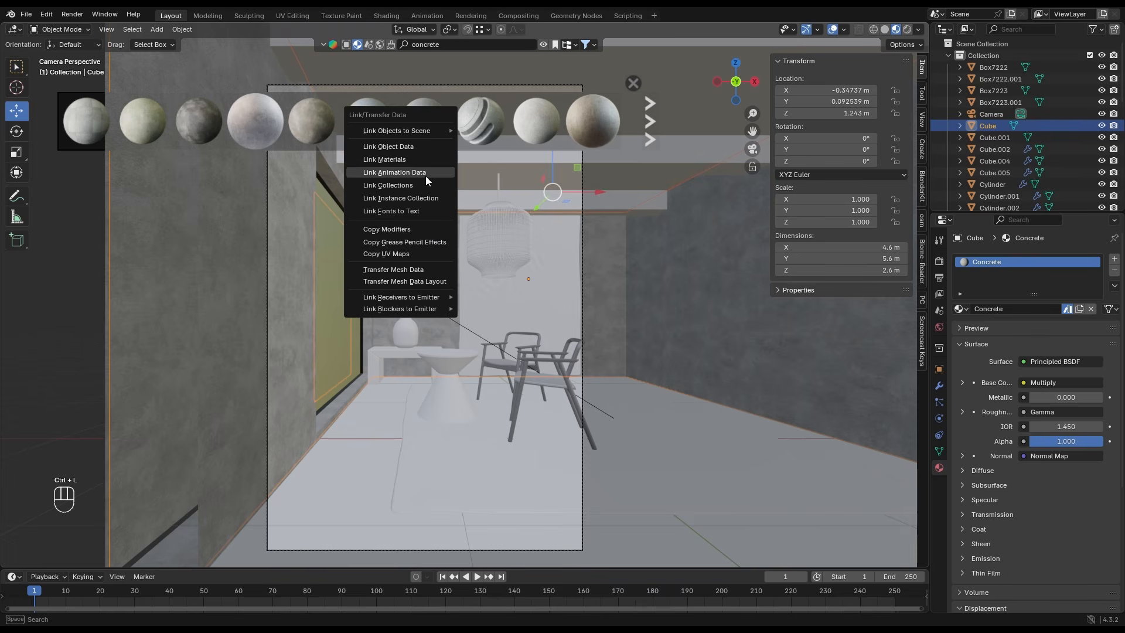
pyautogui.click(419, 161)
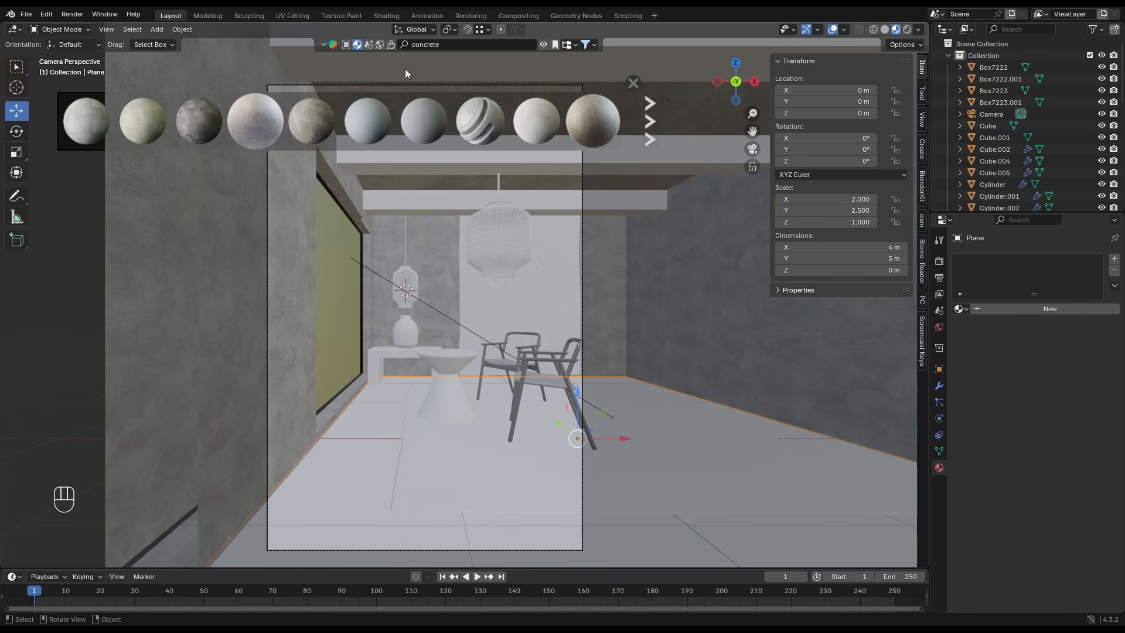
# - Search the material library for "floor" and apply the white Wood Flooring material to the floor plane
pyautogui.click(445, 45)
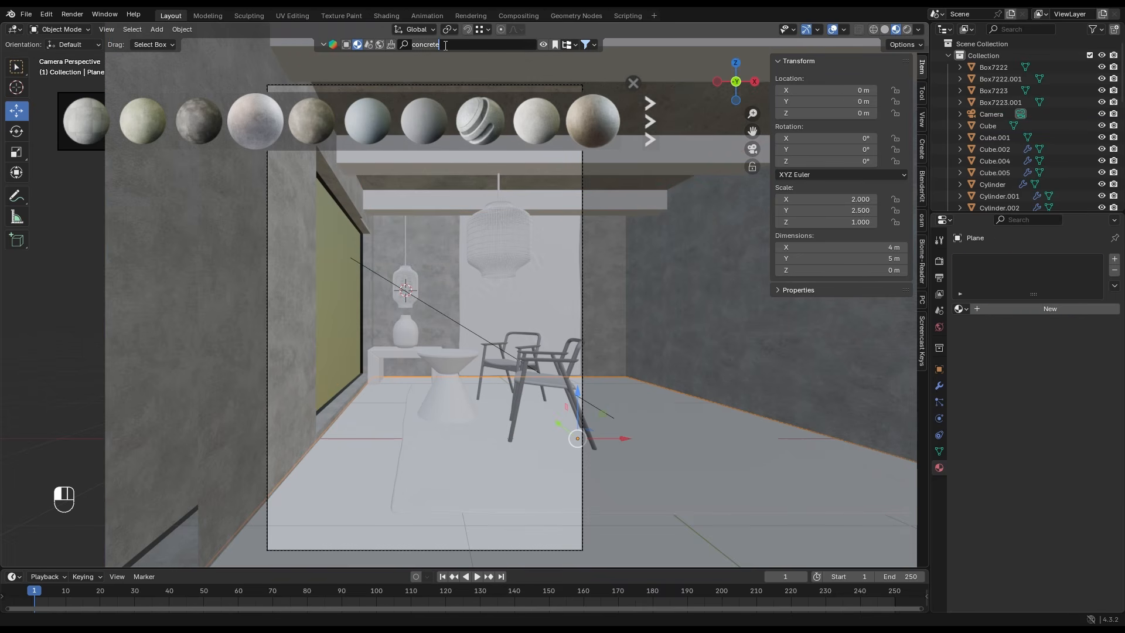
pyautogui.hotkey('ctrl', 'BackSpace')
pyautogui.write('floor')
pyautogui.press('Return')
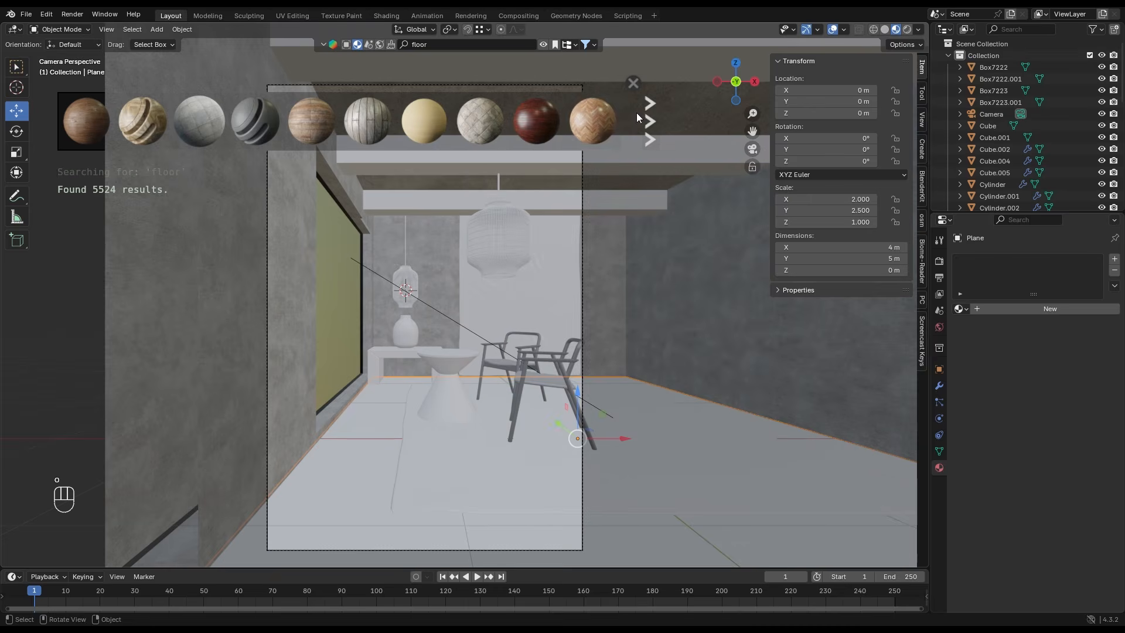
pyautogui.click(650, 113)
pyautogui.click(149, 119)
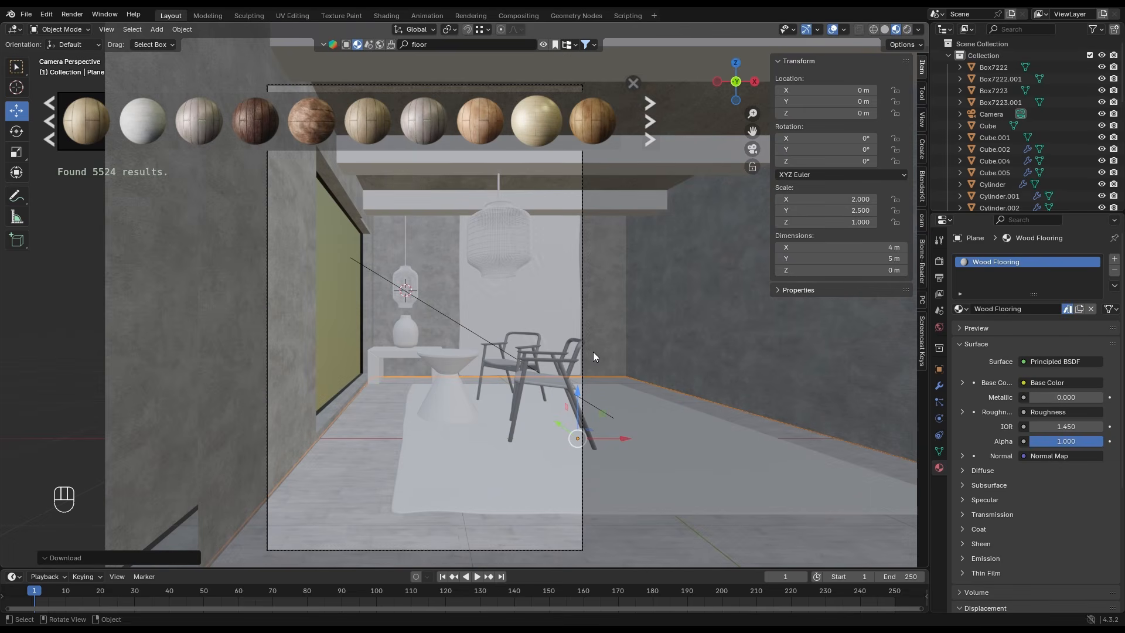
# - Switch to UV editing and hide the room's ceiling to expose the interior
pyautogui.click(296, 16)
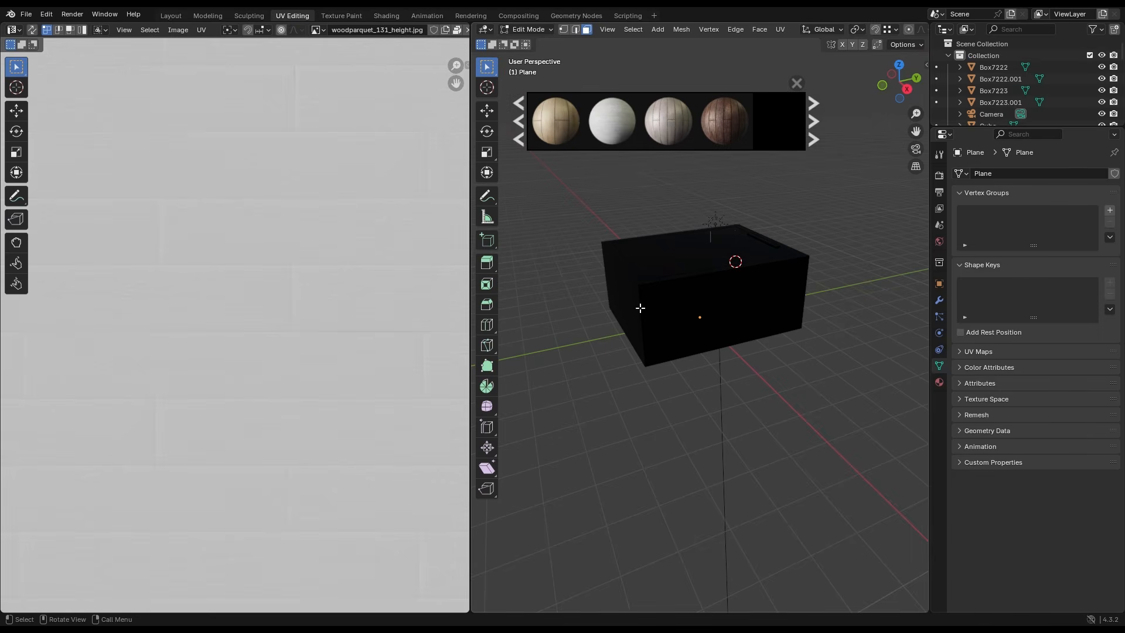
pyautogui.click(704, 299)
pyautogui.press('h')
pyautogui.scroll(6, 708, 310)
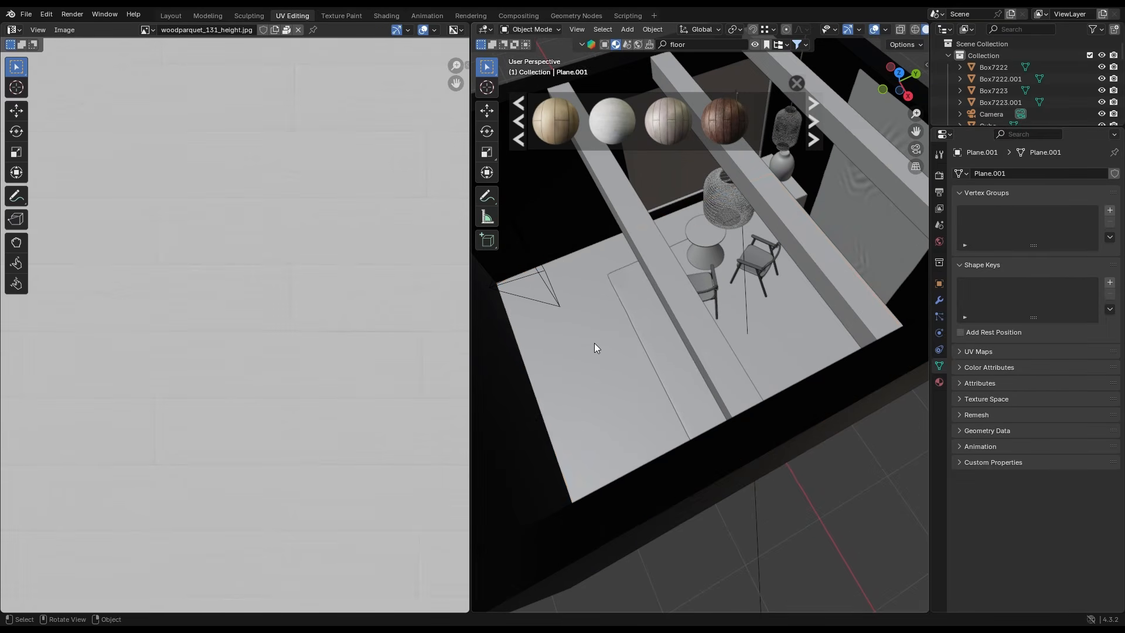
# - Unwrap the floor plane with Smart UV Project and preview its material in the viewport
pyautogui.click(594, 343)
pyautogui.keyDown('shift'); pyautogui.moveTo(626, 321); pyautogui.dragTo(662, 332, button='middle'); pyautogui.keyUp('shift')
pyautogui.press('Tab')
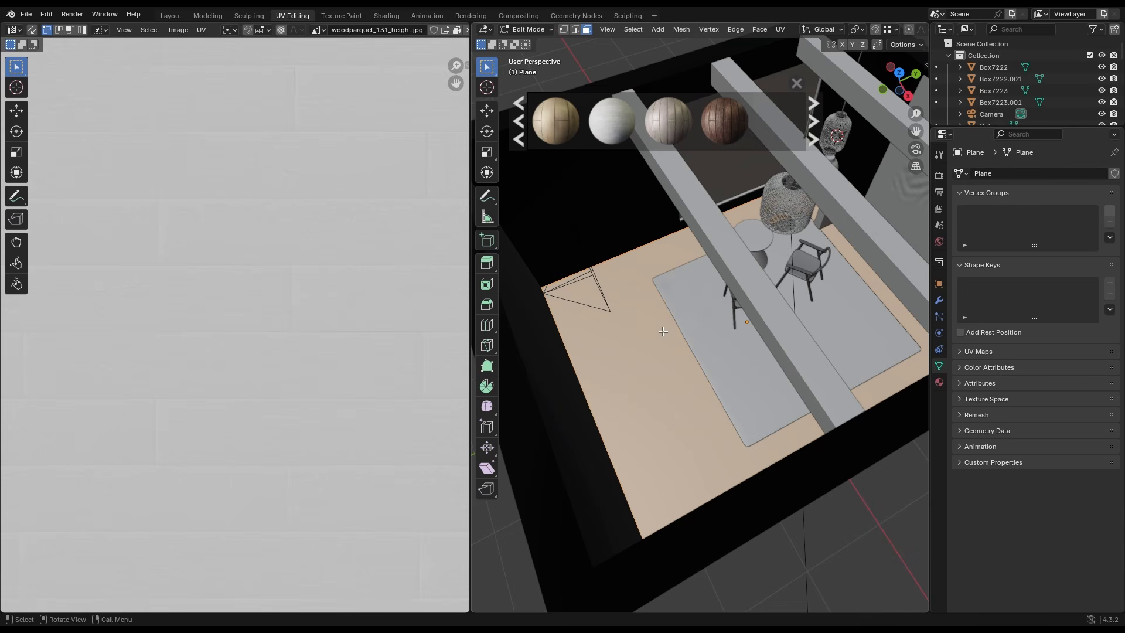
pyautogui.press('u')
pyautogui.moveTo(694, 336)
pyautogui.click(720, 370)
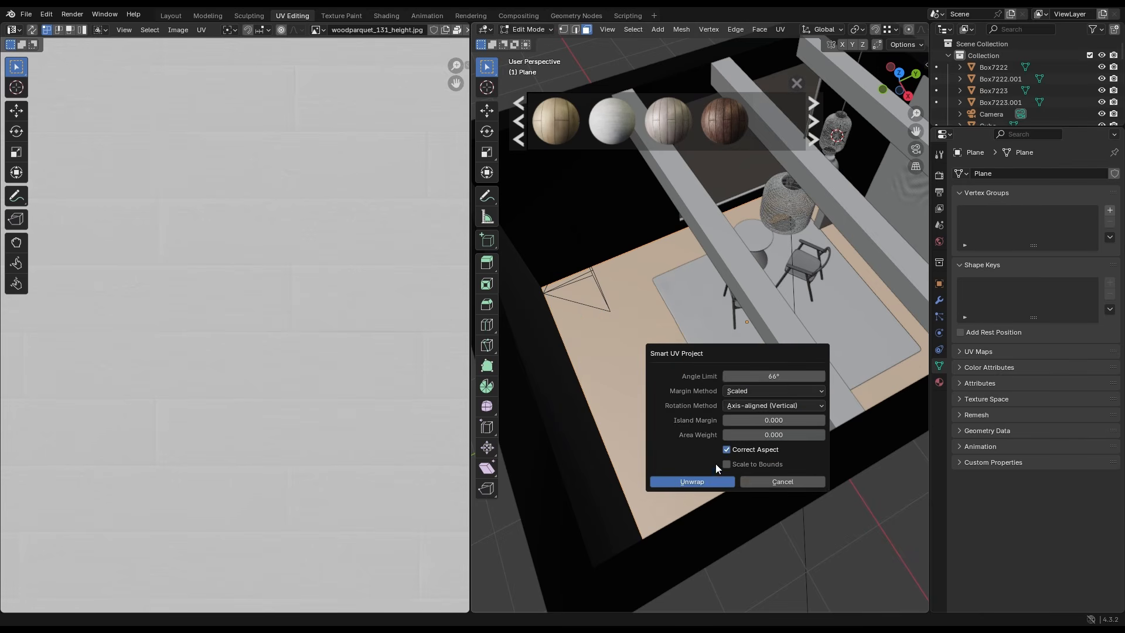
pyautogui.click(721, 481)
pyautogui.press('z')
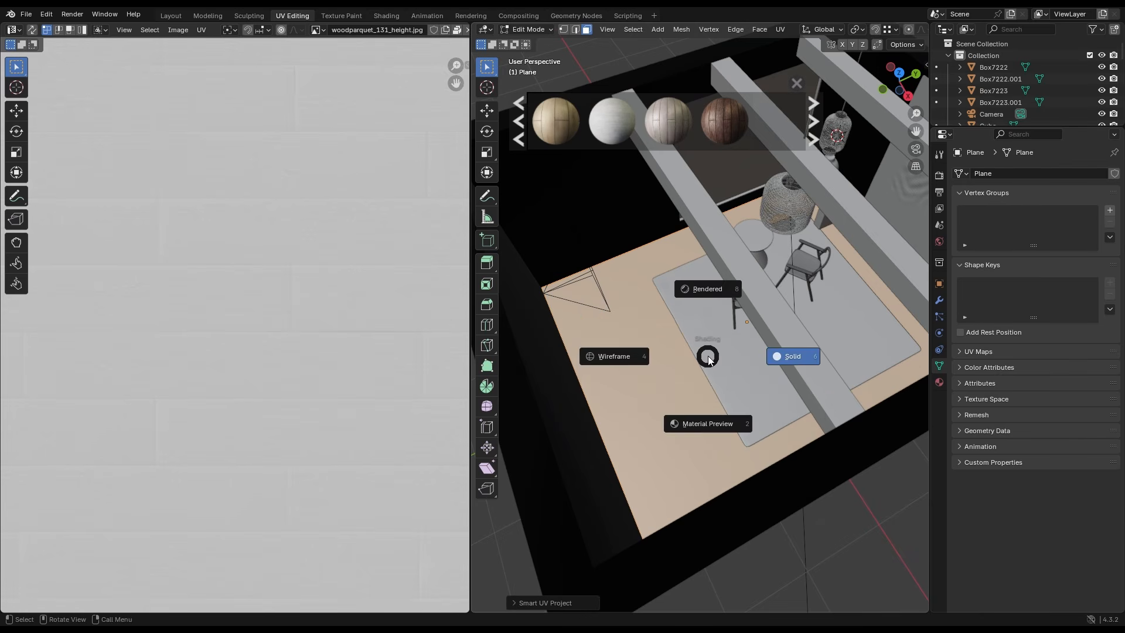
pyautogui.press('2')
# - Select the floor's entire UV island and rotate it to reorient the wood planks
pyautogui.scroll(-6, 195, 367)
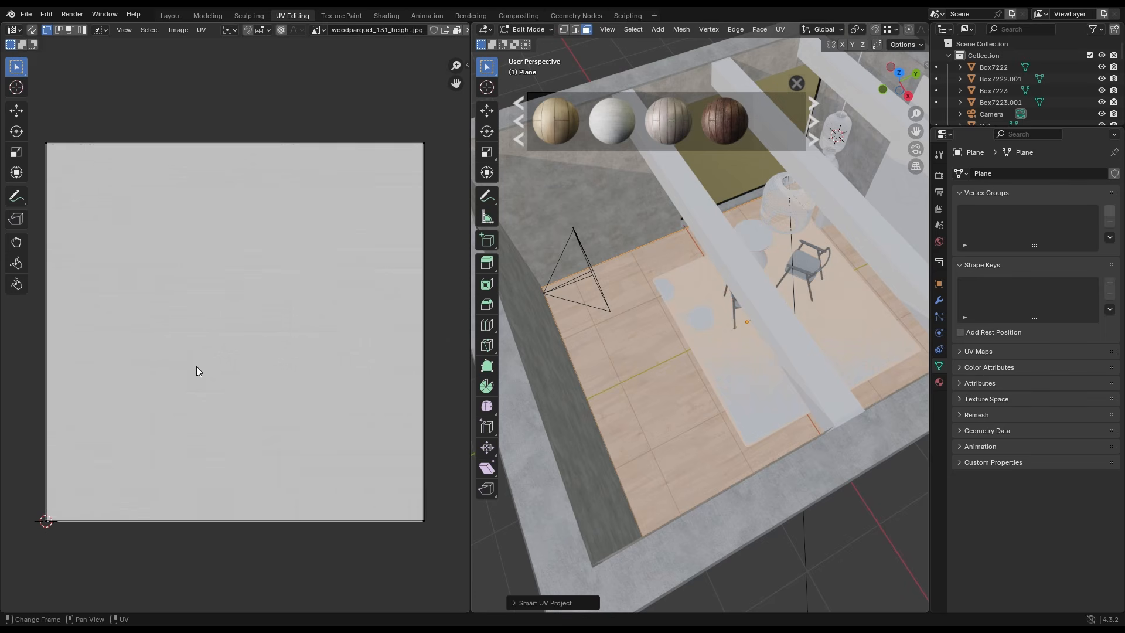
pyautogui.moveTo(386, 189); pyautogui.dragTo(73, 512)
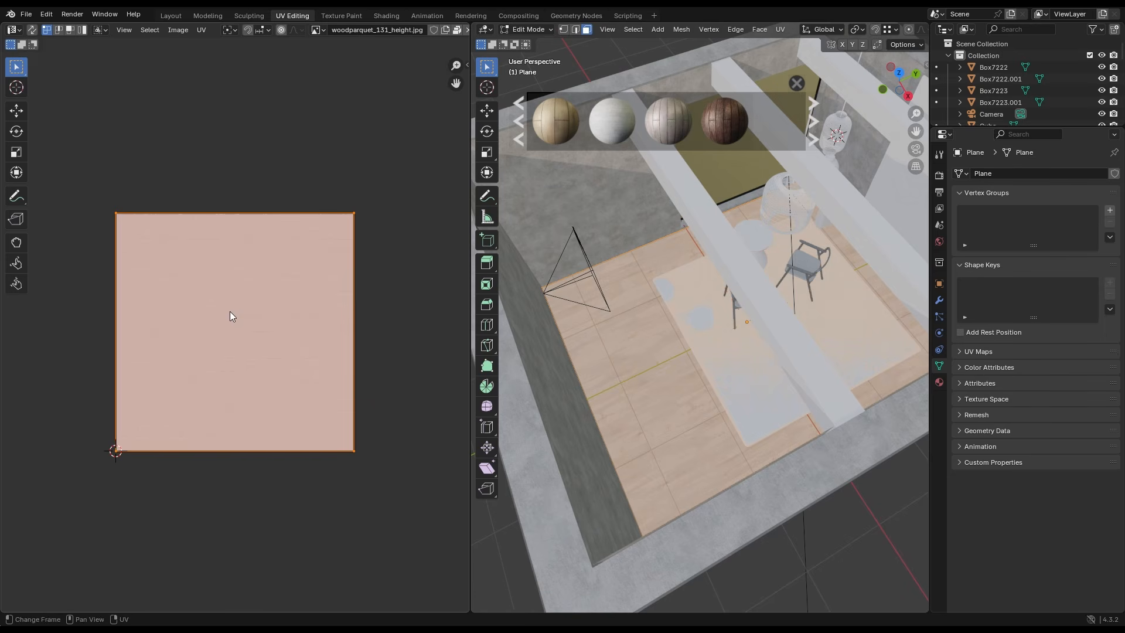
pyautogui.press('r')
pyautogui.press('Return')
pyautogui.scroll(3, 595, 346)
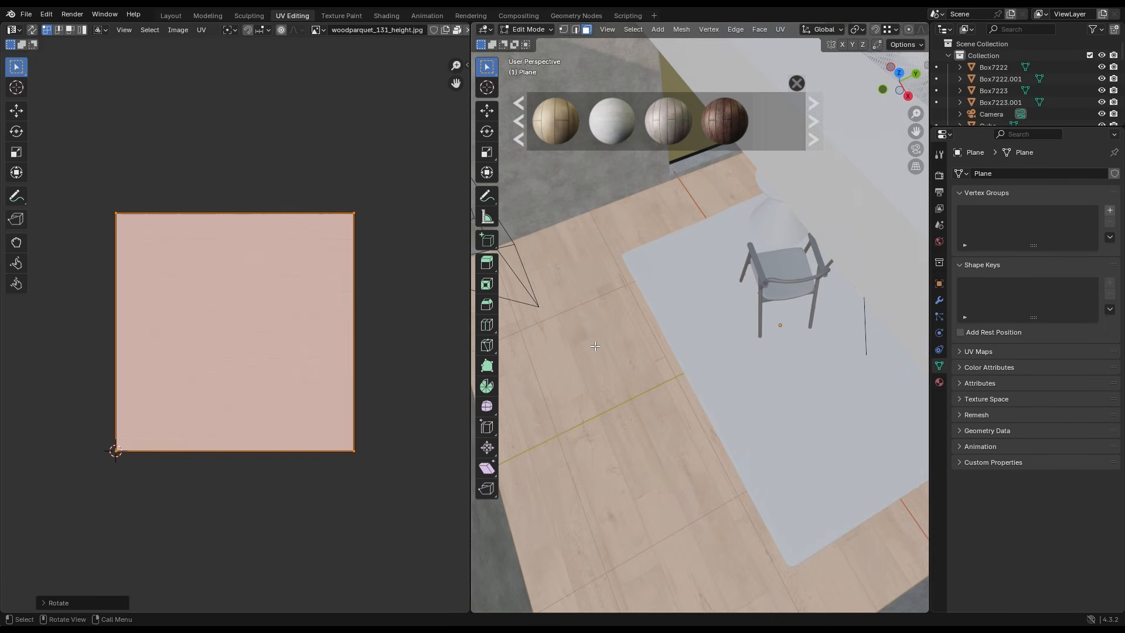
# - Return to the layout workspace, search the material library for "carpet" and apply the Carpet fabric material to the rug
pyautogui.click(171, 16)
pyautogui.click(436, 43)
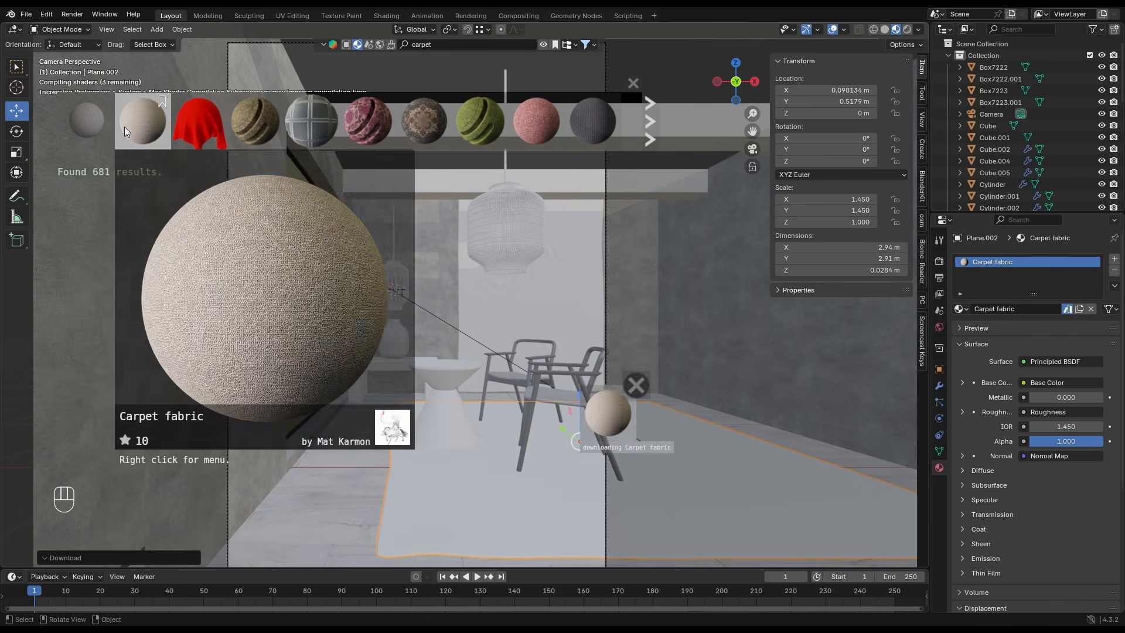
pyautogui.moveTo(612, 398); pyautogui.dragTo(511, 497)
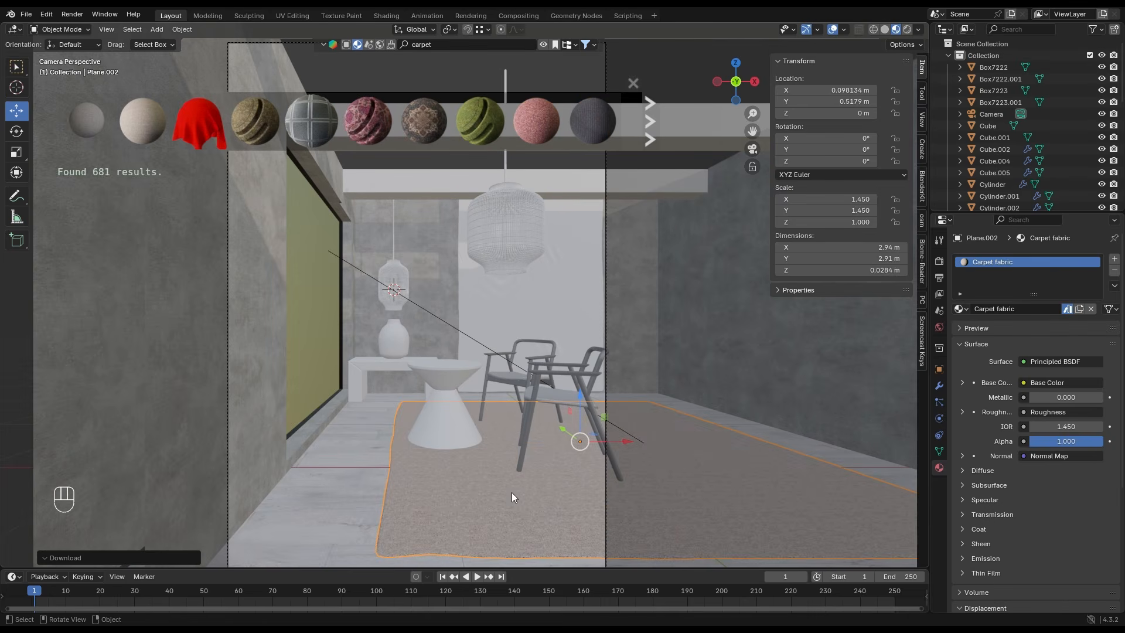
# - Link the rug's Carpet fabric material to the back wall panel and both pendant lampshades
pyautogui.click(525, 289)
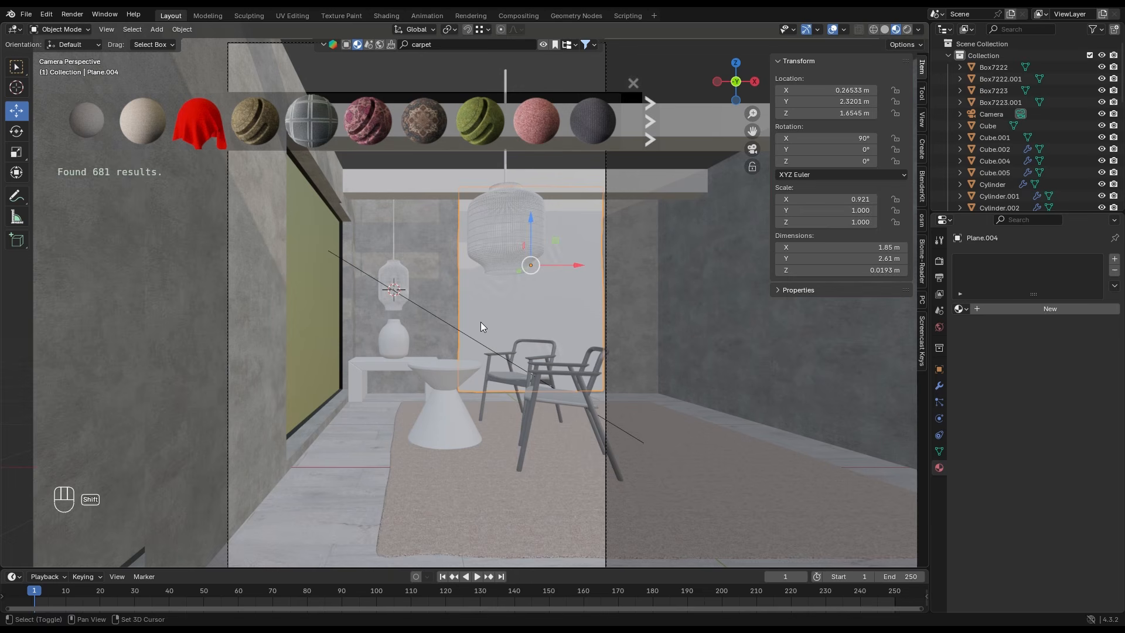
pyautogui.click(512, 230)
pyautogui.keyDown('shift'); pyautogui.click(403, 280); pyautogui.keyUp('shift')
pyautogui.keyDown('shift'); pyautogui.click(526, 312); pyautogui.keyUp('shift')
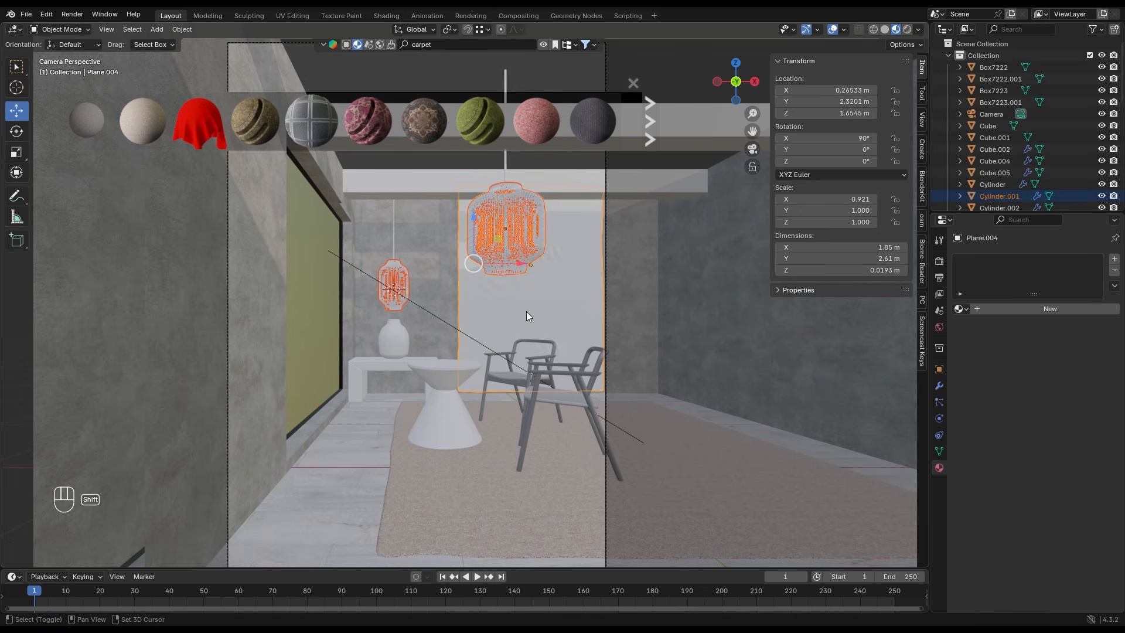
pyautogui.keyDown('shift'); pyautogui.click(508, 481); pyautogui.keyUp('shift')
pyautogui.hotkey('ctrl', 'l')
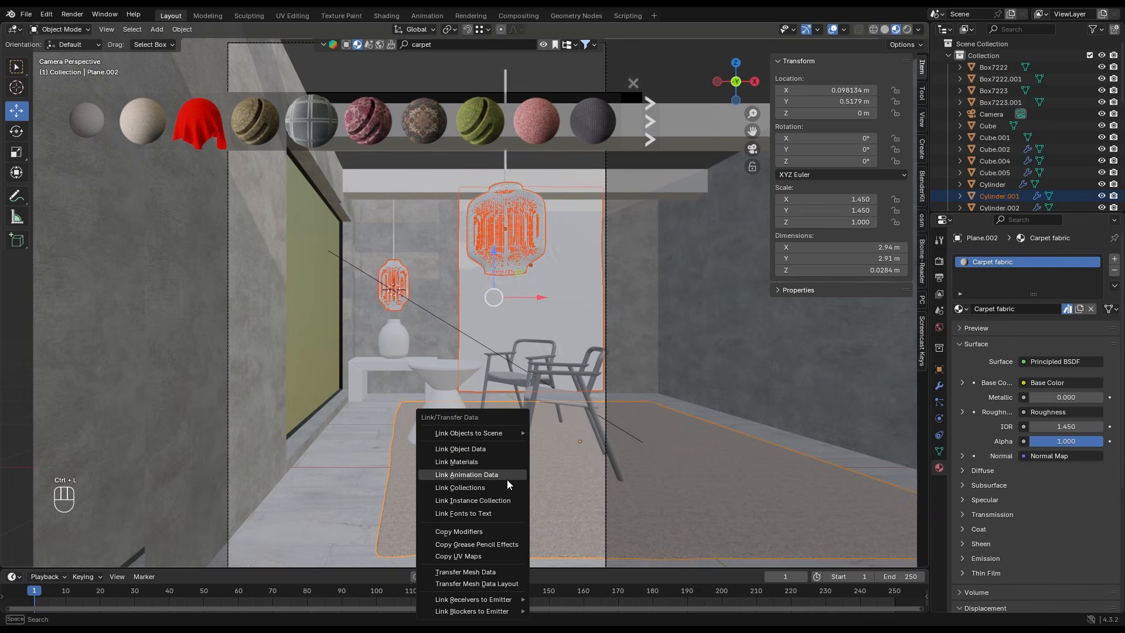
pyautogui.click(497, 465)
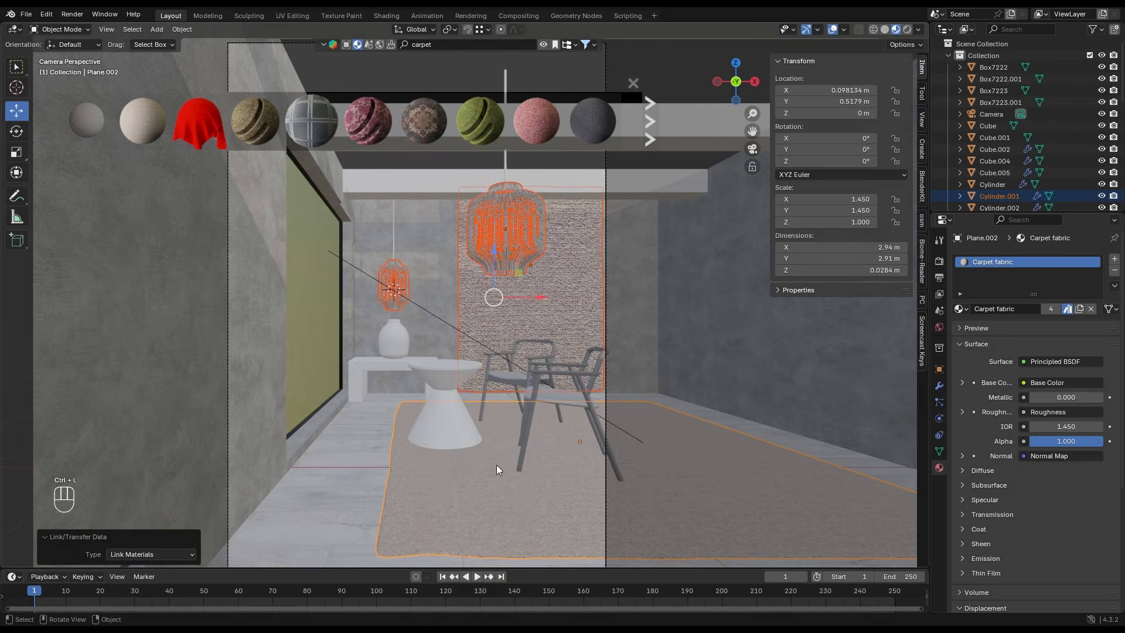
# - Unwrap the back wall panel with Smart UV Project and scale up its UVs to make the fabric weave finer
pyautogui.click(556, 304)
pyautogui.press('Tab')
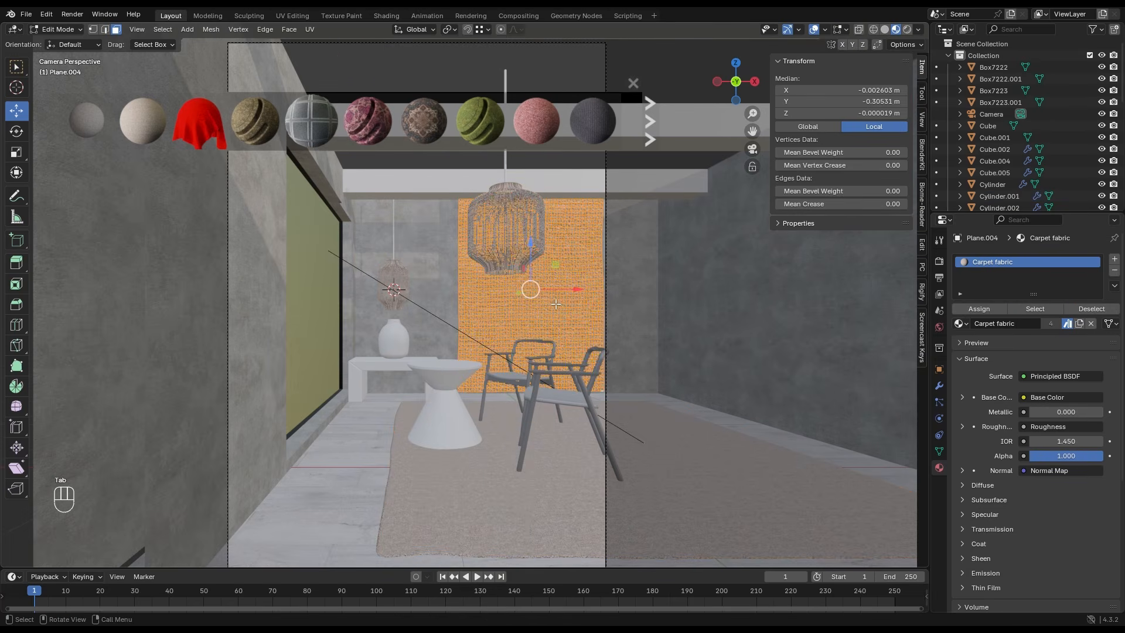
pyautogui.click(304, 16)
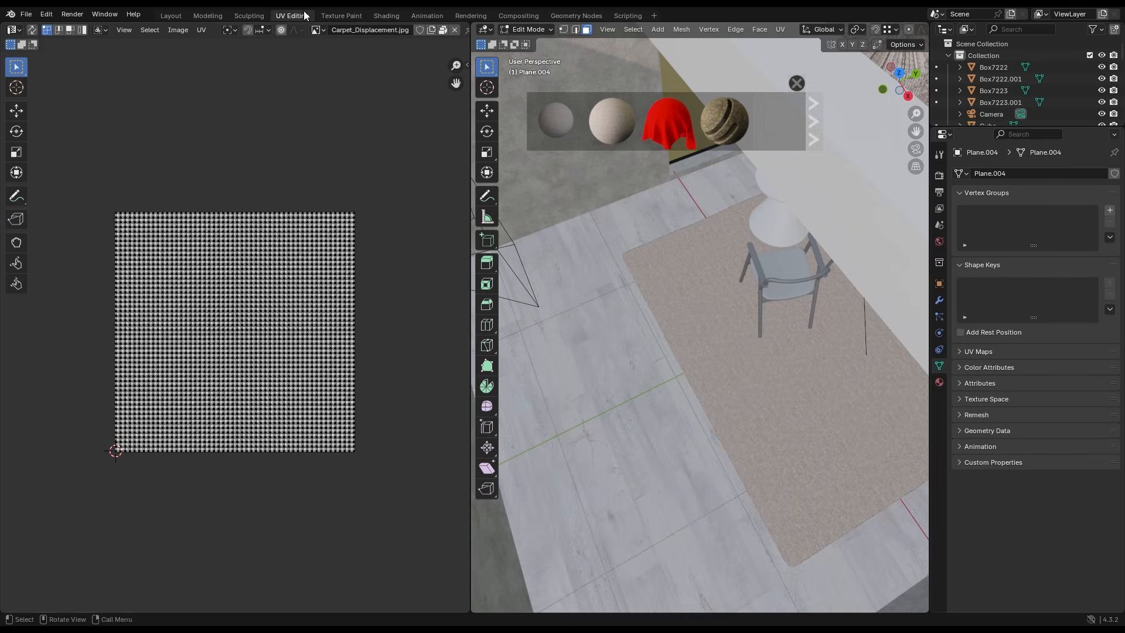
pyautogui.scroll(-6, 732, 270)
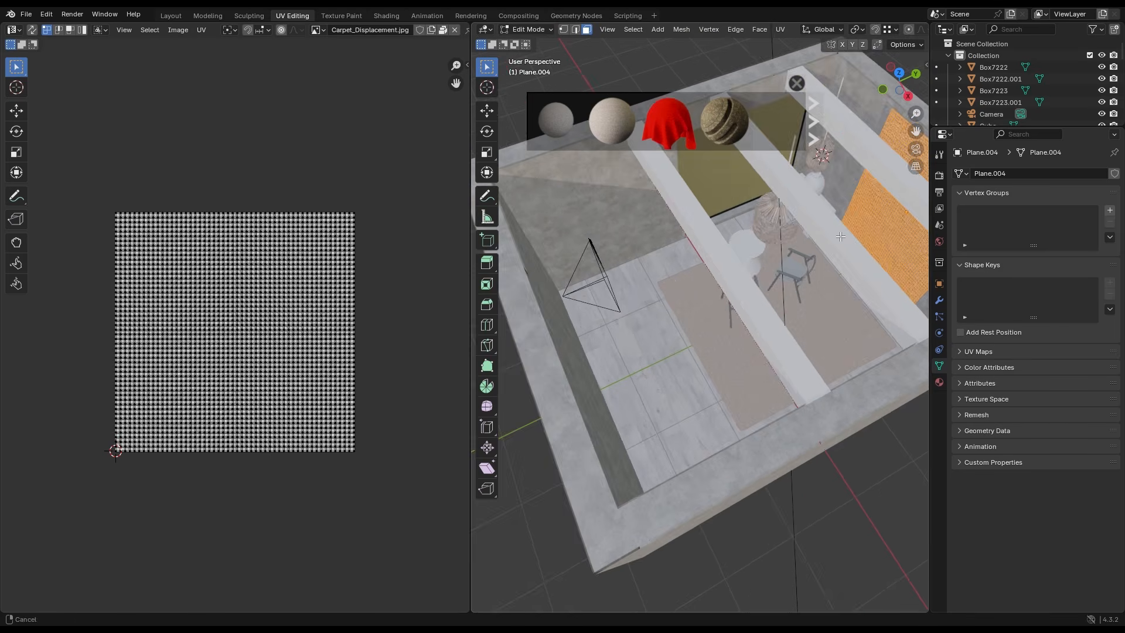
pyautogui.press('u')
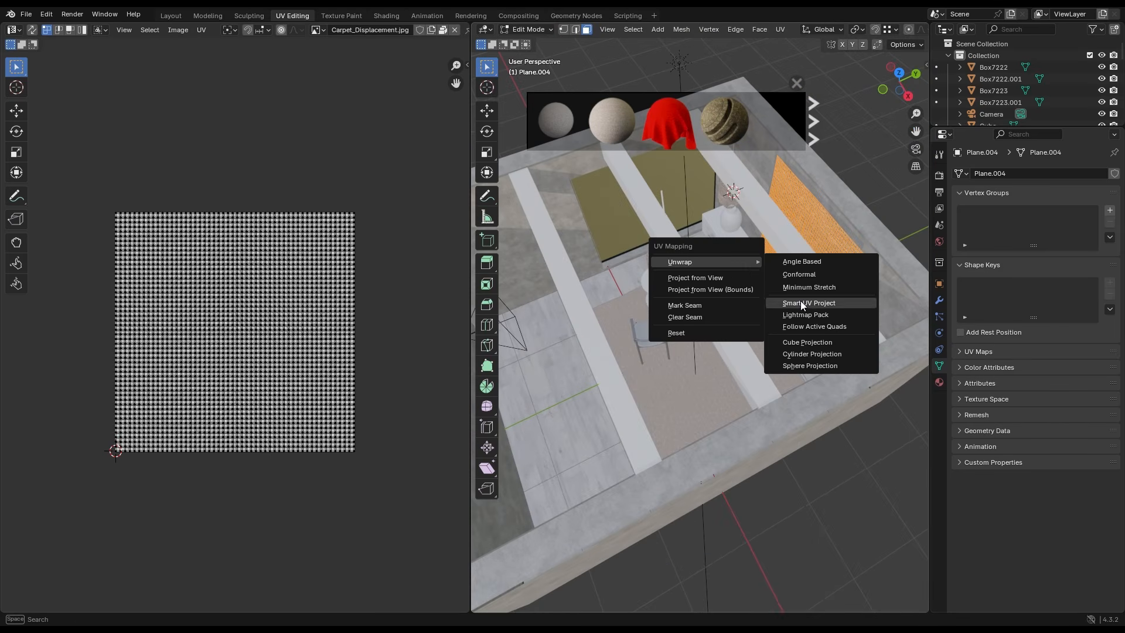
pyautogui.click(838, 303)
pyautogui.click(761, 409)
pyautogui.press('s')
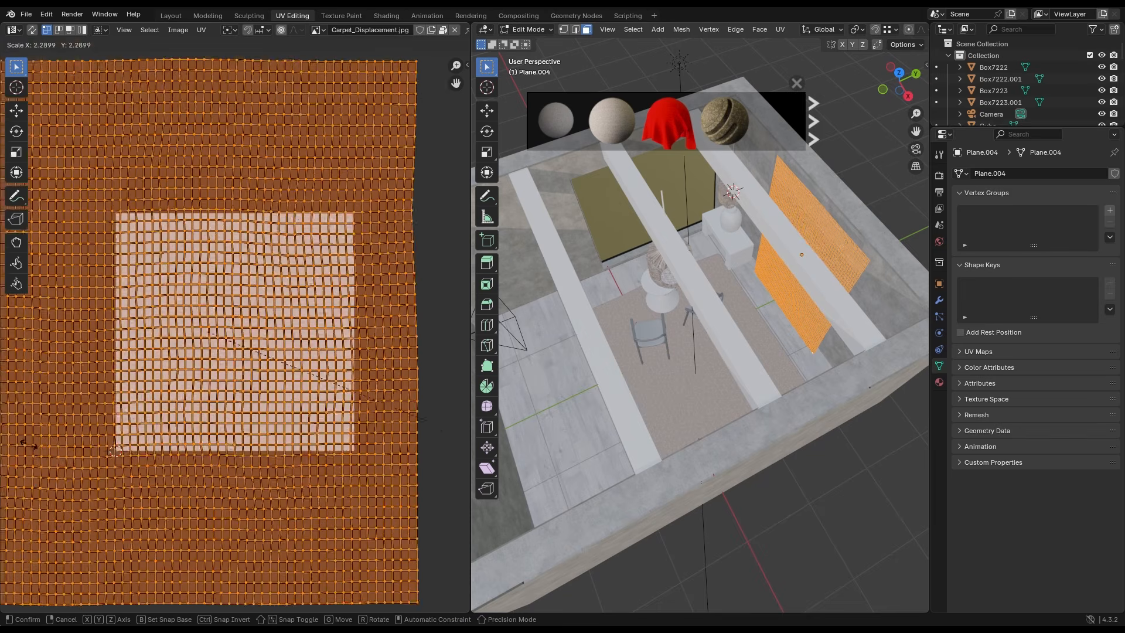
pyautogui.click(106, 455)
# - Return to the layout workspace, close the material results, switch to rendered shading and reveal all hidden objects
pyautogui.click(170, 16)
pyautogui.scroll(-4, 609, 325)
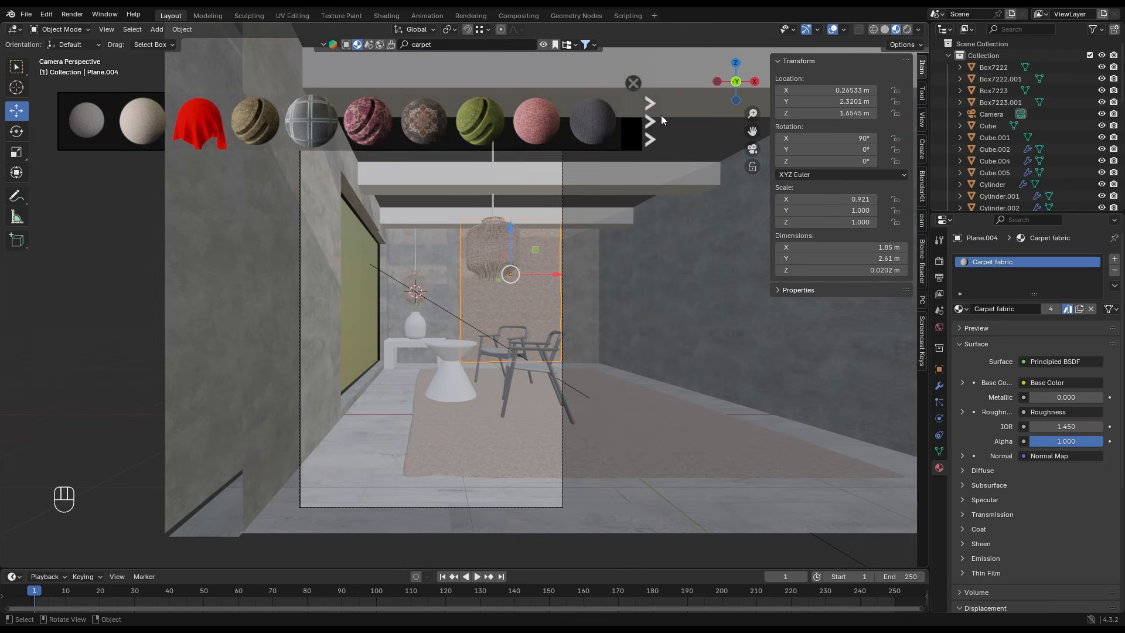
pyautogui.click(632, 82)
pyautogui.click(908, 32)
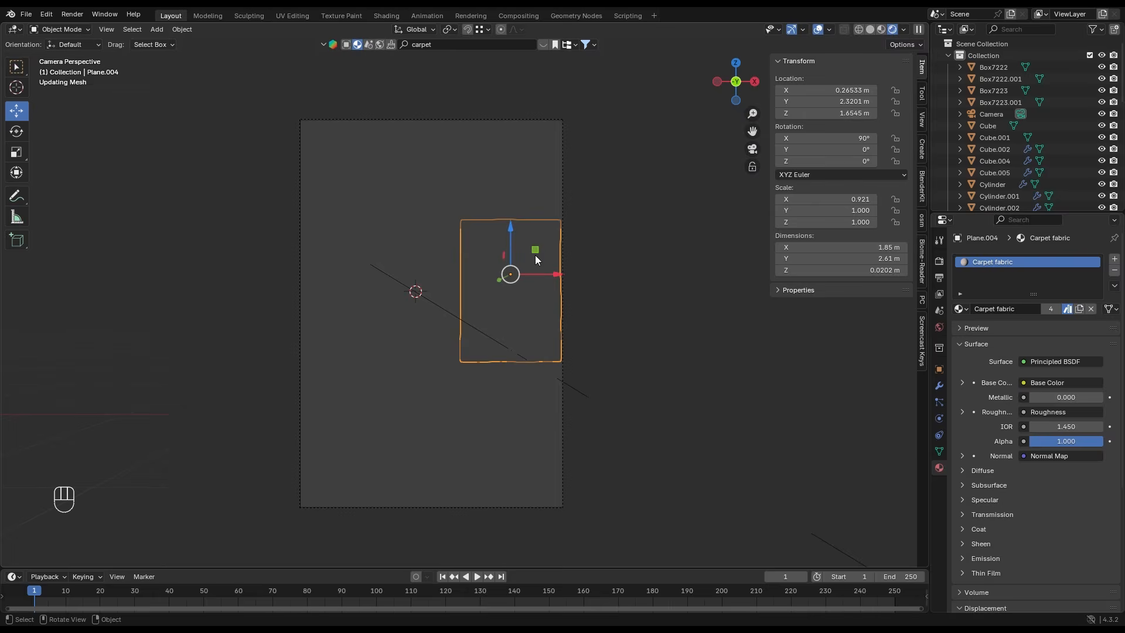
pyautogui.hotkey('alt', 'h')
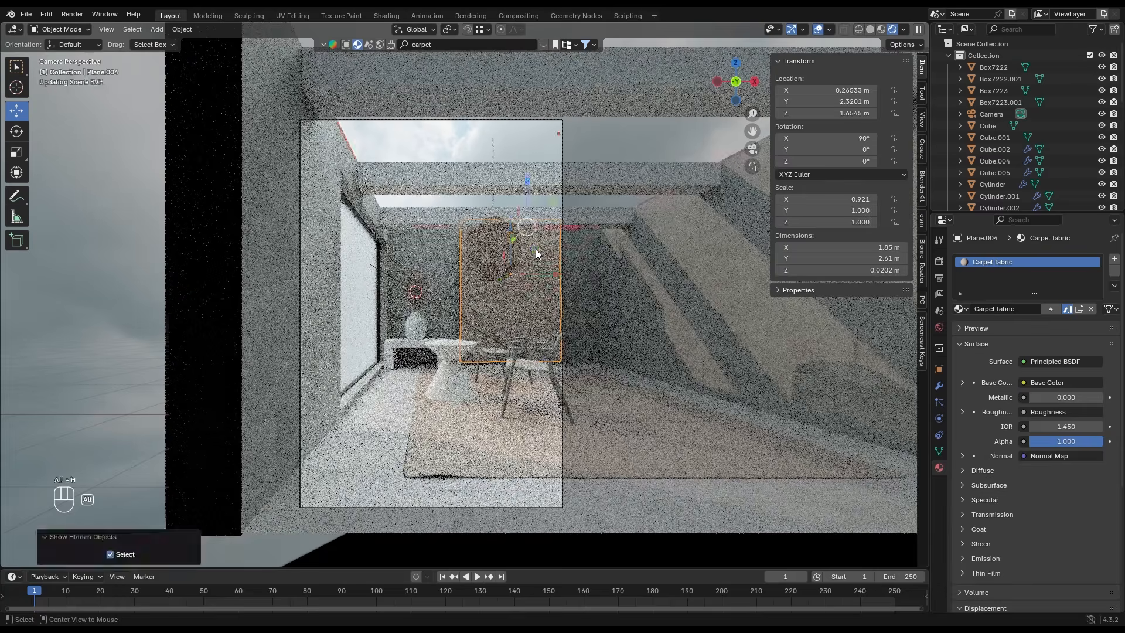
pyautogui.click(146, 295)
pyautogui.scroll(1, 454, 432)
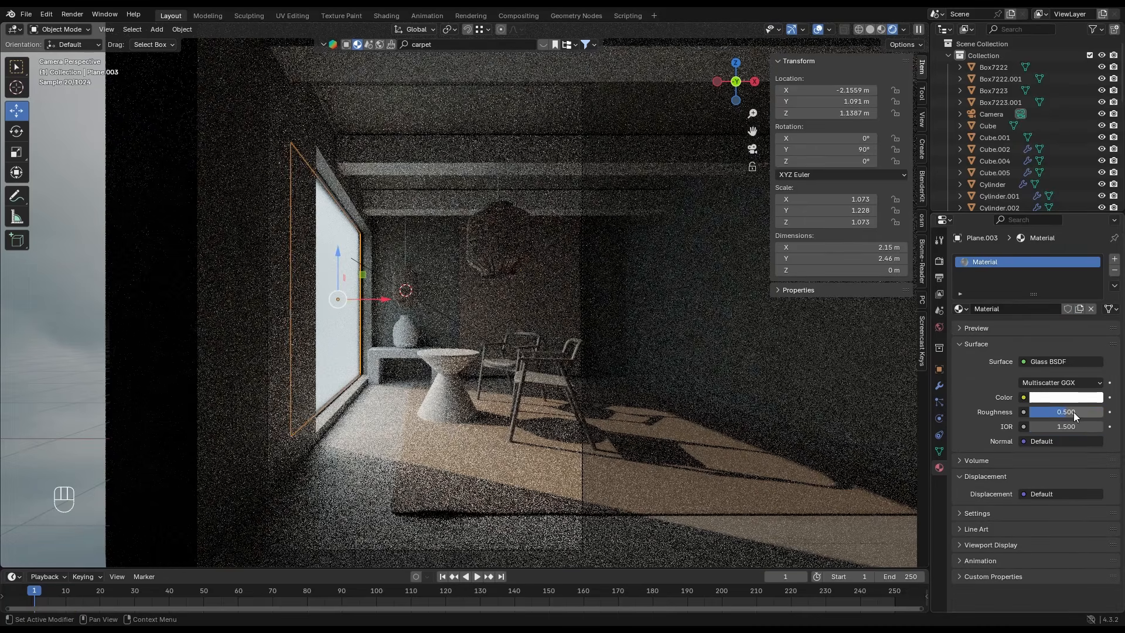
# - Set the roughness of the window's glass material to 0.295
pyautogui.moveTo(1074, 413); pyautogui.dragTo(1063, 413)
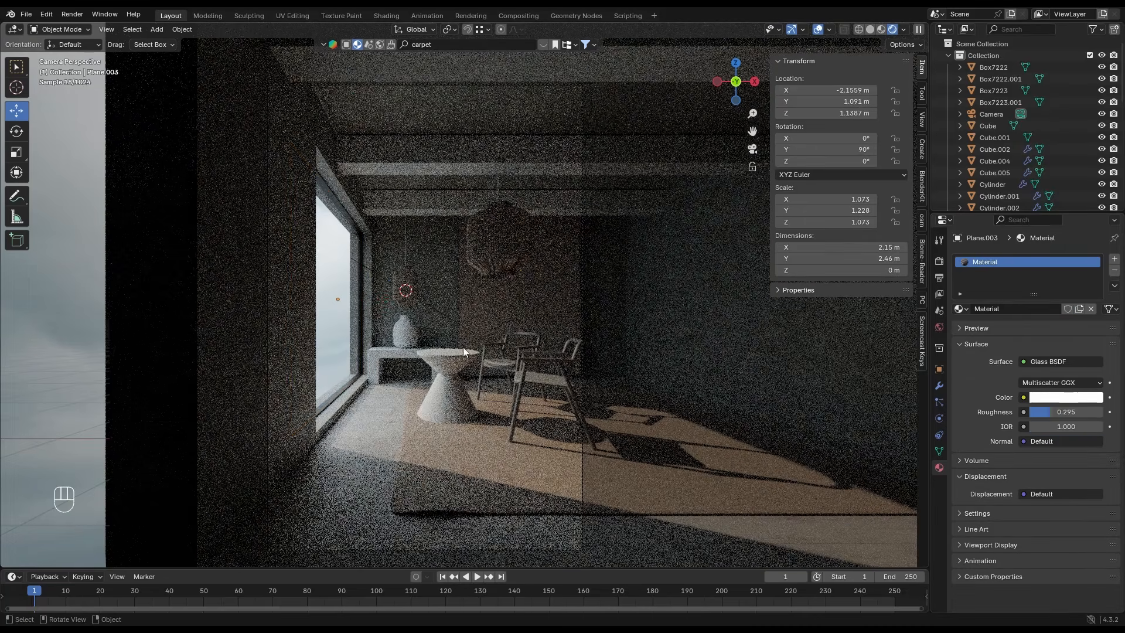
pyautogui.scroll(2, 462, 386)
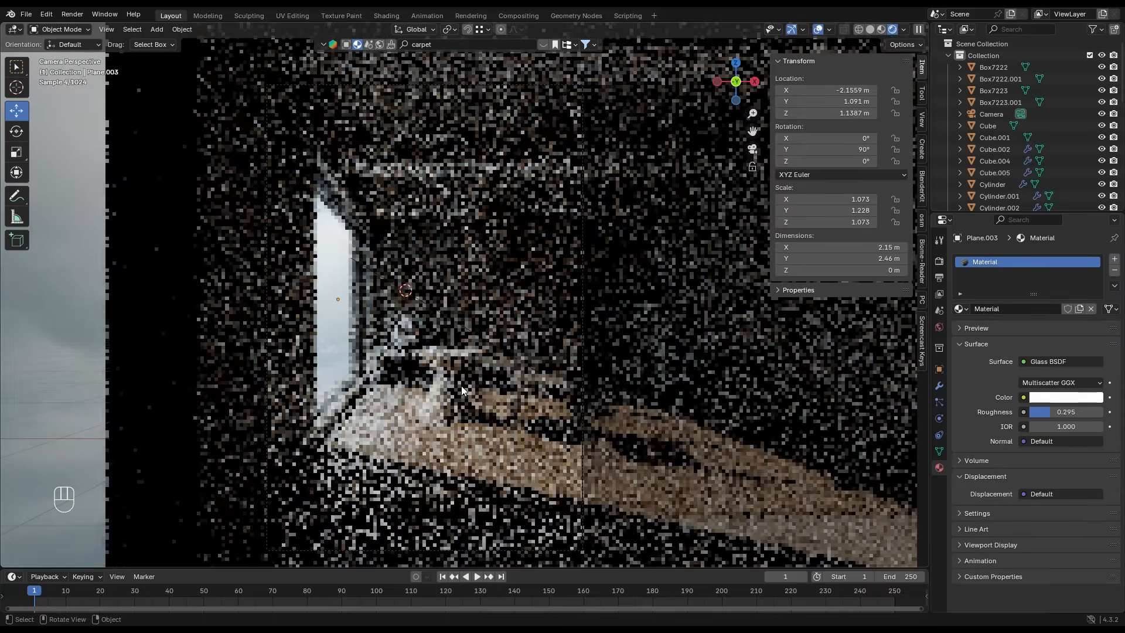
pyautogui.scroll(-2, 461, 386)
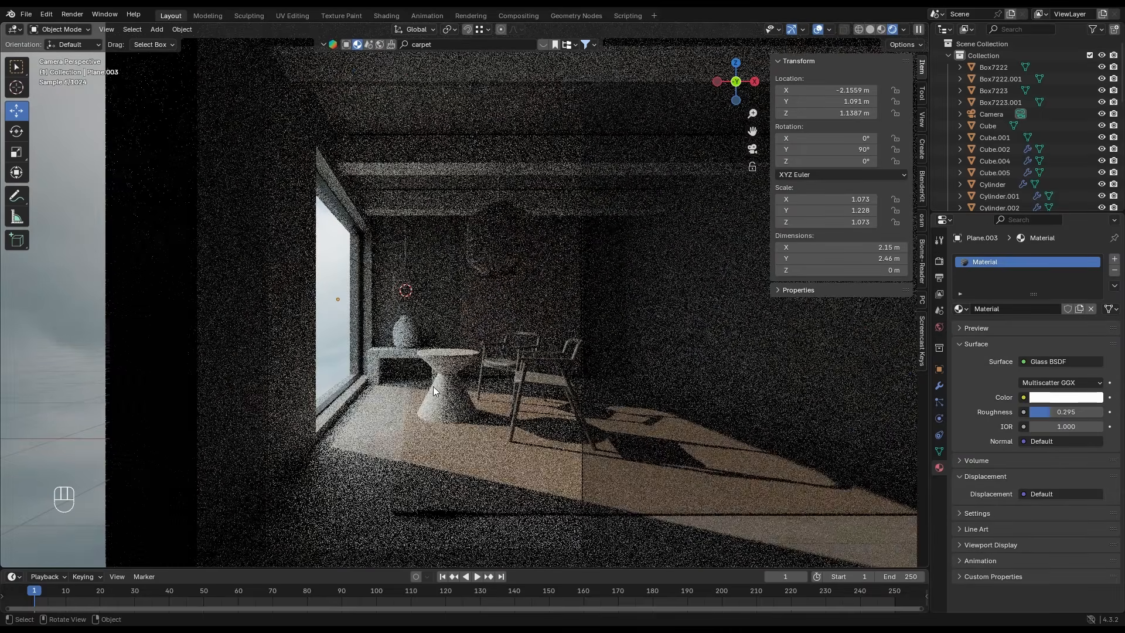
# - Search the material library for "wood" and apply the Raw Wood material to the round side table
pyautogui.click(425, 380)
pyautogui.click(450, 389)
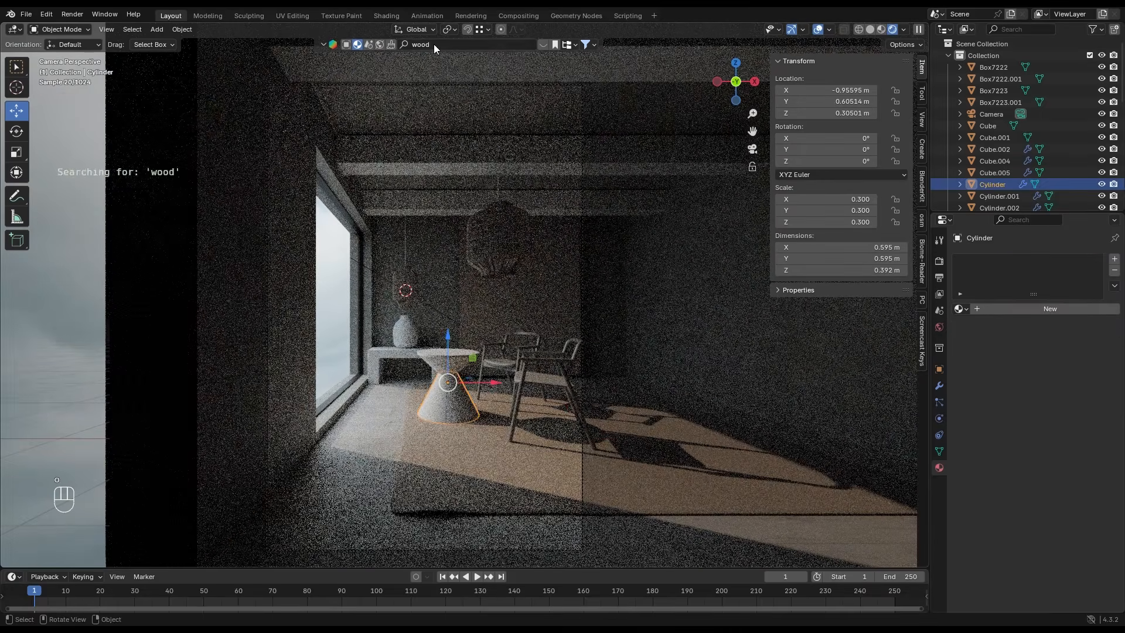
pyautogui.scroll(-15, 312, 122)
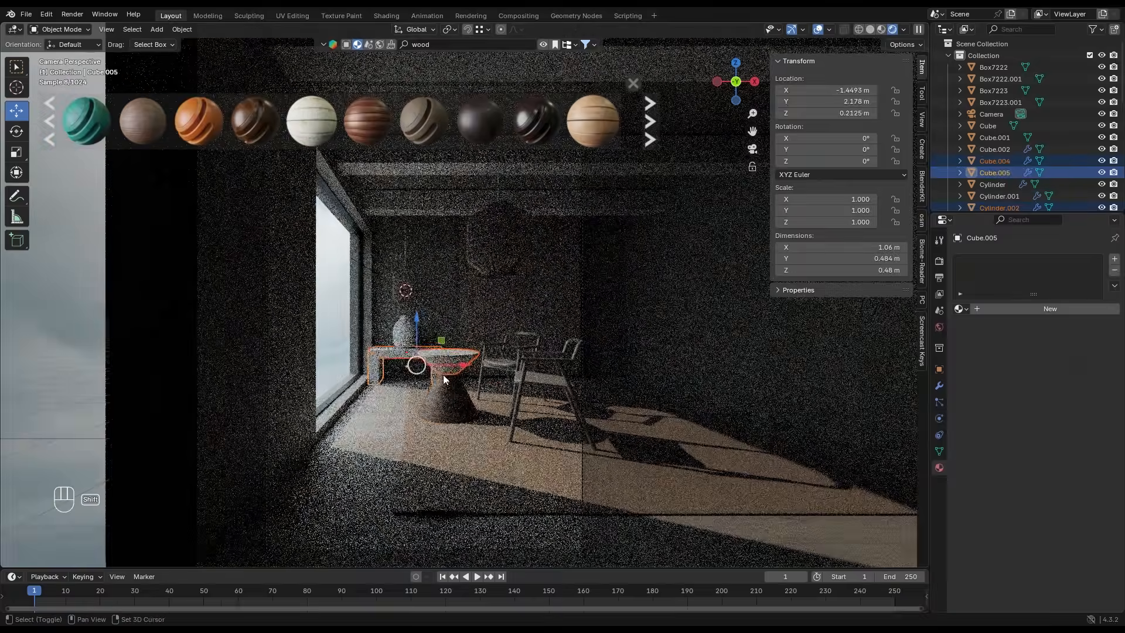
pyautogui.keyDown('shift'); pyautogui.click(447, 380); pyautogui.keyUp('shift')
# - Link the round table's wood material to the console bench beside the back wall
pyautogui.hotkey('ctrl', 'l')
pyautogui.click(454, 381)
pyautogui.click(486, 455)
# - Select the parts of both chairs and link the round table's wood material to them
pyautogui.keyDown('shift'); pyautogui.click(530, 358); pyautogui.keyUp('shift')
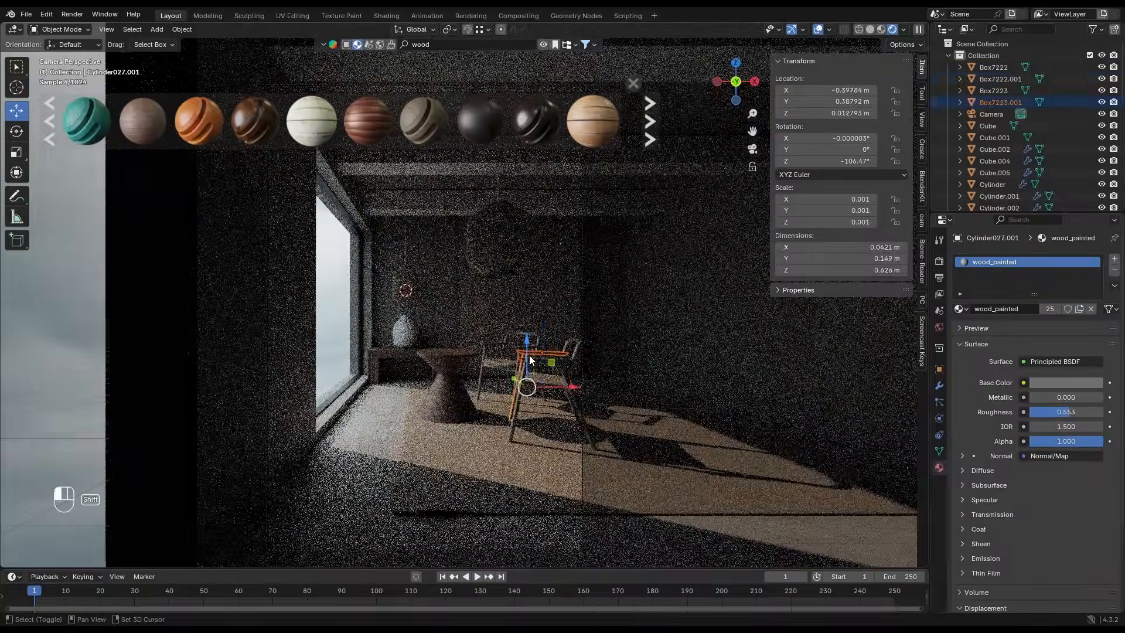
pyautogui.hotkey('ctrl', 'z')
pyautogui.hotkey('ctrl', 'z')
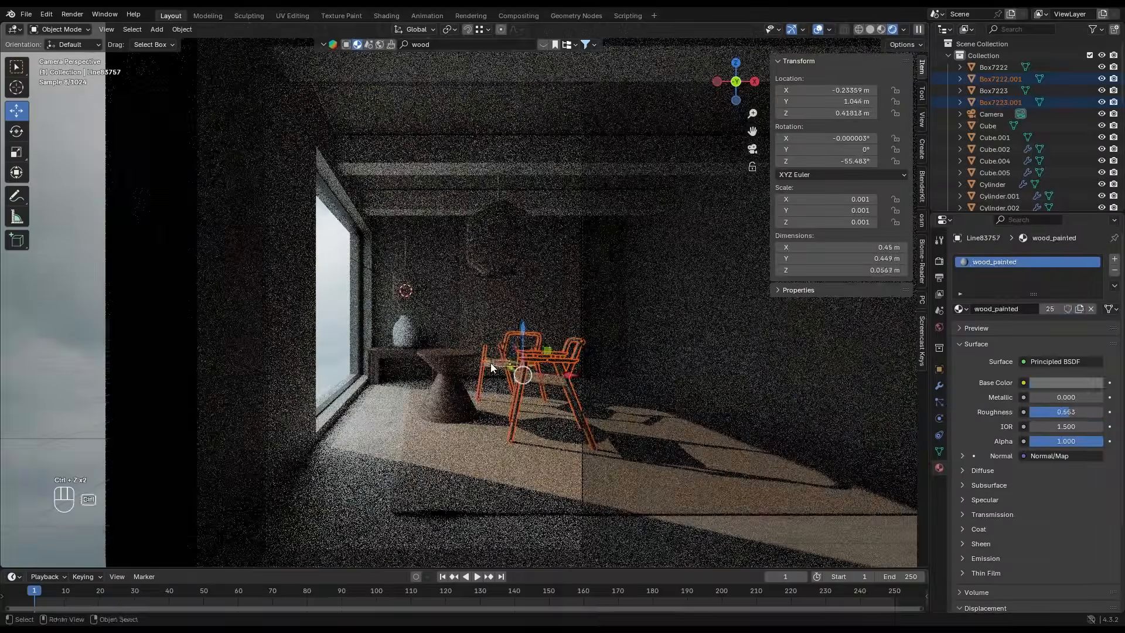
pyautogui.hotkey('ctrl', 'z')
pyautogui.keyDown('shift'); pyautogui.click(448, 394); pyautogui.keyUp('shift')
pyautogui.hotkey('ctrl', 'l')
pyautogui.click(448, 395)
# - Search the material library for "clay" and apply one of the materials to the vase on the console bench
pyautogui.click(406, 333)
pyautogui.click(432, 44)
pyautogui.write('c')
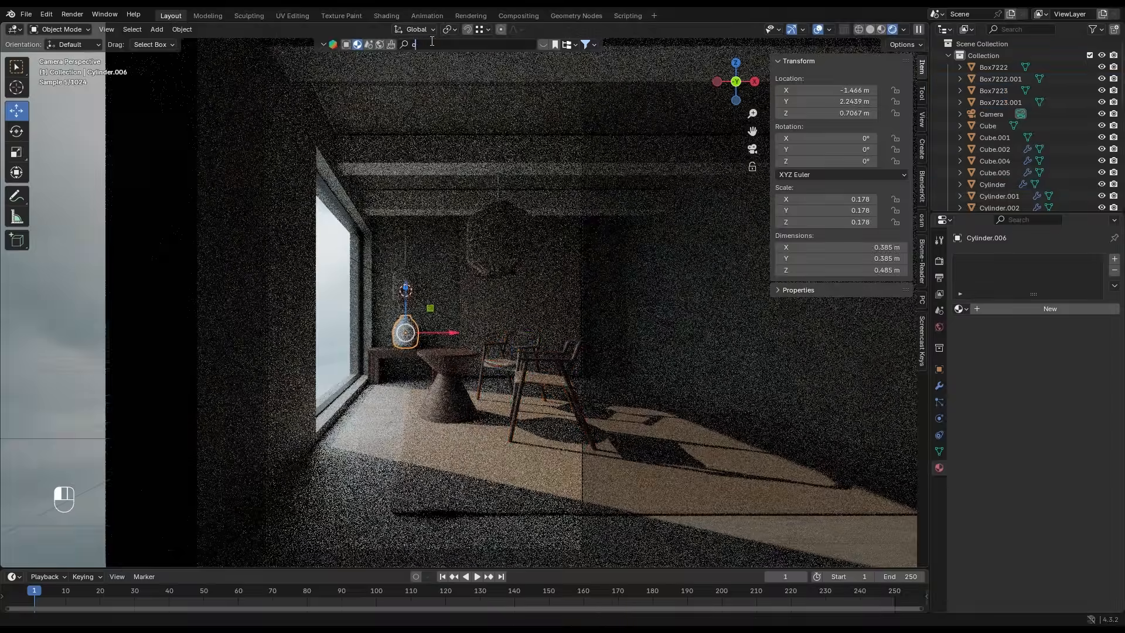
pyautogui.write('lay')
pyautogui.press('Return')
pyautogui.moveTo(199, 121); pyautogui.dragTo(404, 333)
pyautogui.click(377, 210)
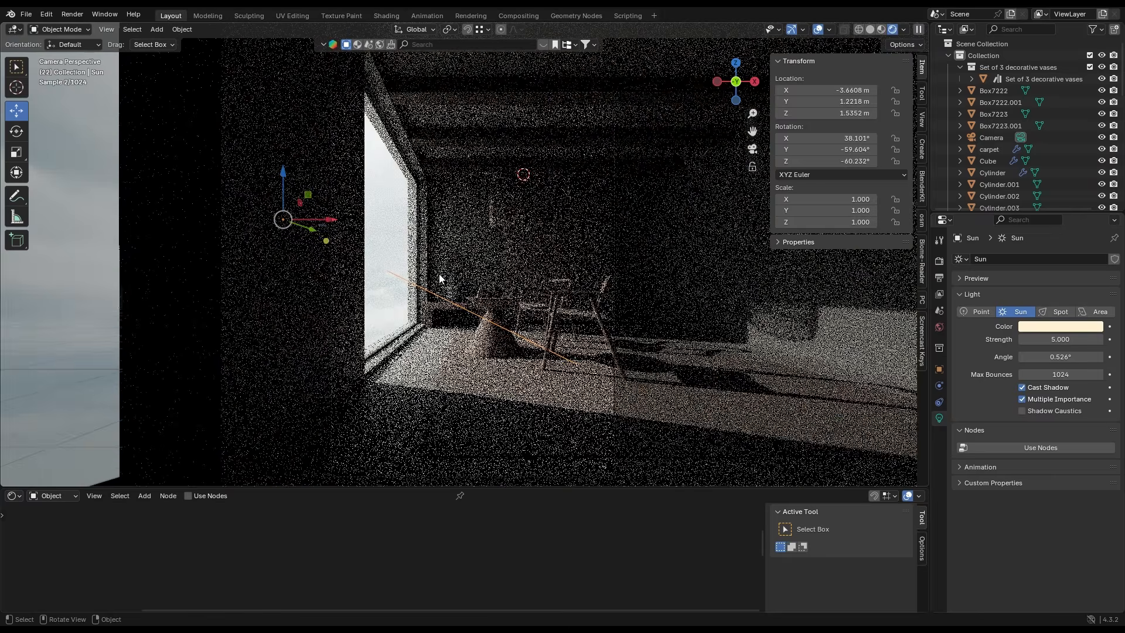
# - Show the world's cloudy sky settings down to the background strength and check the rendered lighting
pyautogui.keyDown('shift'); pyautogui.moveTo(434, 276); pyautogui.dragTo(427, 283, button='middle'); pyautogui.keyUp('shift')
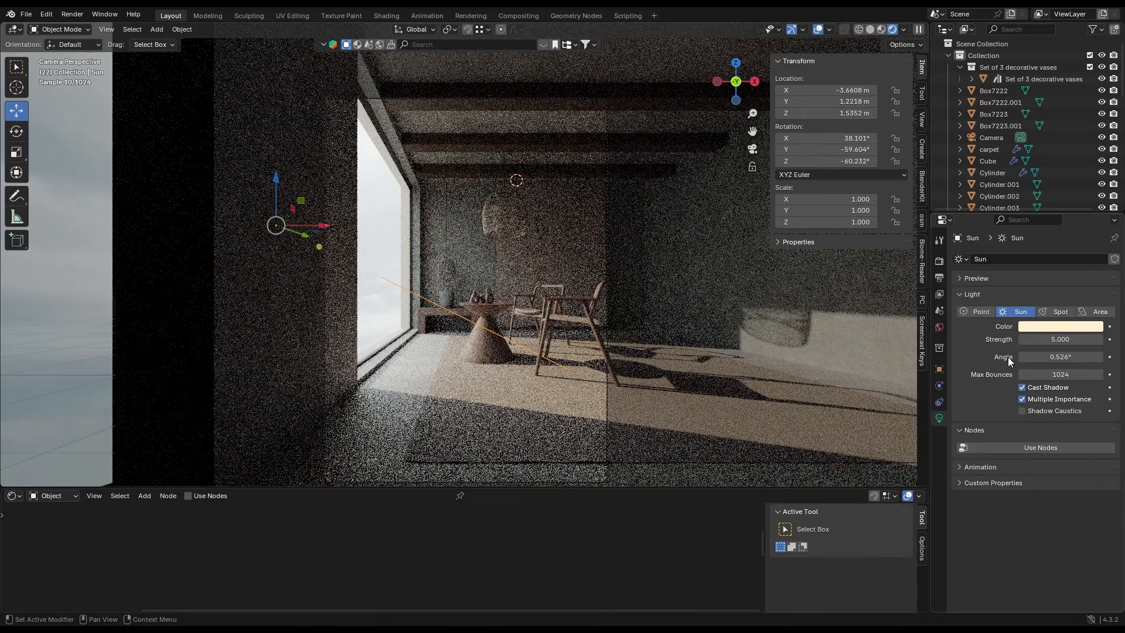
pyautogui.click(939, 327)
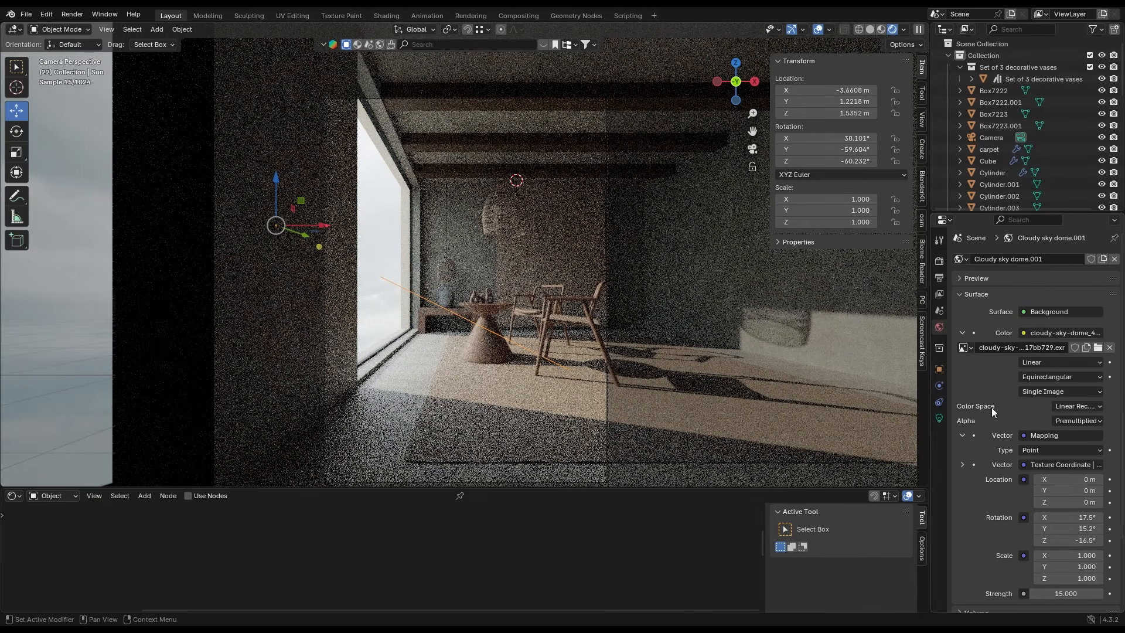
pyautogui.scroll(-3, 996, 422)
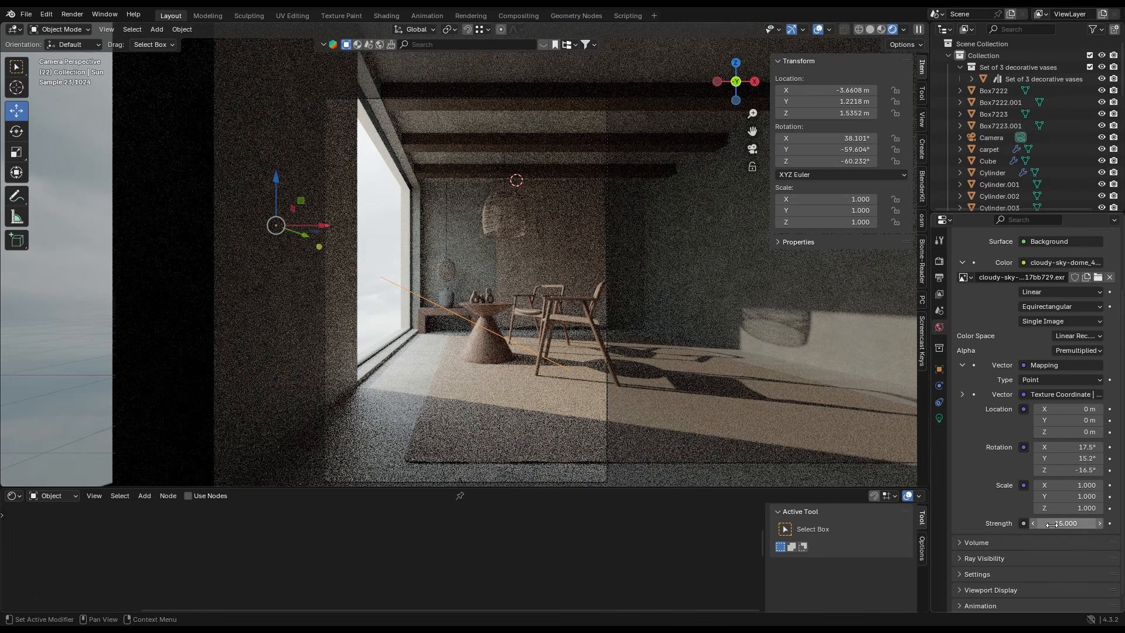
pyautogui.keyDown('shift'); pyautogui.moveTo(501, 255); pyautogui.dragTo(503, 262, button='middle'); pyautogui.keyUp('shift')
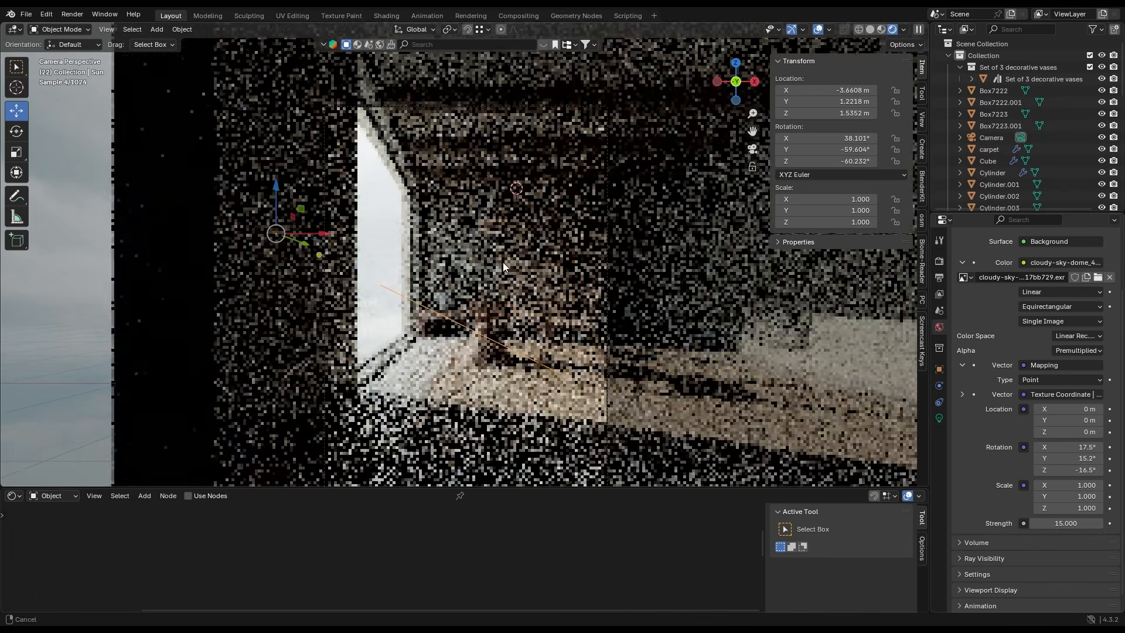